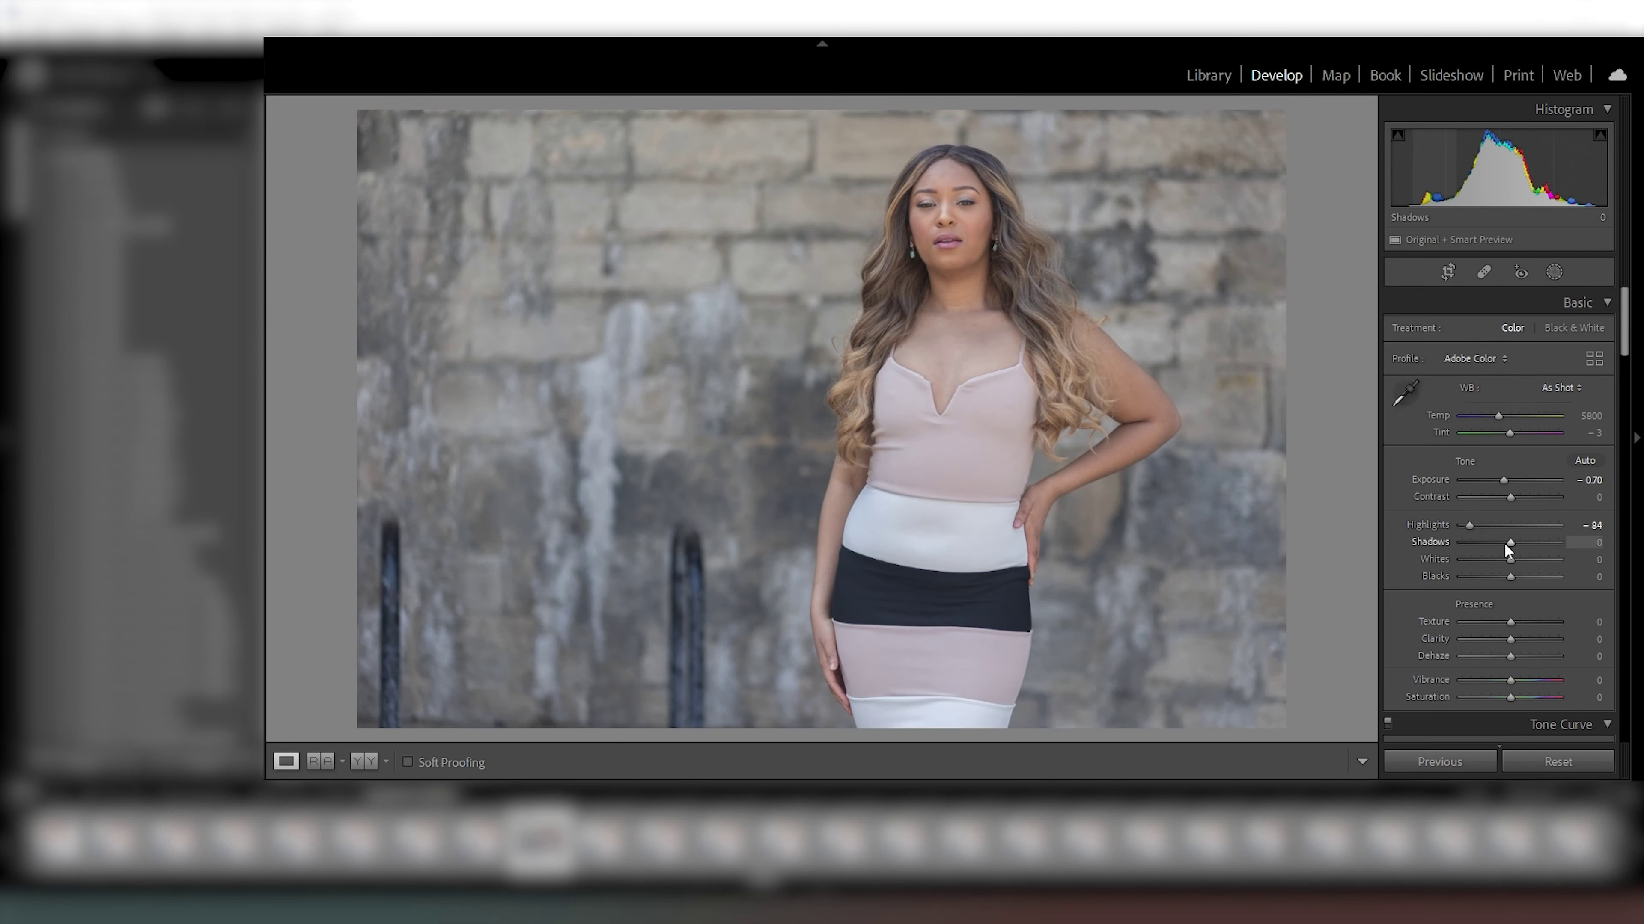
# Raise Shadows to +39 and Clarity to +7, then send the portrait to Photoshop as a smart object.
pyautogui.moveTo(1515, 542)
pyautogui.mouseDown()
pyautogui.moveTo(1550, 544)
pyautogui.moveTo(1528, 541)
pyautogui.mouseUp()
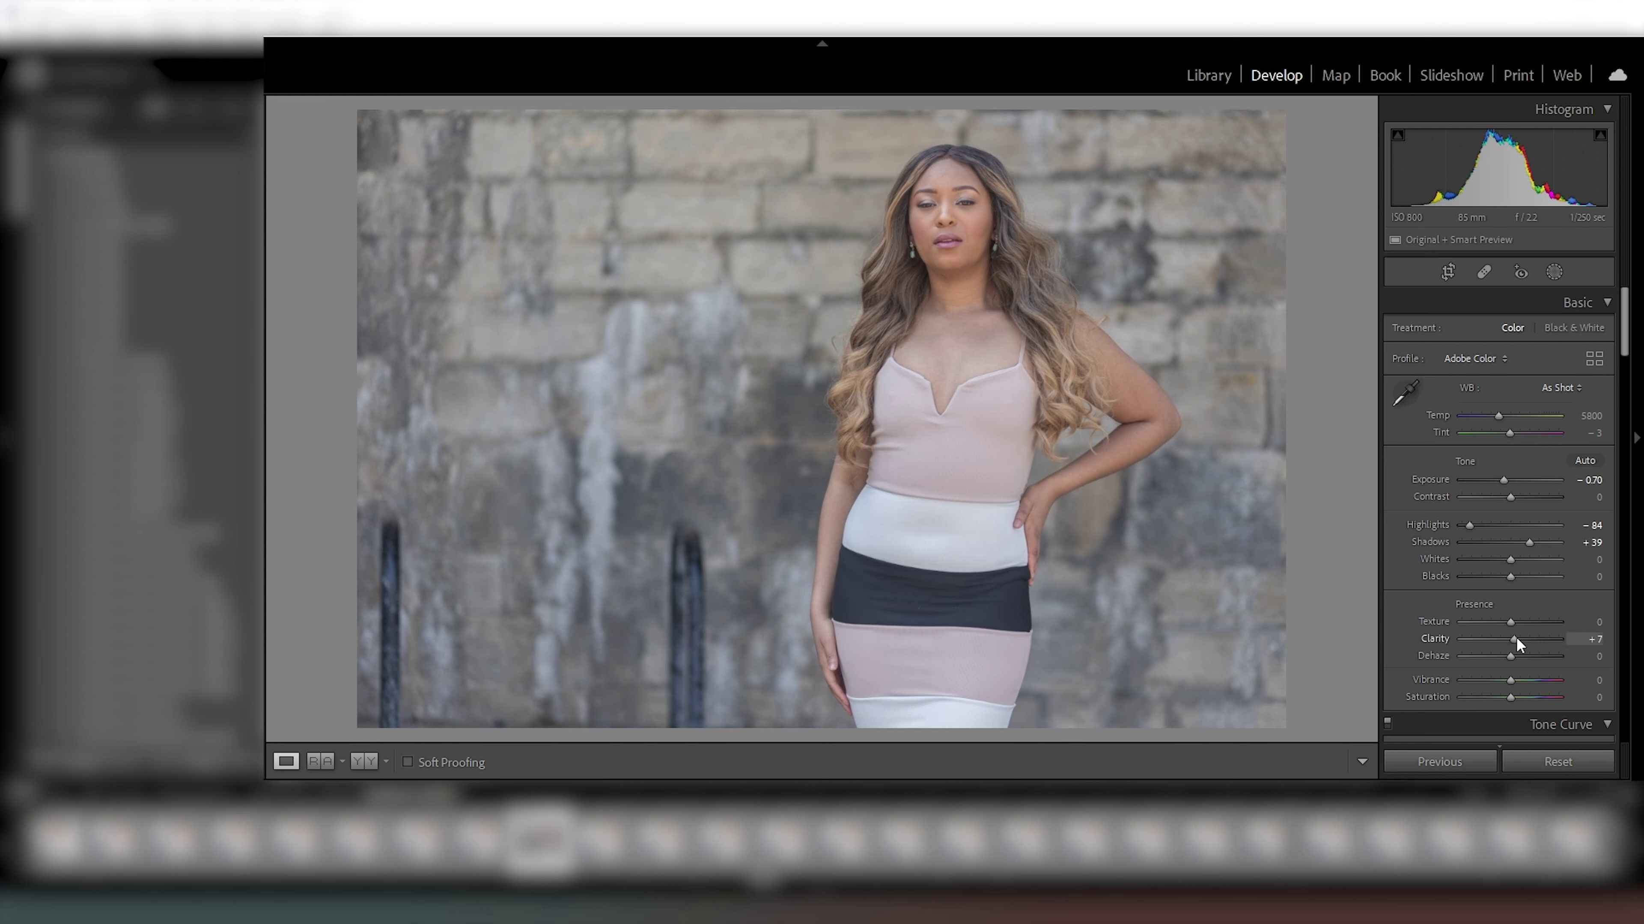
pyautogui.moveTo(1513, 639); pyautogui.dragTo(1515, 640)
pyautogui.rightClick(786, 344)
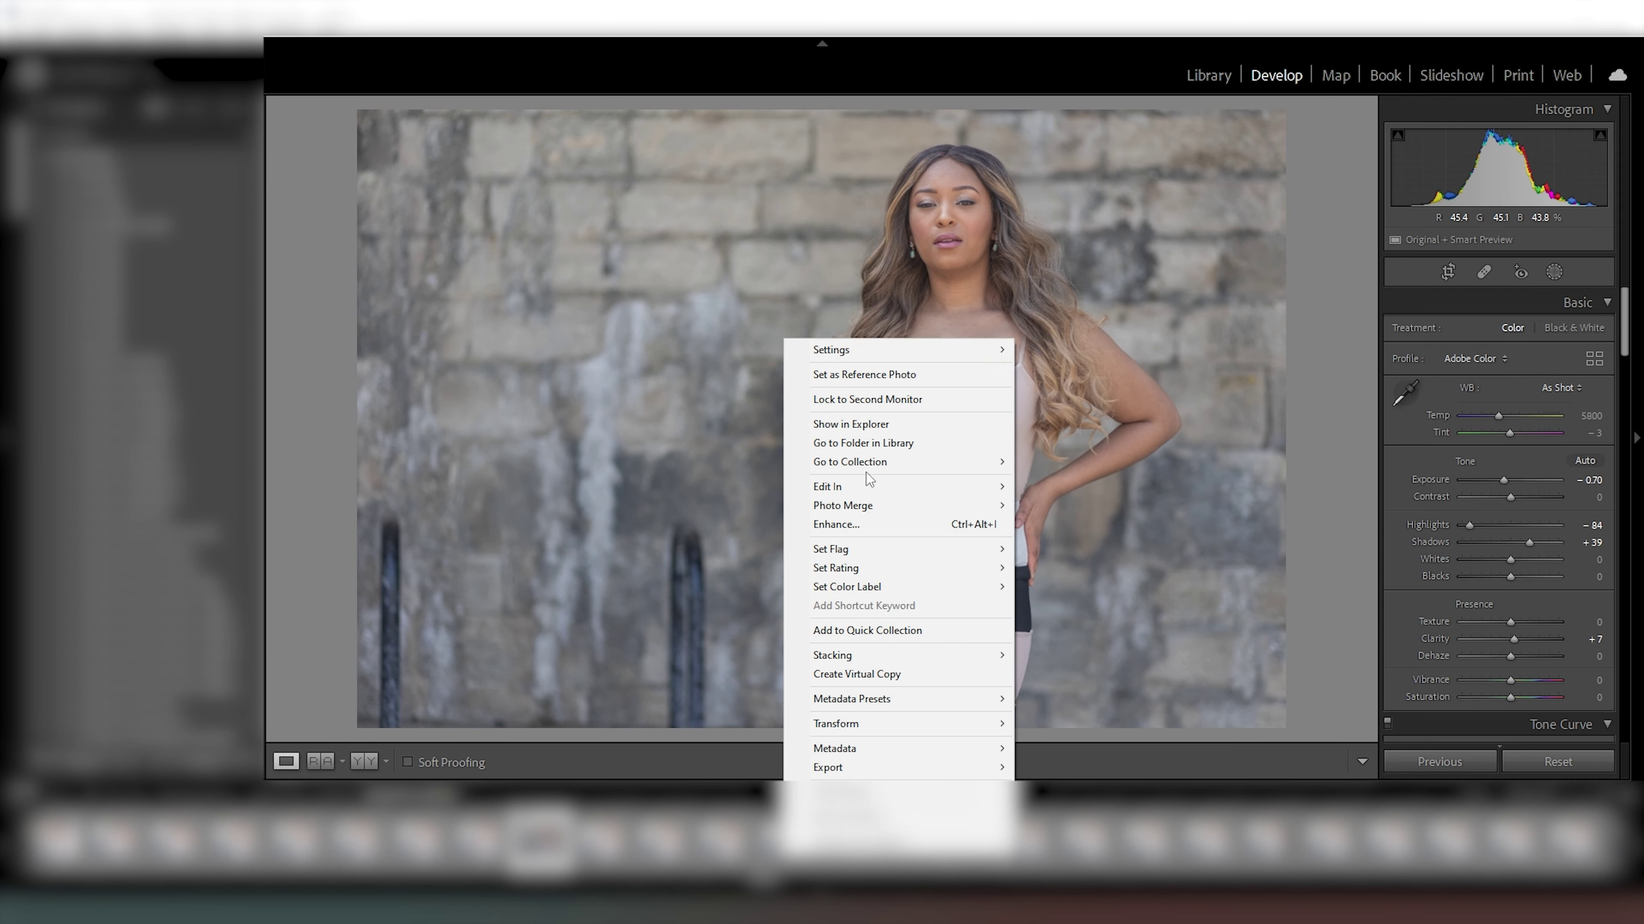
pyautogui.moveTo(899, 487)
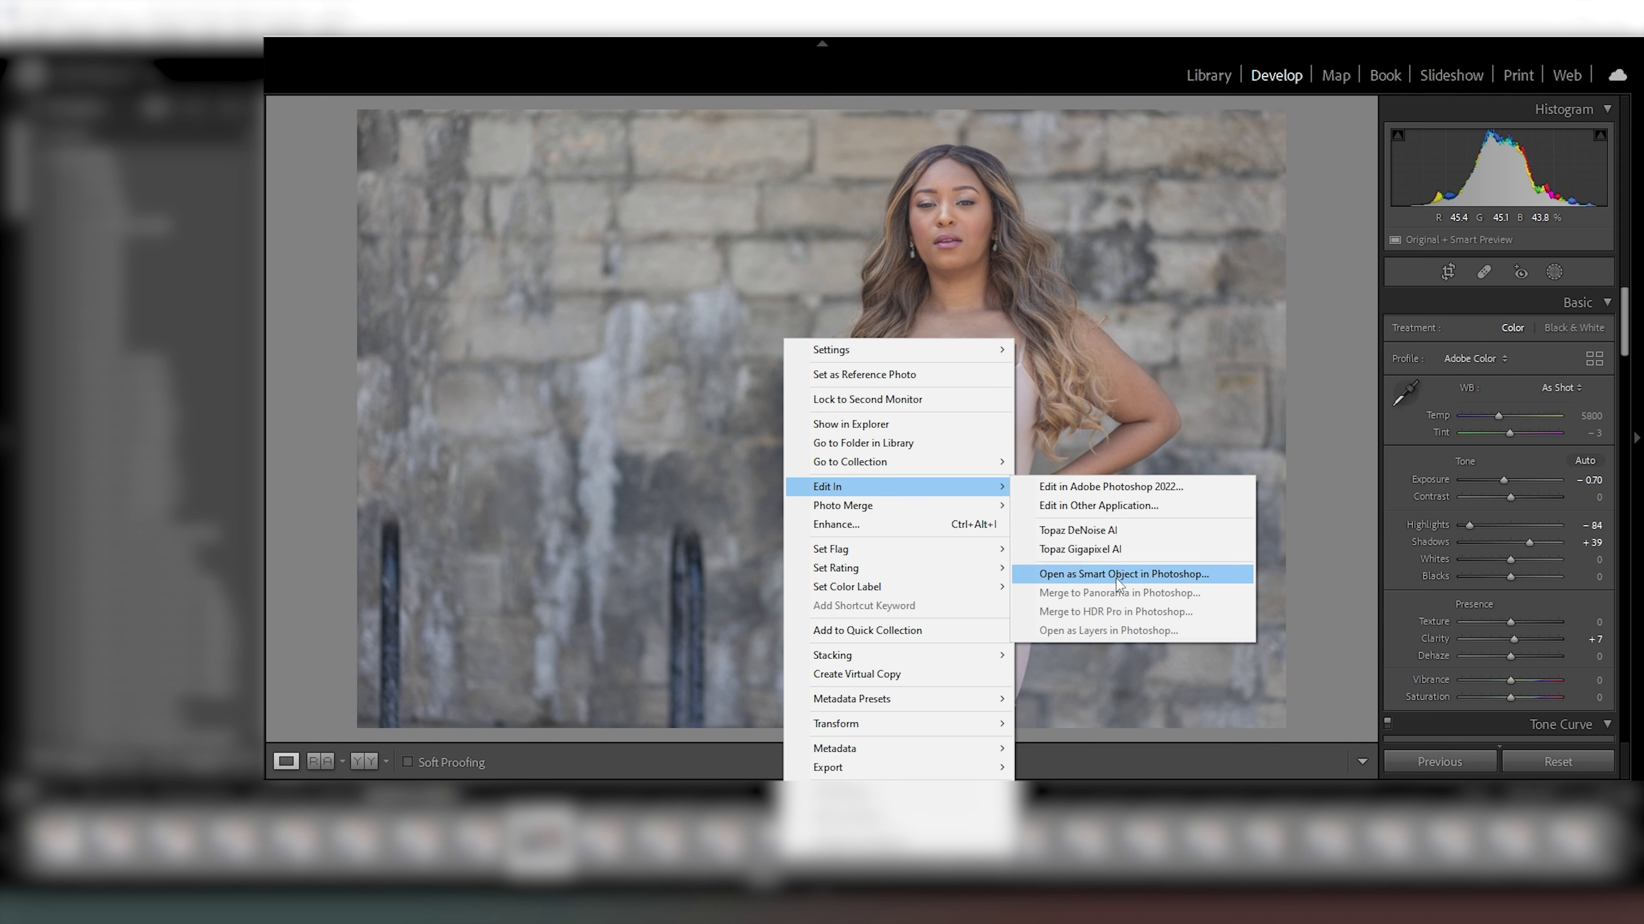
pyautogui.click(1115, 576)
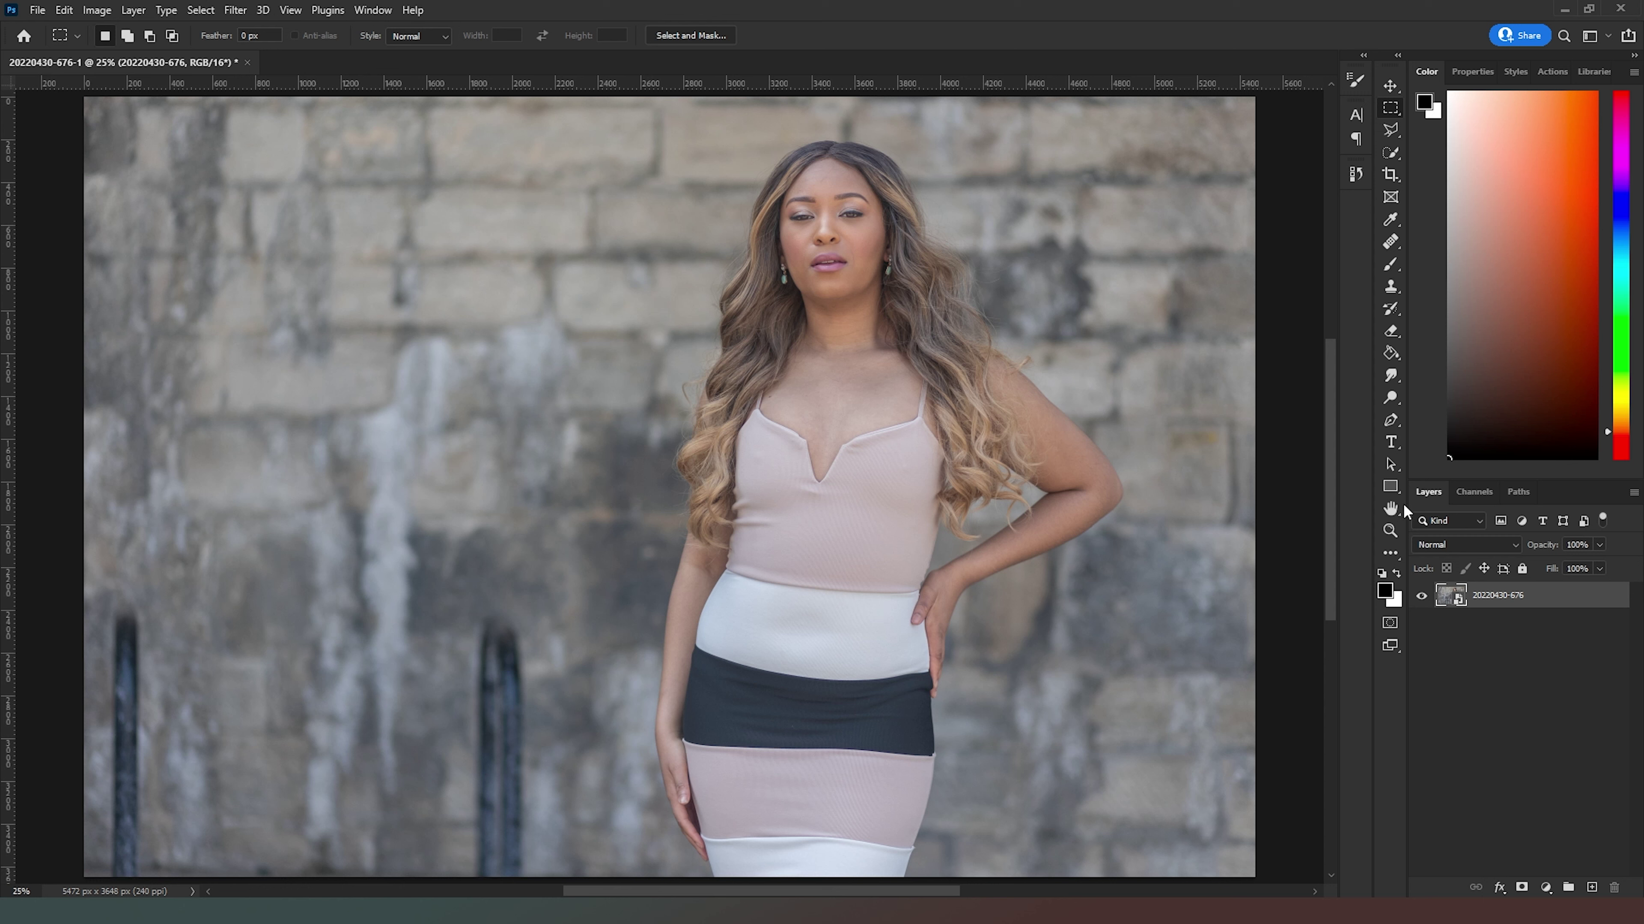
# Duplicate the portrait layer and push in the shoulder and arm contour with Liquify.
pyautogui.hotkey('ctrl', 'j')
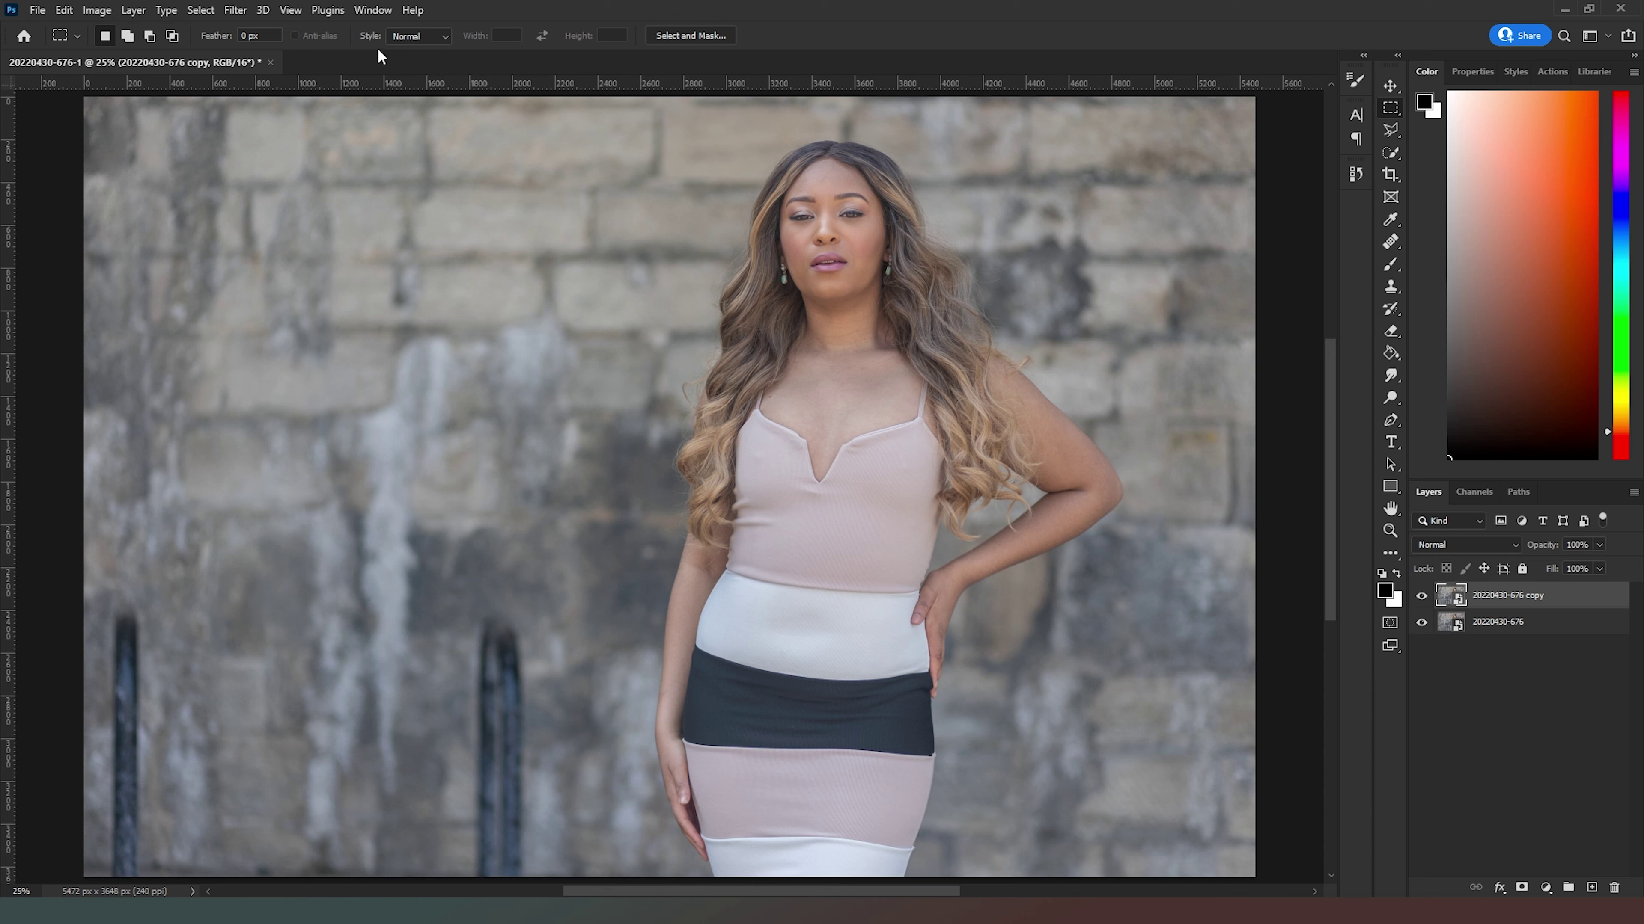
pyautogui.click(238, 10)
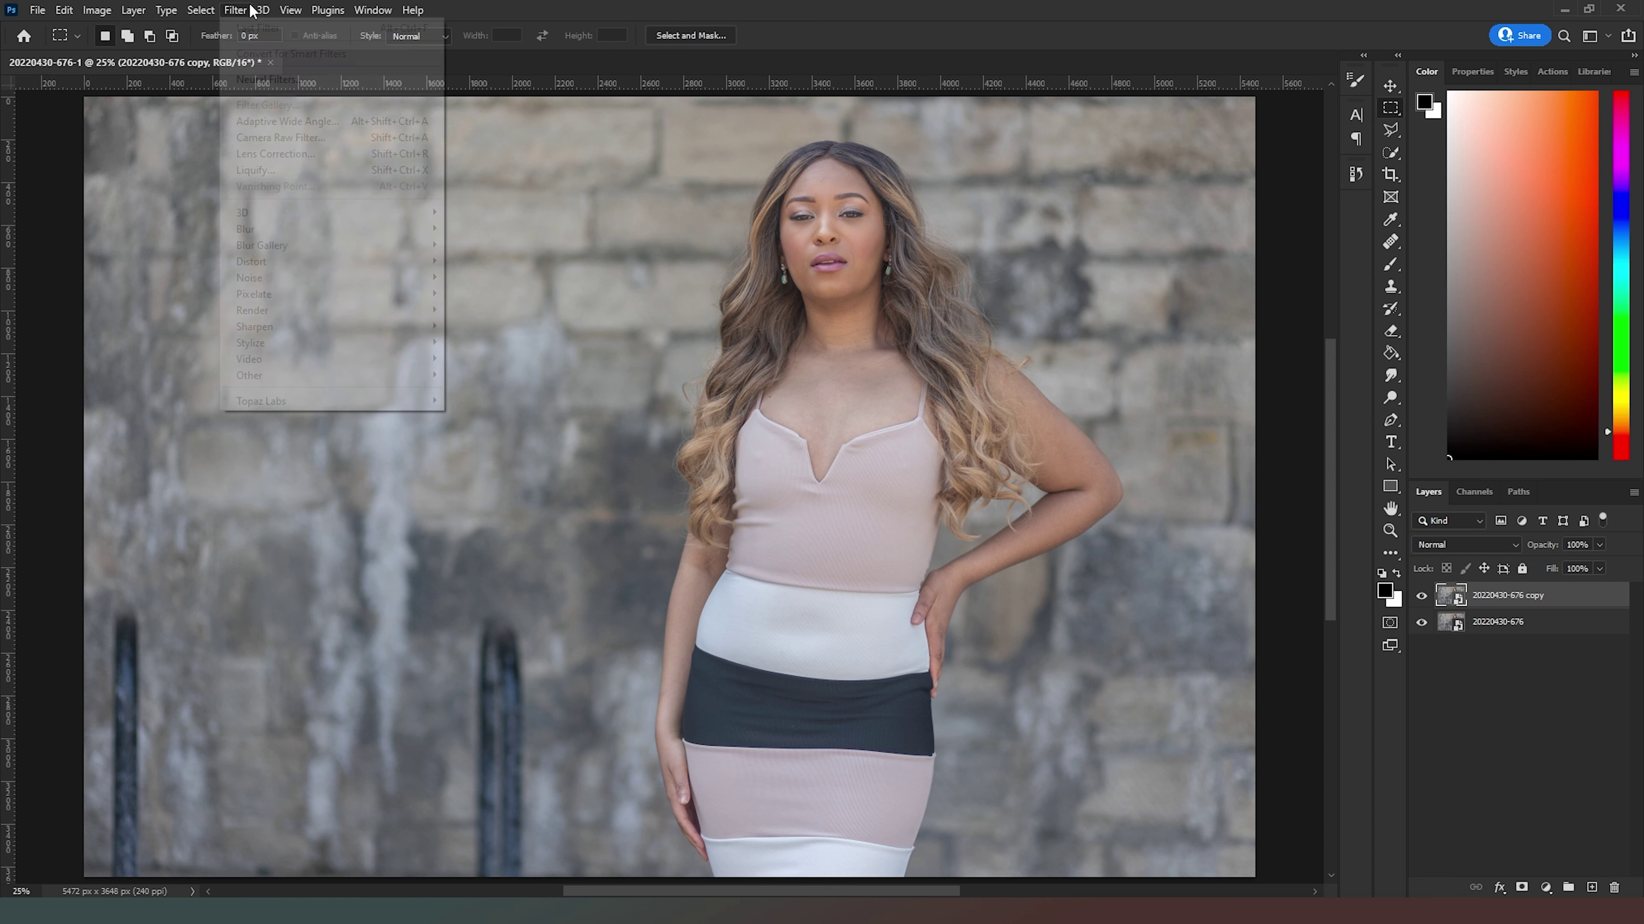
pyautogui.click(309, 178)
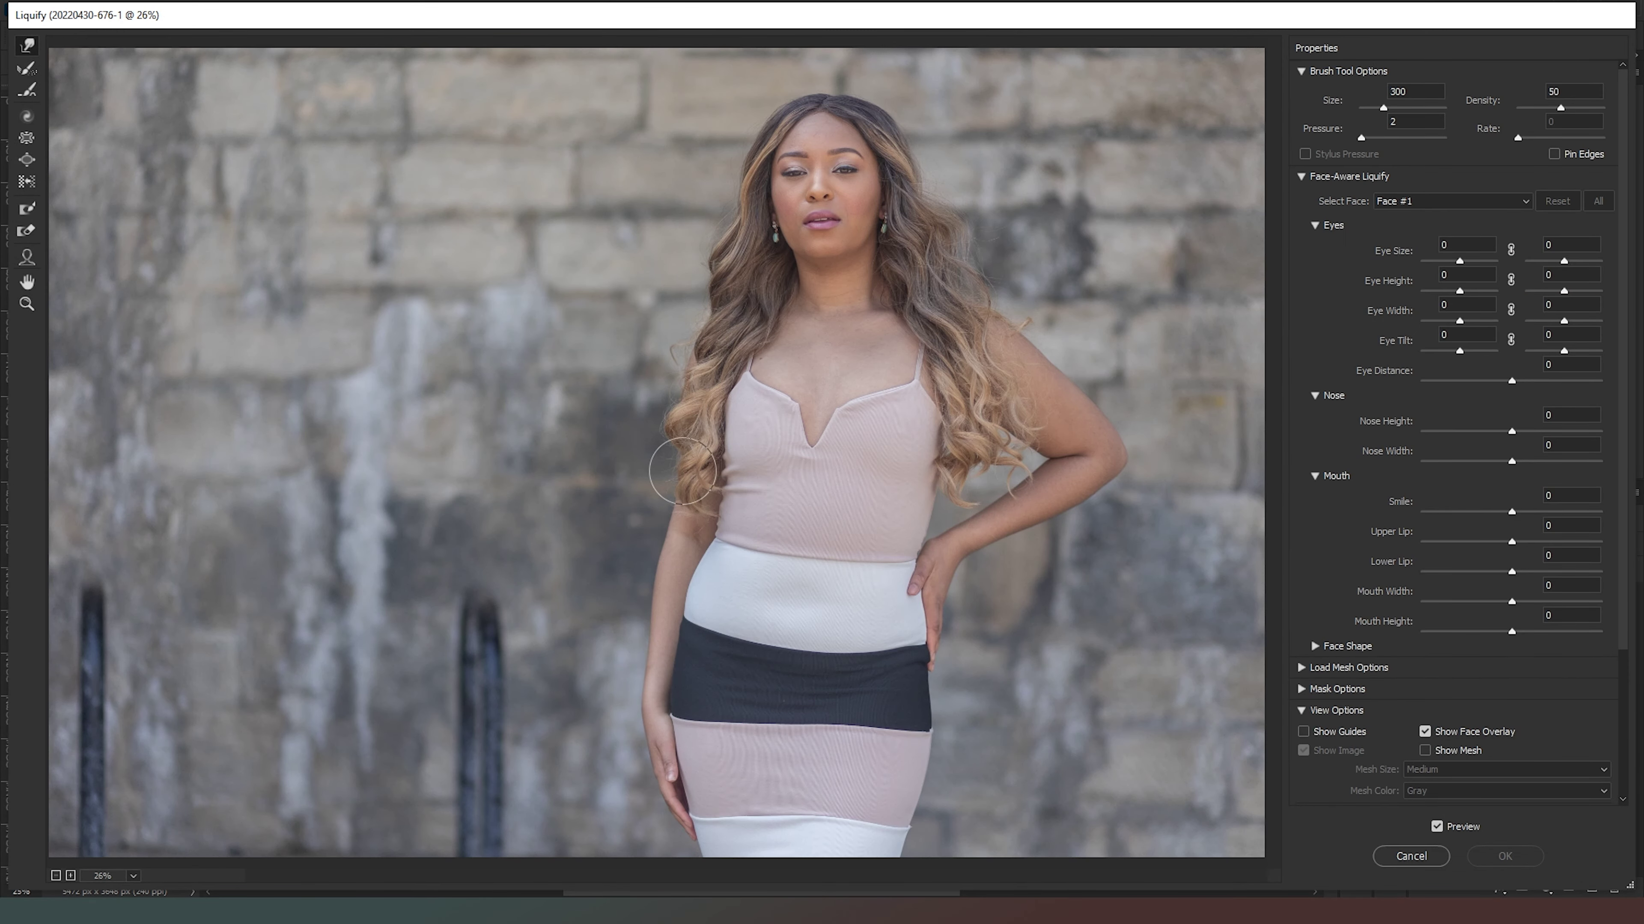
pyautogui.press(']')
pyautogui.press(']')
pyautogui.press(']')
pyautogui.moveTo(1097, 356); pyautogui.dragTo(1014, 355)
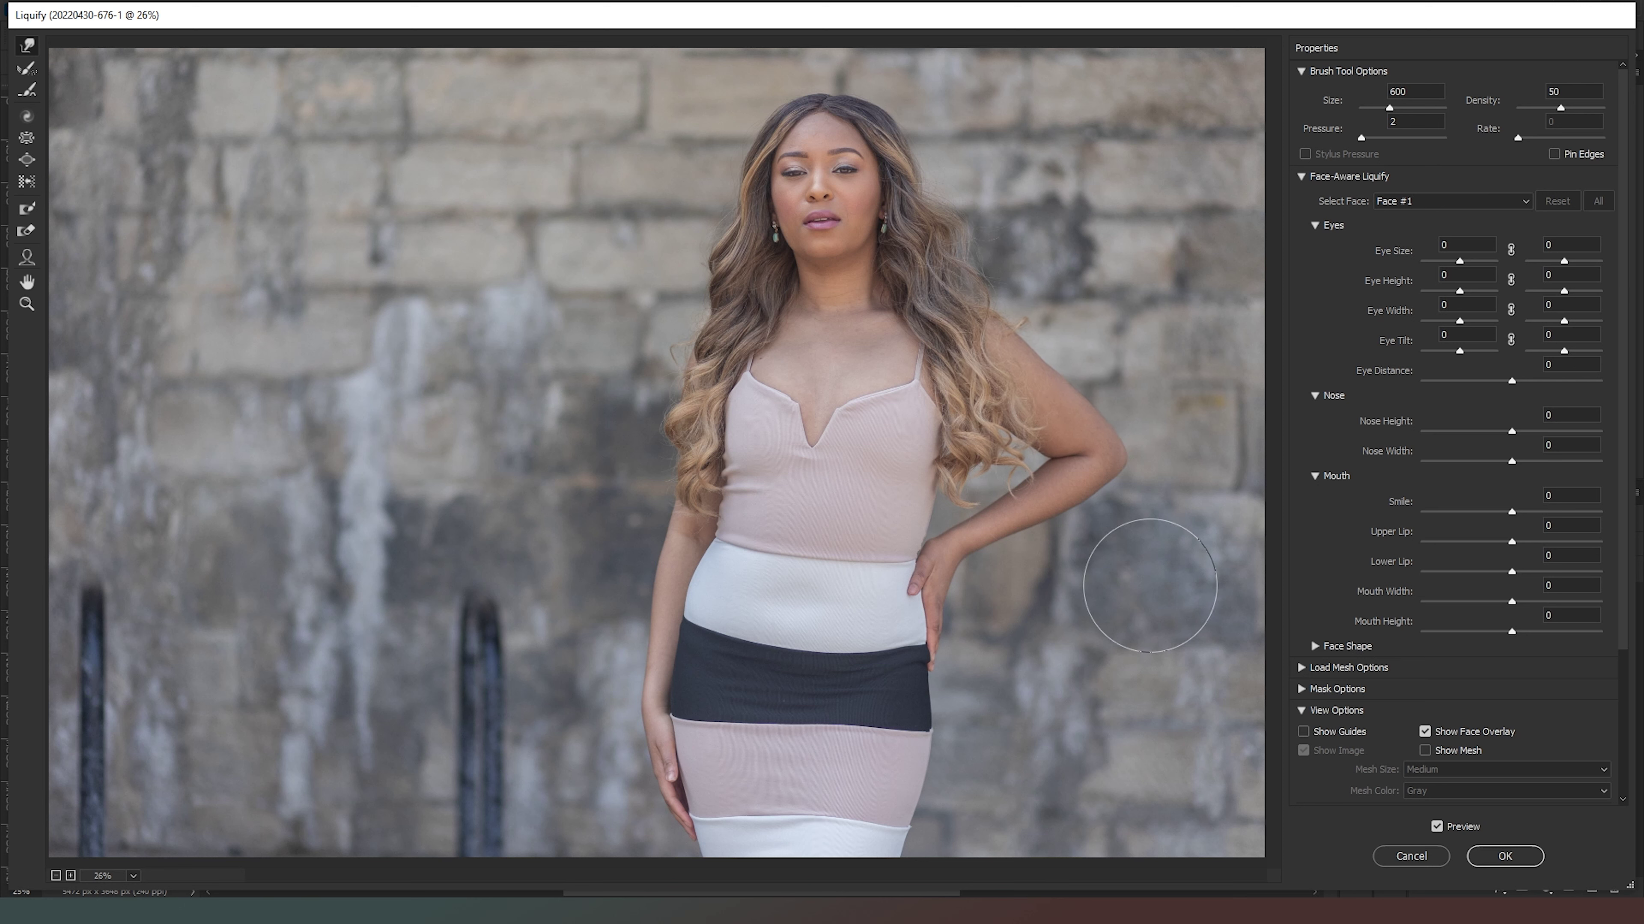
# Refine the figure's contours down to the chin with a resized warp brush and apply Liquify.
pyautogui.press(']')
pyautogui.press(']')
pyautogui.press(']')
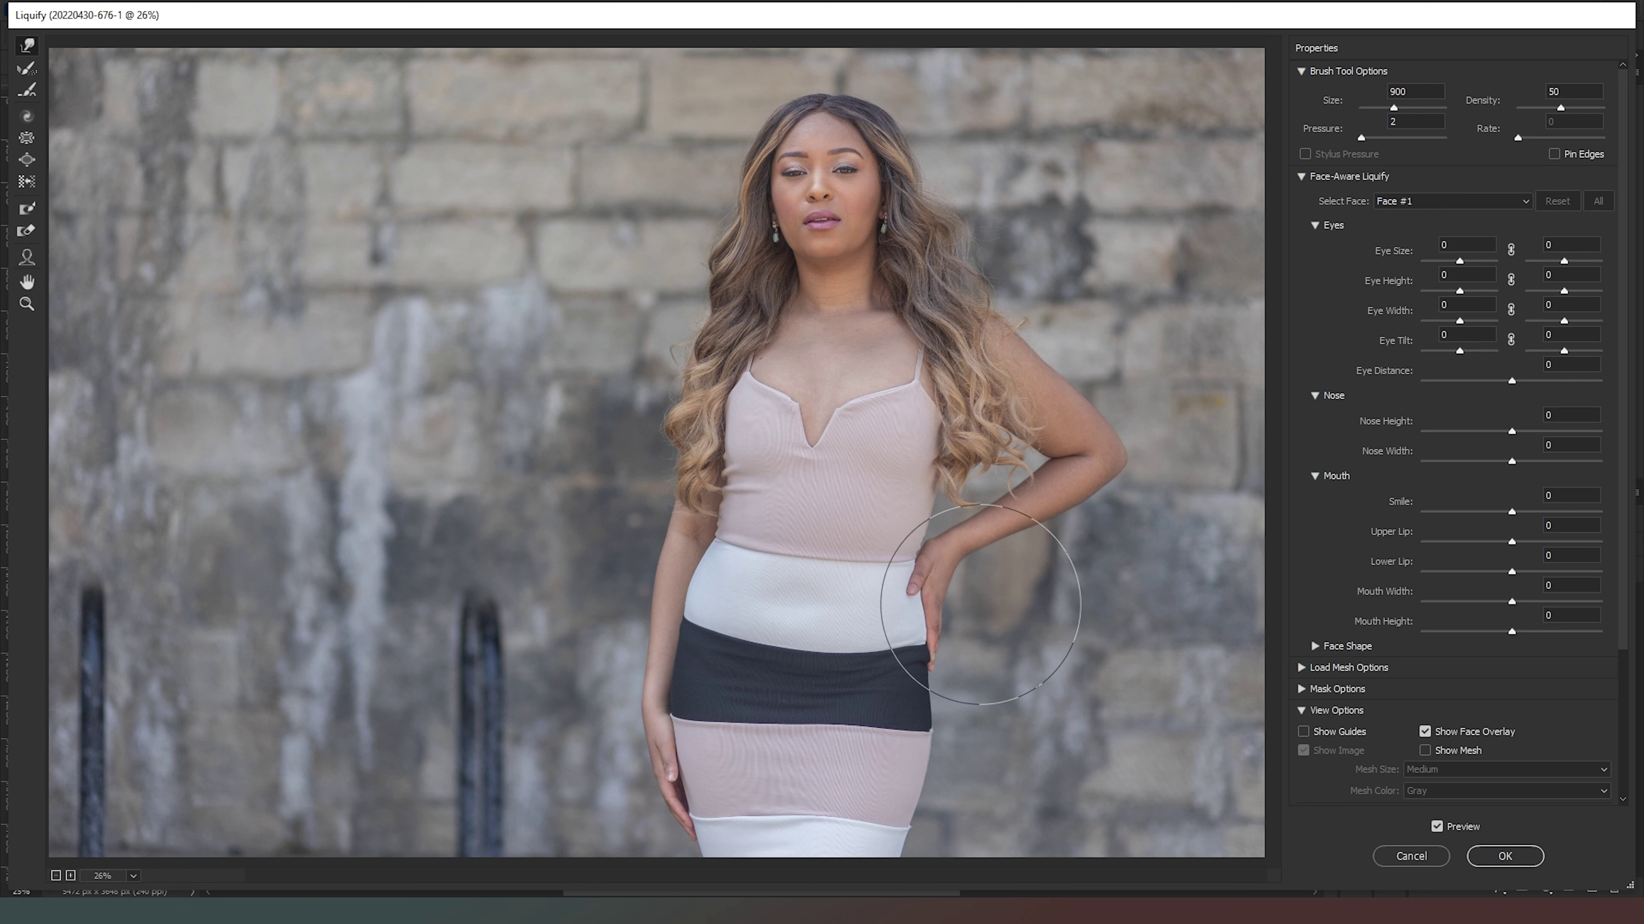
pyautogui.press(']')
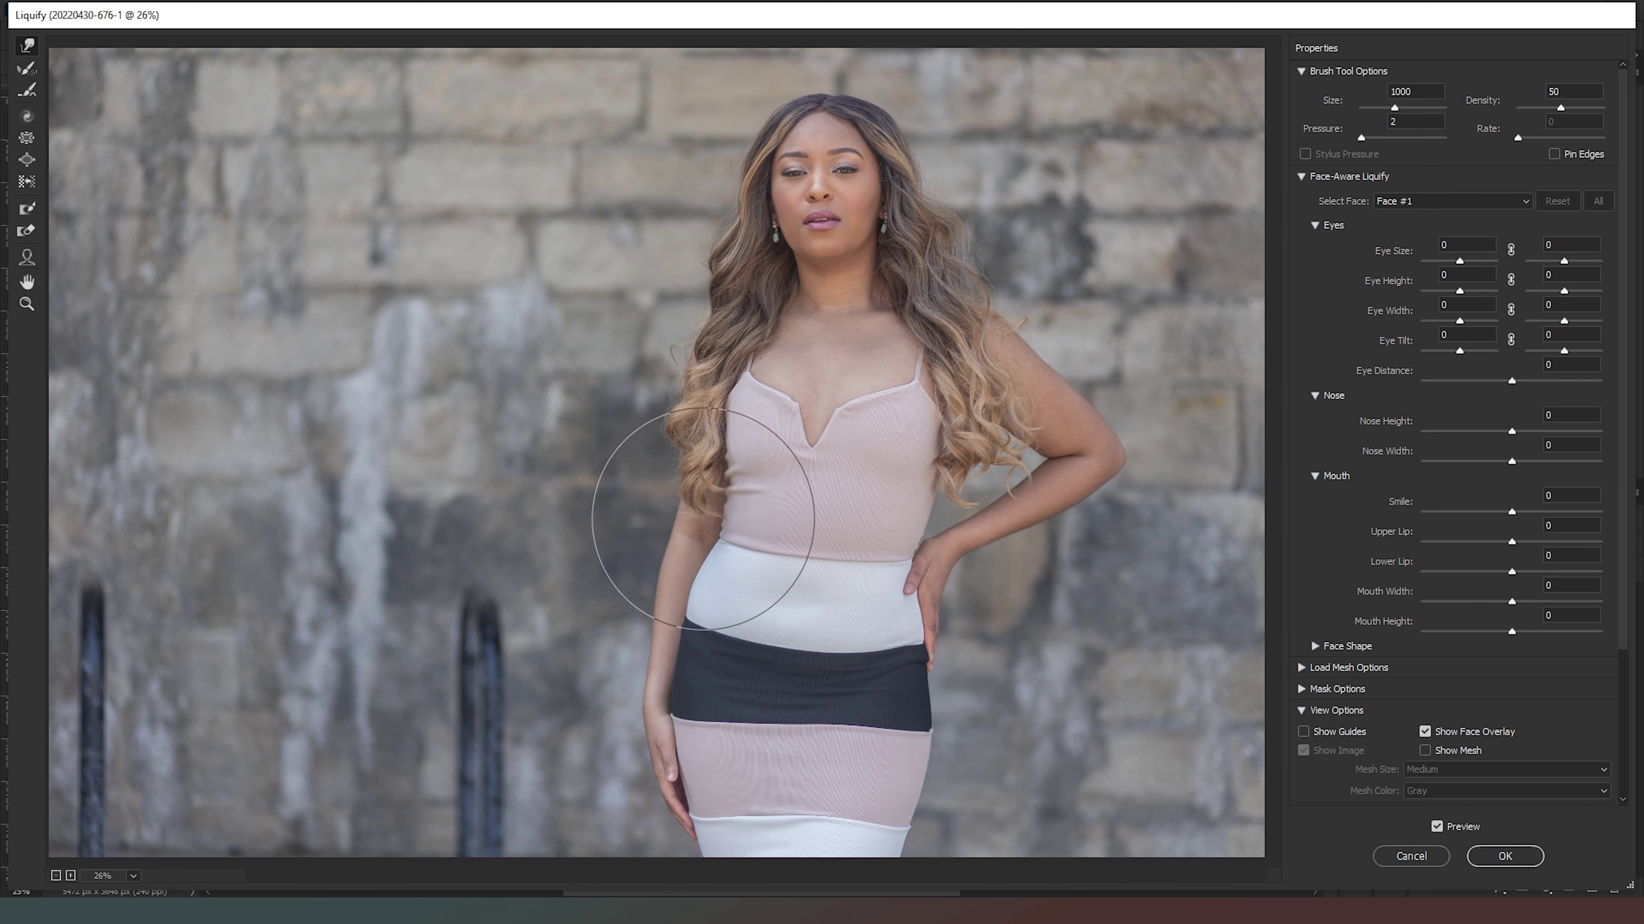
pyautogui.press('[')
pyautogui.press('[')
pyautogui.press('[')
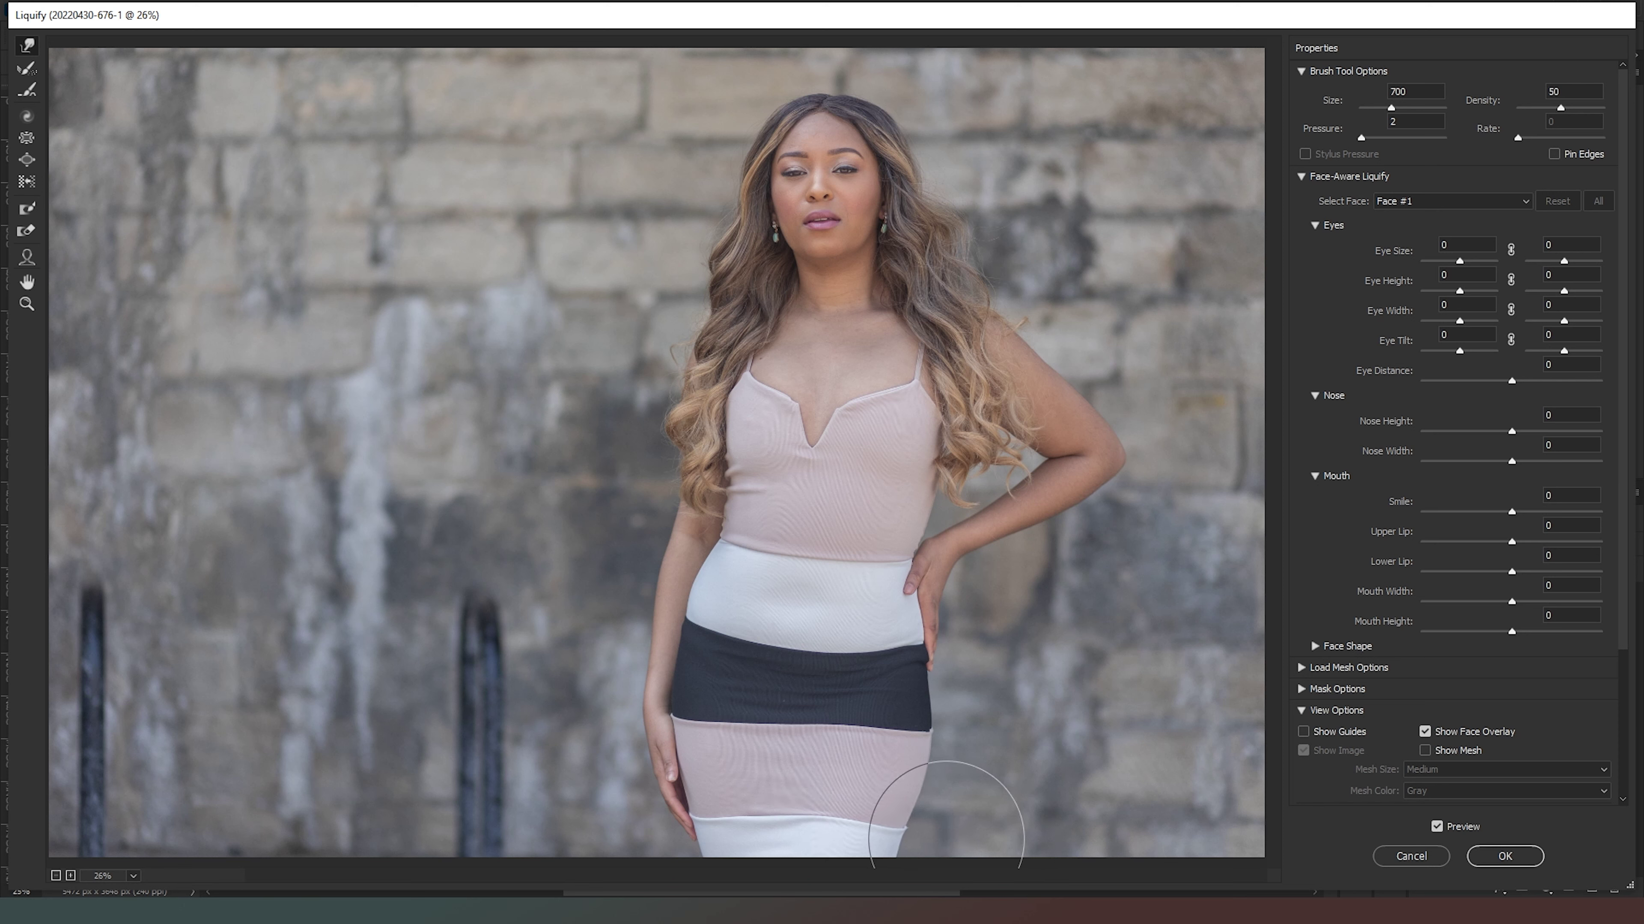
pyautogui.press('[')
pyautogui.press('[')
pyautogui.press('[')
pyautogui.press('[')
pyautogui.press(']')
pyautogui.press(']')
pyautogui.press(']')
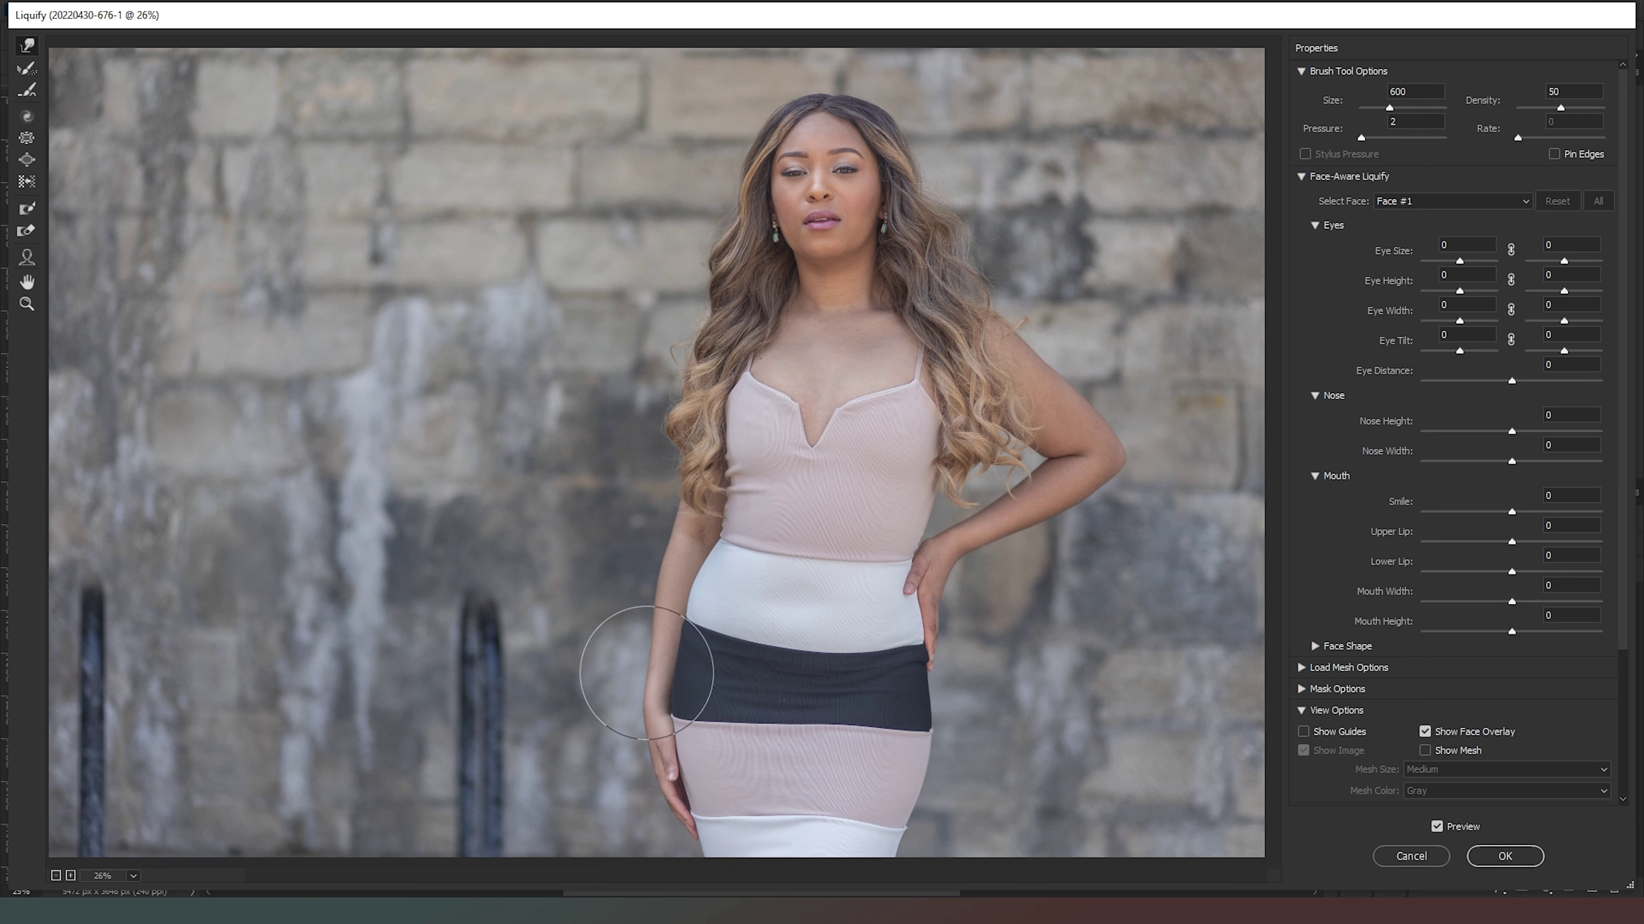
pyautogui.press('[')
pyautogui.press('[')
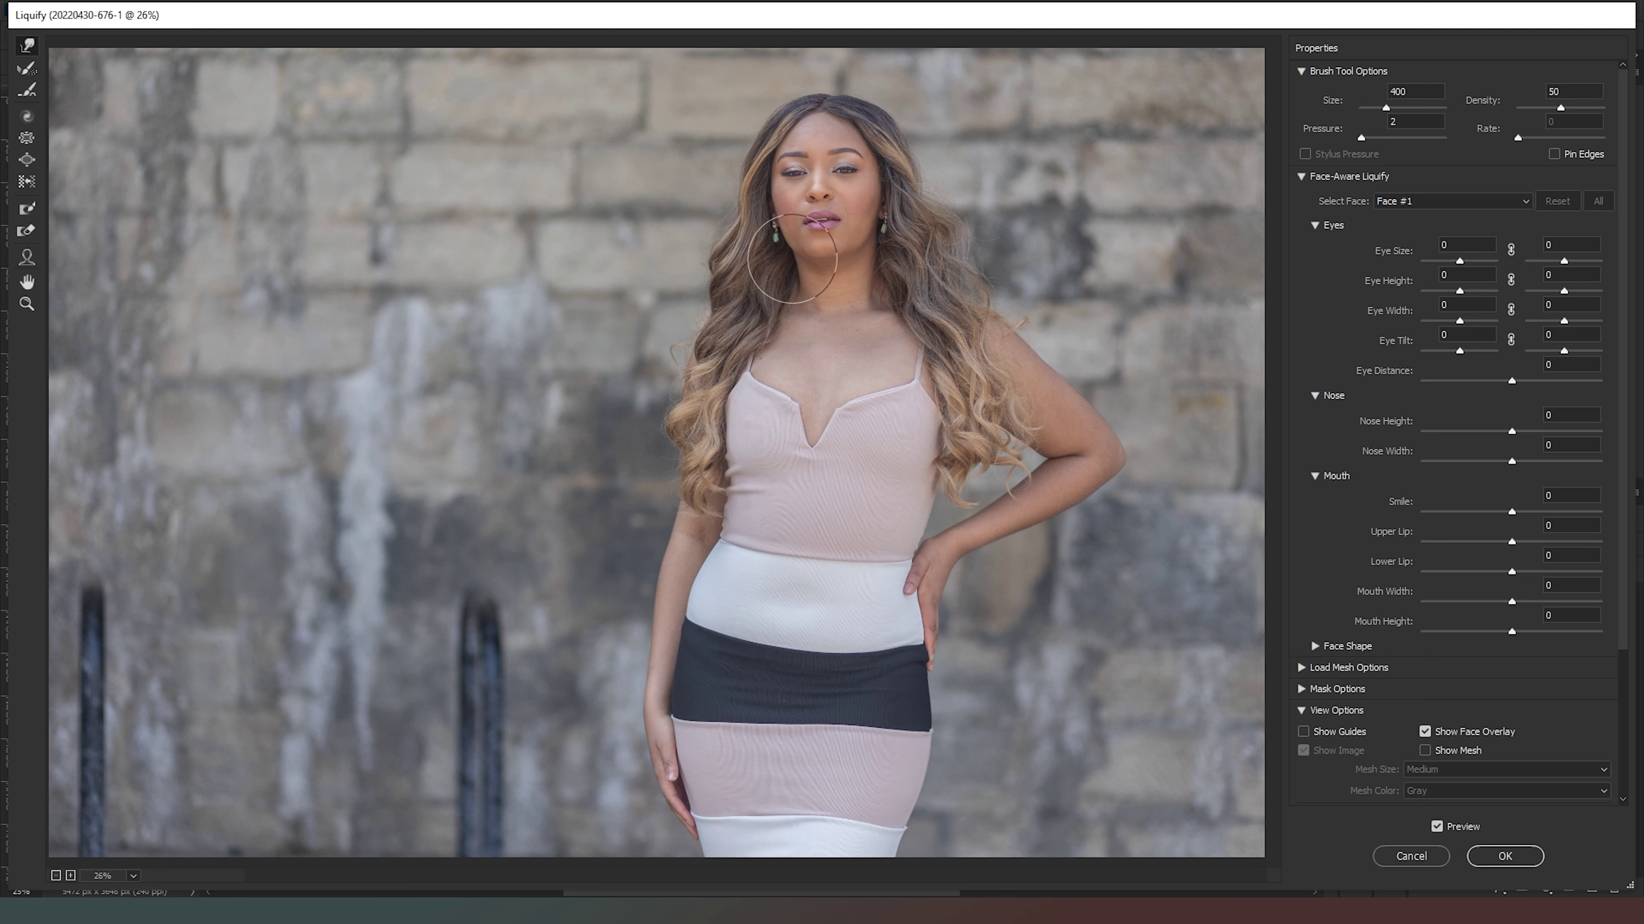
pyautogui.press('[')
pyautogui.press('[')
pyautogui.press('[')
pyautogui.press('[')
pyautogui.click(1505, 857)
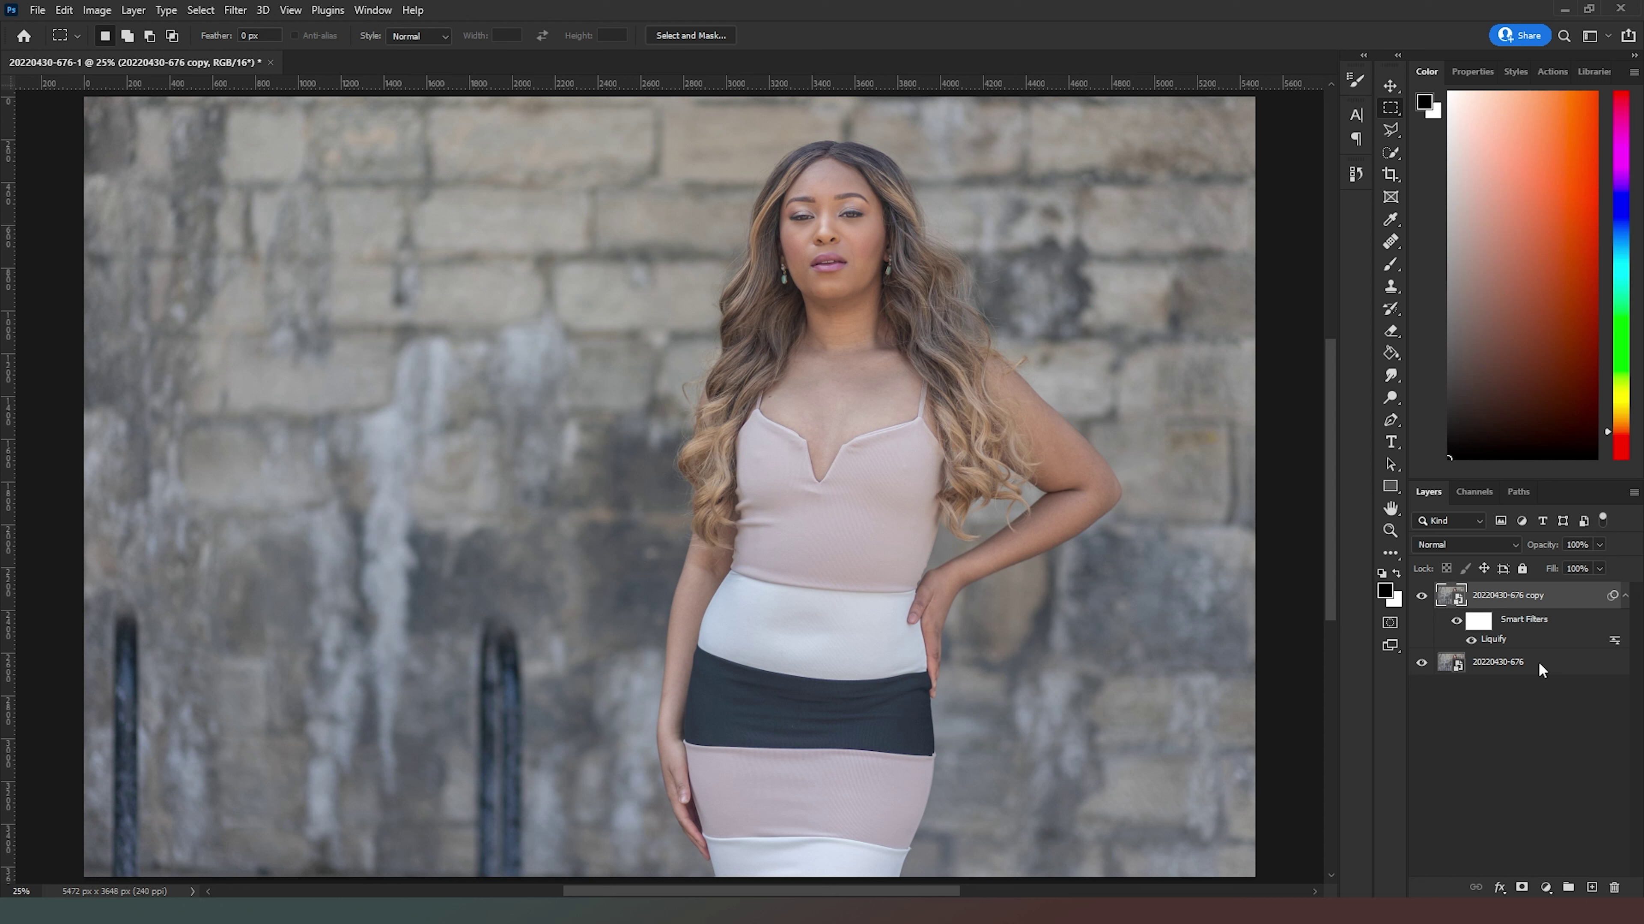
# Add a blank retouch layer, pick the Spot Healing Brush and zoom into the neck.
pyautogui.click(1593, 888)
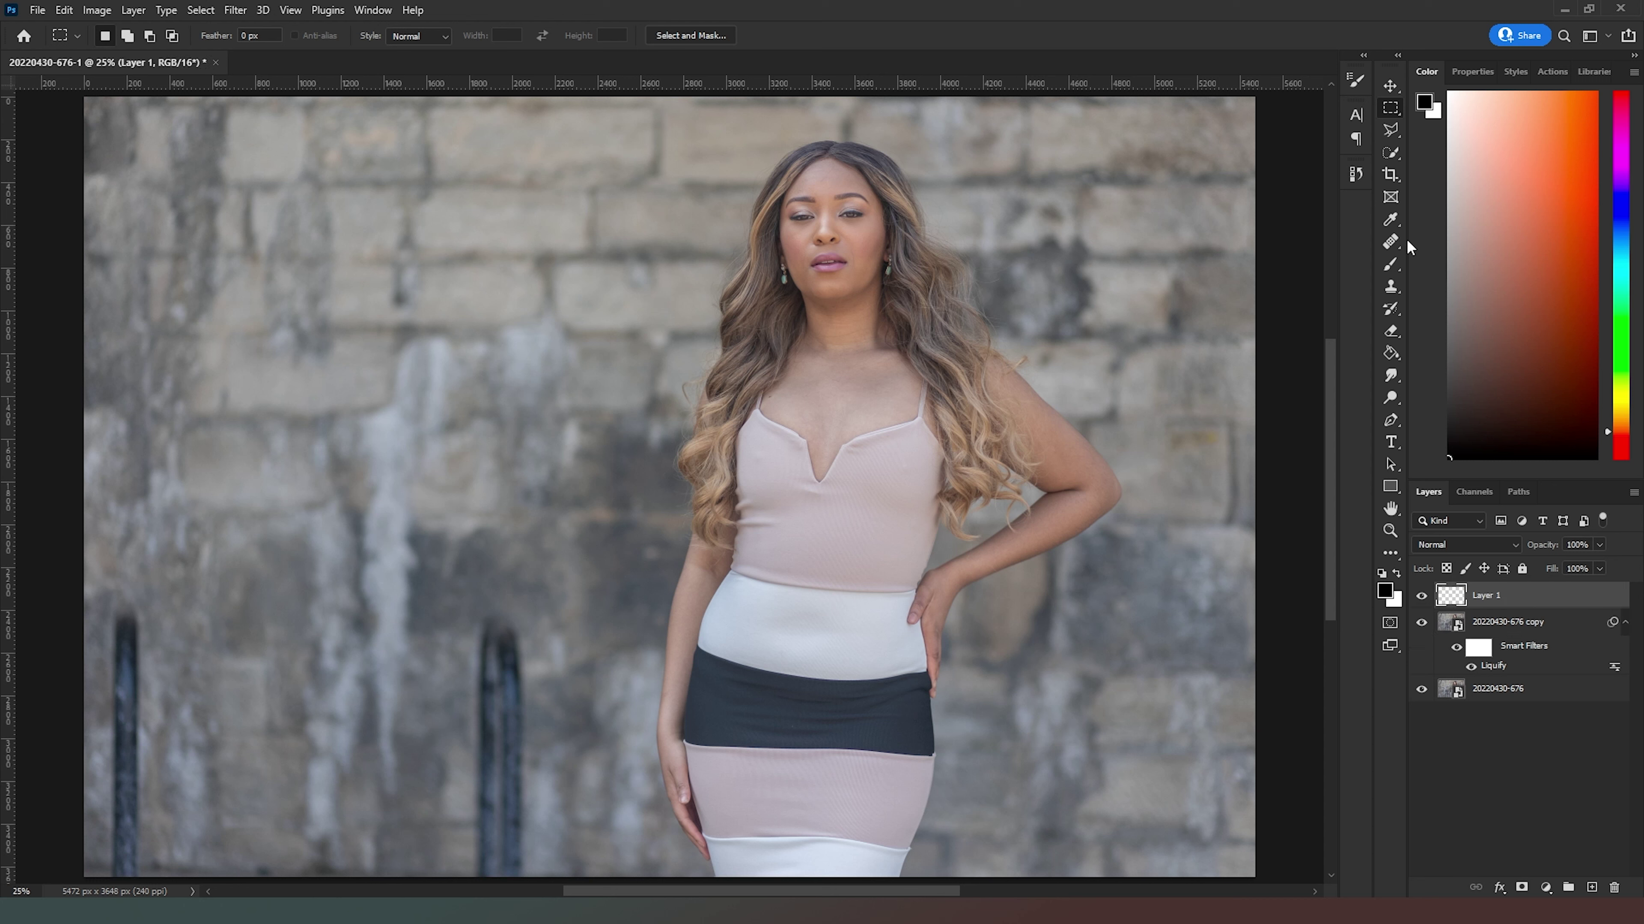
pyautogui.click(1391, 245)
pyautogui.click(1456, 241)
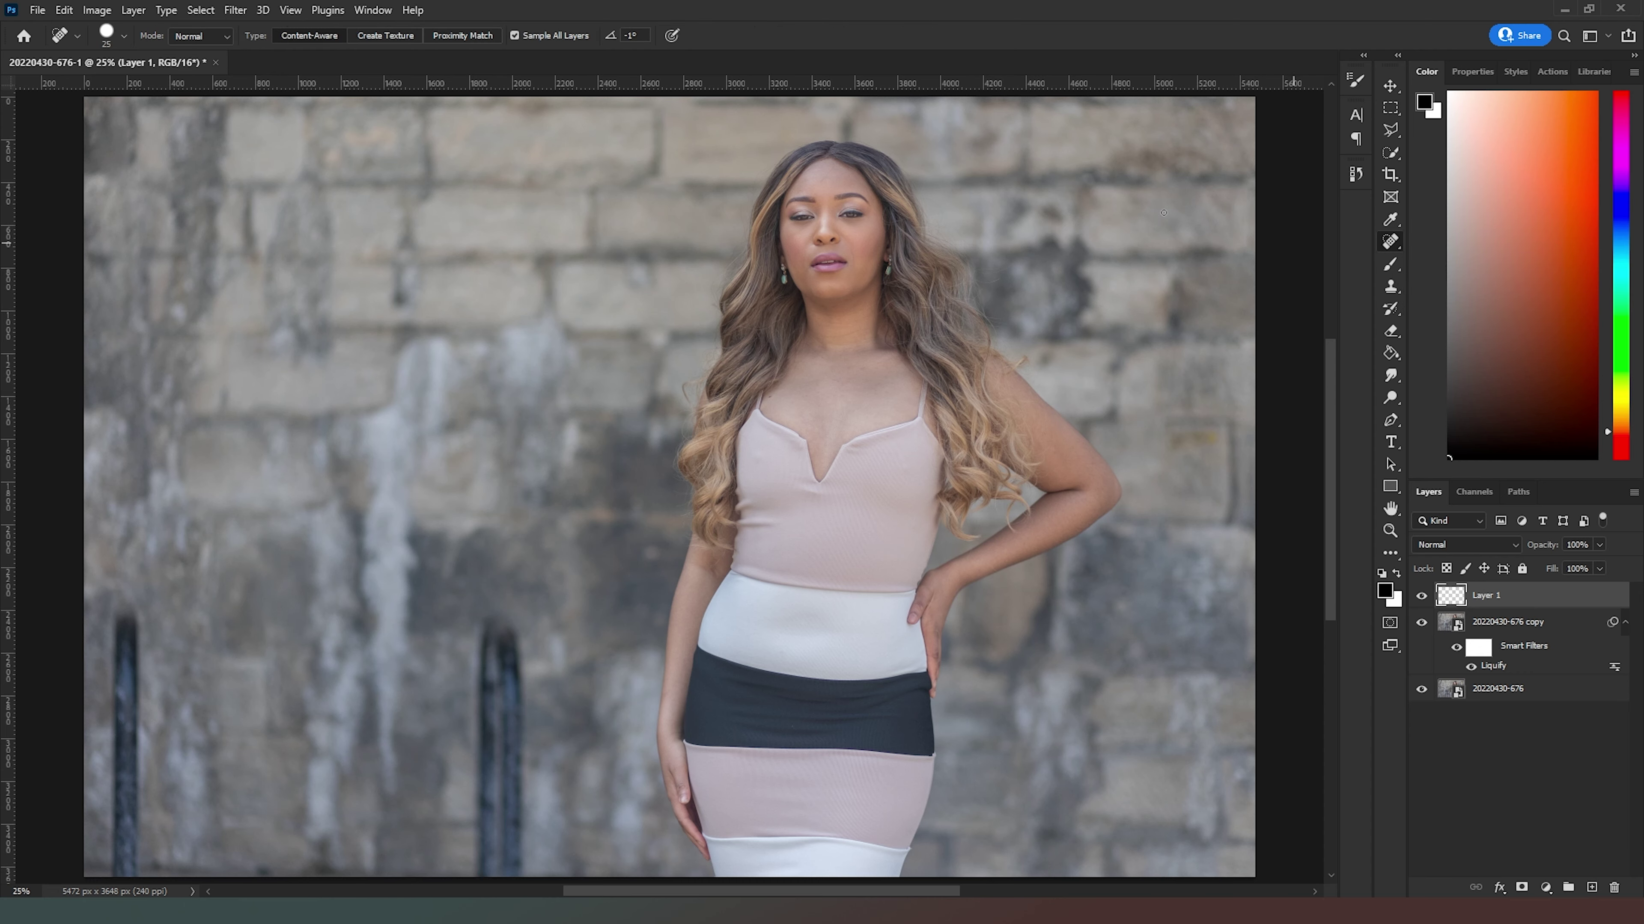
pyautogui.scroll(1, 787, 404)
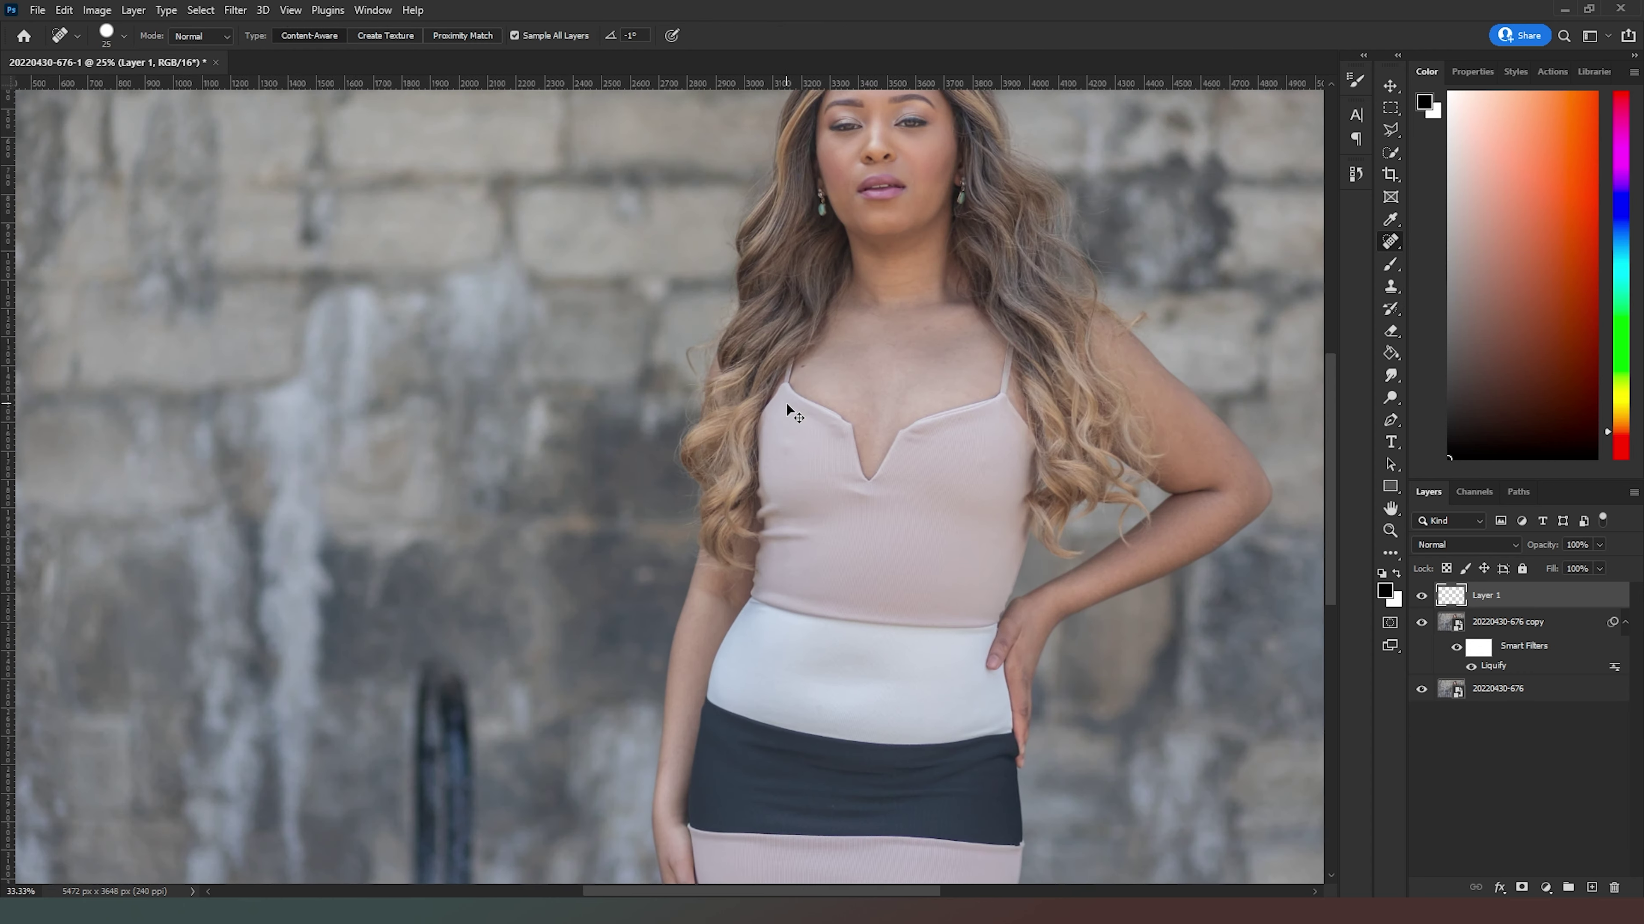
pyautogui.scroll(1, 786, 404)
pyautogui.scroll(1, 787, 404)
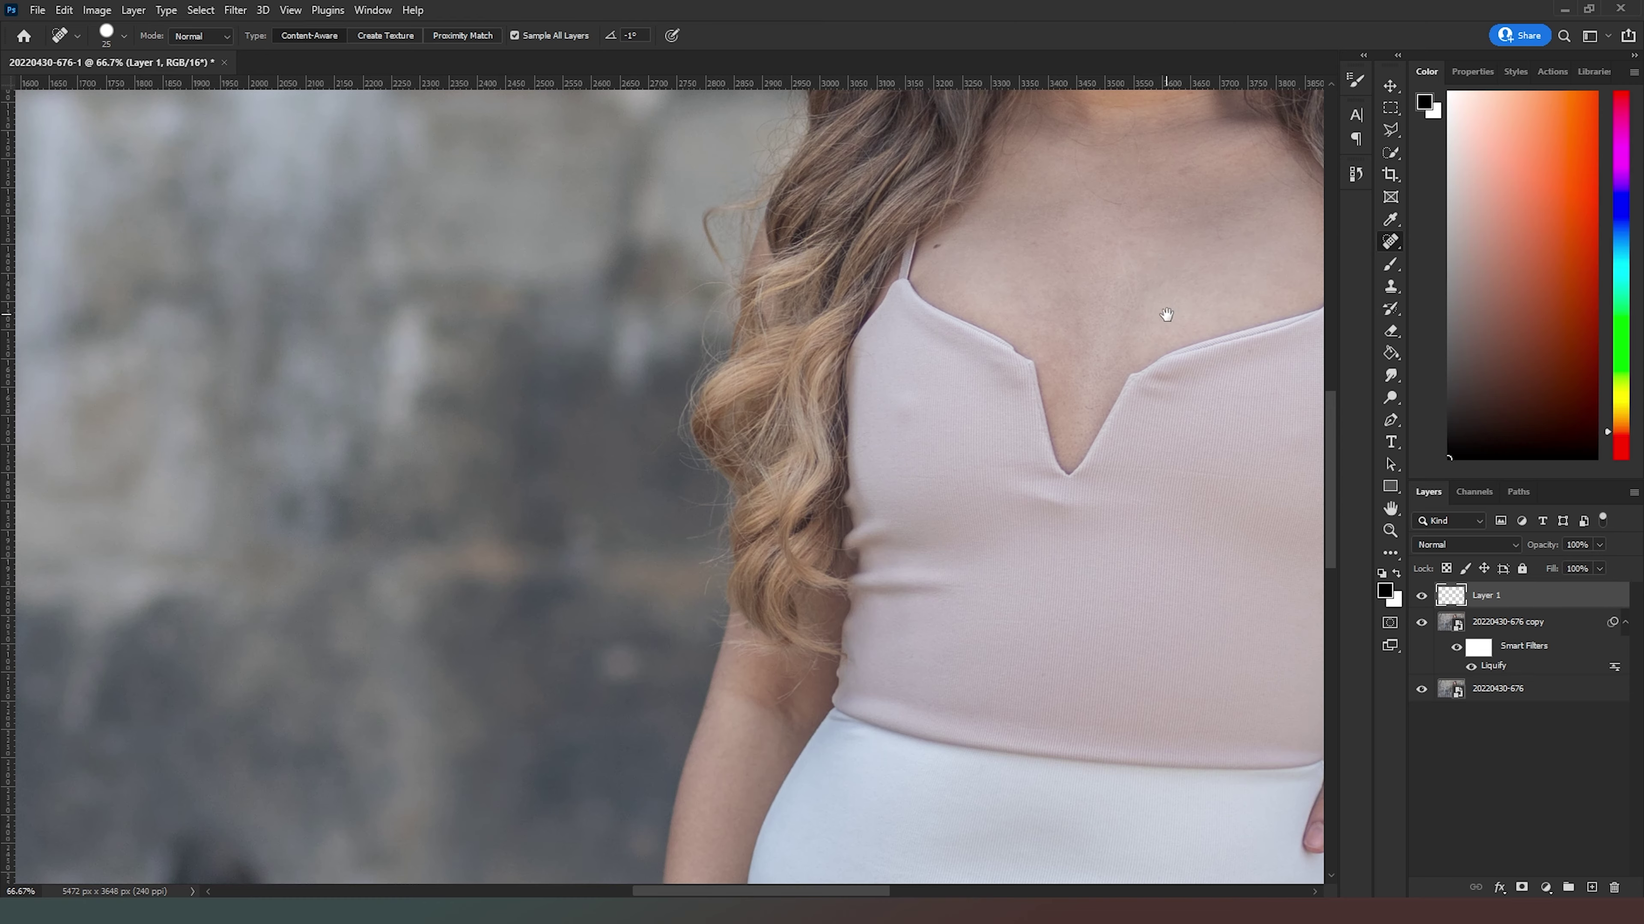
pyautogui.moveTo(1165, 315); pyautogui.dragTo(842, 527)
pyautogui.scroll(1, 753, 407)
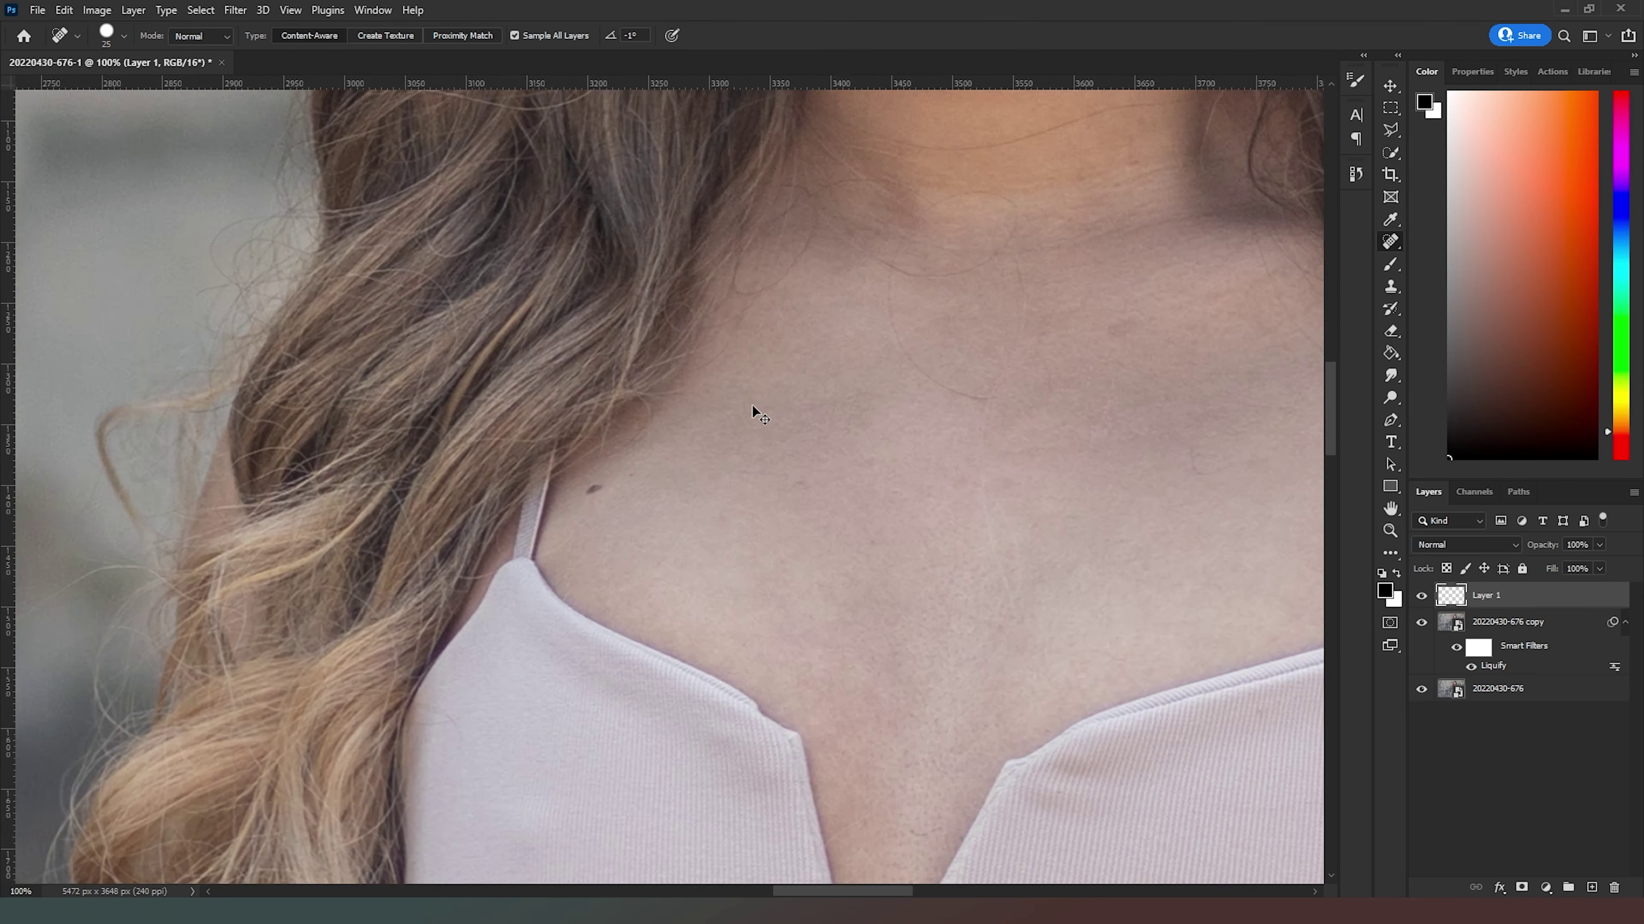
pyautogui.scroll(1, 753, 408)
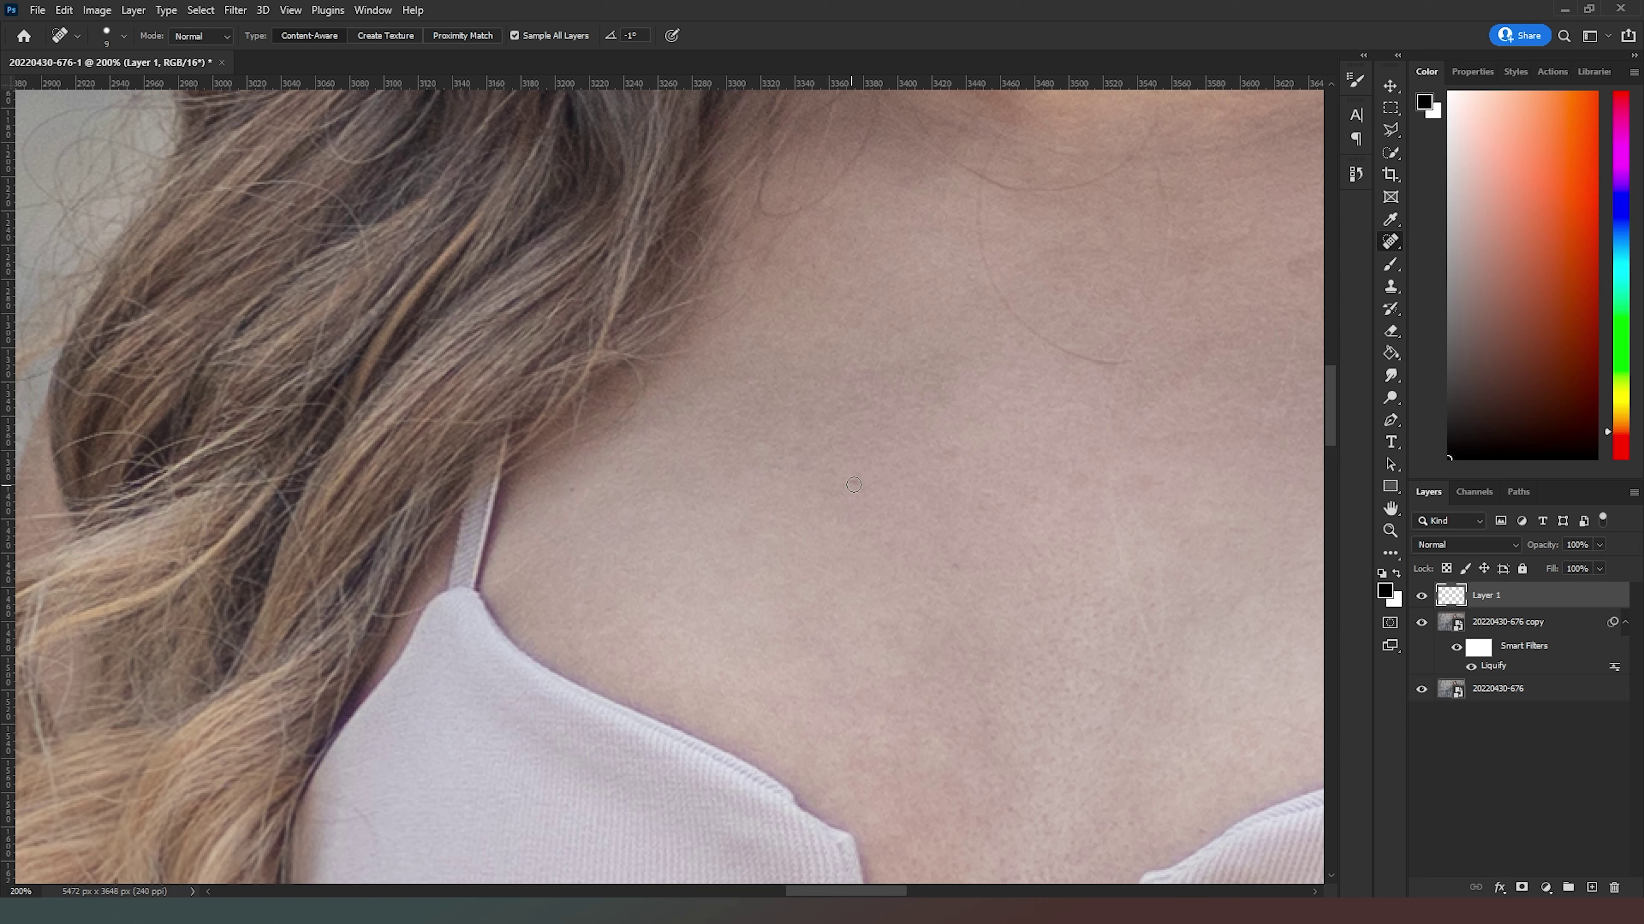
# Heal spots on the neck, collarbone and strap edge, and remove stray hairs across the chest.
pyautogui.moveTo(946, 571); pyautogui.dragTo(972, 553)
pyautogui.moveTo(1181, 474); pyautogui.dragTo(787, 603)
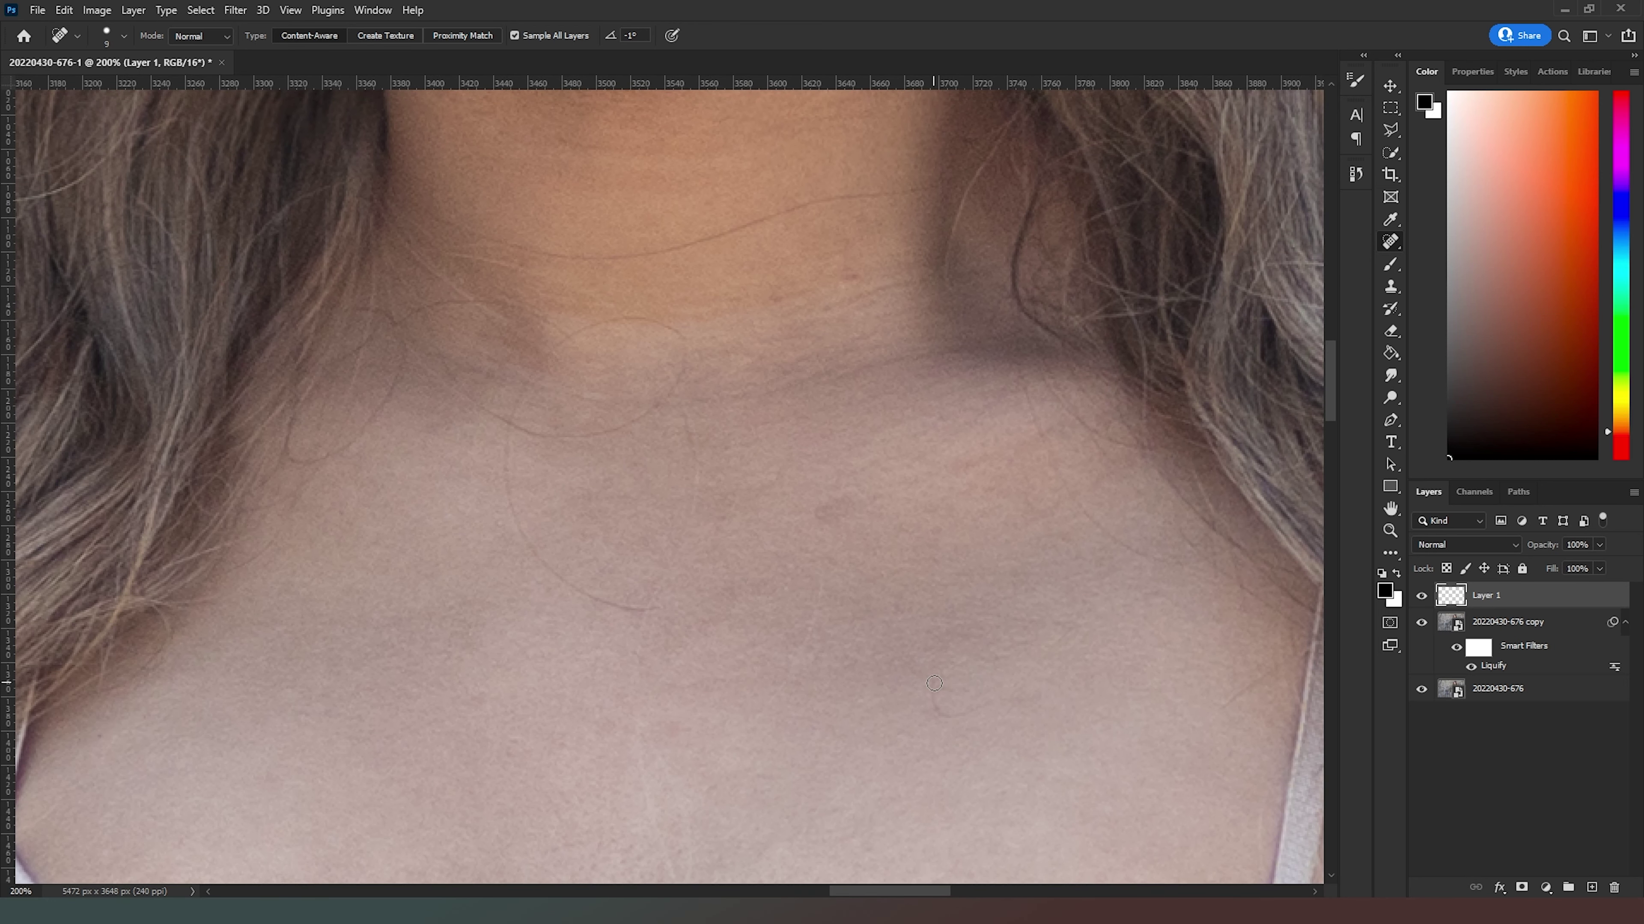
pyautogui.moveTo(939, 680)
pyautogui.mouseDown()
pyautogui.moveTo(955, 722)
pyautogui.moveTo(1023, 696)
pyautogui.mouseUp()
pyautogui.moveTo(1316, 647)
pyautogui.mouseDown()
pyautogui.moveTo(1204, 712)
pyautogui.moveTo(1277, 660)
pyautogui.mouseUp()
pyautogui.moveTo(1240, 709)
pyautogui.mouseDown()
pyautogui.moveTo(1279, 670)
pyautogui.moveTo(1207, 719)
pyautogui.mouseUp()
pyautogui.moveTo(455, 377)
pyautogui.mouseDown()
pyautogui.moveTo(561, 439)
pyautogui.moveTo(671, 407)
pyautogui.moveTo(686, 345)
pyautogui.moveTo(624, 312)
pyautogui.moveTo(501, 387)
pyautogui.moveTo(479, 450)
pyautogui.mouseUp()
pyautogui.moveTo(552, 358)
pyautogui.mouseDown()
pyautogui.moveTo(500, 478)
pyautogui.moveTo(491, 434)
pyautogui.moveTo(550, 578)
pyautogui.mouseUp()
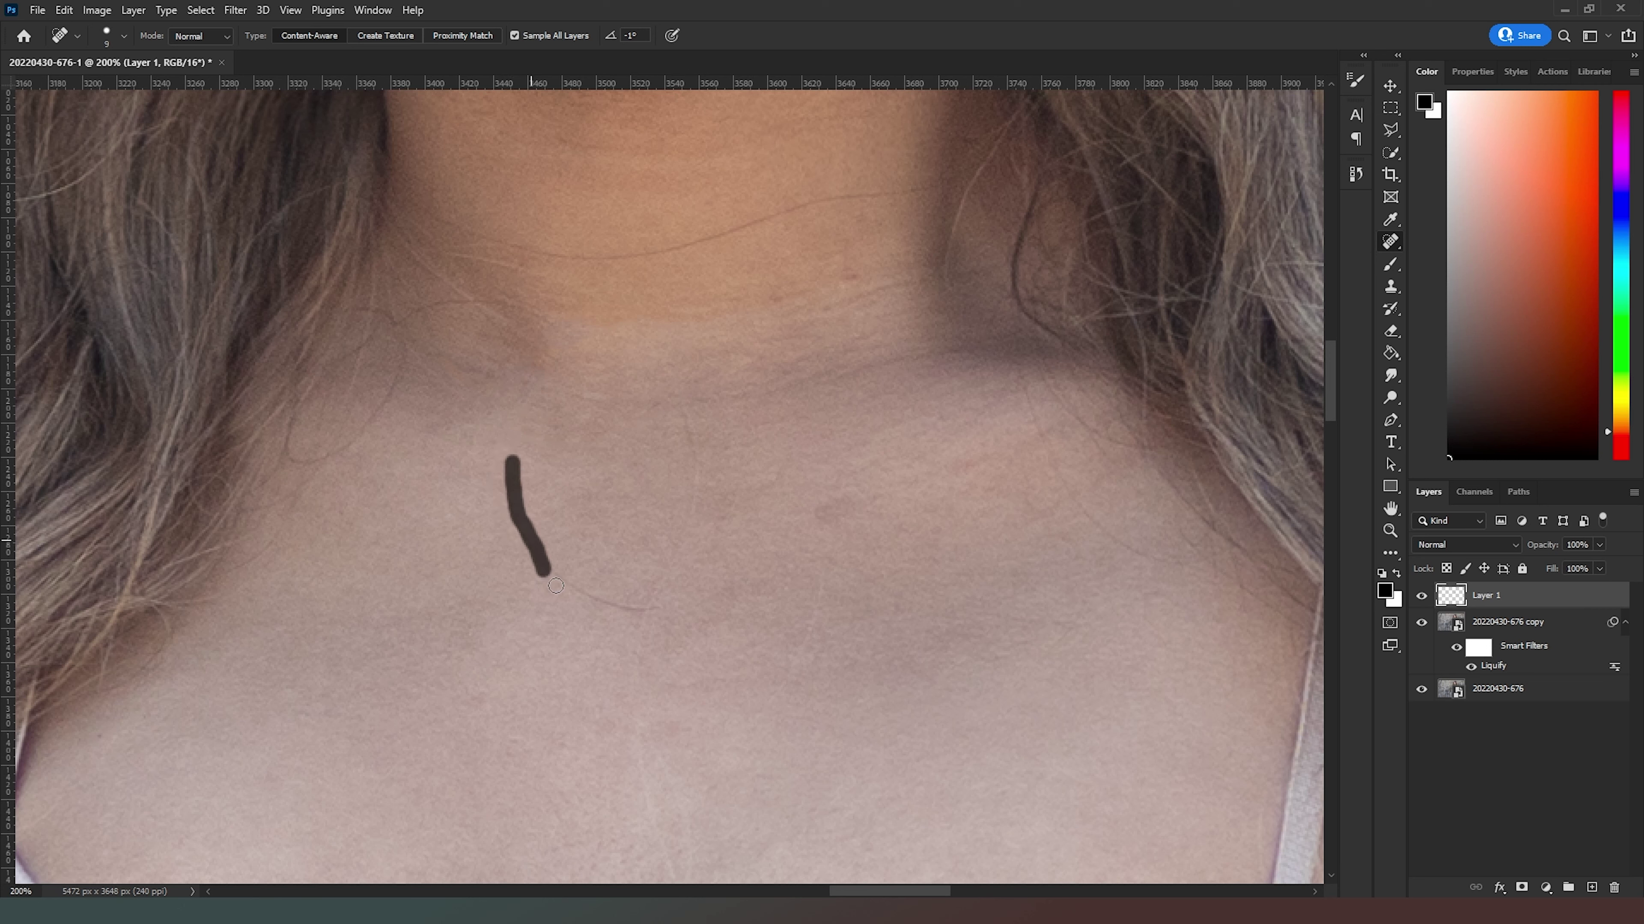
pyautogui.moveTo(638, 606)
pyautogui.mouseDown()
pyautogui.moveTo(561, 574)
pyautogui.moveTo(628, 602)
pyautogui.mouseUp()
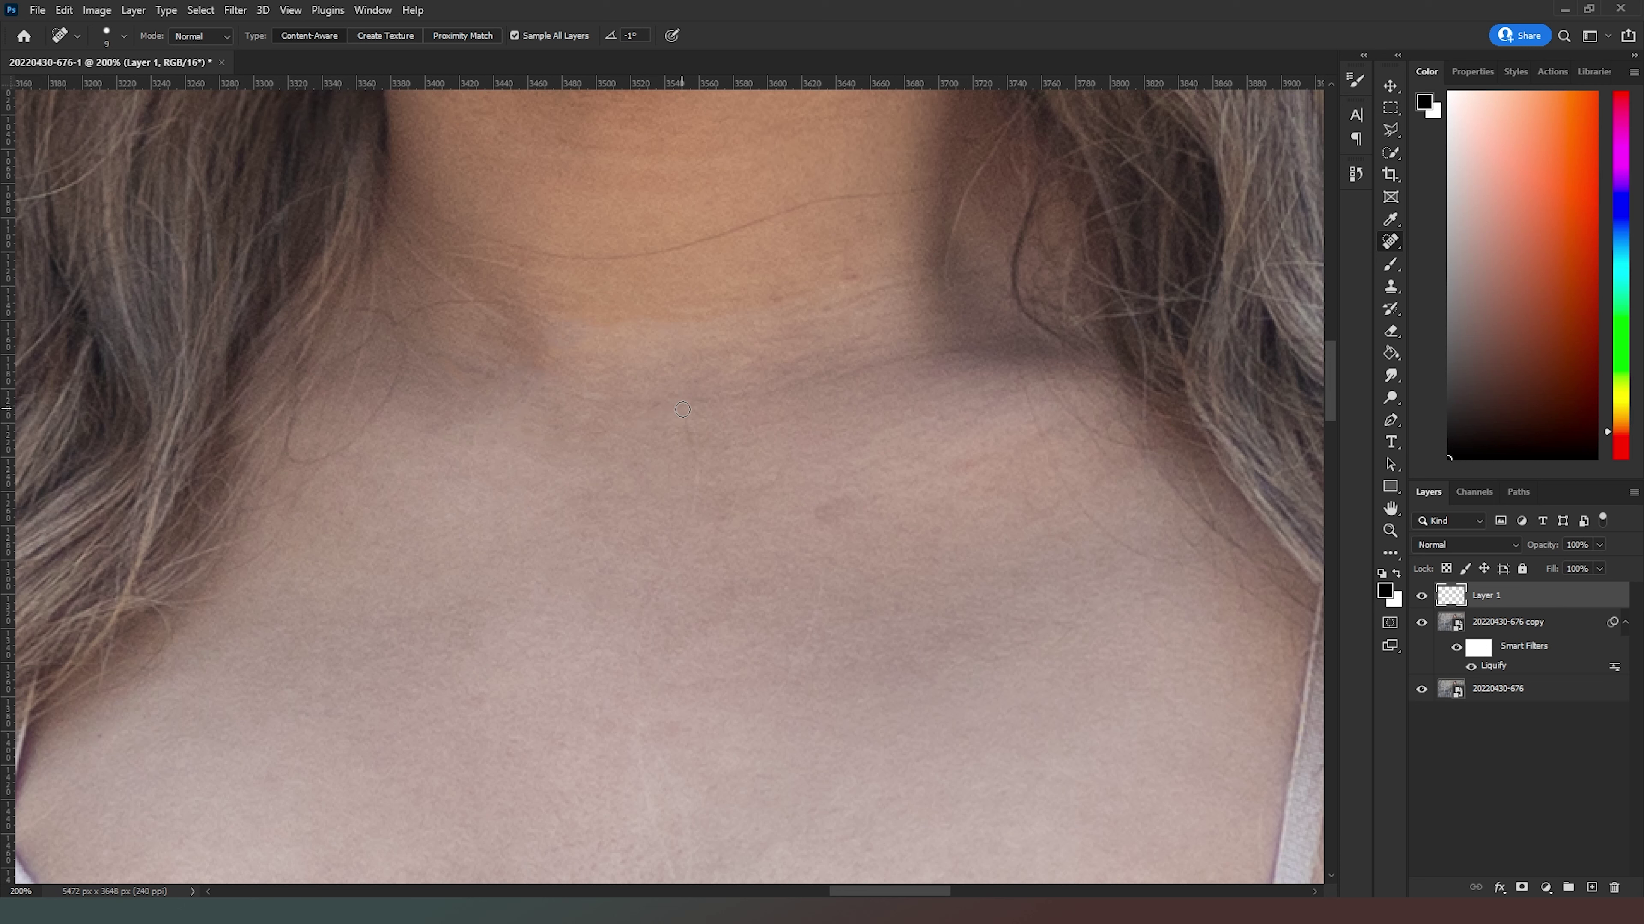
# Remove the stray hair down the chest and soften the creases and hairs along the neck.
pyautogui.moveTo(683, 409)
pyautogui.mouseDown()
pyautogui.moveTo(630, 736)
pyautogui.moveTo(678, 802)
pyautogui.moveTo(680, 863)
pyautogui.mouseUp()
pyautogui.moveTo(821, 603); pyautogui.dragTo(770, 689)
pyautogui.moveTo(561, 316)
pyautogui.mouseDown()
pyautogui.moveTo(370, 334)
pyautogui.moveTo(397, 361)
pyautogui.moveTo(309, 479)
pyautogui.mouseUp()
pyautogui.moveTo(389, 388); pyautogui.dragTo(285, 479)
pyautogui.moveTo(453, 225); pyautogui.dragTo(592, 263)
pyautogui.moveTo(820, 200)
pyautogui.mouseDown()
pyautogui.moveTo(688, 250)
pyautogui.moveTo(583, 263)
pyautogui.mouseUp()
pyautogui.moveTo(965, 177); pyautogui.dragTo(834, 204)
pyautogui.moveTo(532, 274)
pyautogui.mouseDown()
pyautogui.moveTo(383, 238)
pyautogui.moveTo(495, 234)
pyautogui.mouseUp()
# Heal the remaining neck creases and spots up to the chin, then zoom out to check.
pyautogui.moveTo(999, 269)
pyautogui.mouseDown()
pyautogui.moveTo(919, 270)
pyautogui.moveTo(820, 310)
pyautogui.moveTo(835, 289)
pyautogui.moveTo(760, 305)
pyautogui.mouseUp()
pyautogui.moveTo(1008, 125)
pyautogui.mouseDown()
pyautogui.moveTo(935, 239)
pyautogui.moveTo(944, 259)
pyautogui.mouseUp()
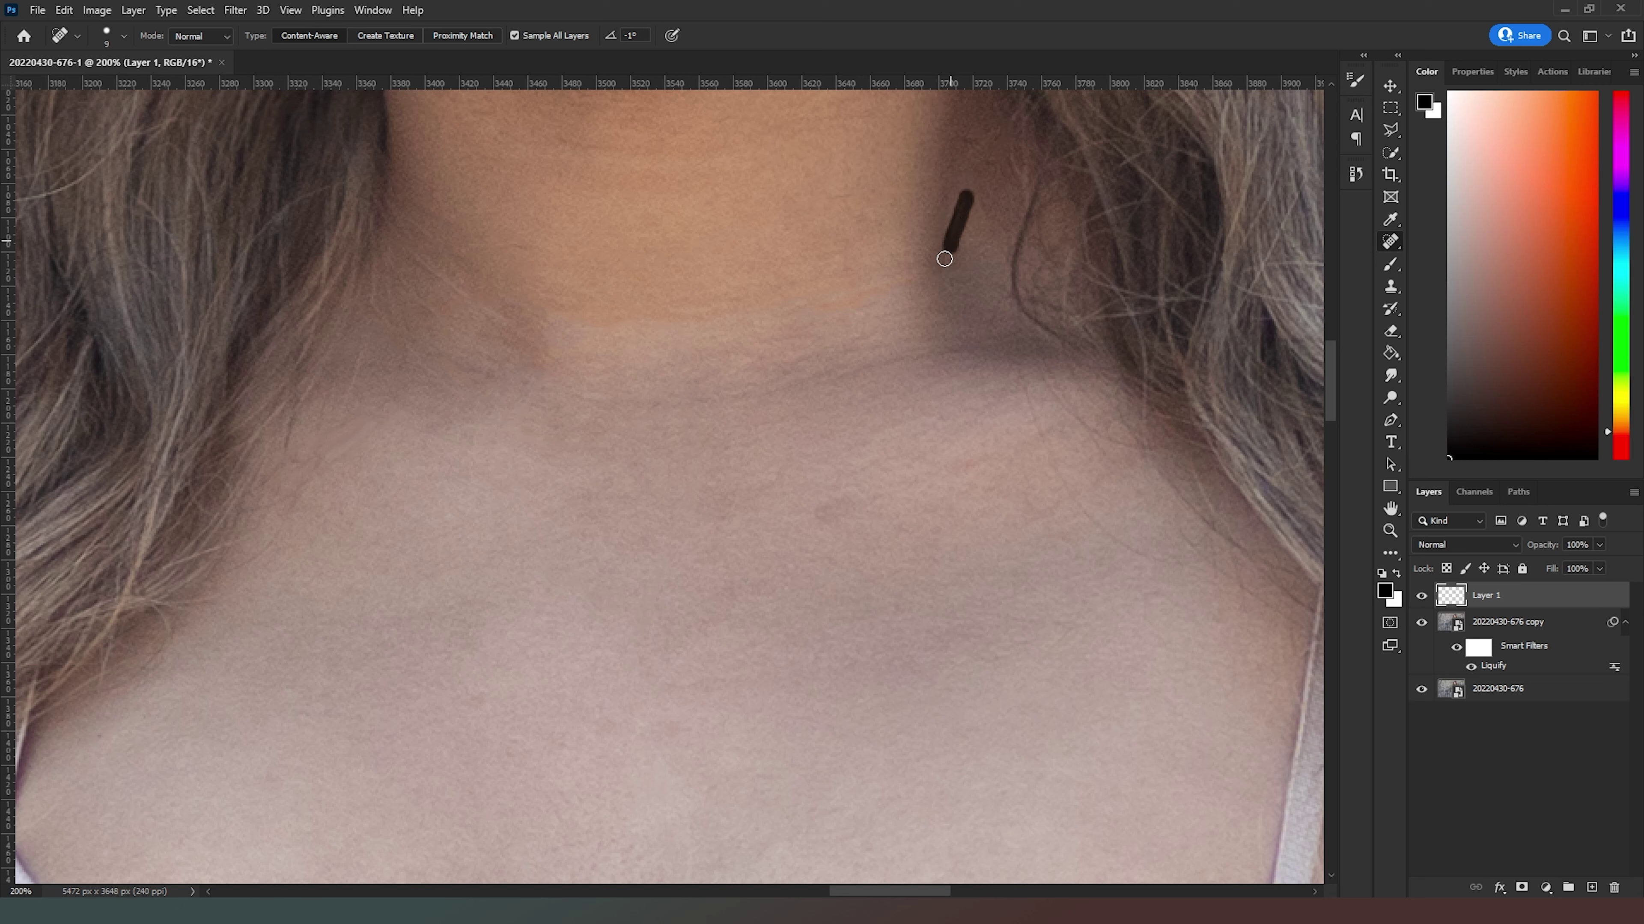
pyautogui.moveTo(965, 204); pyautogui.dragTo(938, 244)
pyautogui.moveTo(1011, 347)
pyautogui.mouseDown()
pyautogui.moveTo(1110, 547)
pyautogui.moveTo(1219, 577)
pyautogui.mouseUp()
pyautogui.moveTo(413, 254); pyautogui.dragTo(534, 331)
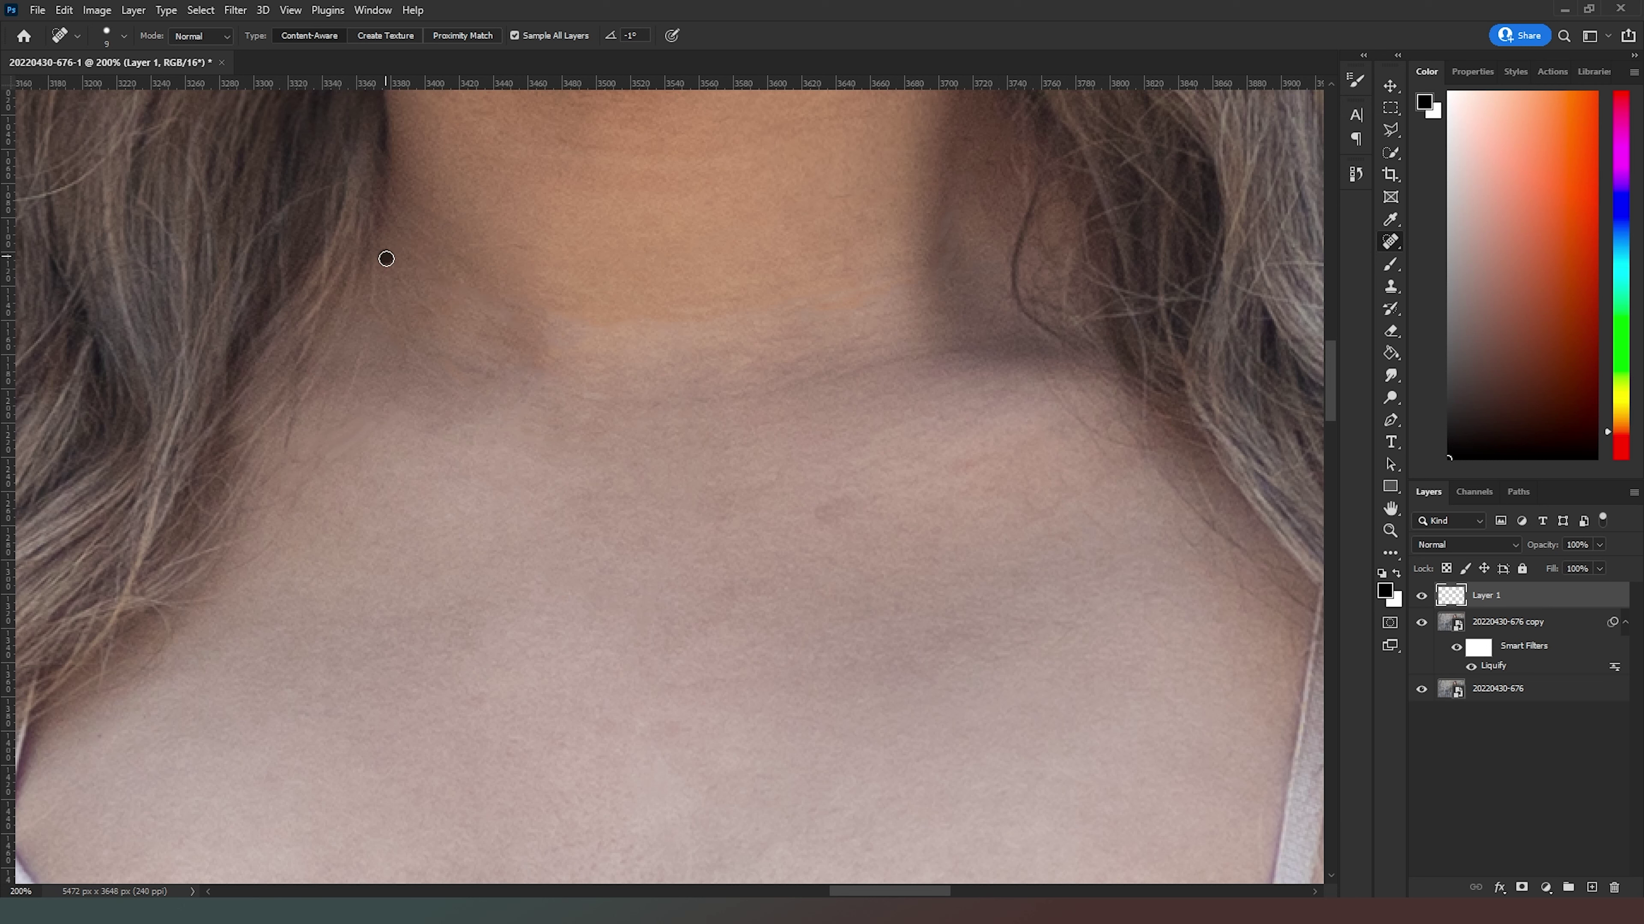
pyautogui.moveTo(386, 259); pyautogui.dragTo(482, 346)
pyautogui.moveTo(373, 284)
pyautogui.mouseDown()
pyautogui.moveTo(373, 309)
pyautogui.moveTo(465, 405)
pyautogui.mouseUp()
pyautogui.moveTo(513, 268)
pyautogui.mouseDown()
pyautogui.moveTo(434, 251)
pyautogui.moveTo(468, 263)
pyautogui.mouseUp()
pyautogui.hotkey('ctrl', '-')
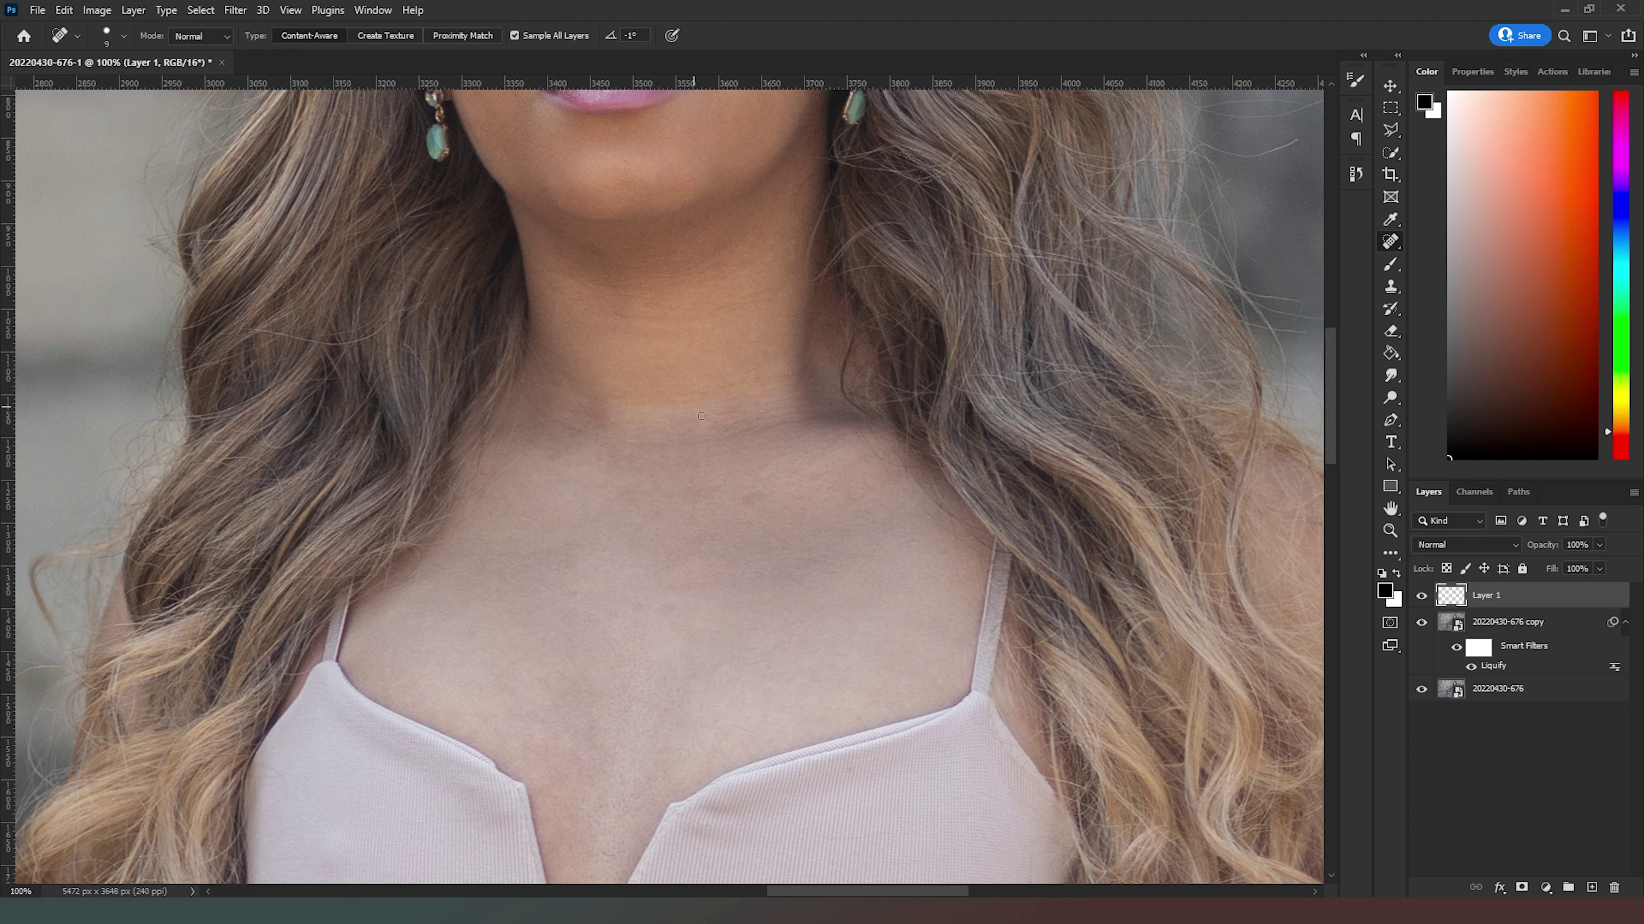
# Zoom in and heal the stray hair crossing the forehead and a blemish above the eyebrow.
pyautogui.scroll(5, 687, 554)
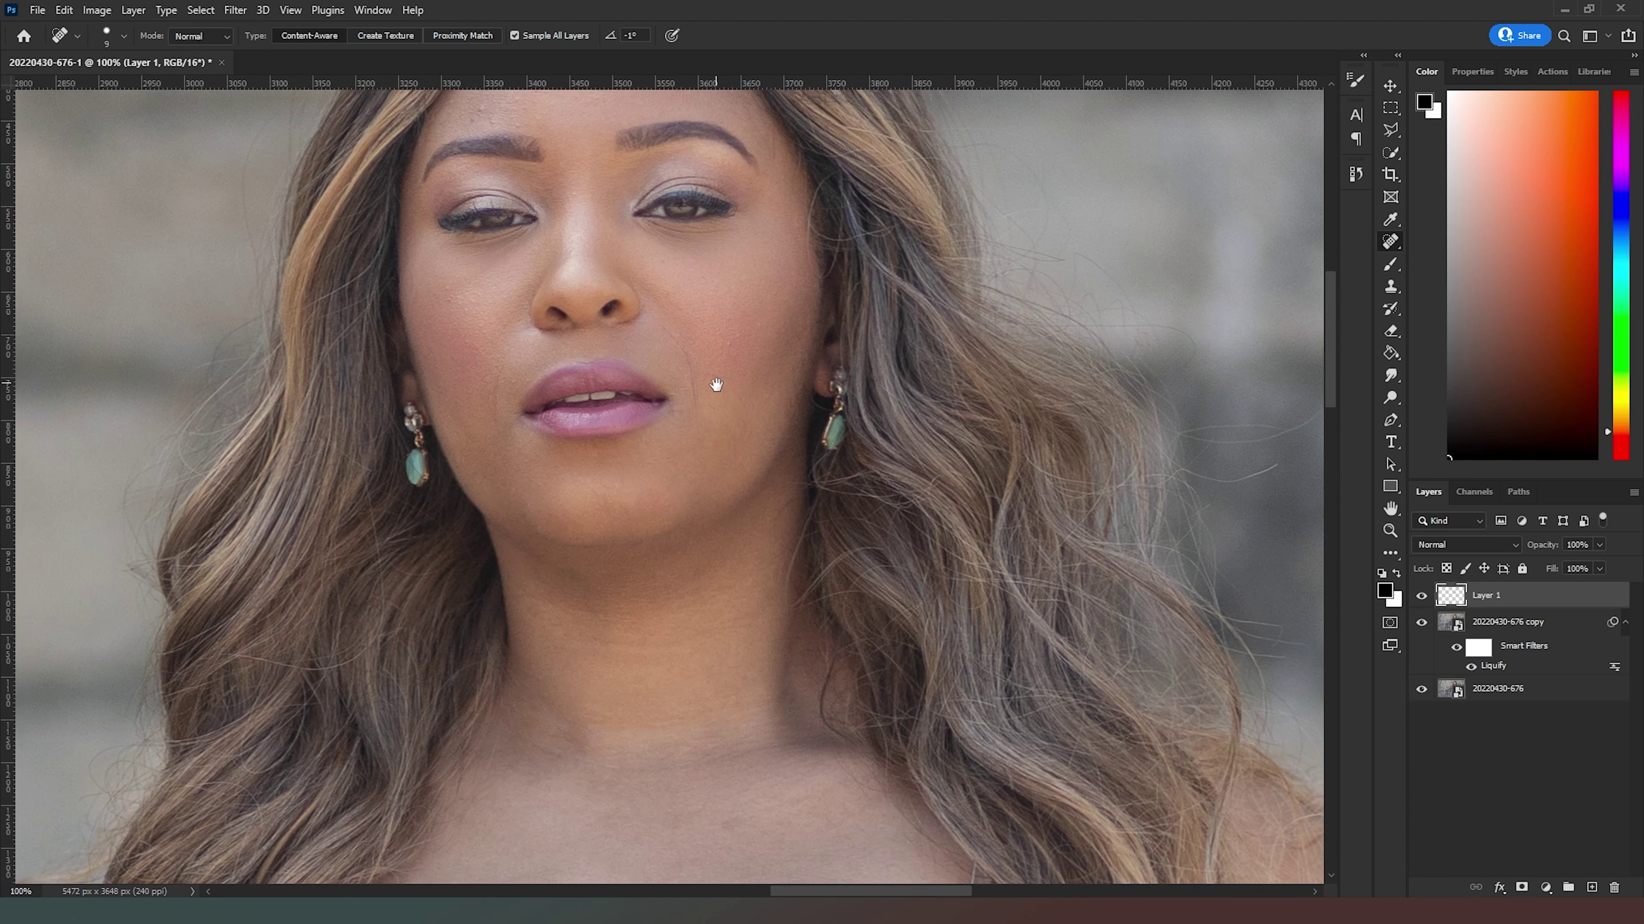
pyautogui.scroll(3, 712, 389)
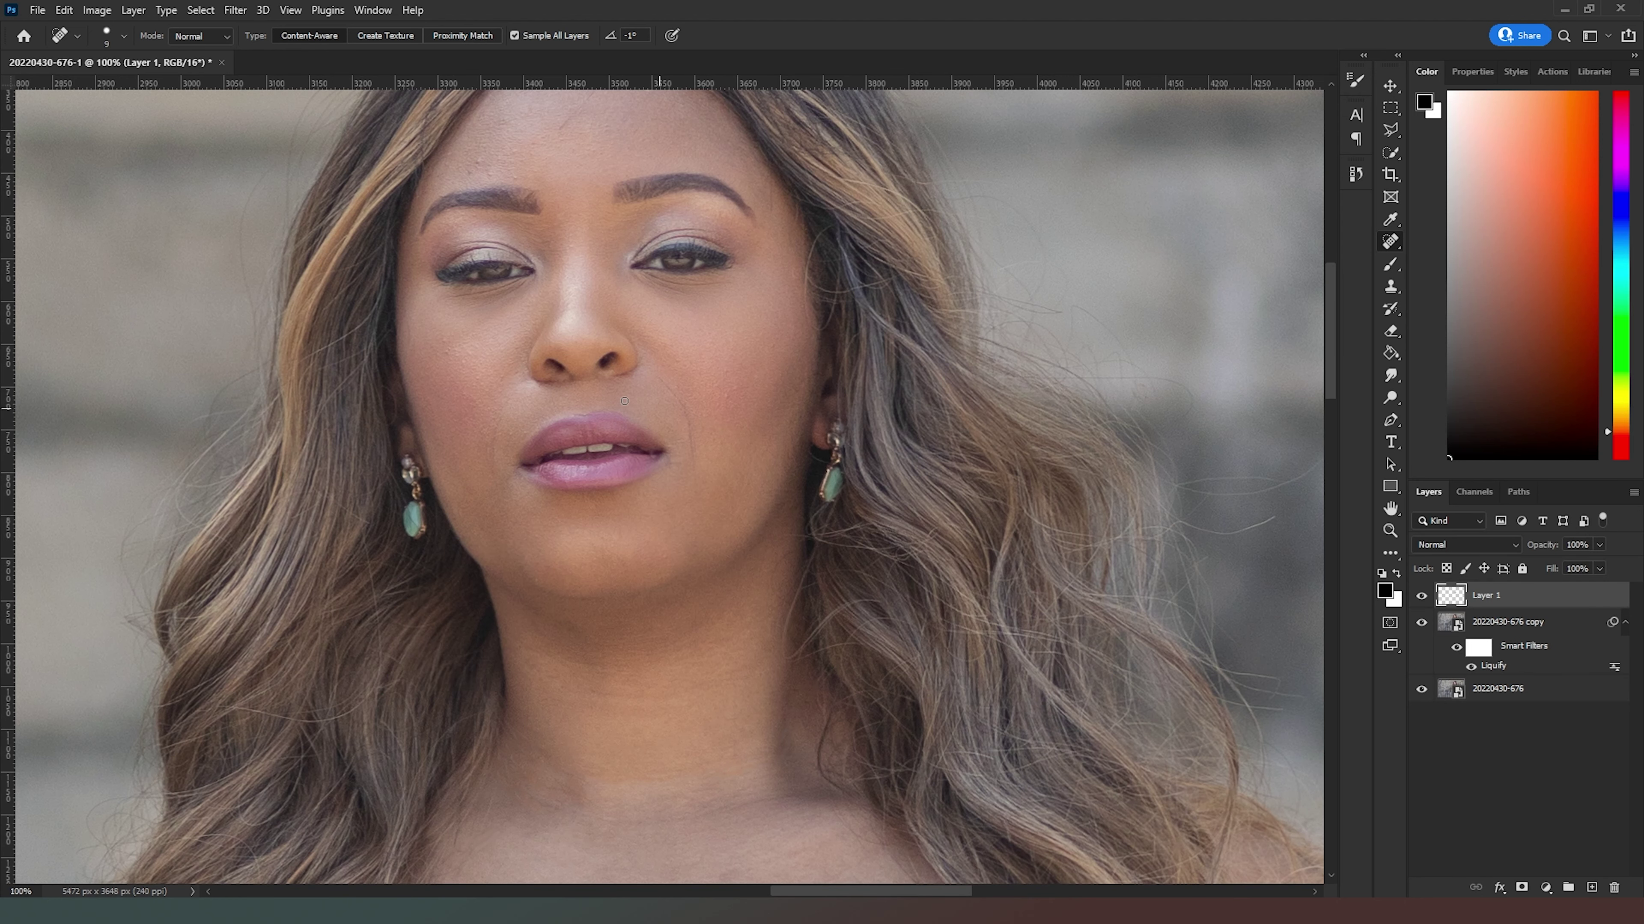
pyautogui.scroll(3, 586, 195)
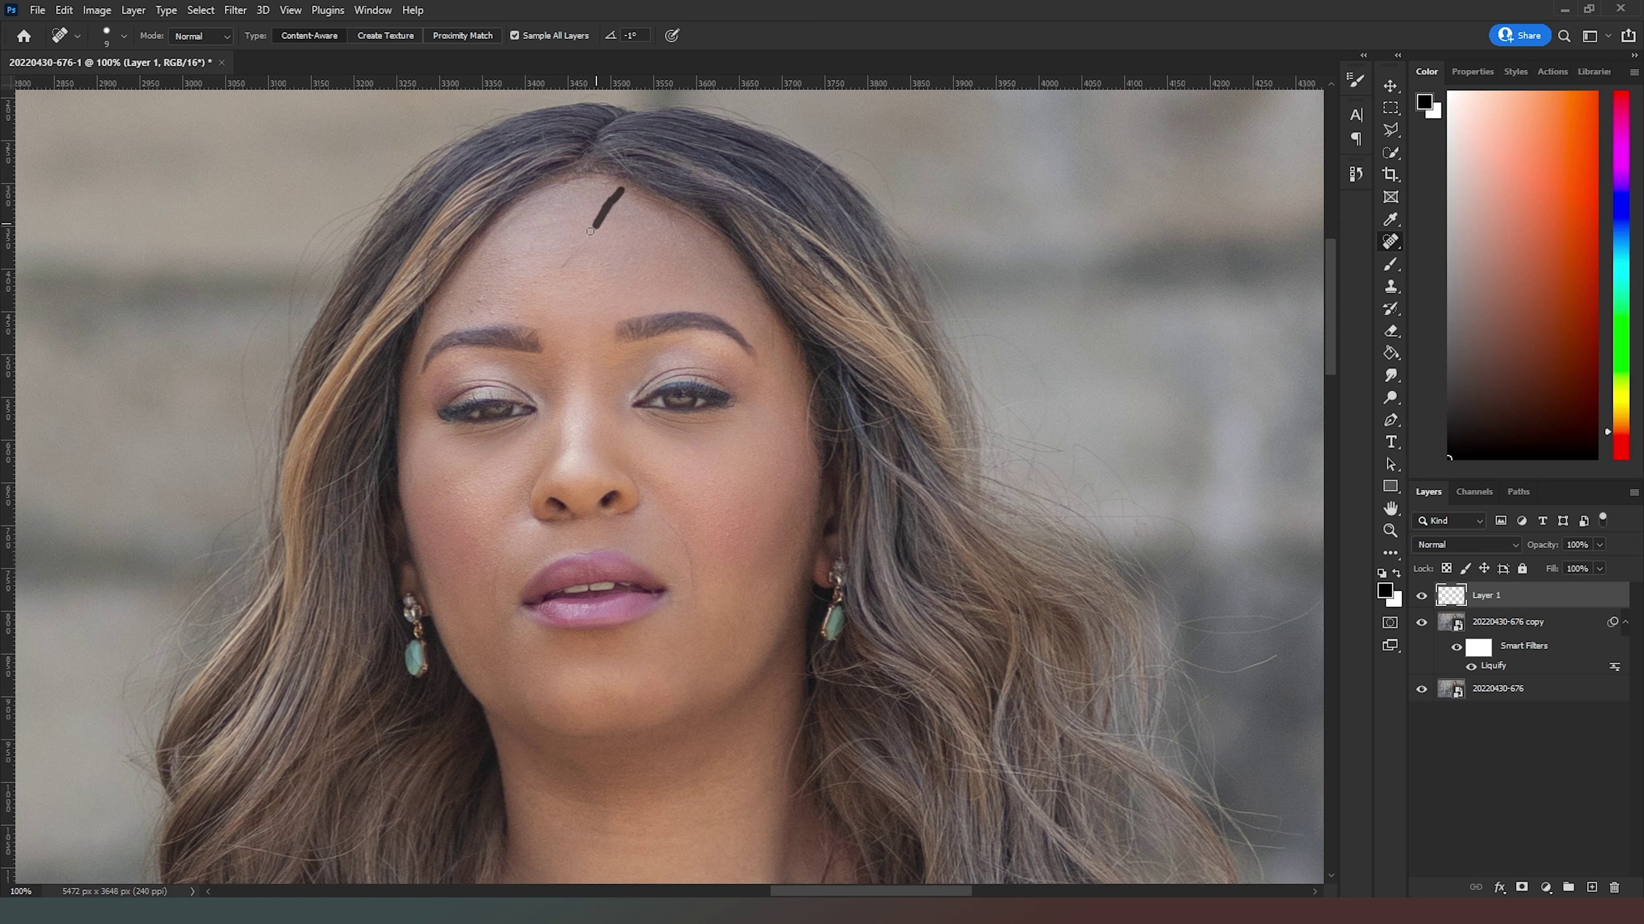
pyautogui.moveTo(559, 268); pyautogui.dragTo(559, 268)
pyautogui.moveTo(621, 199); pyautogui.dragTo(576, 248)
pyautogui.moveTo(511, 298); pyautogui.dragTo(499, 305)
# Heal blemishes along both cheek edges and a mark on the forearm edge.
pyautogui.moveTo(774, 338)
pyautogui.mouseDown()
pyautogui.moveTo(810, 405)
pyautogui.moveTo(816, 472)
pyautogui.mouseUp()
pyautogui.moveTo(795, 407); pyautogui.dragTo(796, 436)
pyautogui.moveTo(412, 464); pyautogui.dragTo(409, 511)
pyautogui.moveTo(450, 480); pyautogui.dragTo(443, 494)
pyautogui.moveTo(723, 546); pyautogui.dragTo(715, 496)
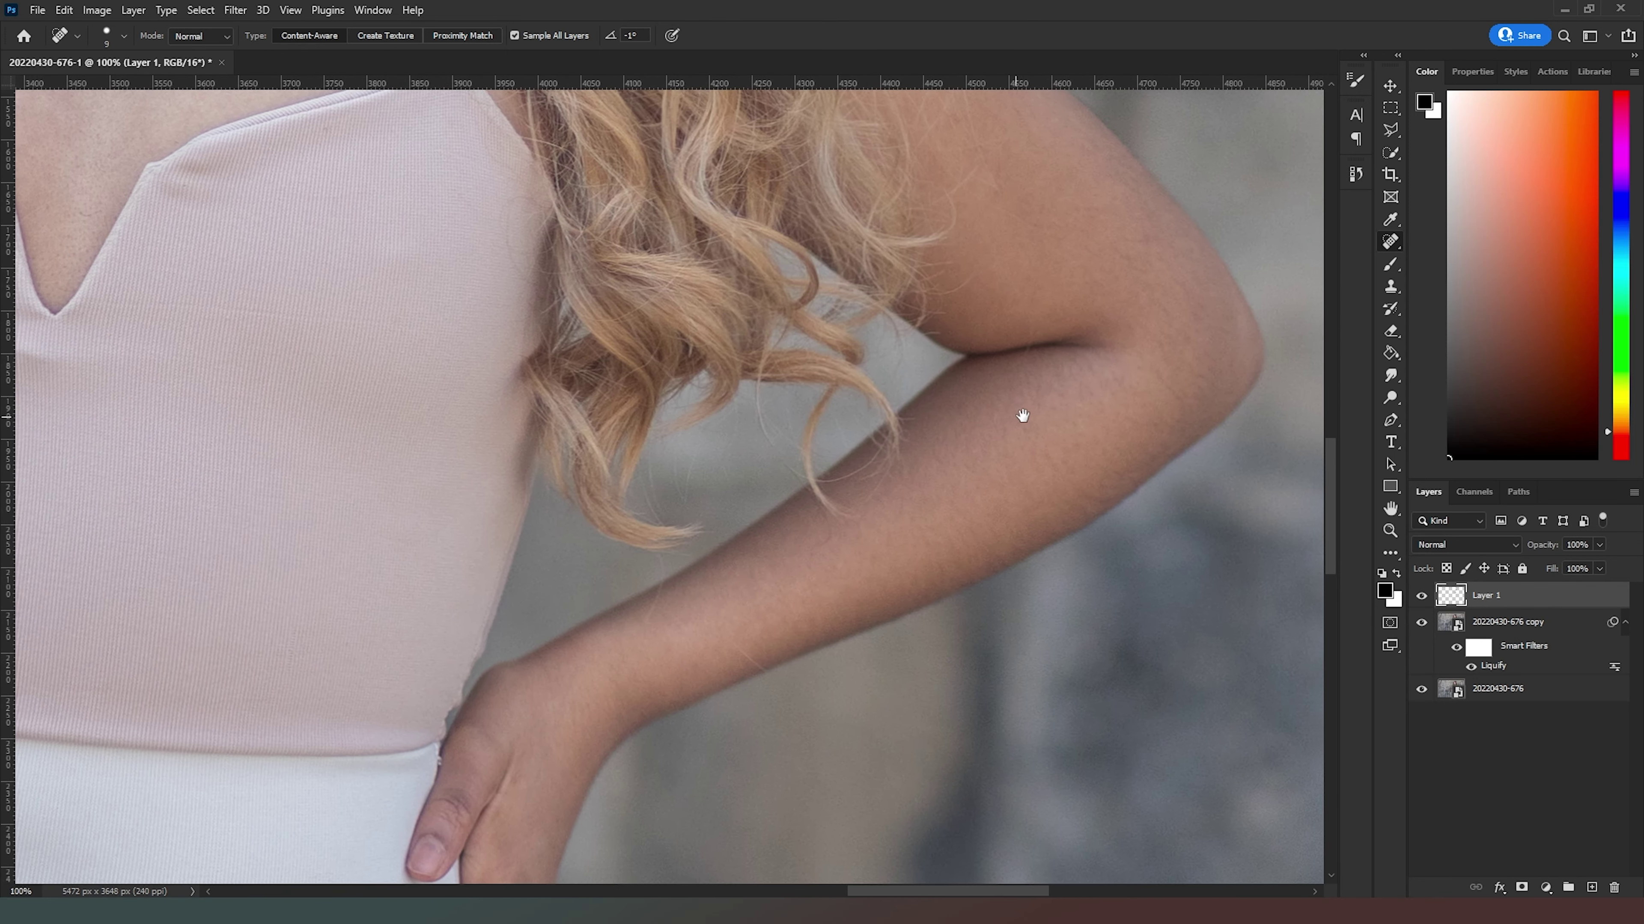
pyautogui.moveTo(854, 546); pyautogui.dragTo(1022, 466)
pyautogui.moveTo(667, 586)
pyautogui.mouseDown()
pyautogui.moveTo(646, 627)
pyautogui.moveTo(773, 672)
pyautogui.mouseUp()
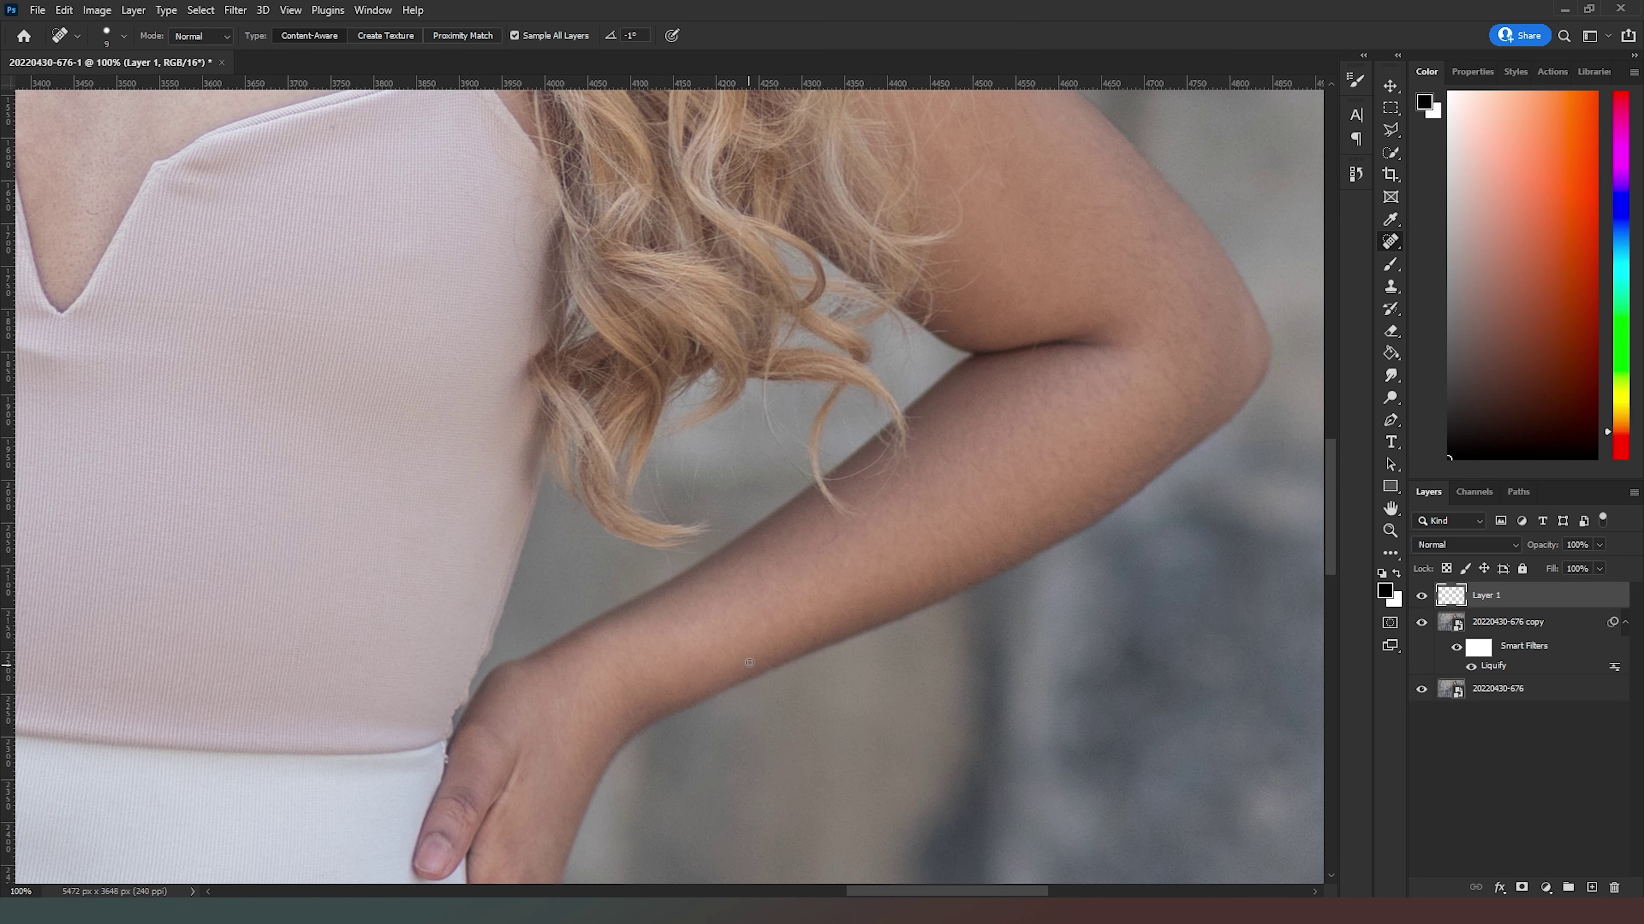
# Heal a mark on the upper arm and small blemishes on the chest above the neckline.
pyautogui.hscroll(-10, 774, 583)
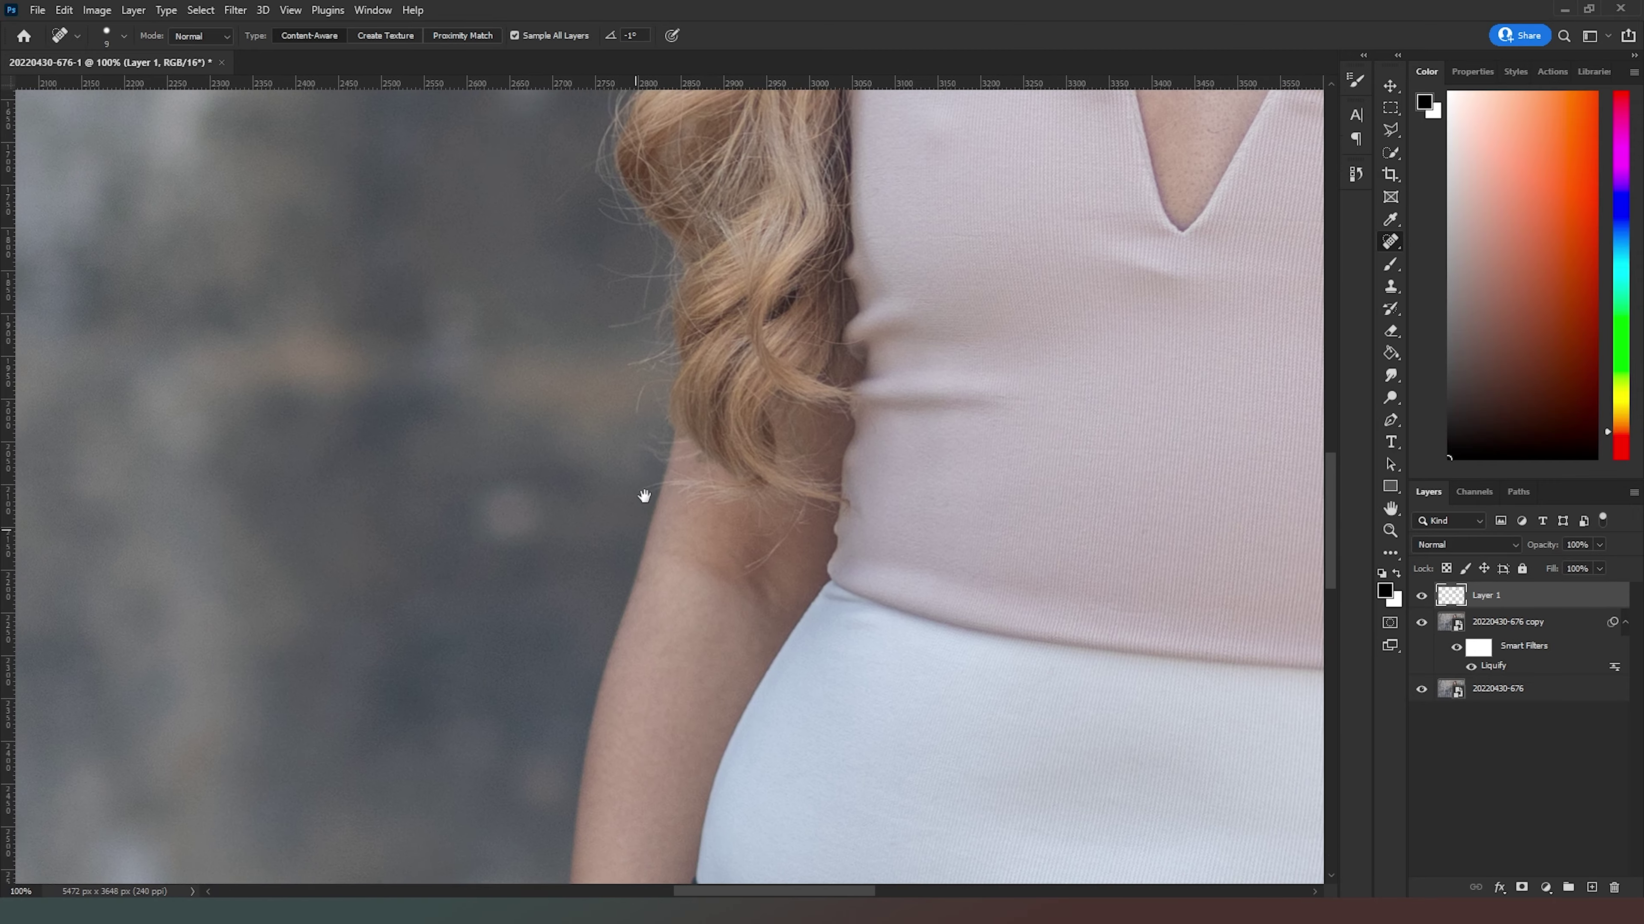
pyautogui.scroll(-5, 642, 495)
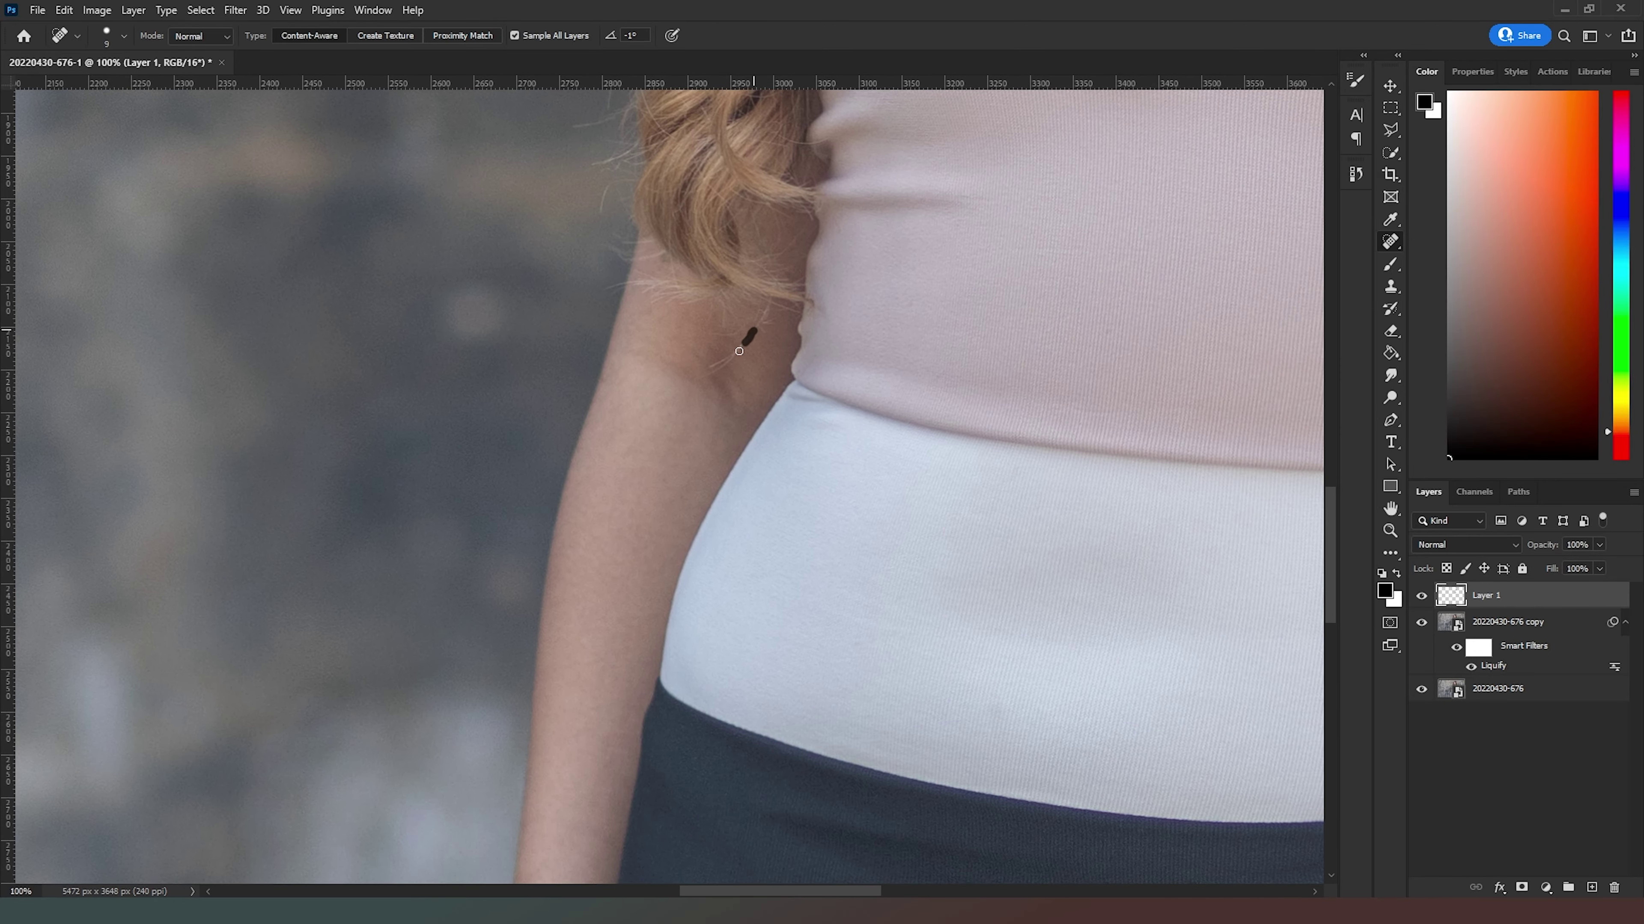
pyautogui.moveTo(750, 318)
pyautogui.mouseDown()
pyautogui.moveTo(695, 385)
pyautogui.moveTo(707, 370)
pyautogui.mouseUp()
pyautogui.moveTo(555, 564)
pyautogui.mouseDown()
pyautogui.moveTo(459, 341)
pyautogui.moveTo(485, 353)
pyautogui.mouseUp()
pyautogui.moveTo(745, 536); pyautogui.dragTo(616, 421)
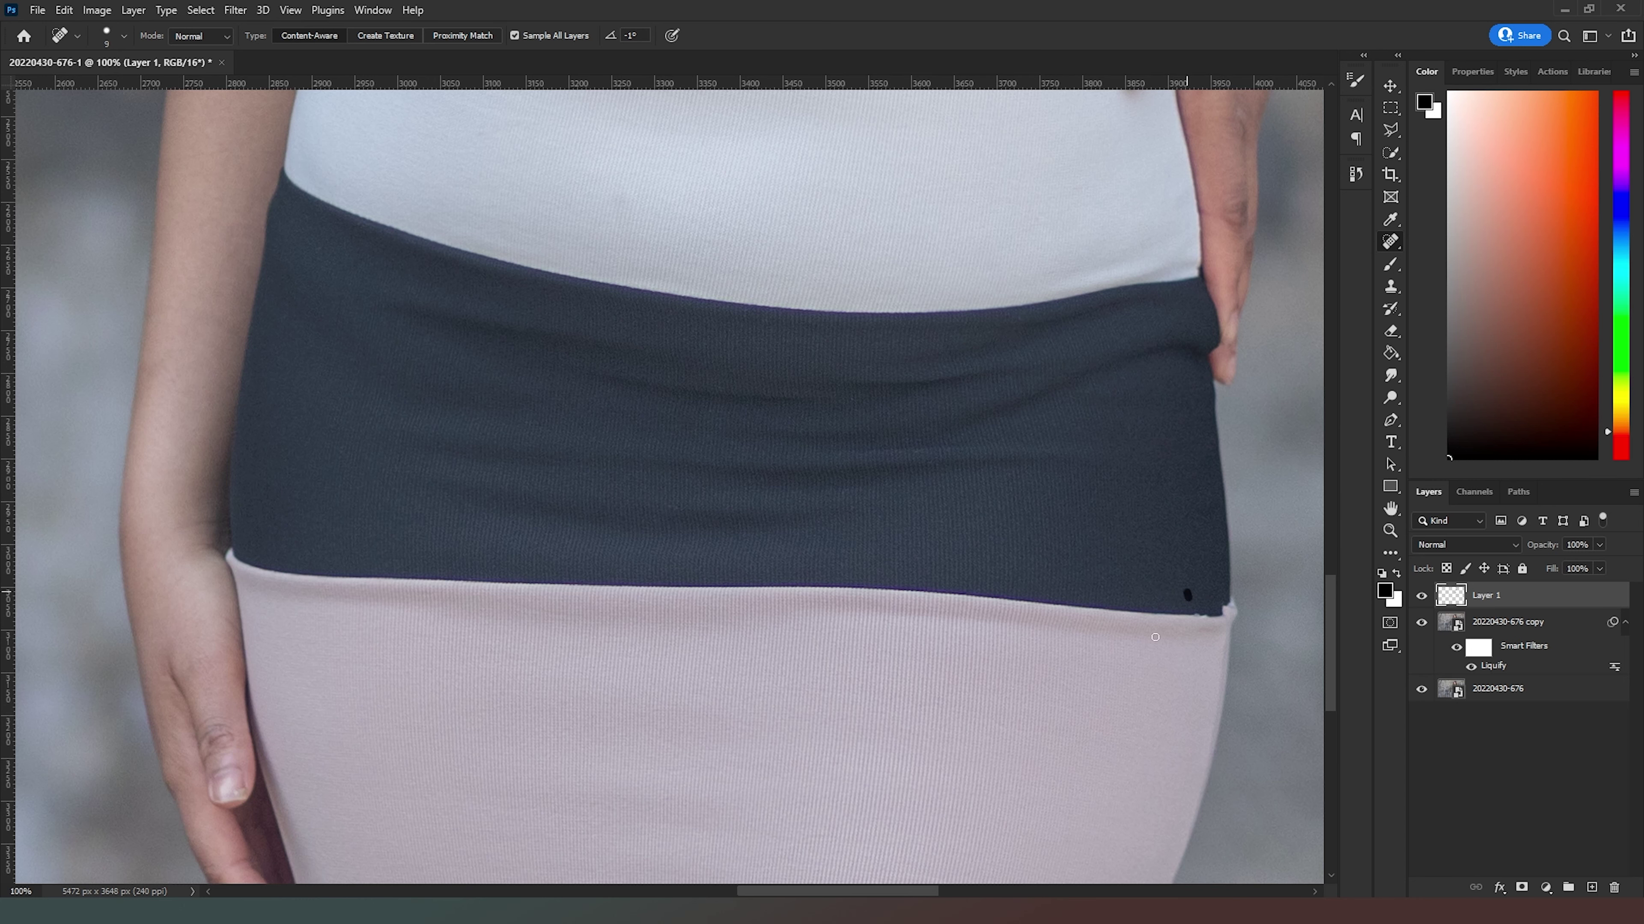
pyautogui.moveTo(902, 599); pyautogui.dragTo(954, 488)
pyautogui.moveTo(939, 697)
pyautogui.mouseDown()
pyautogui.moveTo(915, 403)
pyautogui.moveTo(895, 503)
pyautogui.moveTo(854, 569)
pyautogui.moveTo(843, 514)
pyautogui.moveTo(764, 436)
pyautogui.mouseUp()
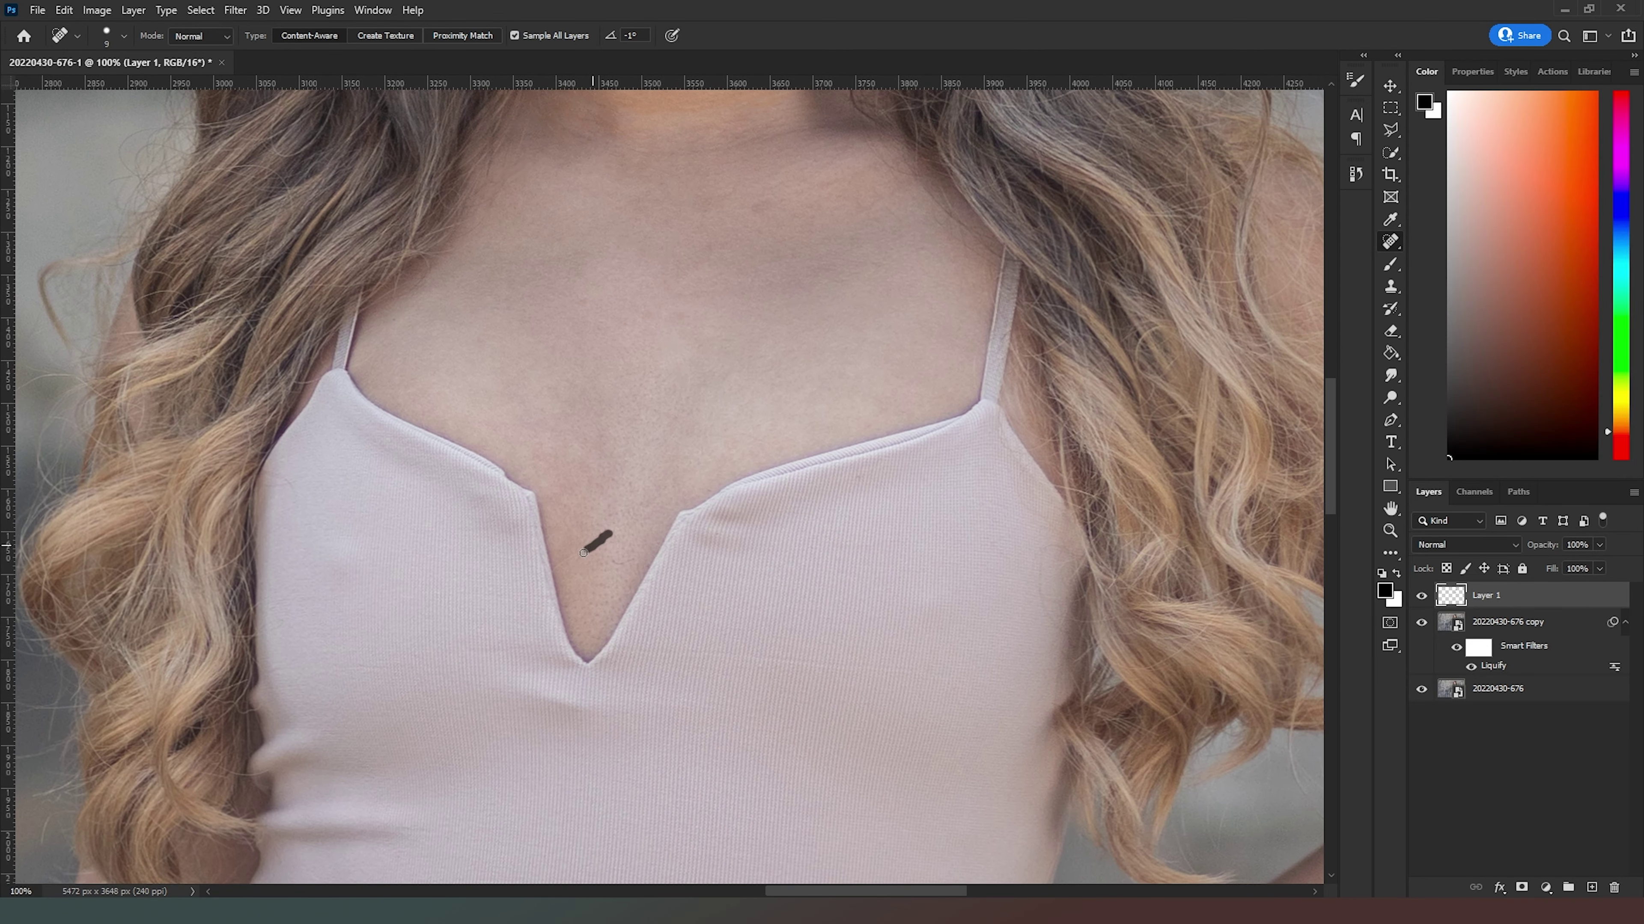
pyautogui.moveTo(583, 553)
pyautogui.mouseDown()
pyautogui.moveTo(543, 576)
pyautogui.moveTo(627, 564)
pyautogui.mouseUp()
pyautogui.click(615, 559)
# Smooth the creases and folds across the pink top, below the neckline and near its shoulder.
pyautogui.moveTo(867, 669); pyautogui.dragTo(611, 651)
pyautogui.moveTo(390, 667); pyautogui.dragTo(326, 666)
pyautogui.moveTo(506, 646); pyautogui.dragTo(458, 646)
pyautogui.moveTo(1067, 544); pyautogui.dragTo(1086, 568)
pyautogui.moveTo(1043, 611); pyautogui.dragTo(1074, 639)
pyautogui.moveTo(287, 483)
pyautogui.mouseDown()
pyautogui.moveTo(305, 508)
pyautogui.moveTo(270, 486)
pyautogui.mouseUp()
# Create Group 1 holding a stamped merged layer and its copy, with the copy hidden.
pyautogui.hotkey('ctrl', '0')
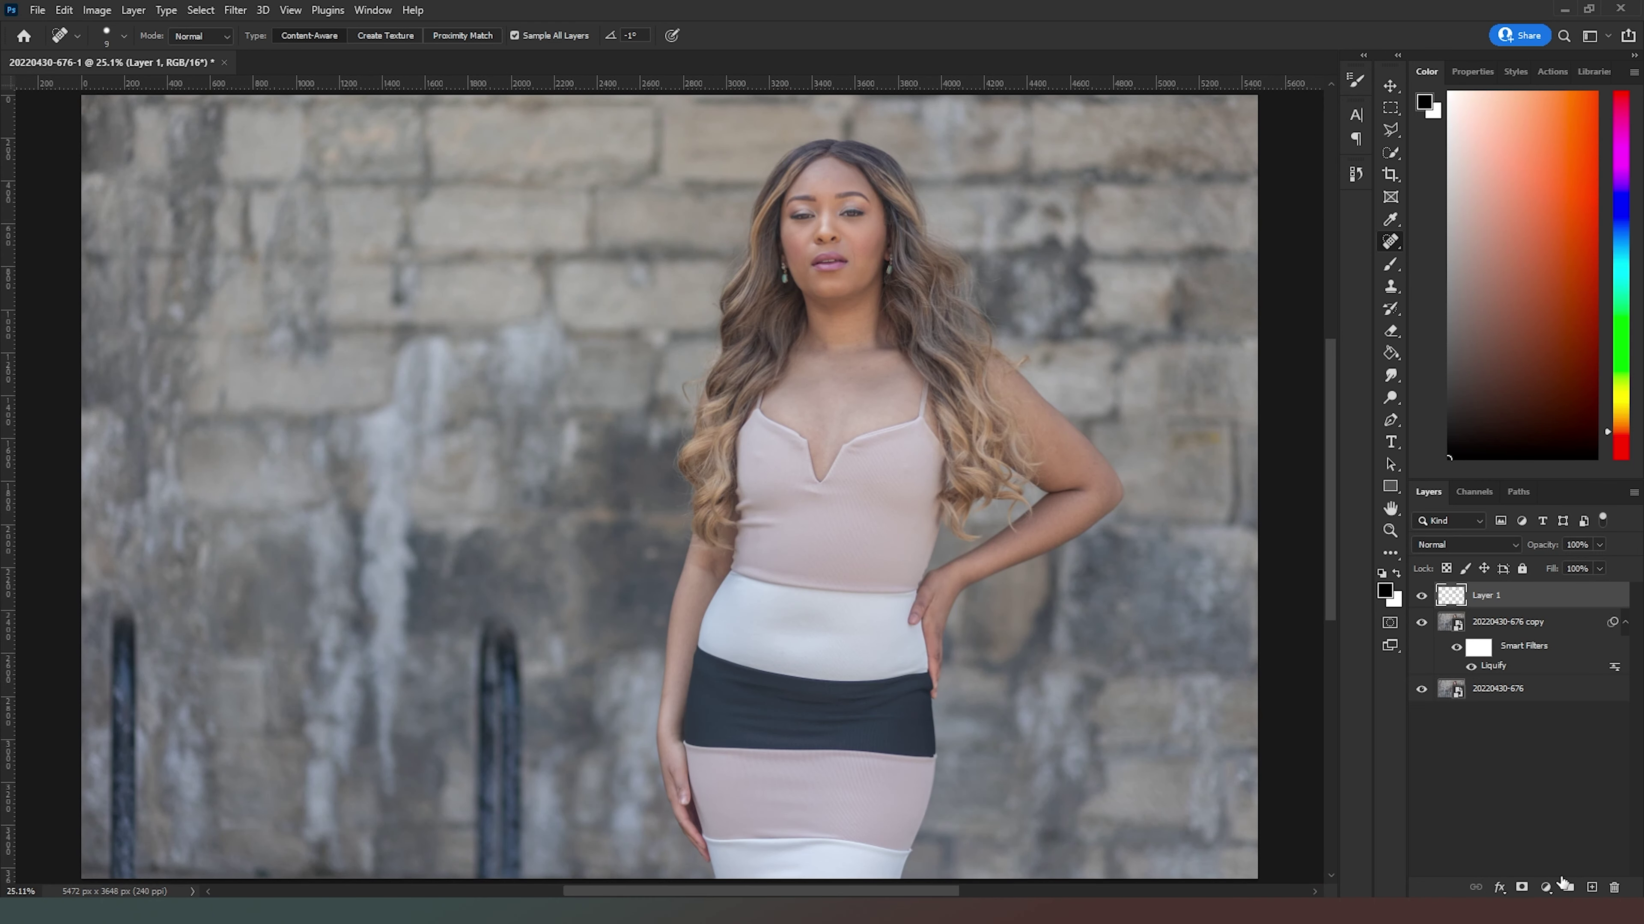
pyautogui.click(1569, 887)
pyautogui.hotkey('ctrl', 'shift', 'alt', 'e')
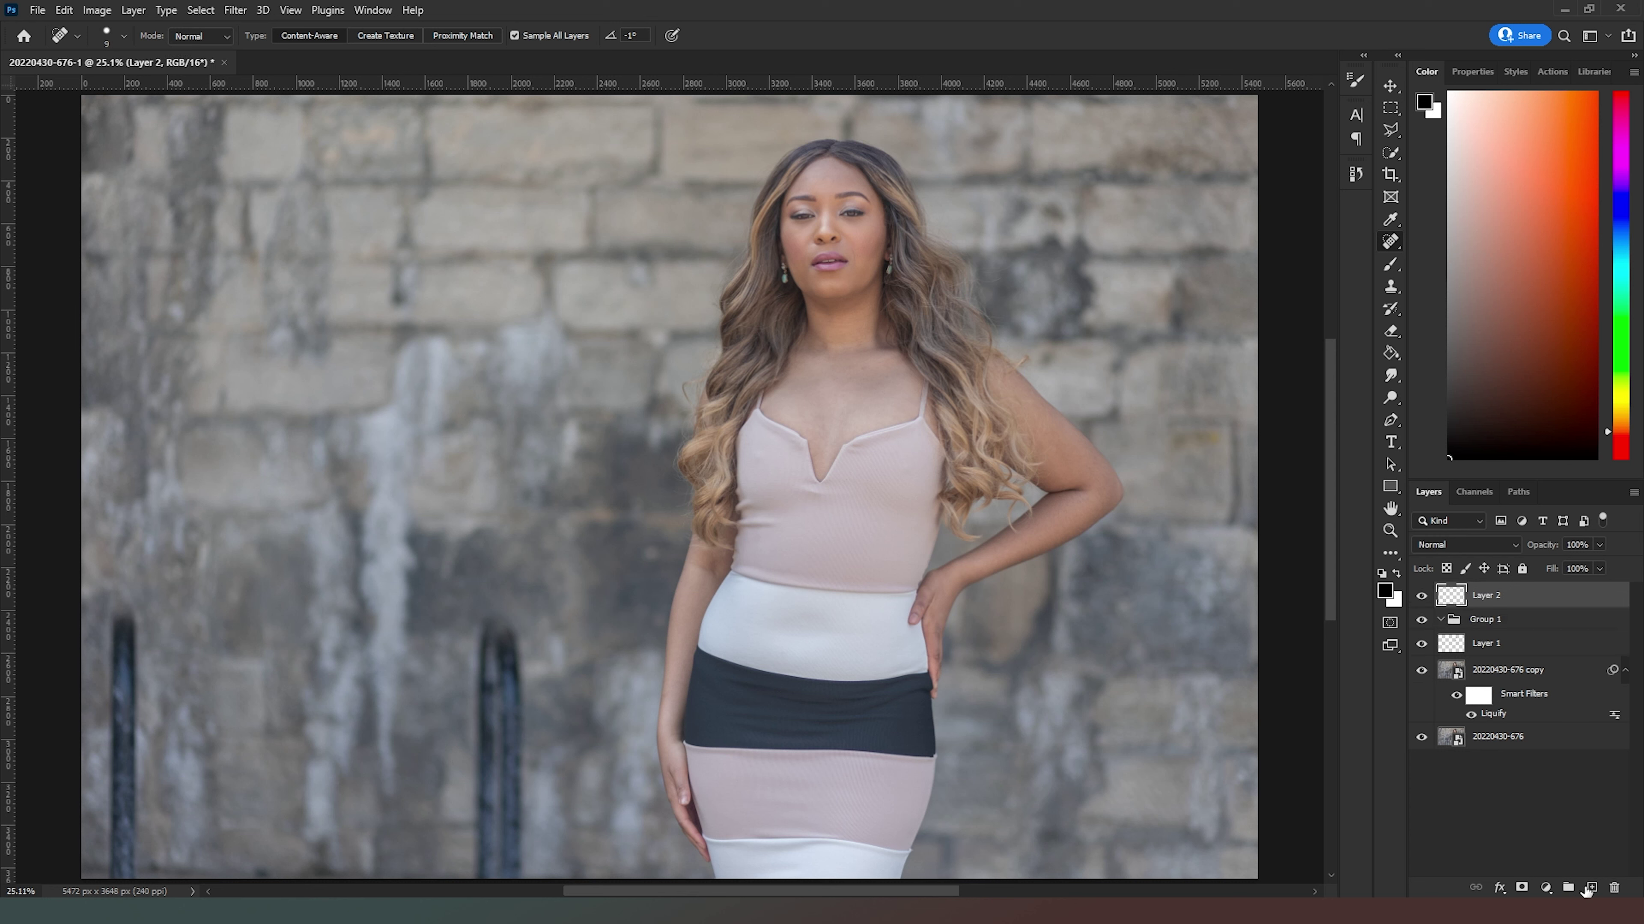
pyautogui.hotkey('ctrl', 'j')
pyautogui.keyDown('shift'); pyautogui.click(1552, 625); pyautogui.keyUp('shift')
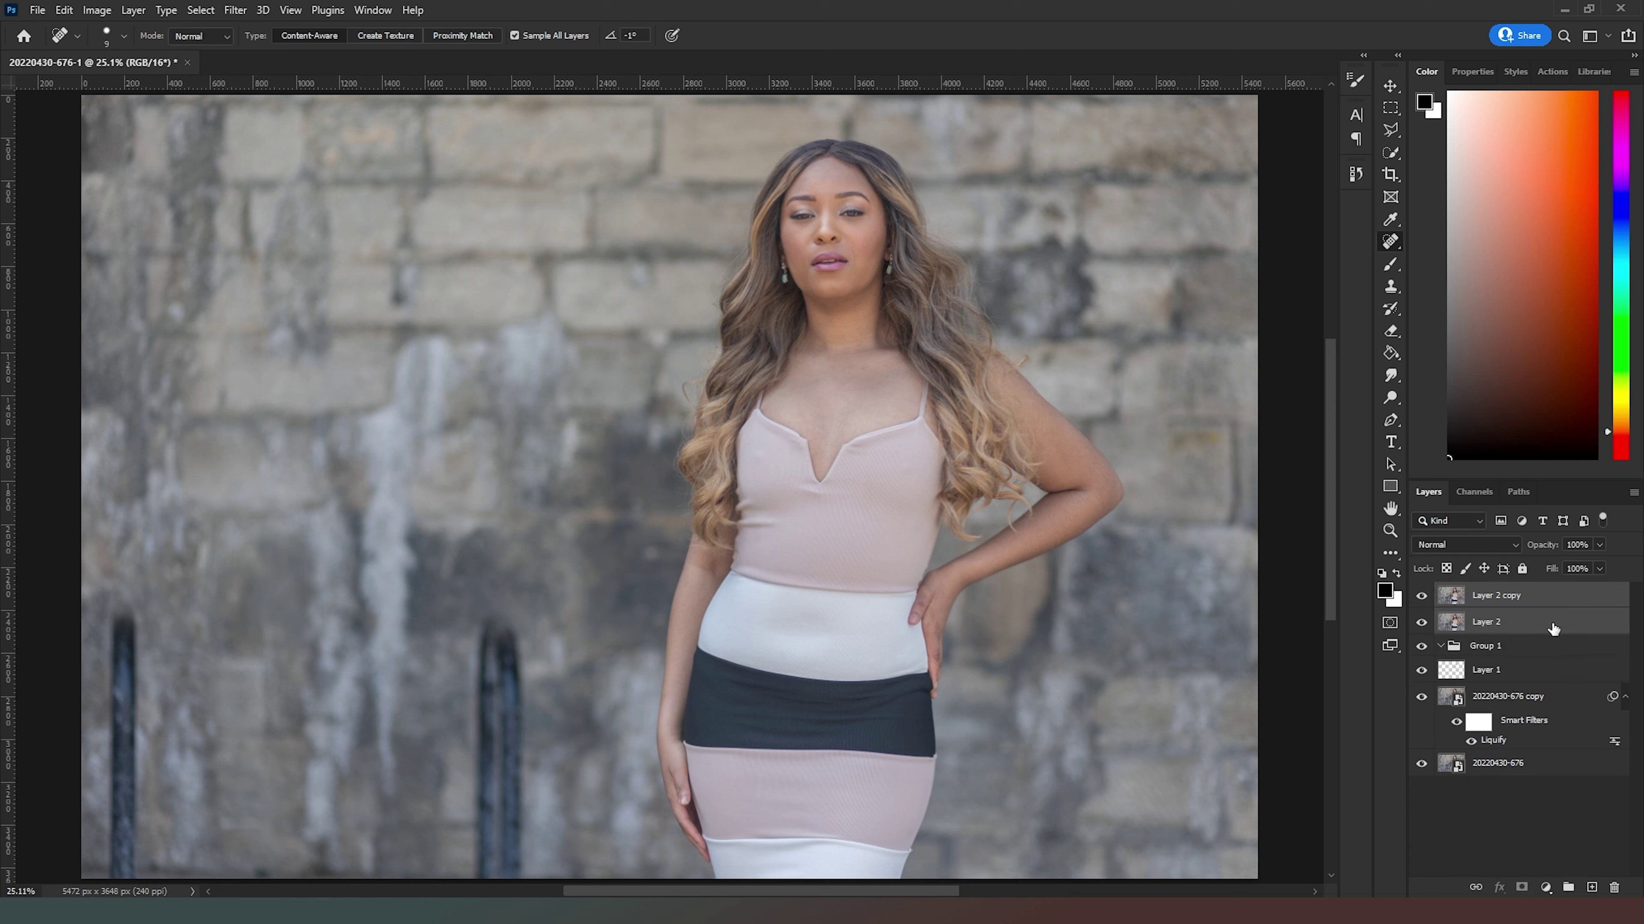
pyautogui.moveTo(1532, 633); pyautogui.dragTo(1535, 658)
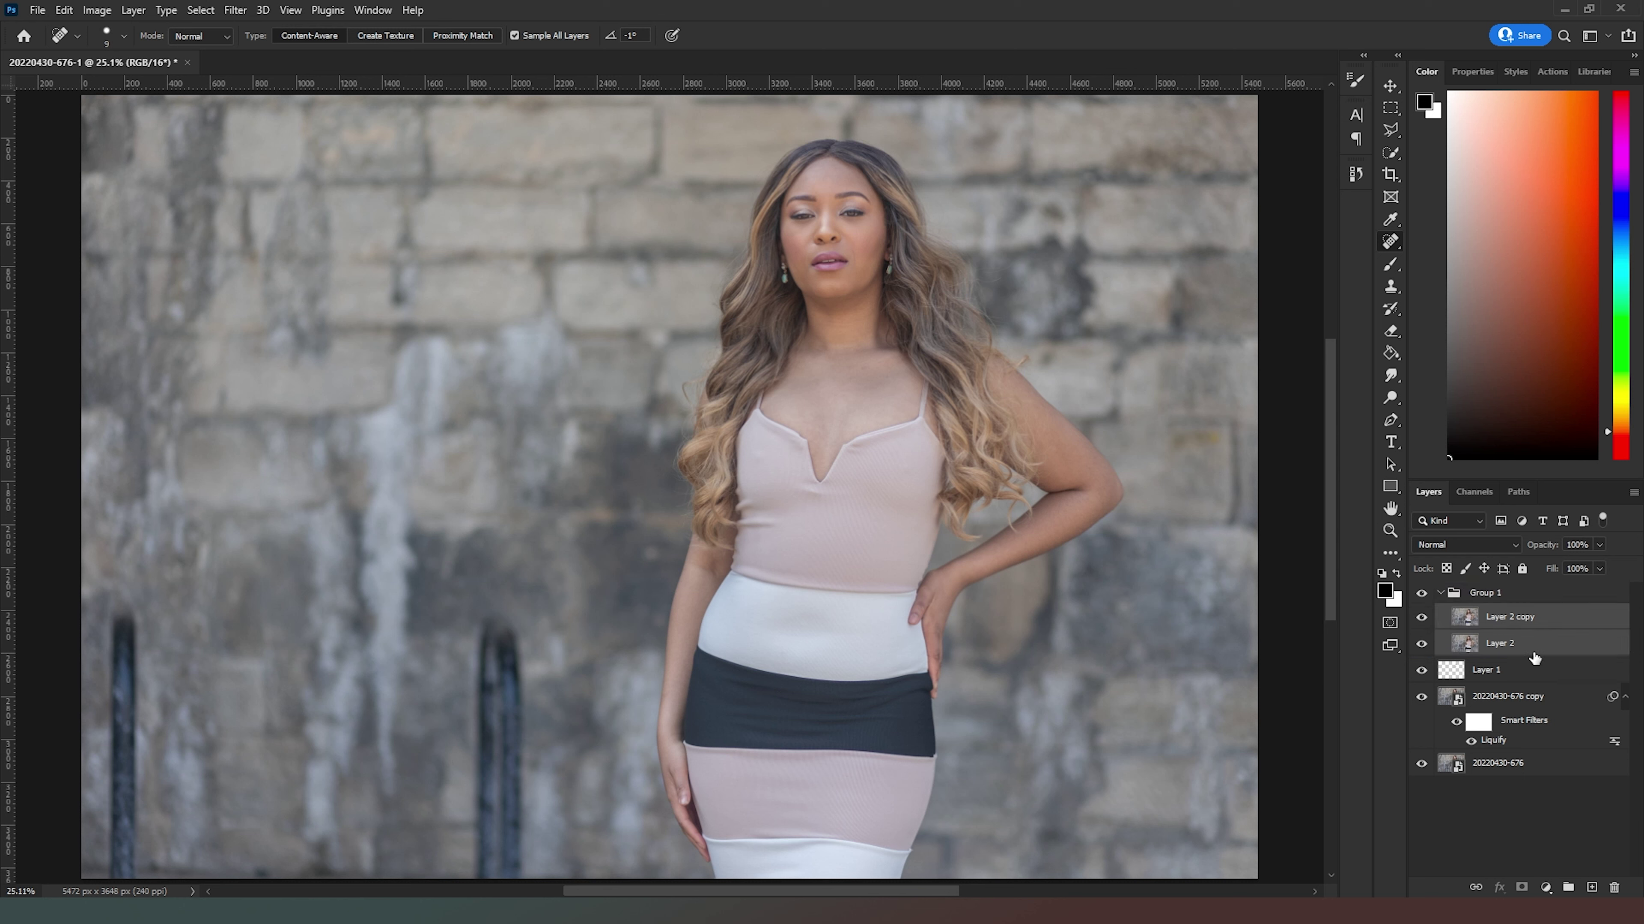
pyautogui.click(1421, 617)
pyautogui.click(1530, 642)
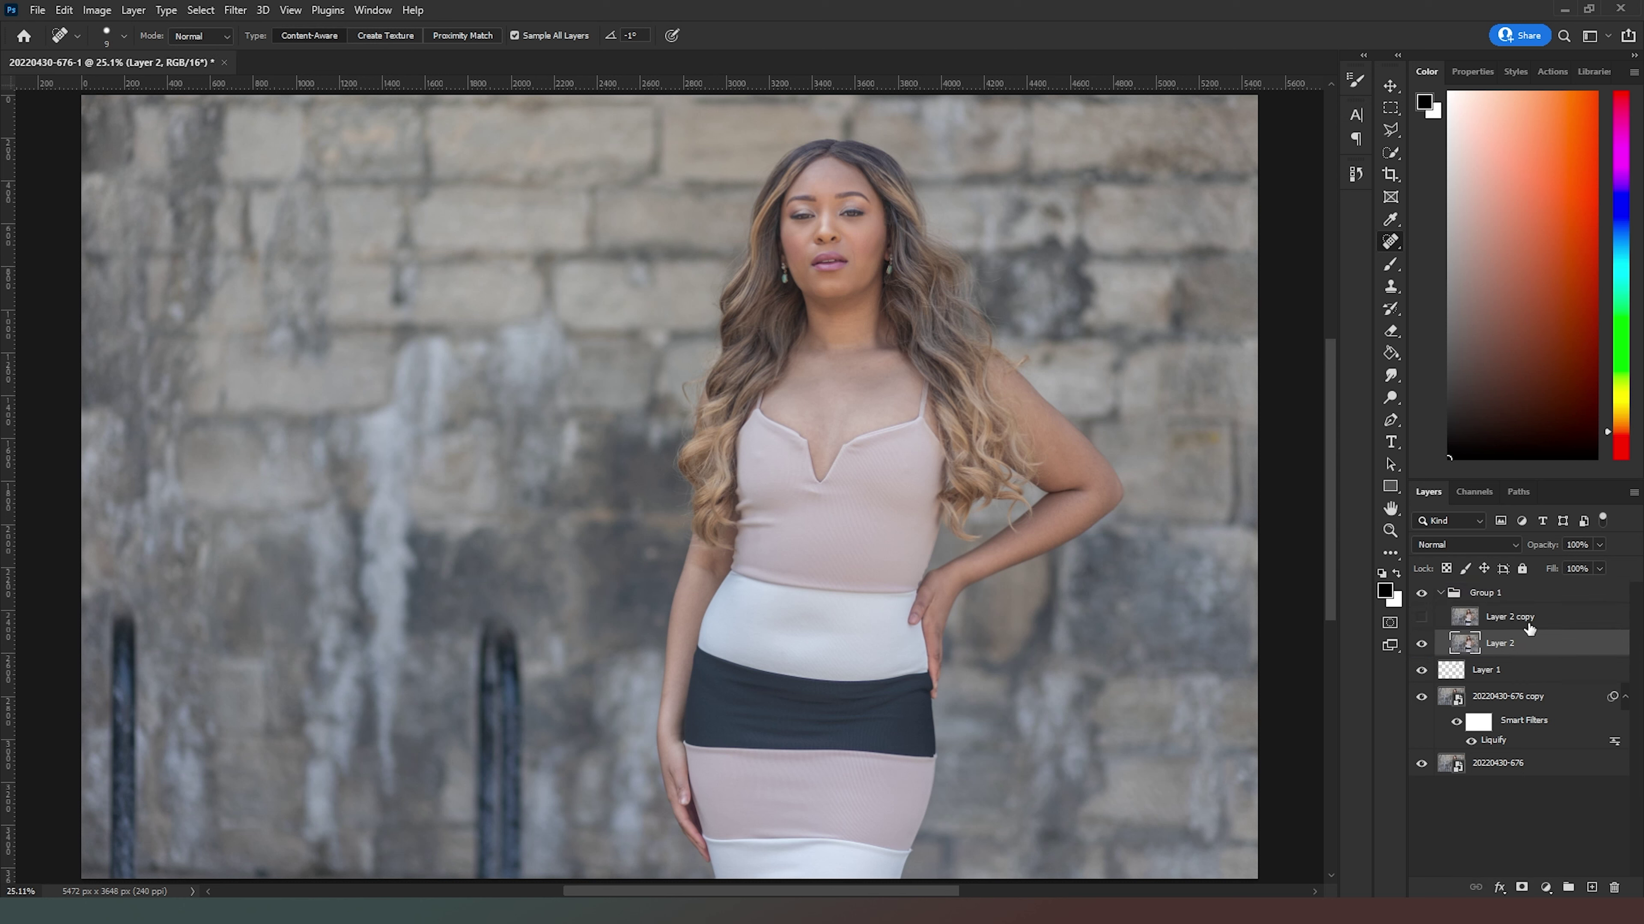
# Blur Layer 2 with a 6-pixel Median filter, then select Layer 2 copy.
pyautogui.click(208, 10)
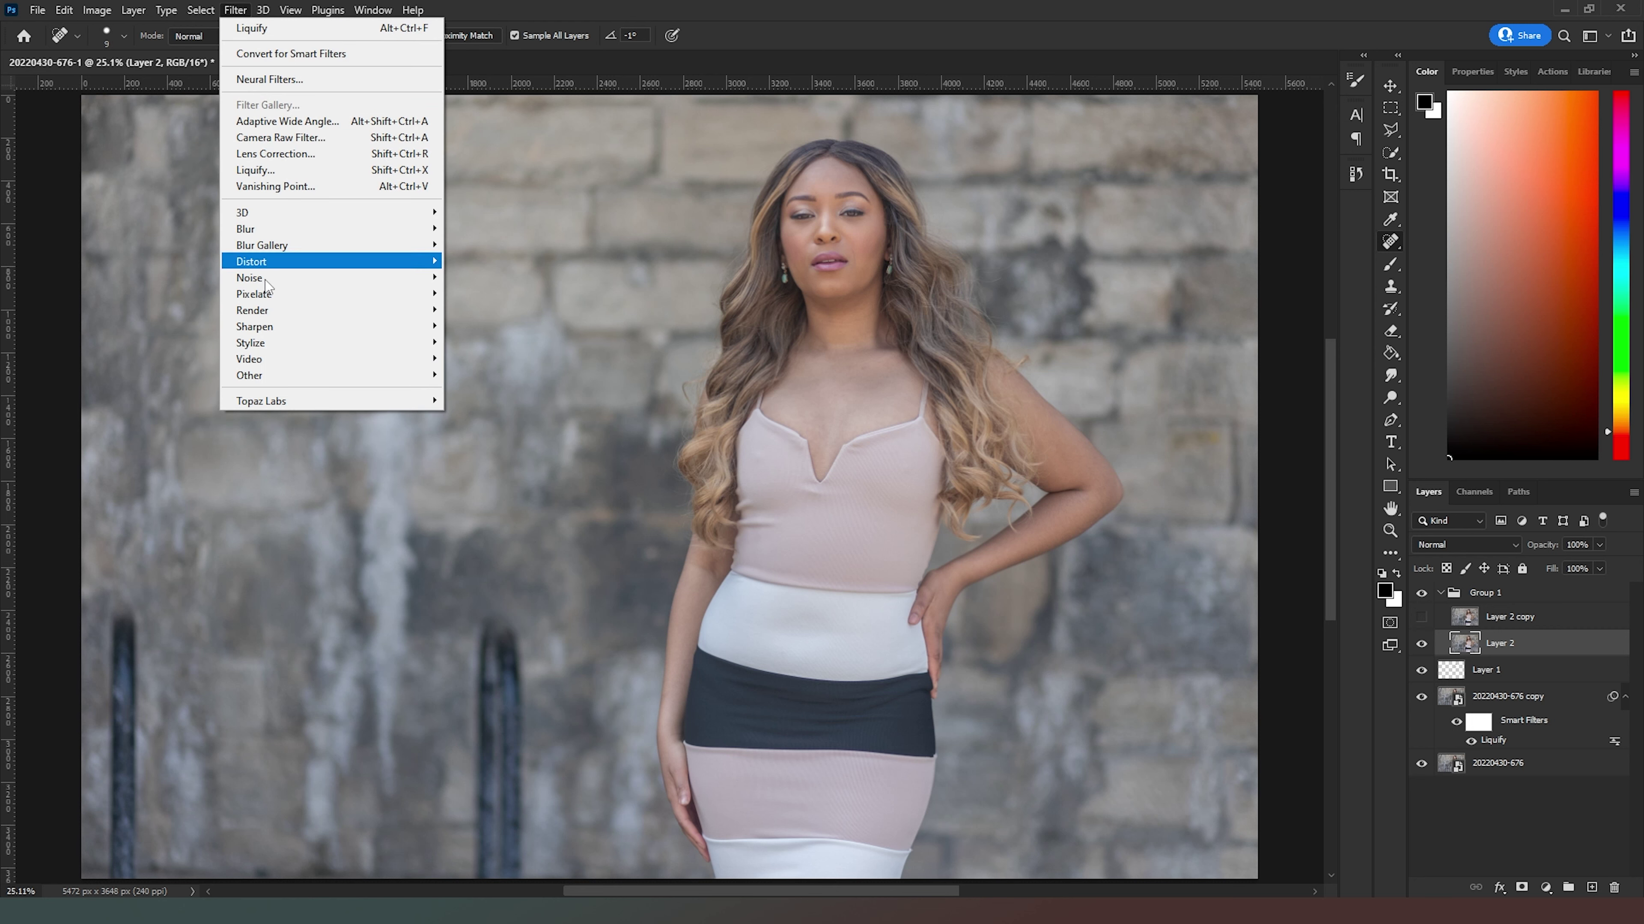
pyautogui.moveTo(328, 278)
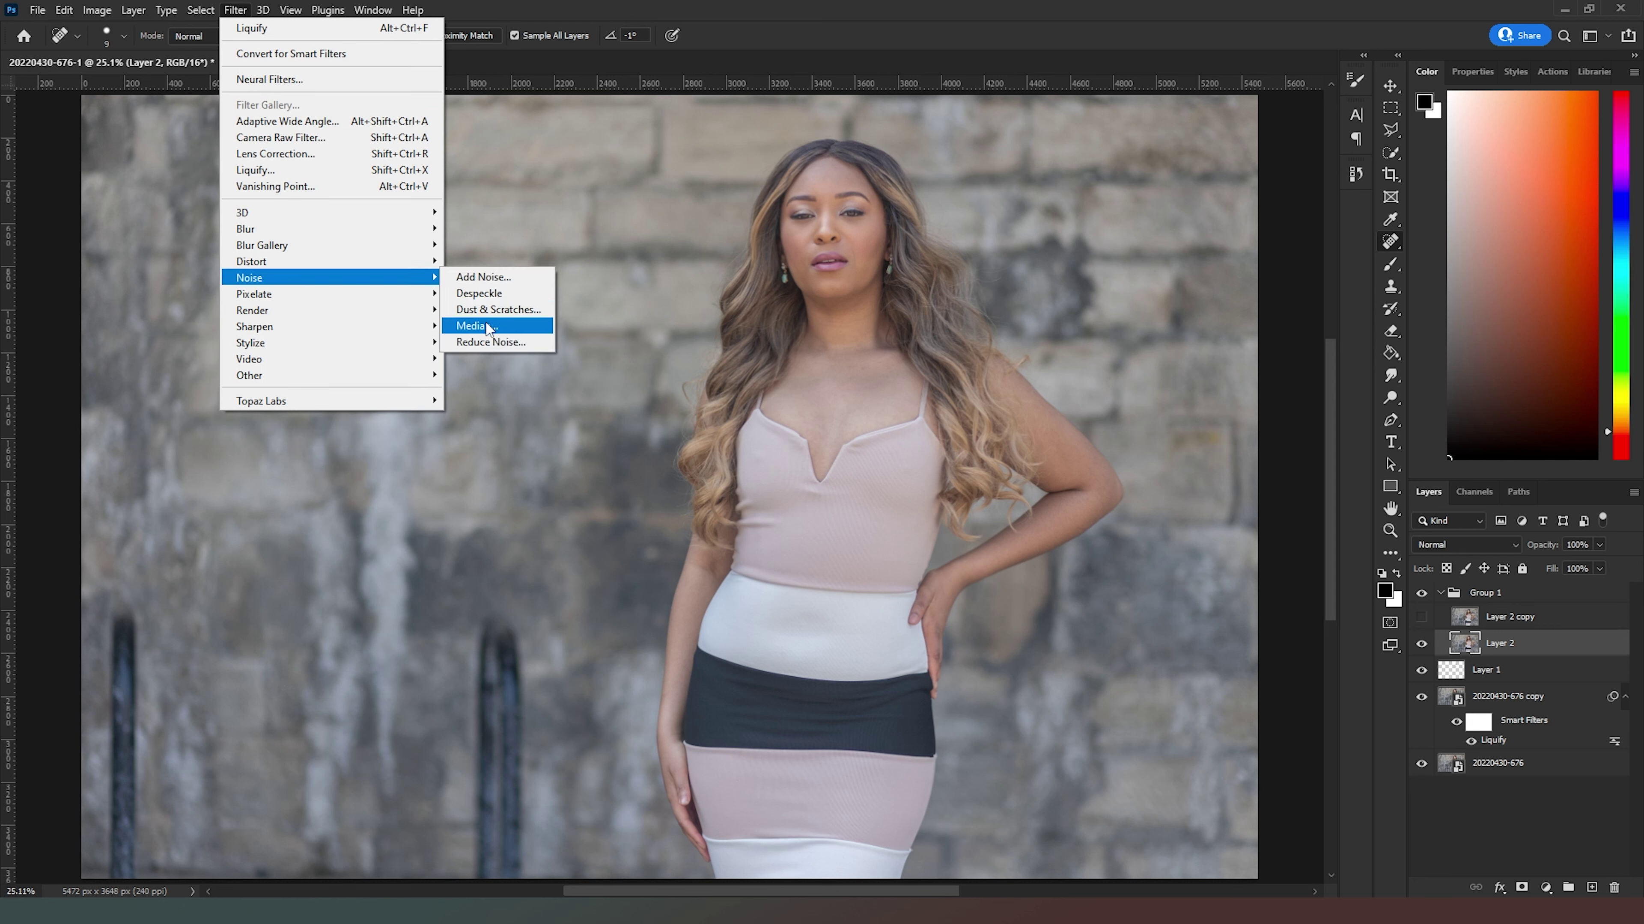
pyautogui.click(477, 326)
pyautogui.moveTo(809, 185); pyautogui.dragTo(490, 212)
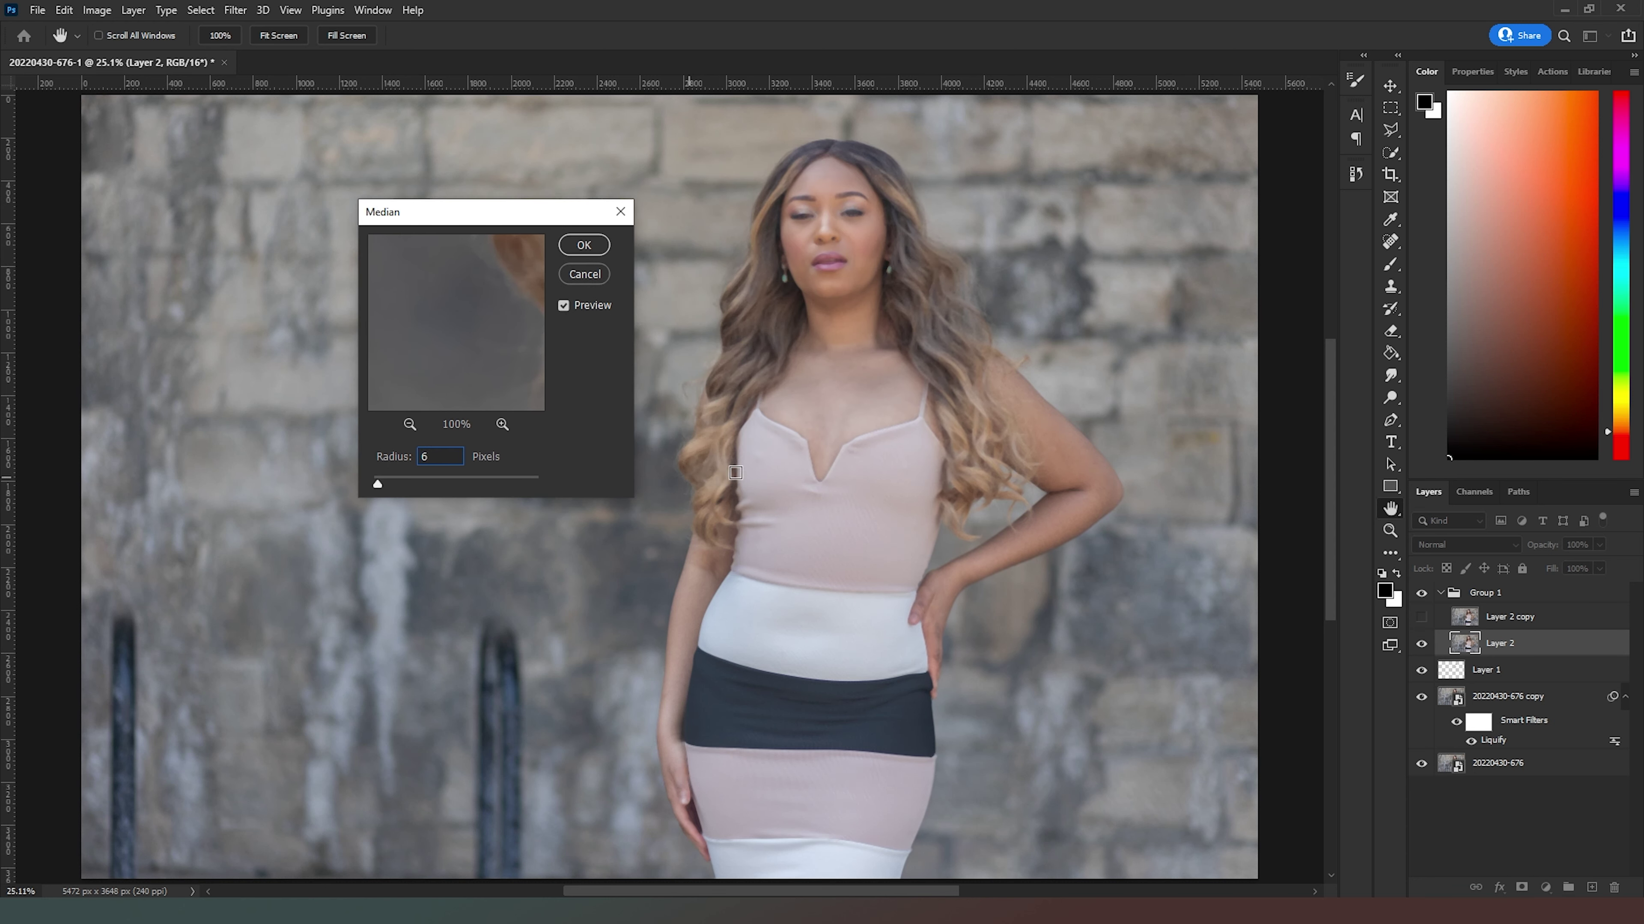
pyautogui.click(583, 249)
pyautogui.press('j')
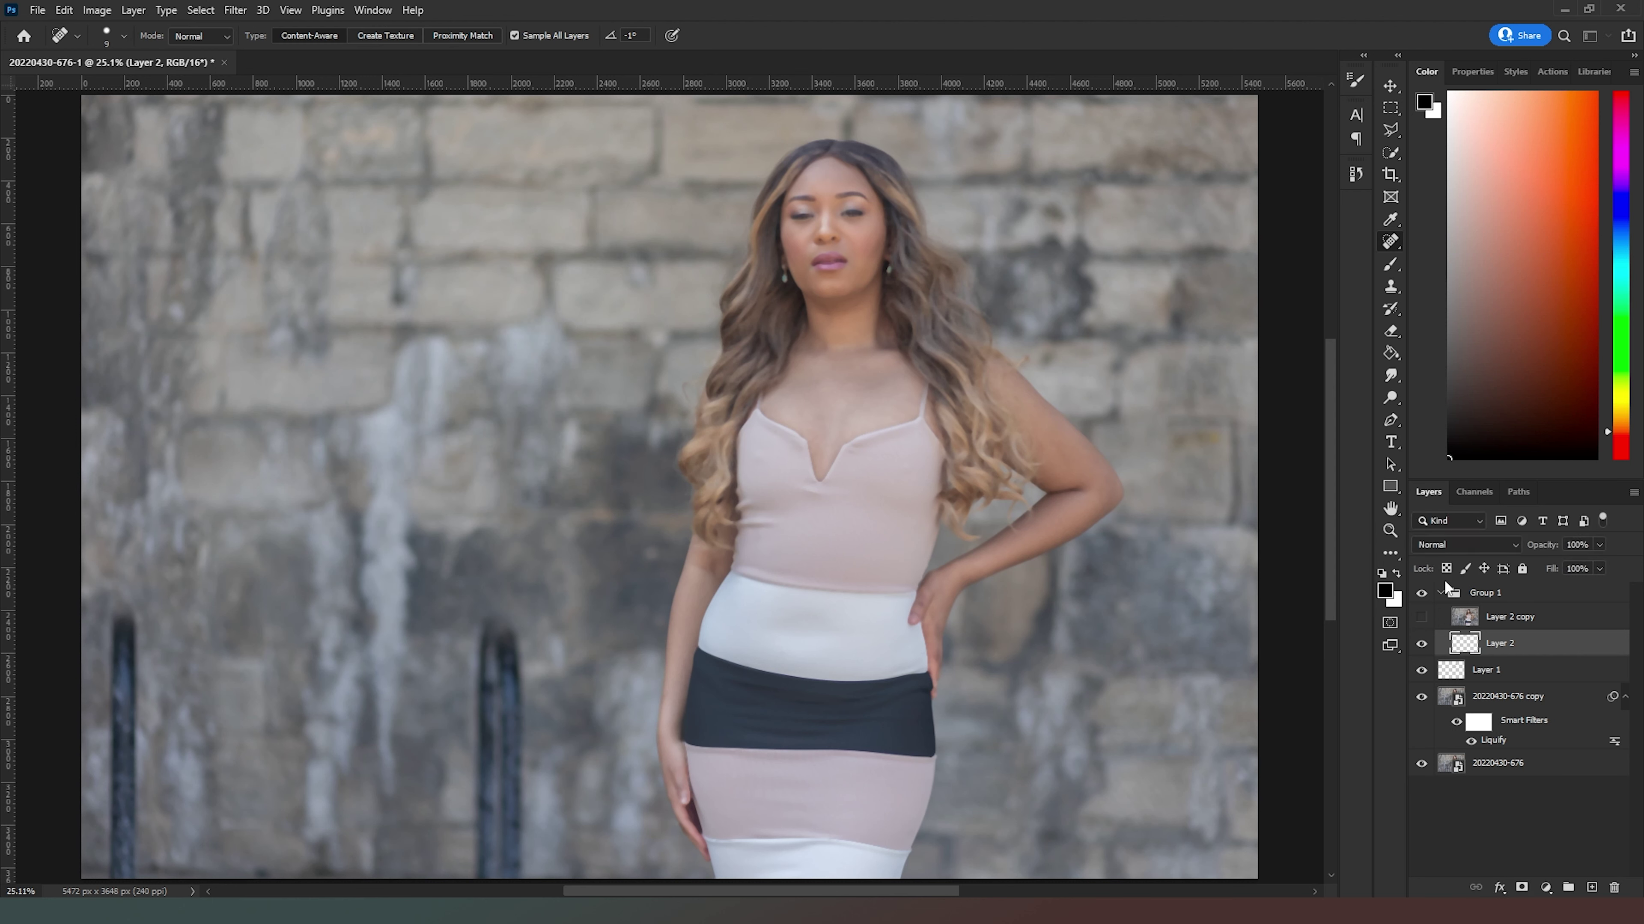
pyautogui.click(1571, 621)
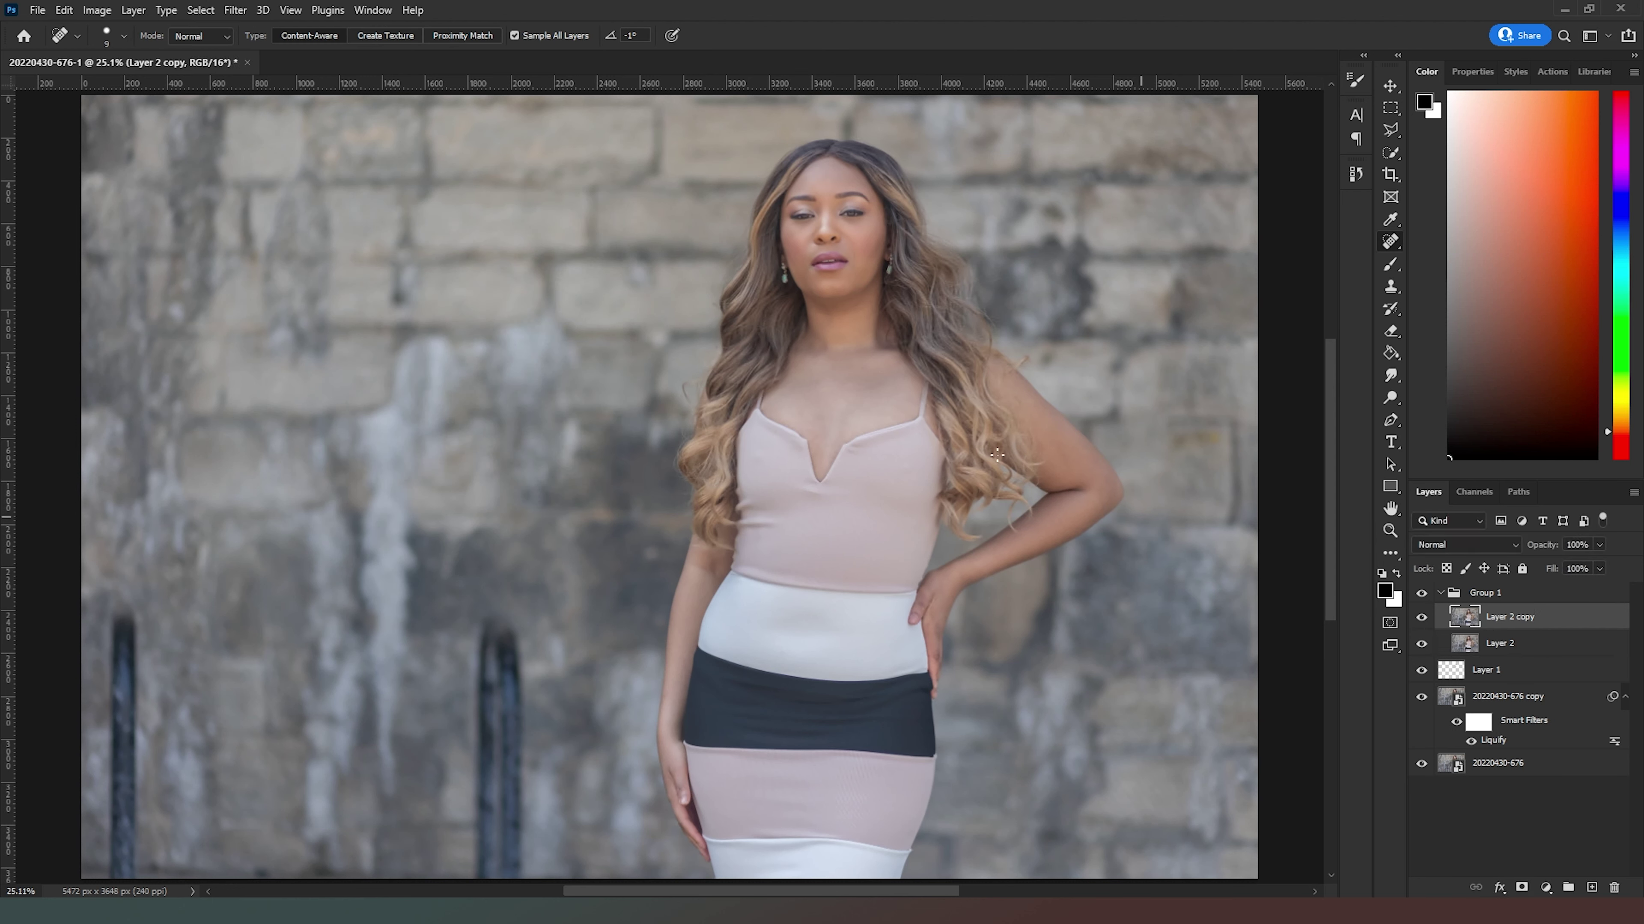
# Apply Image to Layer 2 copy from Layer 2 using Subtract, scale 2, offset 128.
pyautogui.click(97, 10)
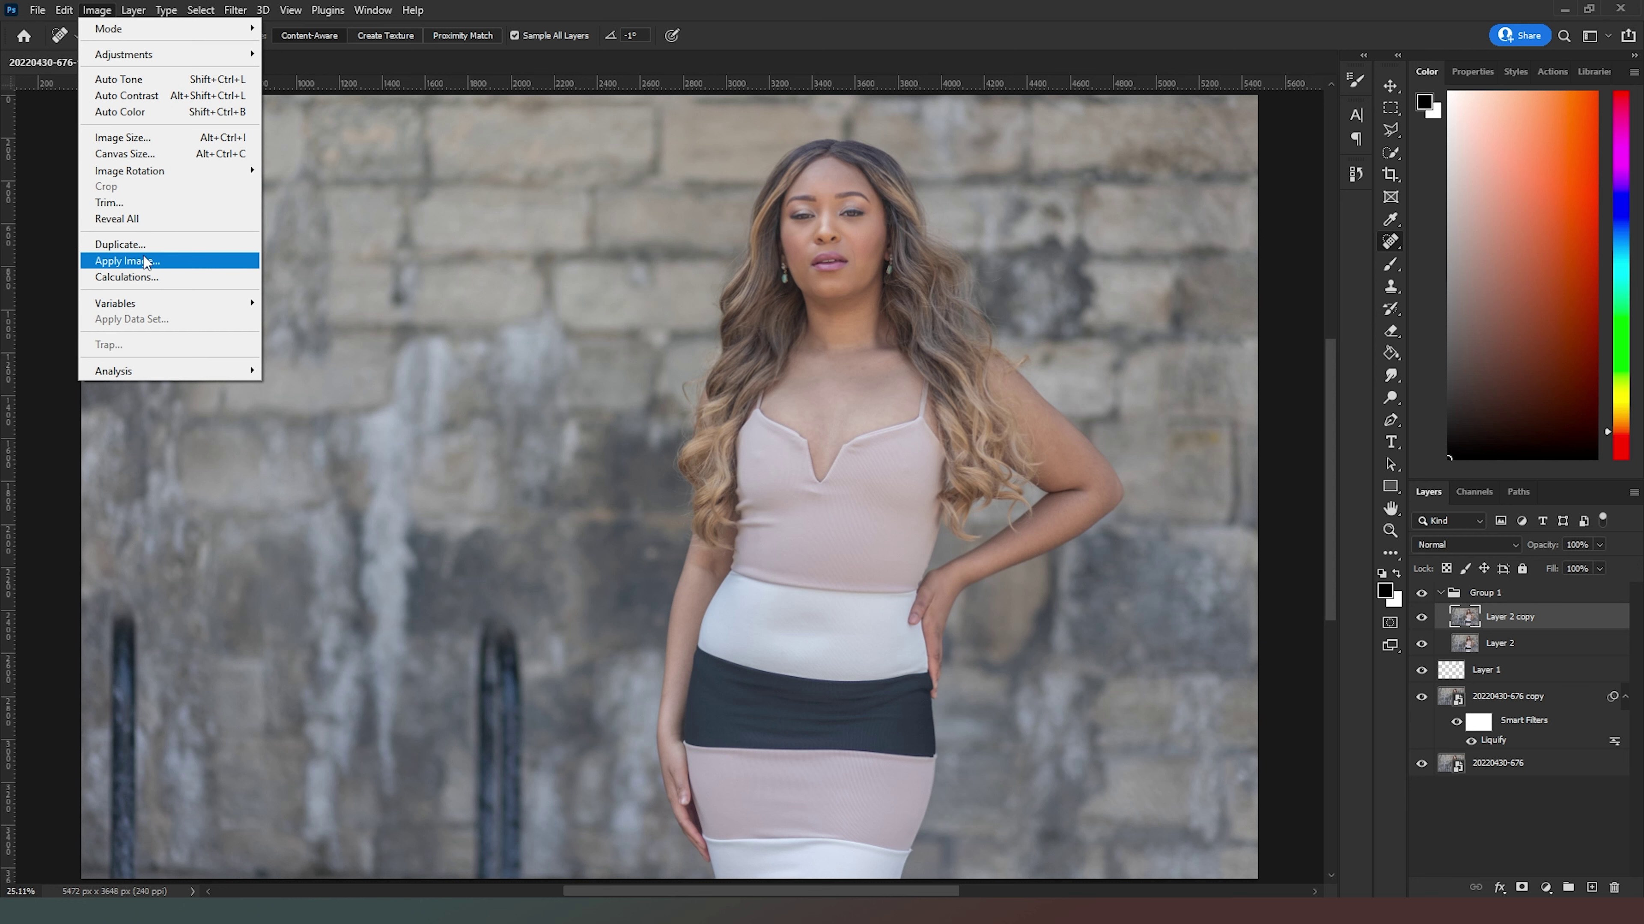
pyautogui.click(126, 260)
pyautogui.click(623, 371)
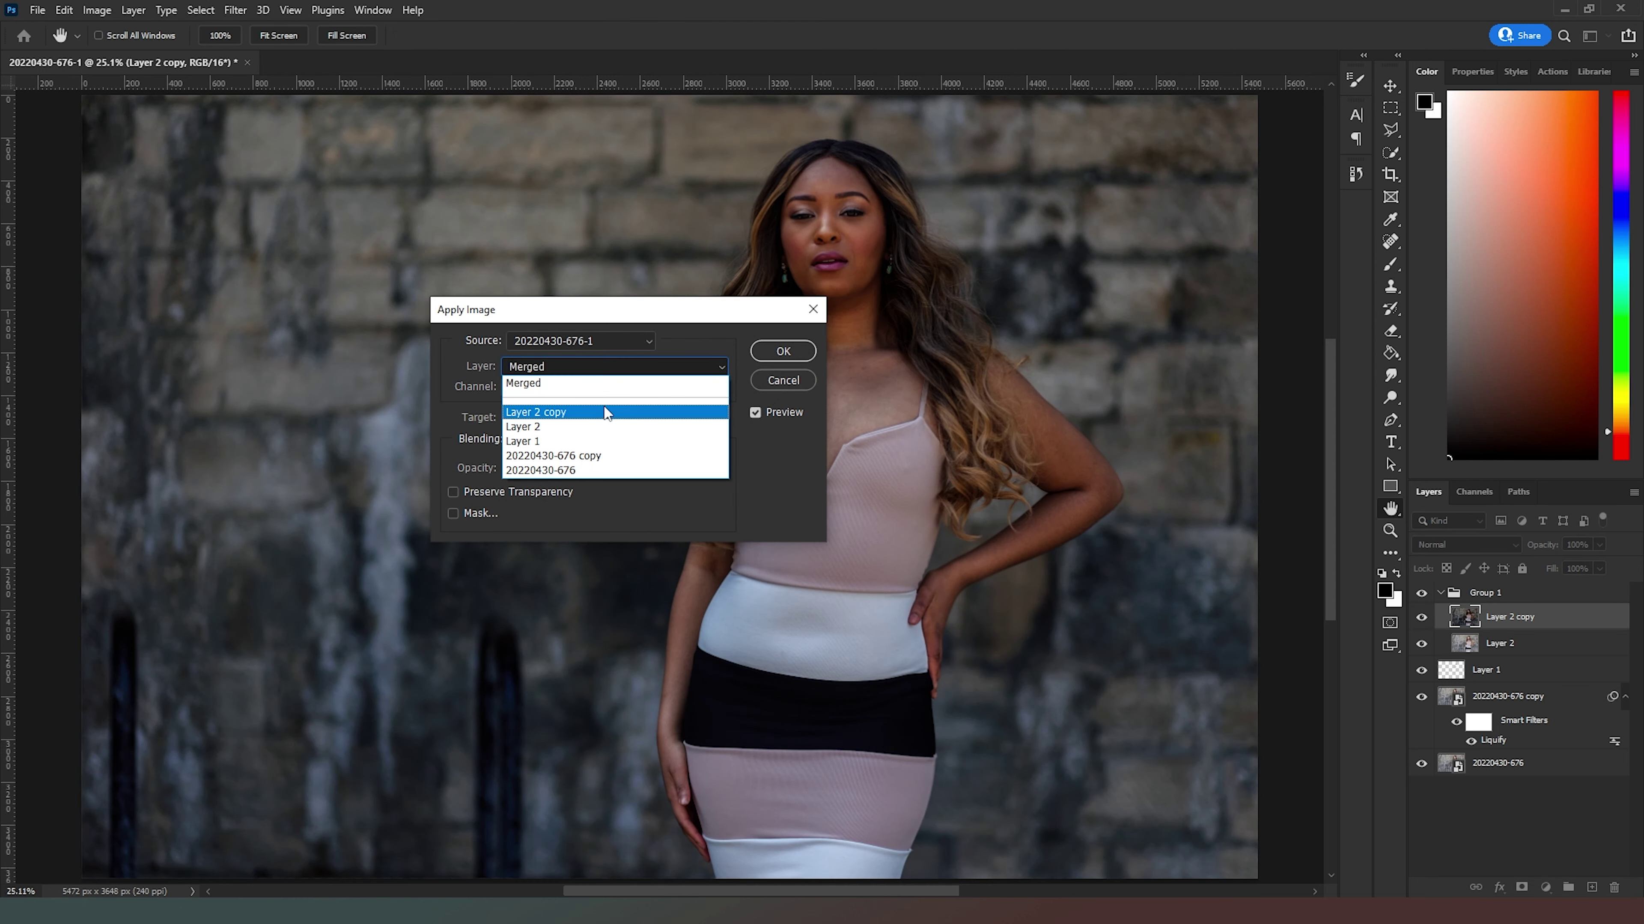
pyautogui.click(567, 427)
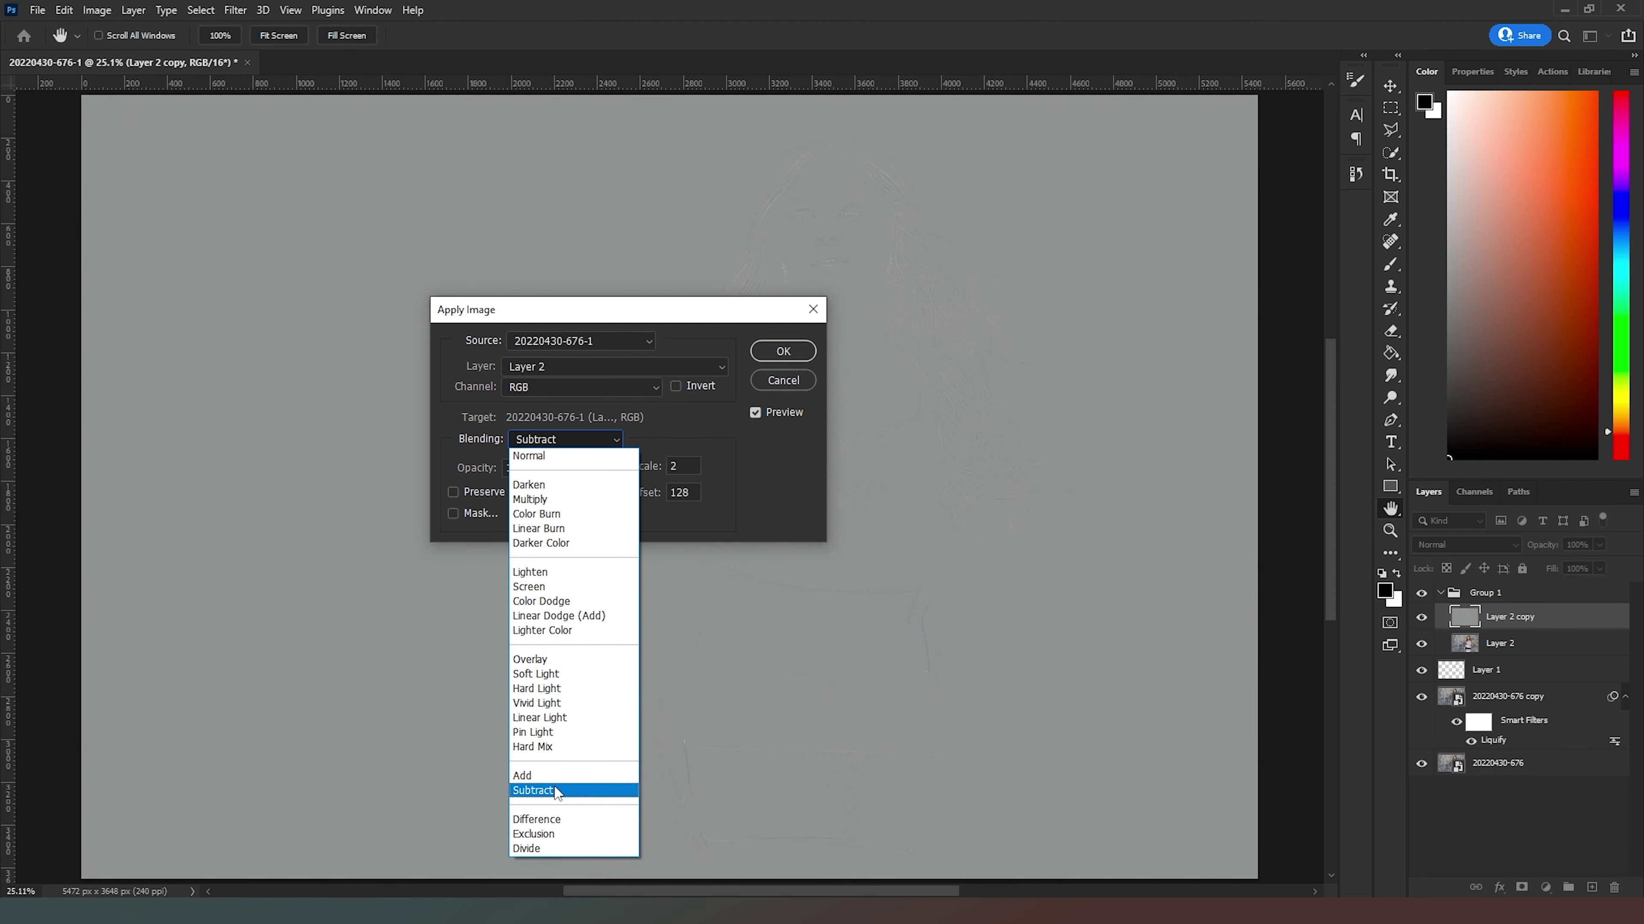
pyautogui.click(557, 791)
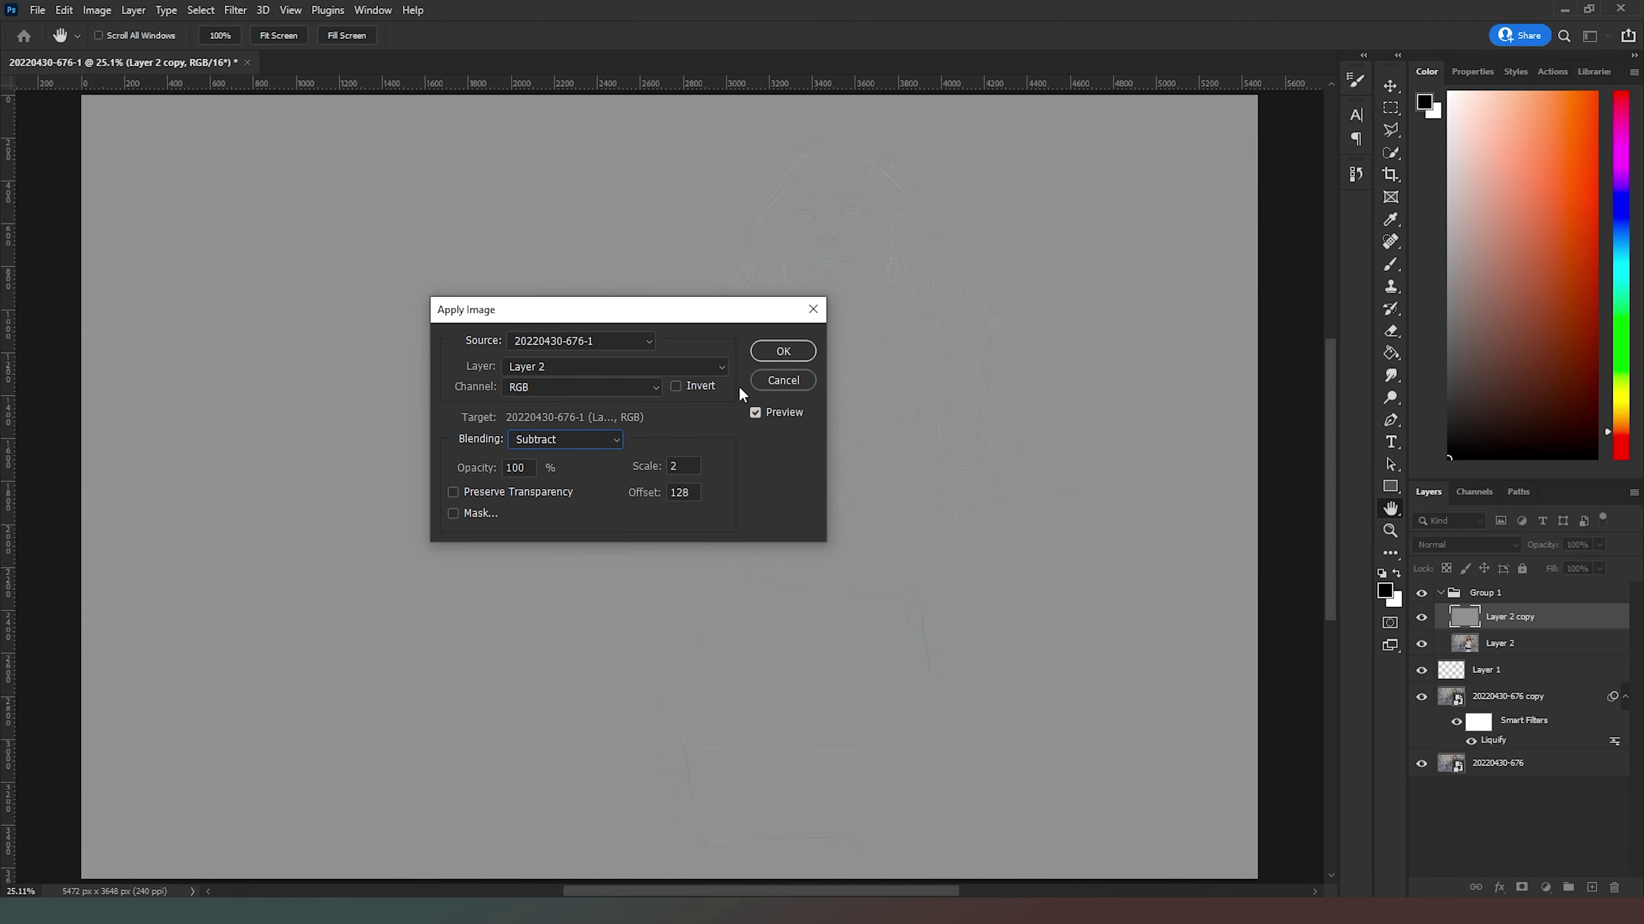
pyautogui.click(776, 359)
# Set Layer 2 copy to Linear Light, hide it, and add a new layer above Layer 2.
pyautogui.click(1475, 548)
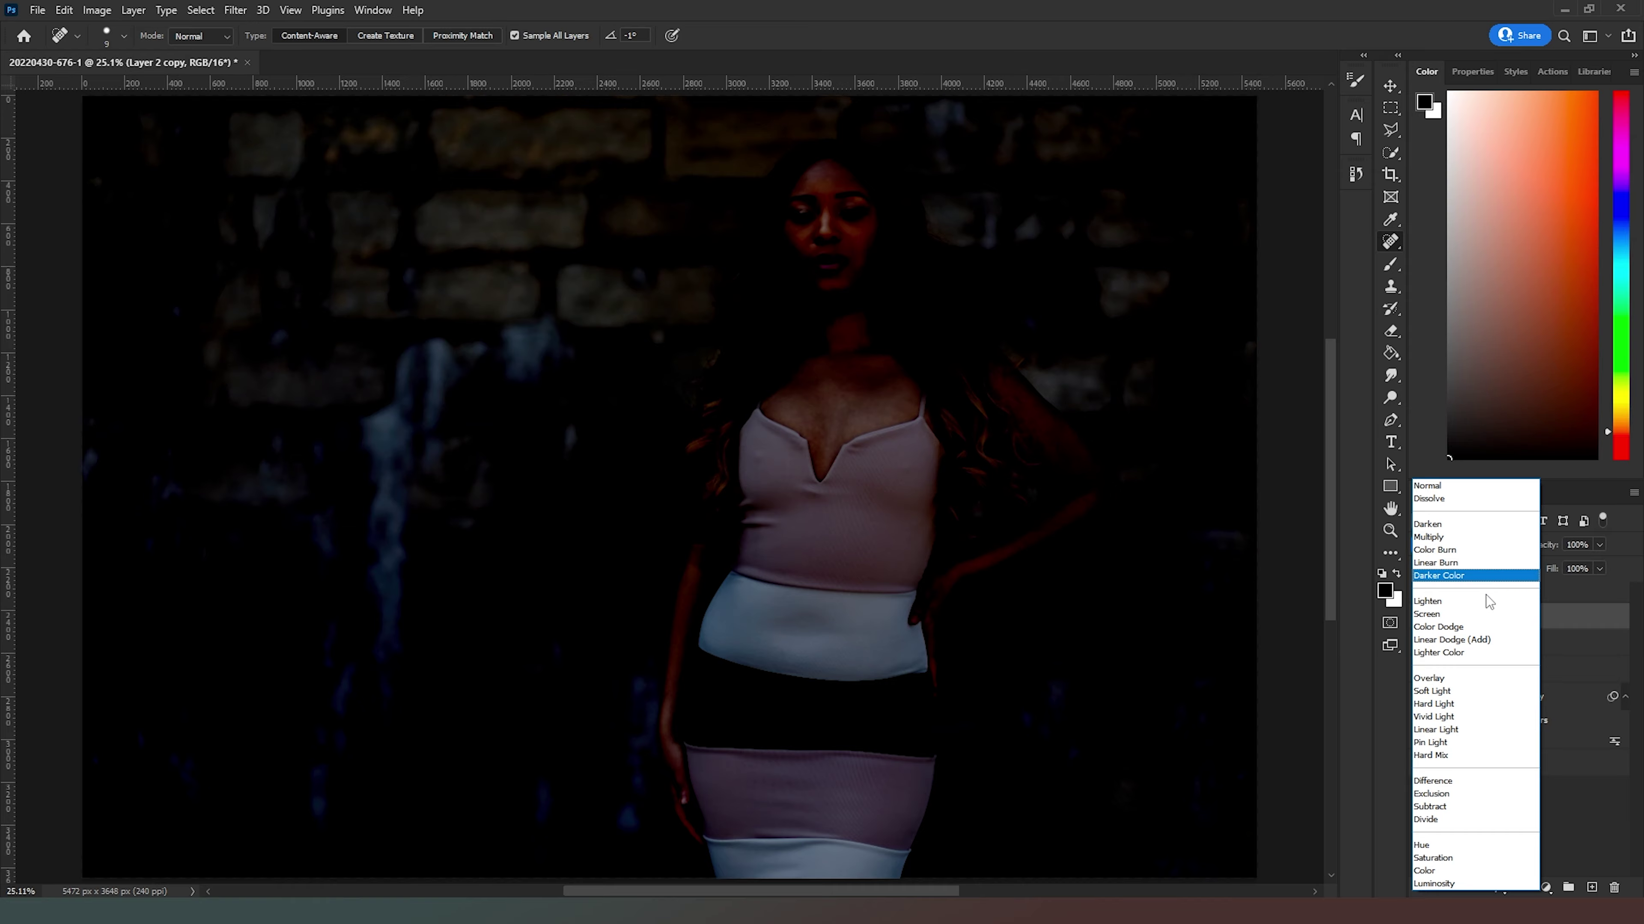
pyautogui.click(1446, 727)
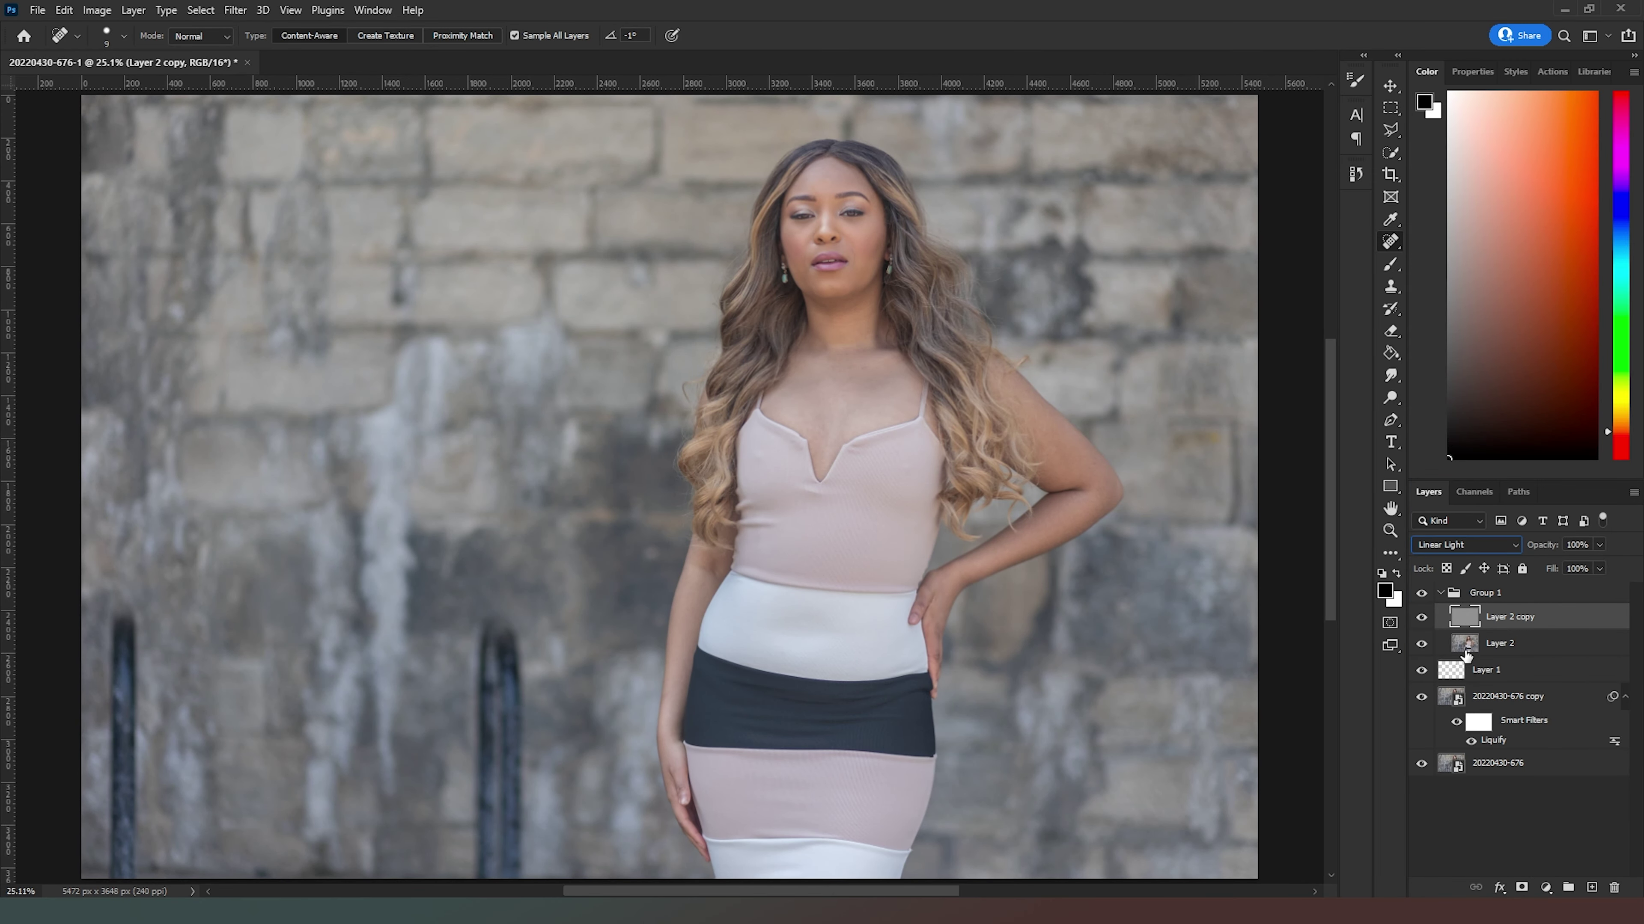
pyautogui.click(1423, 621)
pyautogui.click(1530, 643)
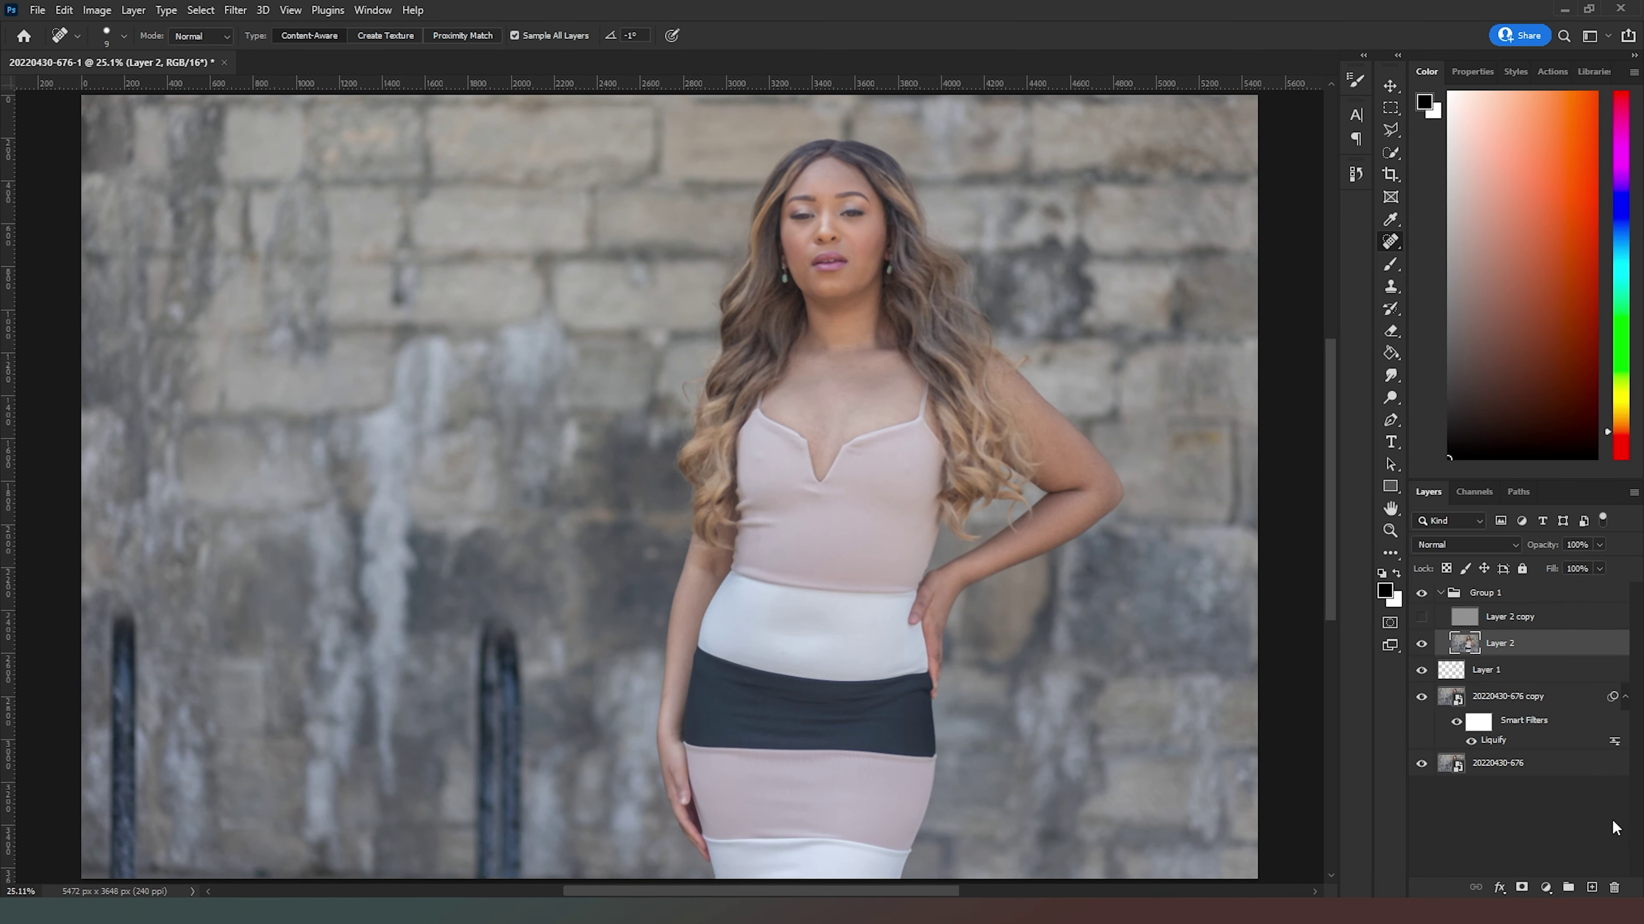
pyautogui.click(1591, 888)
# With a 7% brush on Layer 3, paint sampled pink over the V-neck shadow and the top's right side.
pyautogui.click(1391, 270)
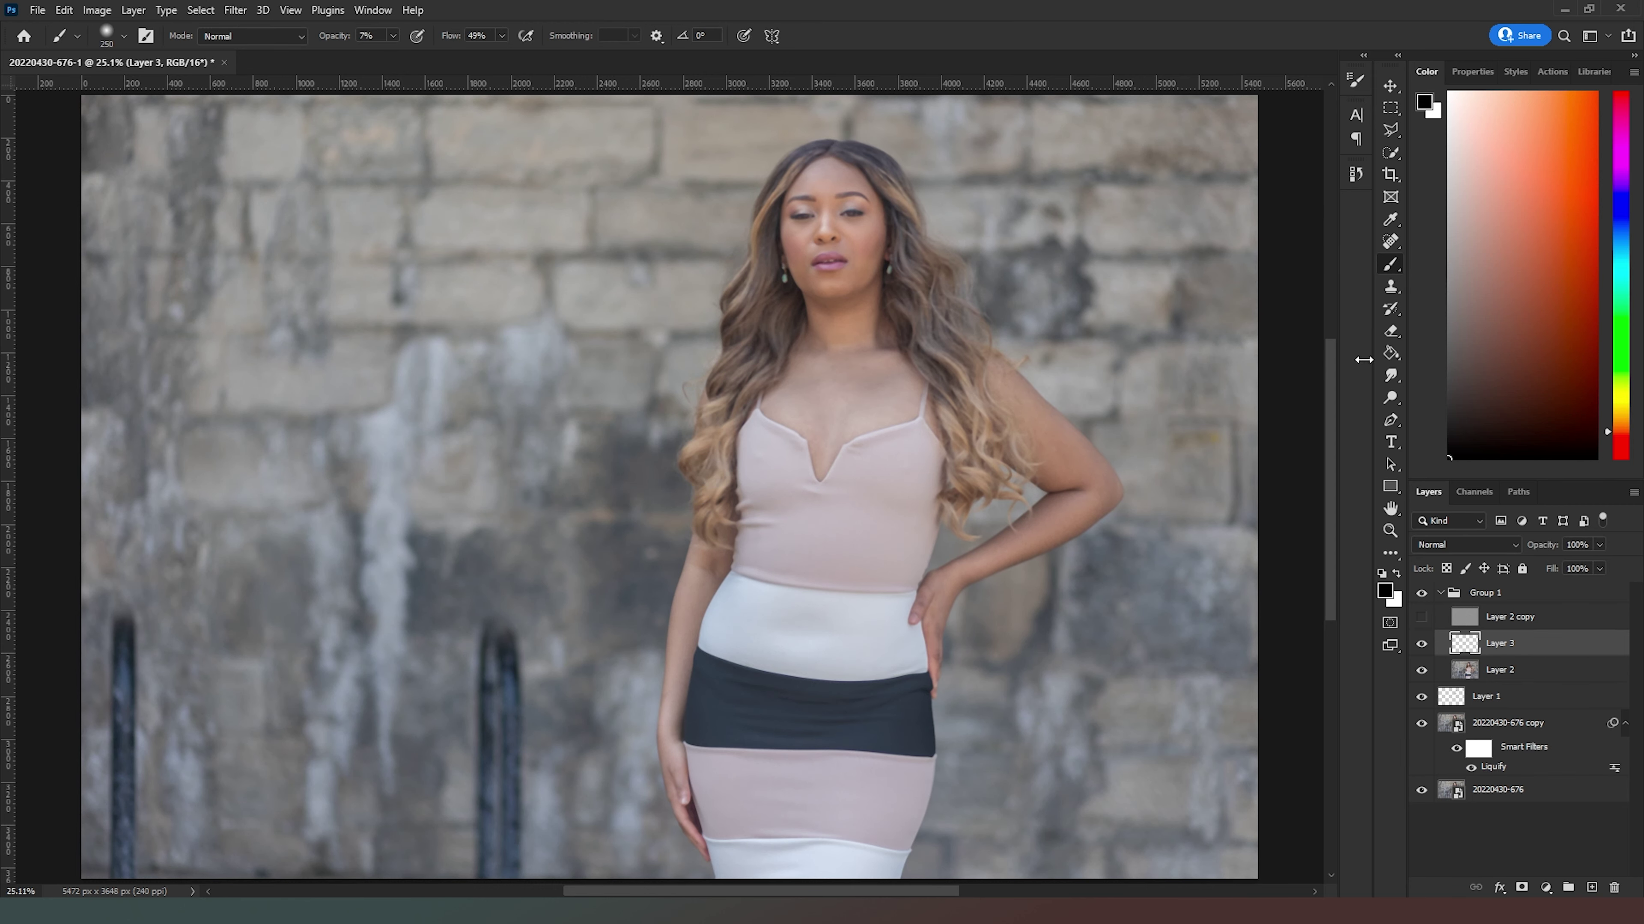
pyautogui.hotkey('ctrl', '+')
pyautogui.hotkey('ctrl', '+')
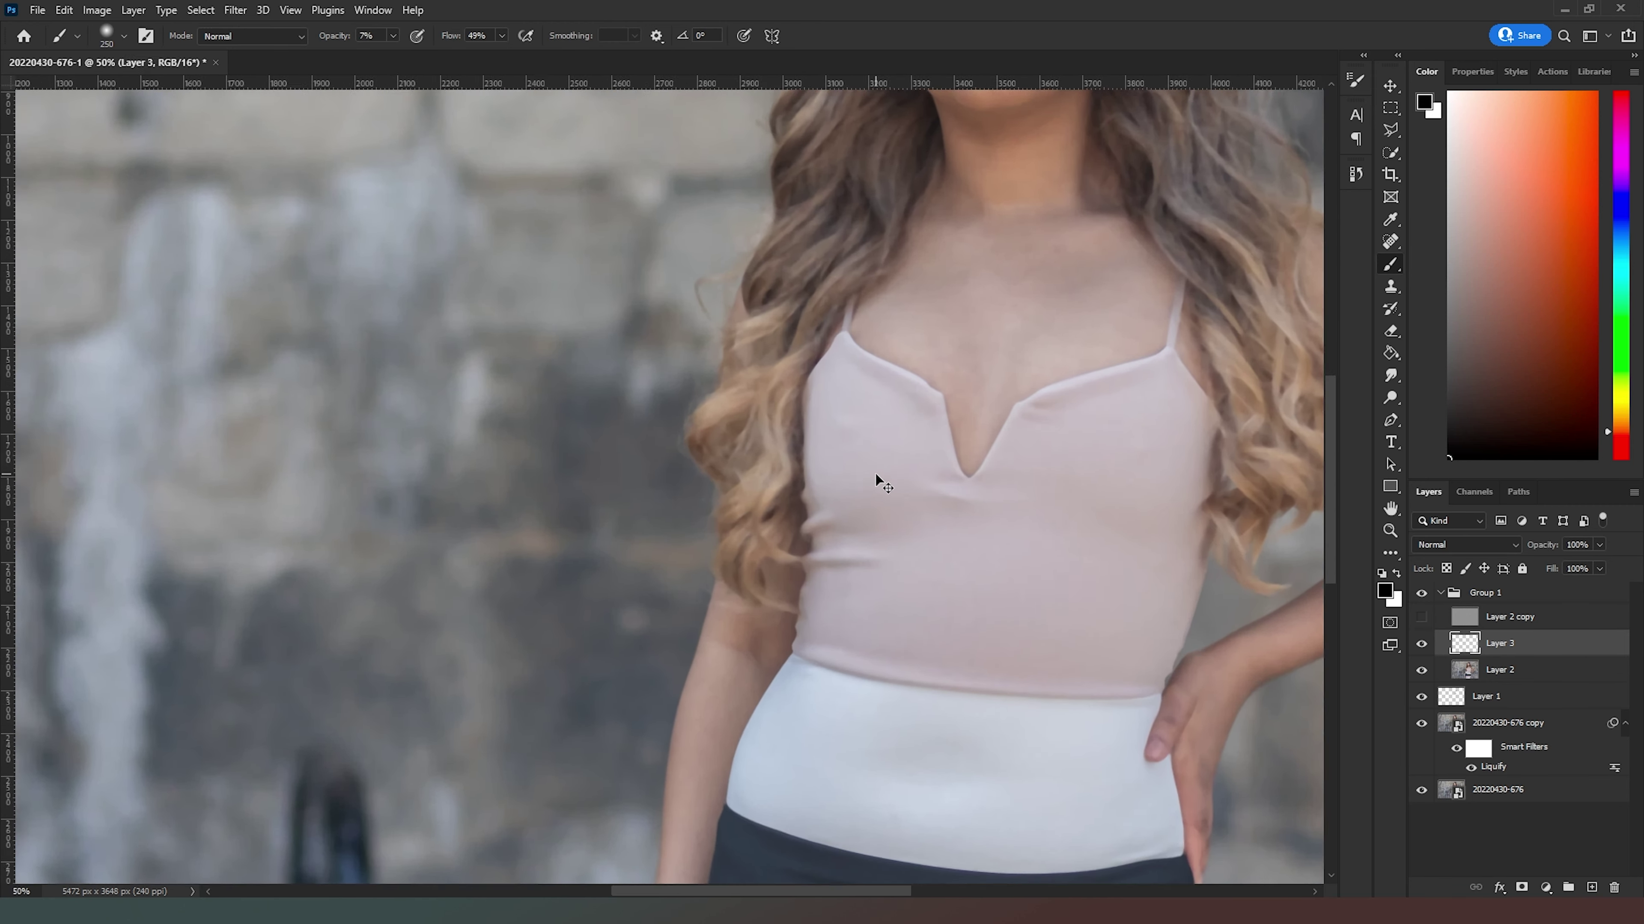
pyautogui.hotkey('ctrl', '+')
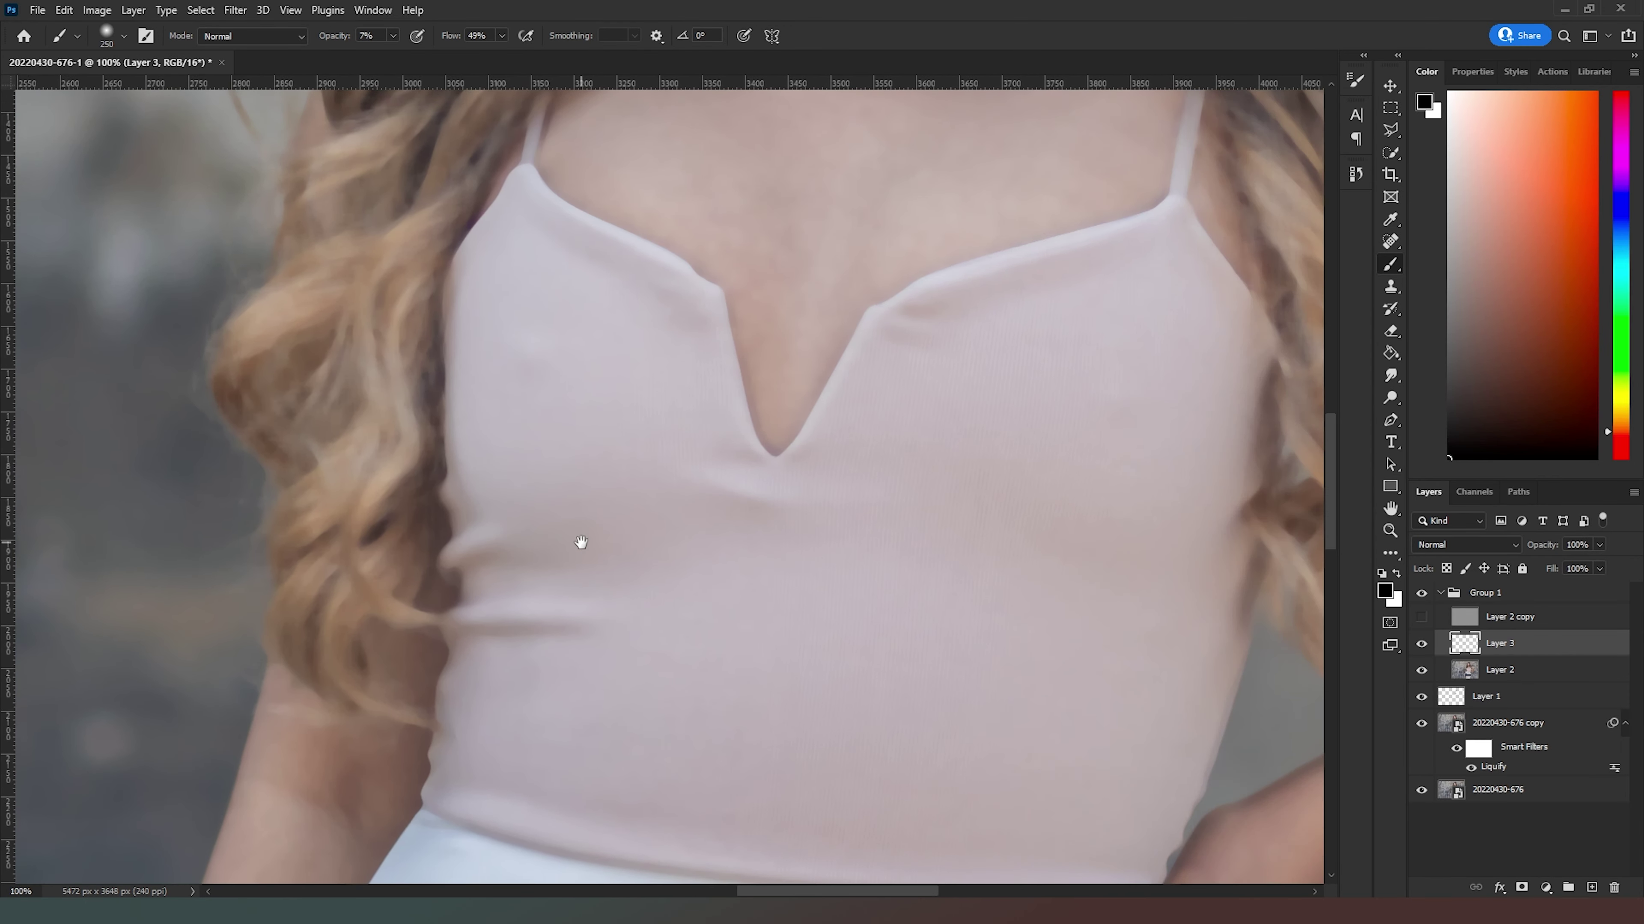
pyautogui.moveTo(918, 556); pyautogui.dragTo(437, 555)
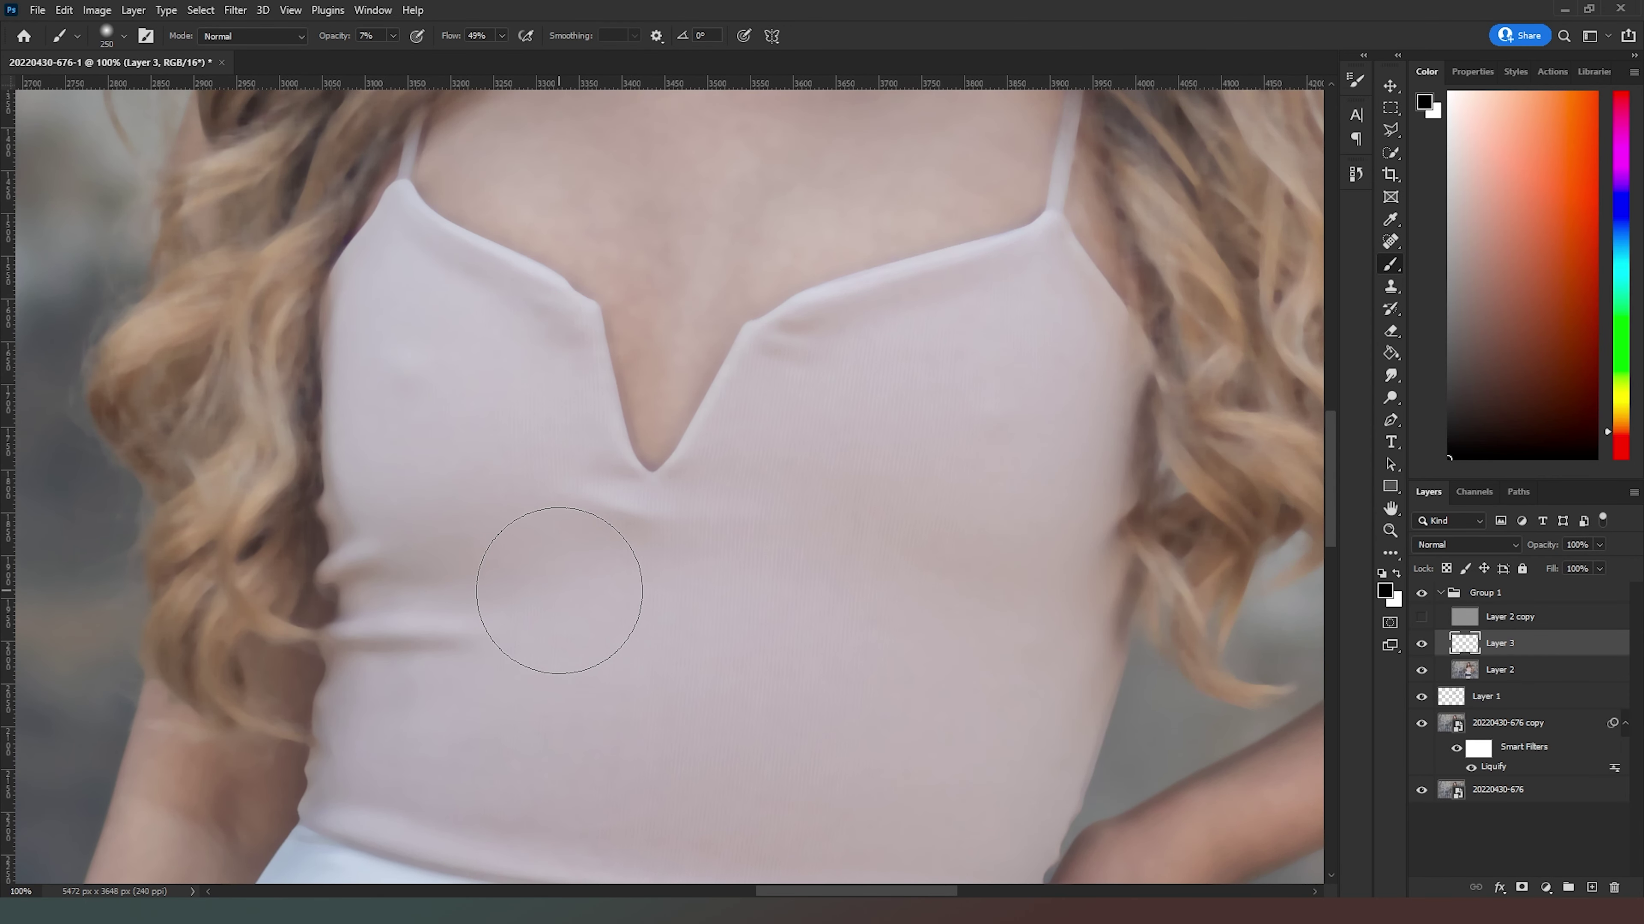
pyautogui.press('[')
pyautogui.press('[')
pyautogui.press('[')
pyautogui.press('[')
pyautogui.press('[')
pyautogui.press('[')
pyautogui.press('[')
pyautogui.keyDown('alt'); pyautogui.click(566, 493); pyautogui.keyUp('alt')
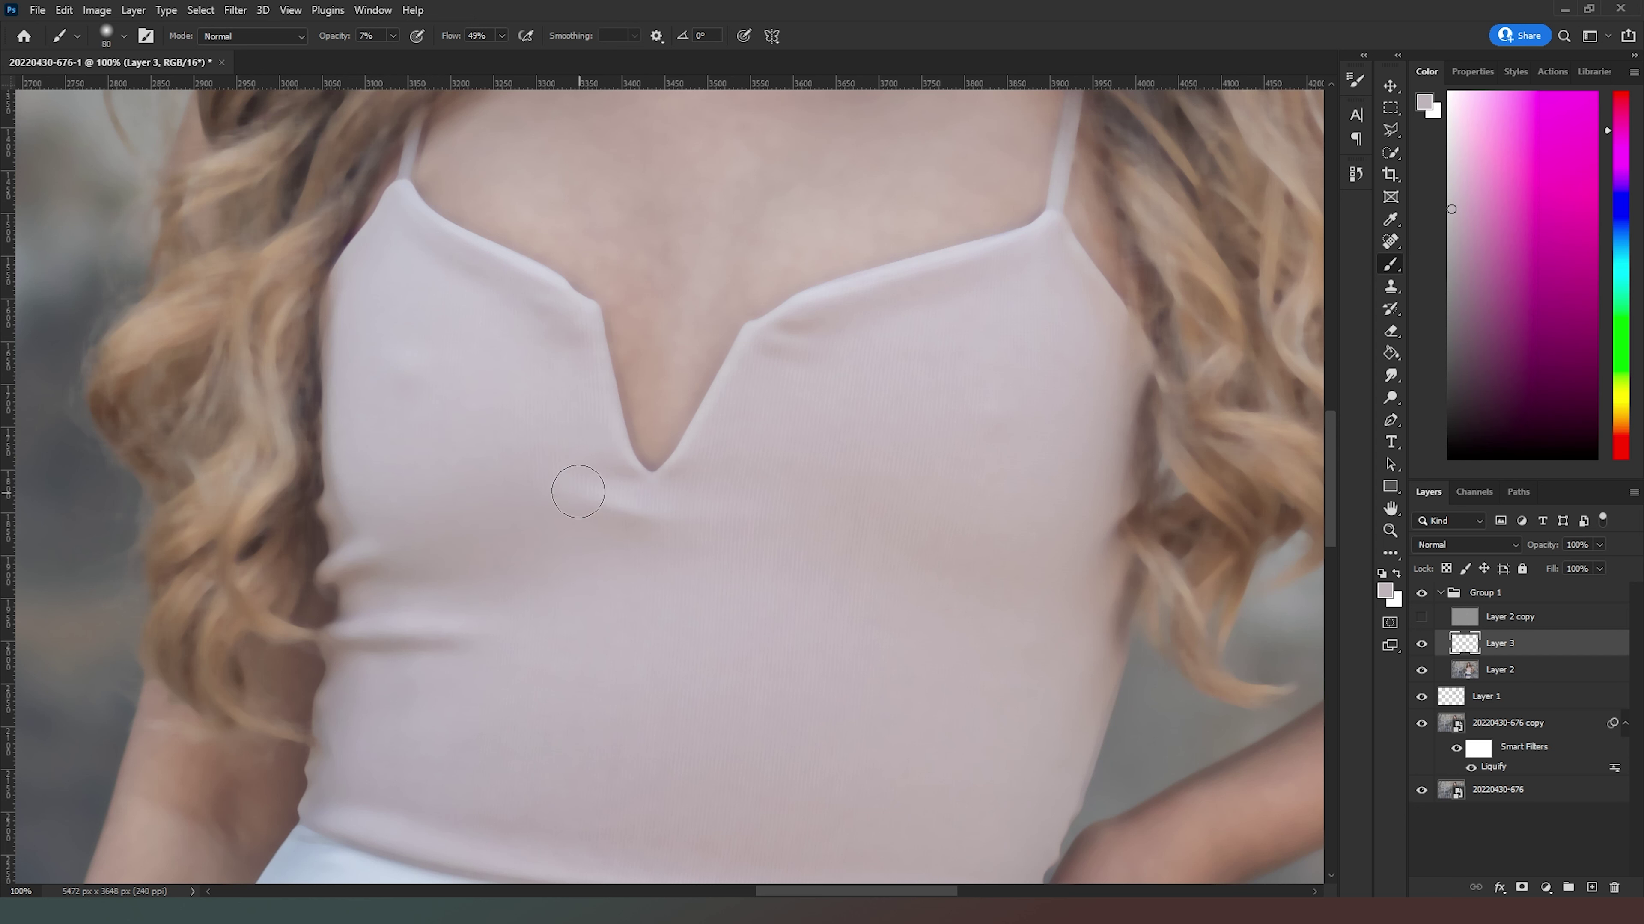
pyautogui.moveTo(604, 521)
pyautogui.mouseDown()
pyautogui.moveTo(686, 531)
pyautogui.moveTo(633, 551)
pyautogui.moveTo(690, 631)
pyautogui.moveTo(561, 489)
pyautogui.moveTo(690, 525)
pyautogui.moveTo(741, 516)
pyautogui.moveTo(396, 467)
pyautogui.moveTo(708, 495)
pyautogui.moveTo(495, 466)
pyautogui.moveTo(663, 523)
pyautogui.mouseUp()
pyautogui.keyDown('alt'); pyautogui.click(461, 556); pyautogui.keyUp('alt')
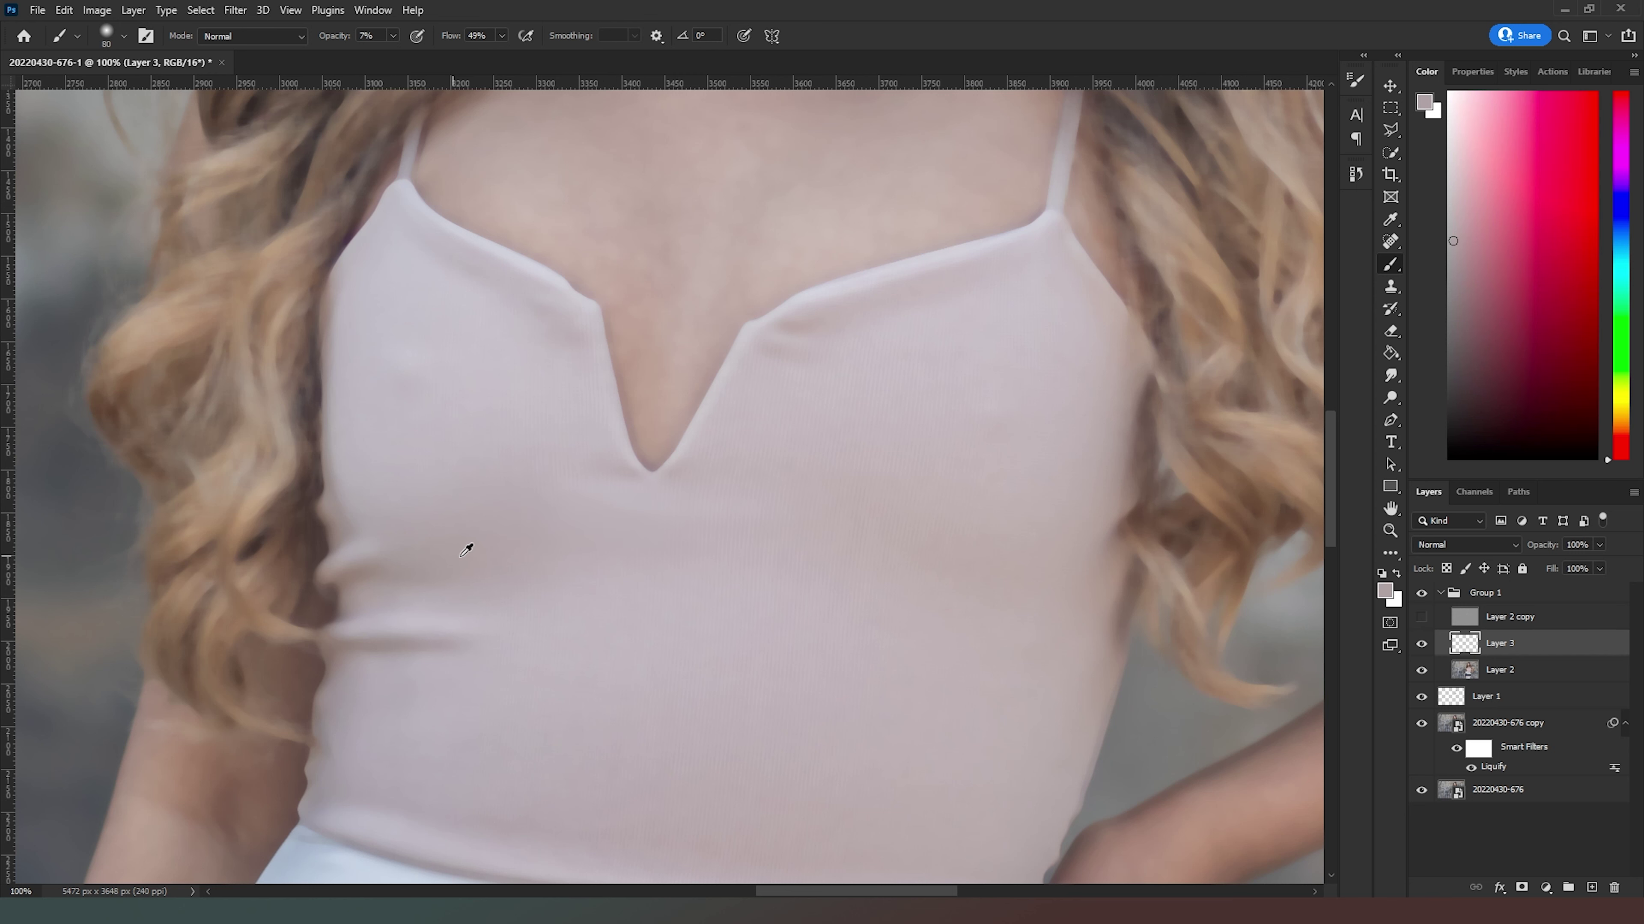
pyautogui.moveTo(968, 572)
pyautogui.mouseDown()
pyautogui.moveTo(1063, 594)
pyautogui.moveTo(903, 539)
pyautogui.moveTo(917, 558)
pyautogui.moveTo(1105, 582)
pyautogui.moveTo(917, 577)
pyautogui.moveTo(814, 550)
pyautogui.moveTo(1046, 587)
pyautogui.moveTo(843, 569)
pyautogui.moveTo(965, 620)
pyautogui.moveTo(1083, 615)
pyautogui.moveTo(723, 521)
pyautogui.moveTo(861, 539)
pyautogui.moveTo(895, 712)
pyautogui.mouseUp()
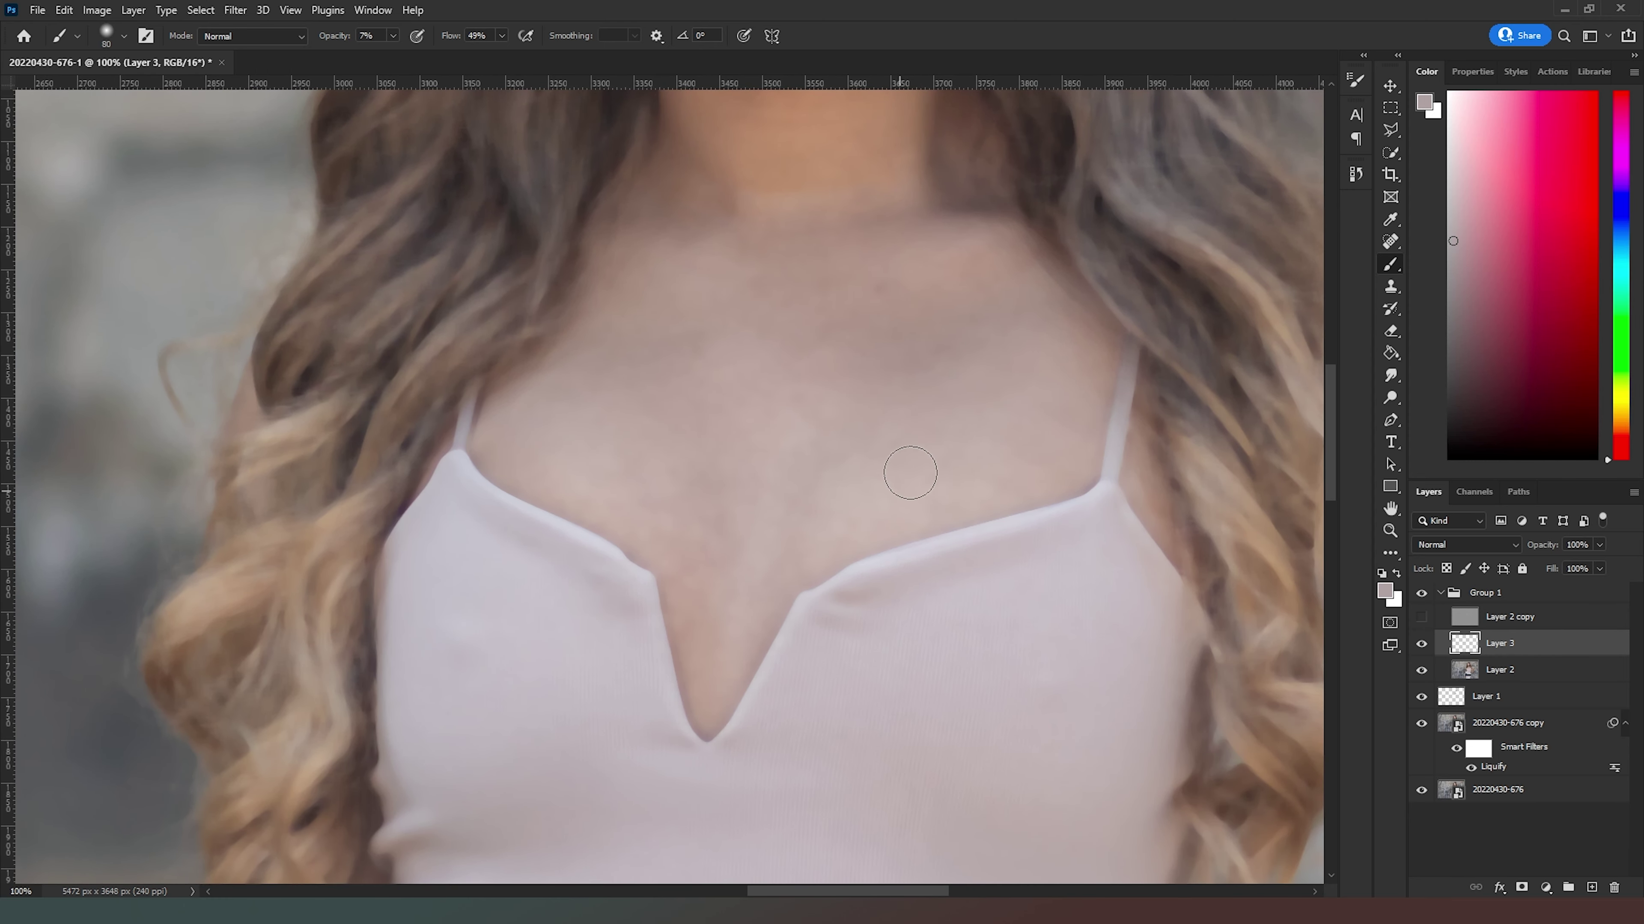
# Enlarge the brush and paint sampled skin tones across the blotchy upper chest.
pyautogui.press(']')
pyautogui.press(']')
pyautogui.press(']')
pyautogui.press(']')
pyautogui.keyDown('alt'); pyautogui.click(933, 483); pyautogui.keyUp('alt')
pyautogui.moveTo(933, 483)
pyautogui.mouseDown()
pyautogui.moveTo(950, 470)
pyautogui.moveTo(862, 495)
pyautogui.moveTo(1038, 430)
pyautogui.moveTo(810, 524)
pyautogui.mouseUp()
pyautogui.keyDown('alt'); pyautogui.click(810, 524); pyautogui.keyUp('alt')
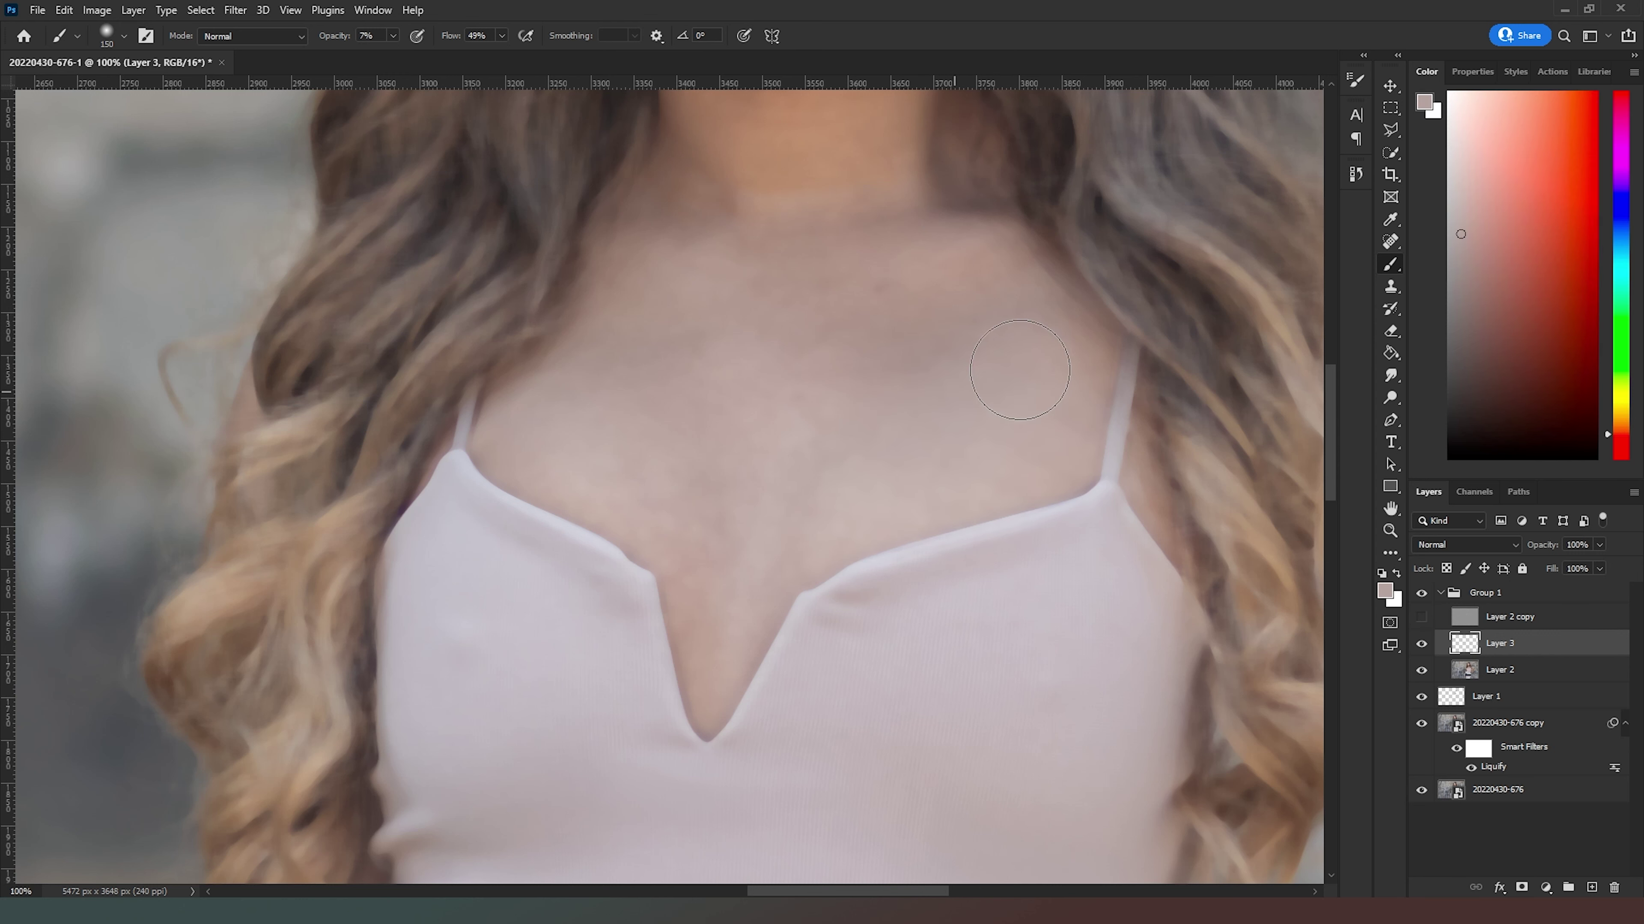
pyautogui.keyDown('alt'); pyautogui.click(921, 339); pyautogui.keyUp('alt')
pyautogui.moveTo(843, 349)
pyautogui.mouseDown()
pyautogui.moveTo(910, 385)
pyautogui.moveTo(655, 341)
pyautogui.mouseUp()
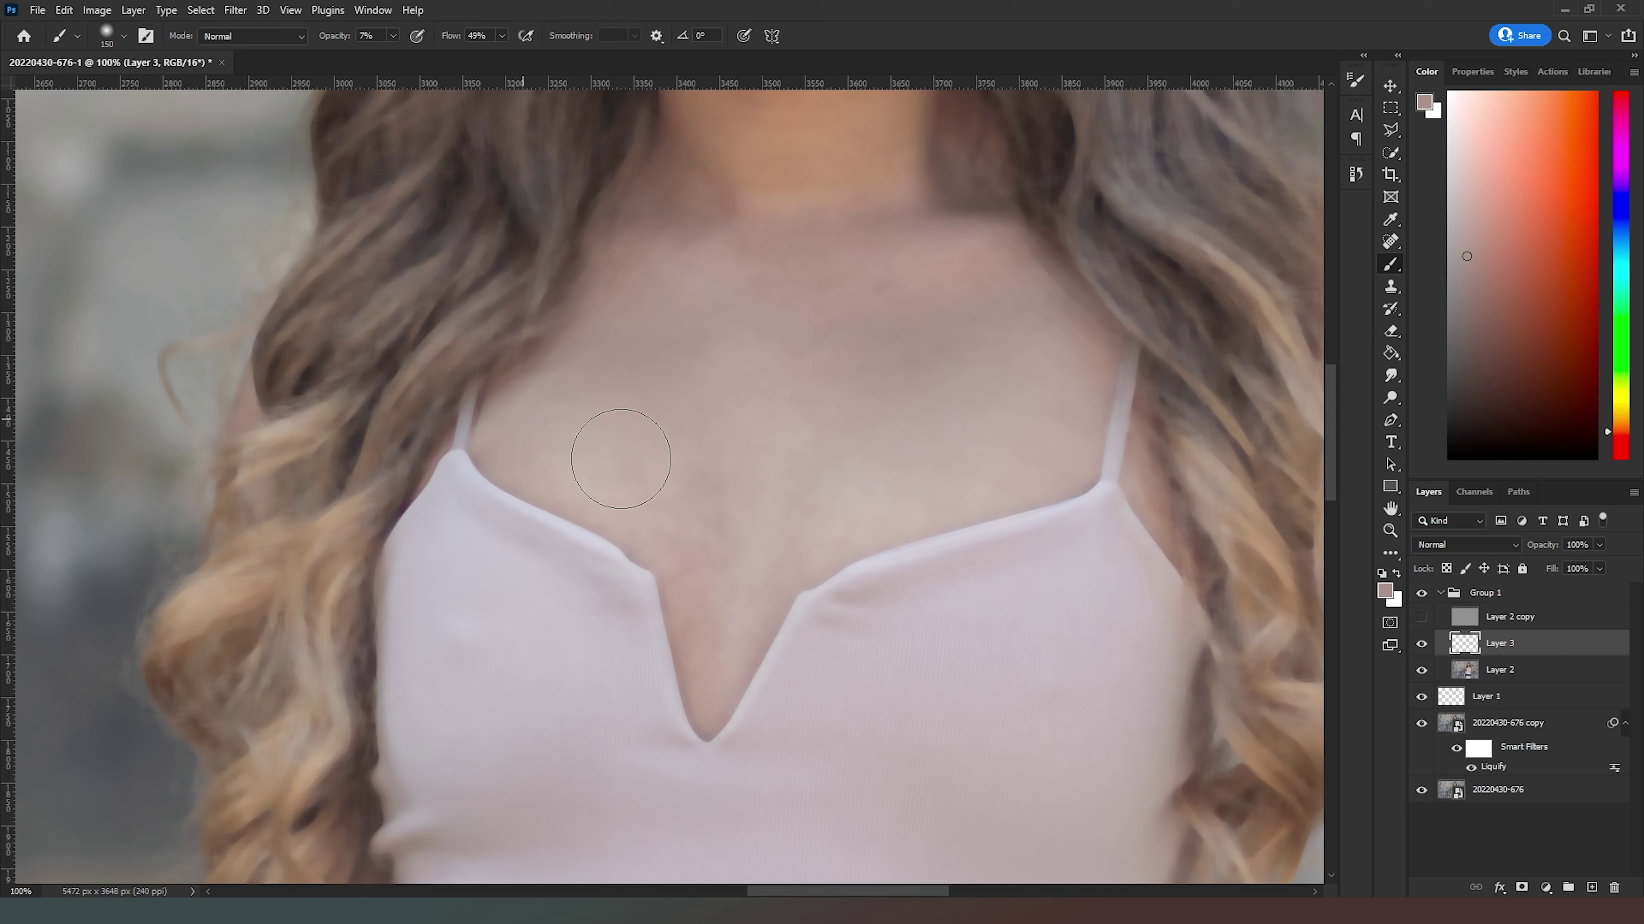
pyautogui.moveTo(550, 436); pyautogui.dragTo(598, 446)
pyautogui.keyDown('alt'); pyautogui.click(712, 482); pyautogui.keyUp('alt')
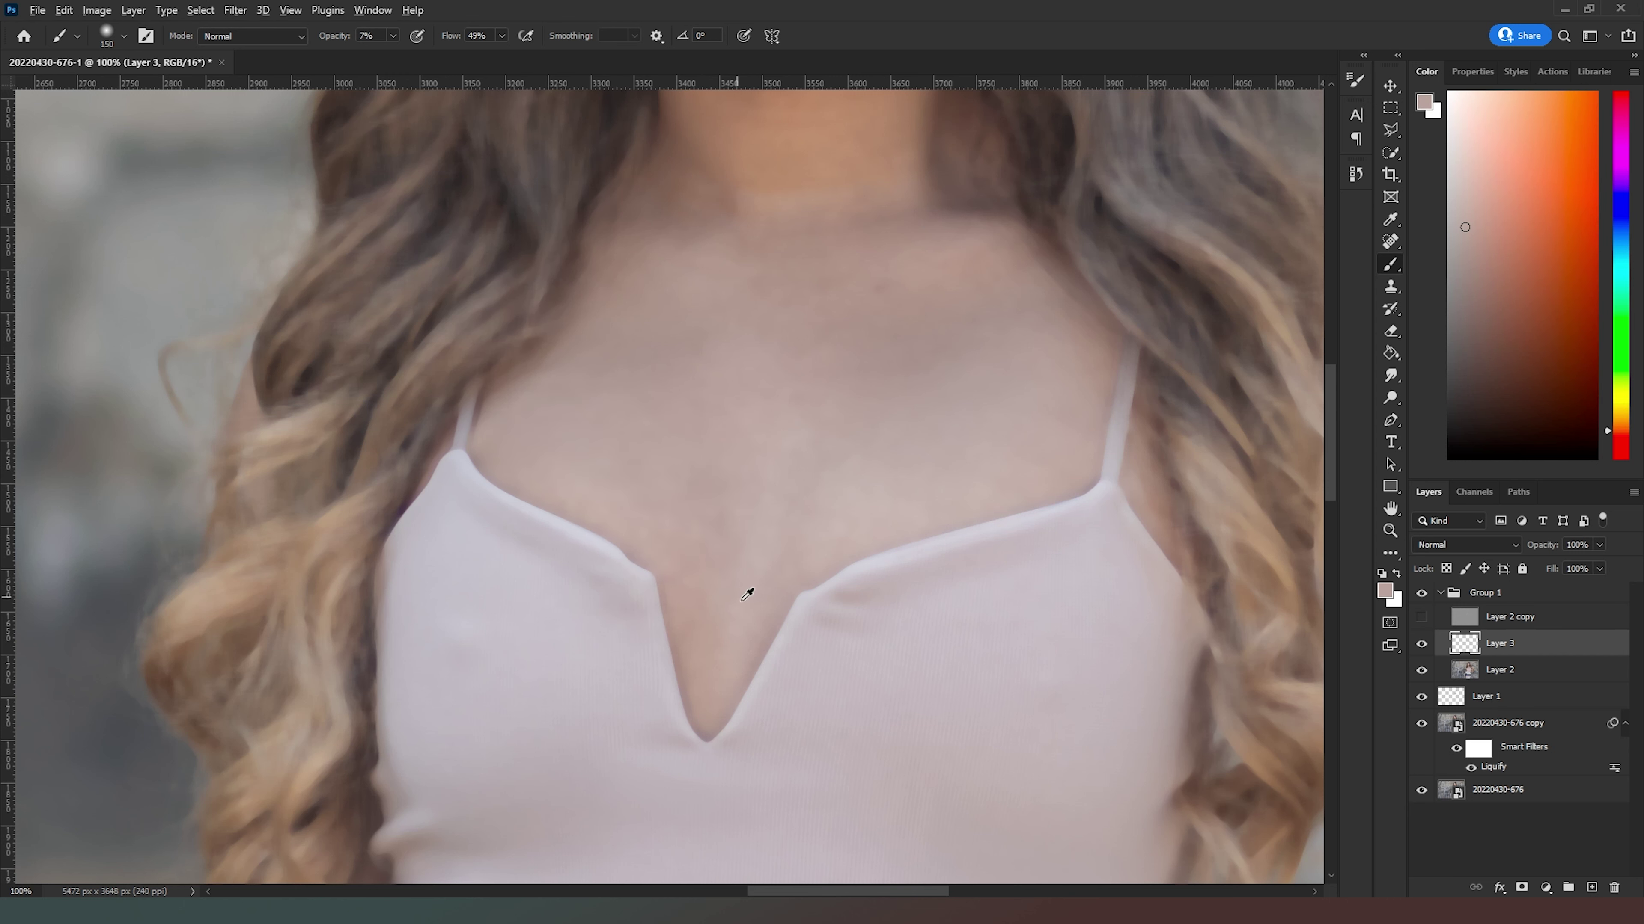
pyautogui.keyDown('alt'); pyautogui.click(746, 586); pyautogui.keyUp('alt')
# Shrink the brush and sample a range of chest and collarbone skin tones.
pyautogui.press('[')
pyautogui.press('[')
pyautogui.press('[')
pyautogui.press('[')
pyautogui.press('[')
pyautogui.keyDown('alt'); pyautogui.click(794, 534); pyautogui.keyUp('alt')
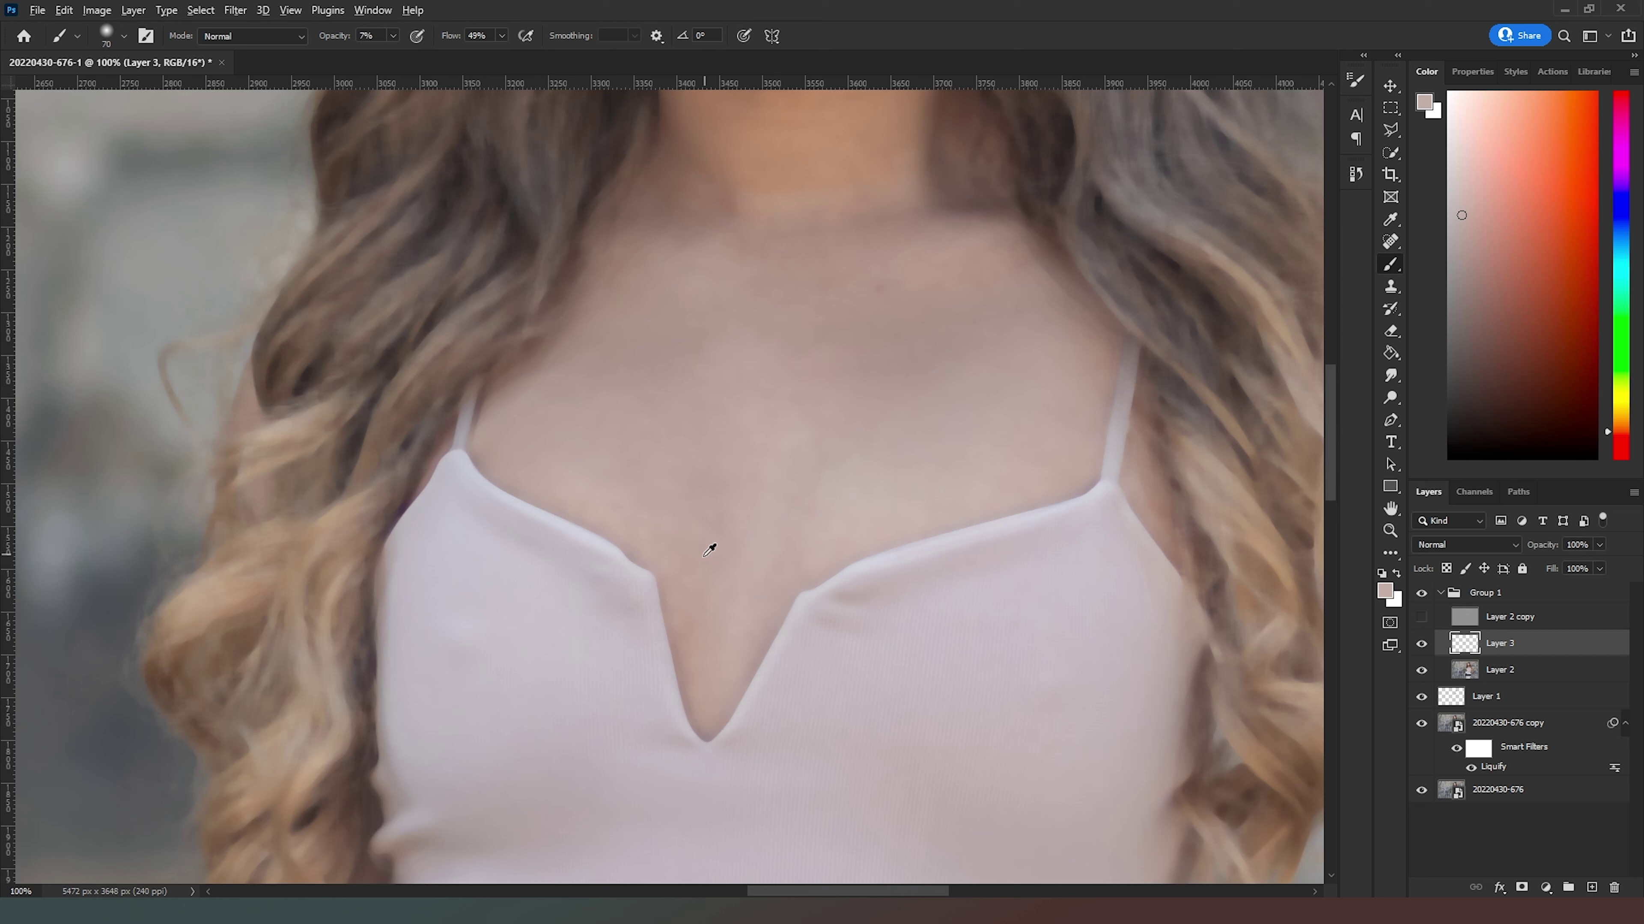
pyautogui.keyDown('alt'); pyautogui.click(704, 584); pyautogui.keyUp('alt')
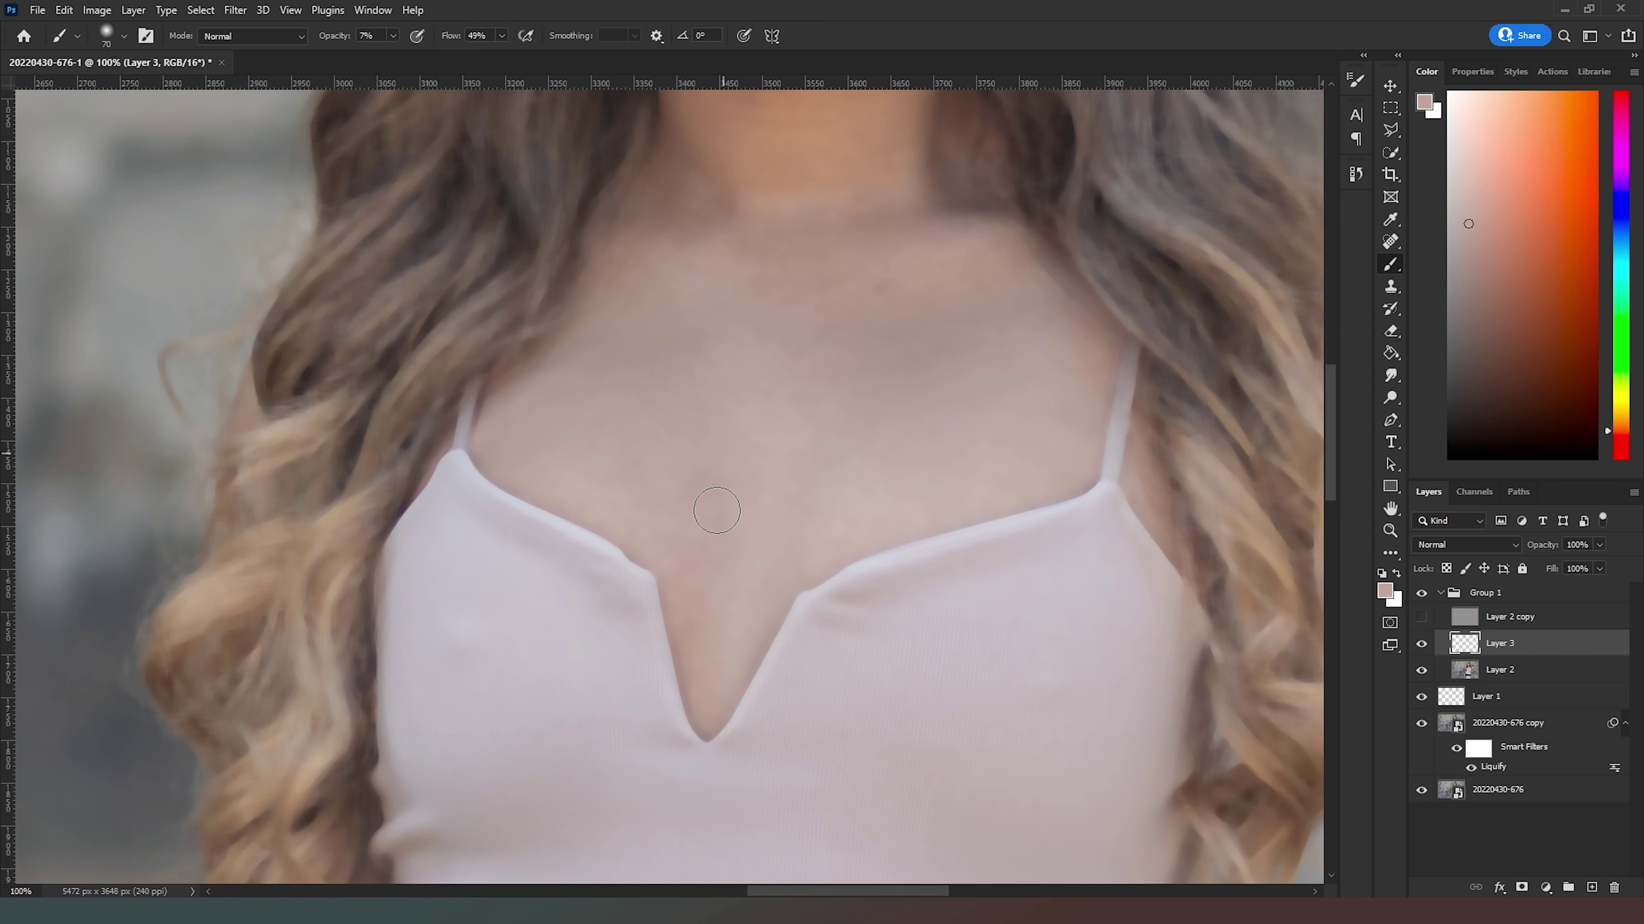
pyautogui.keyDown('alt'); pyautogui.click(666, 537); pyautogui.keyUp('alt')
pyautogui.keyDown('alt'); pyautogui.click(656, 328); pyautogui.keyUp('alt')
pyautogui.keyDown('alt'); pyautogui.click(891, 285); pyautogui.keyUp('alt')
pyautogui.keyDown('alt'); pyautogui.click(920, 225); pyautogui.keyUp('alt')
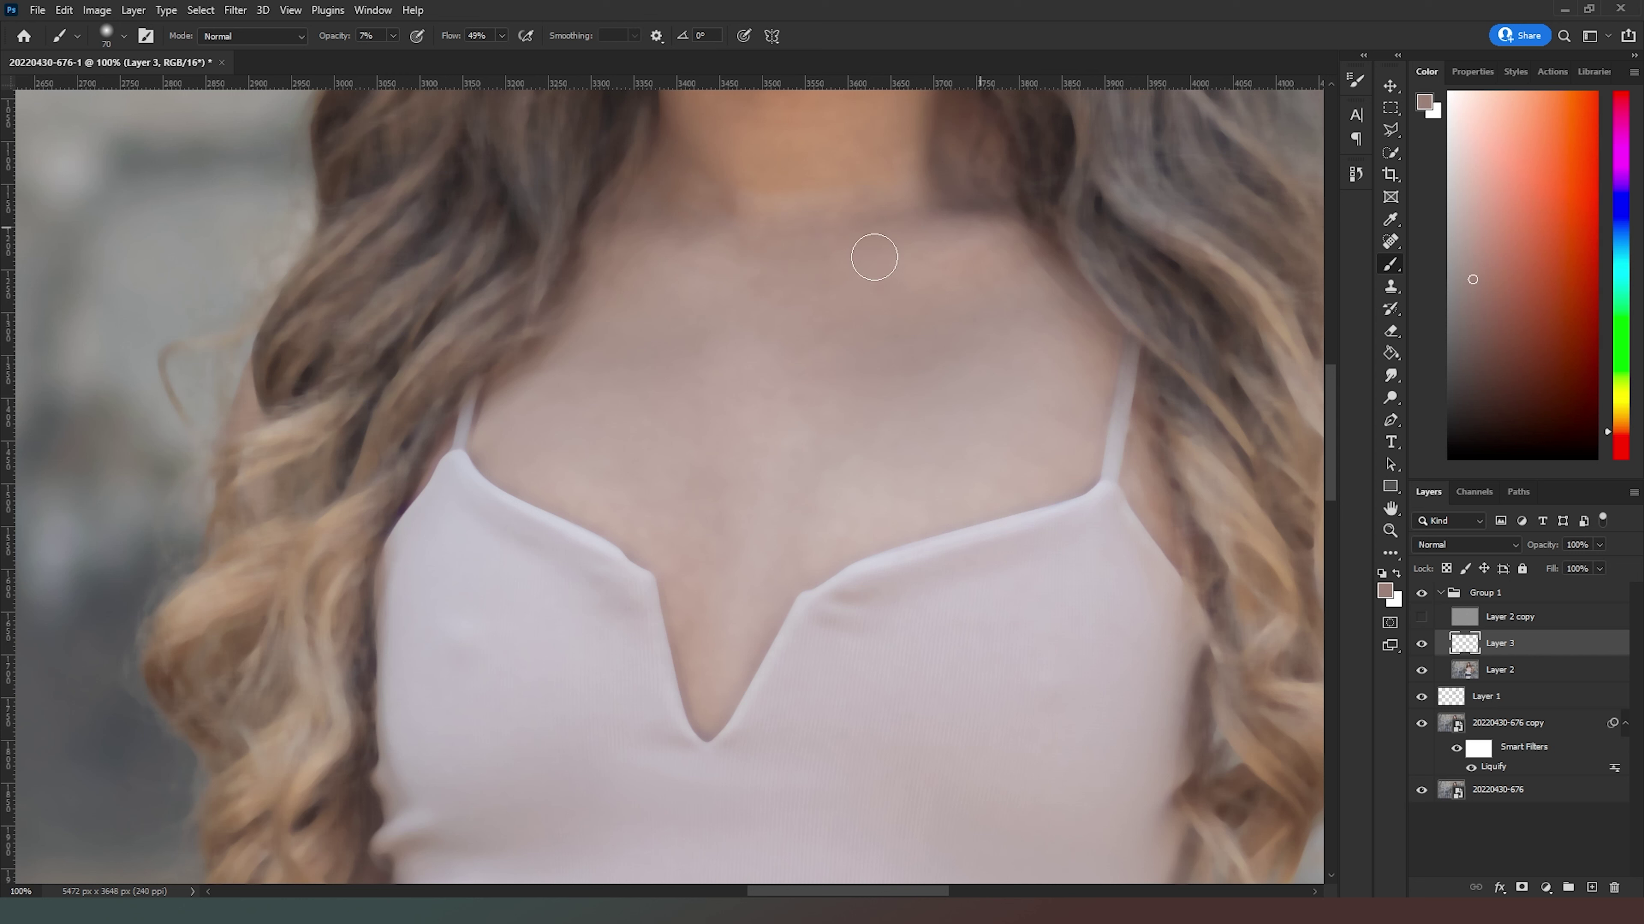
pyautogui.keyDown('alt'); pyautogui.click(984, 251); pyautogui.keyUp('alt')
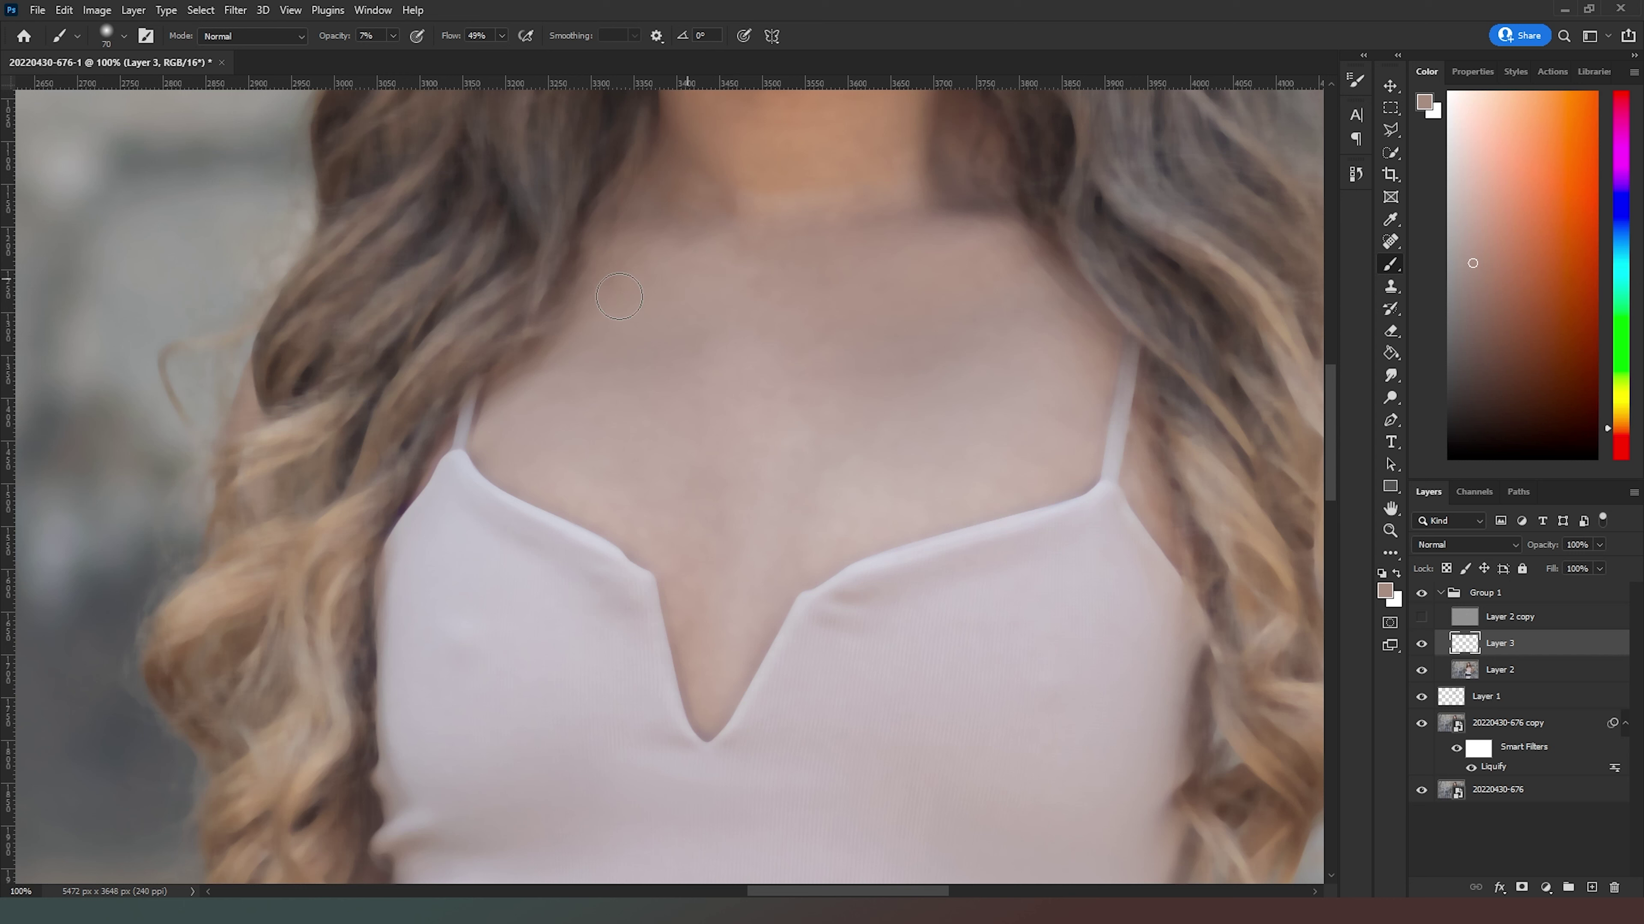
# Smooth the chest skin with redder, warmer and lighter sampled tones, ending on a darker neck tone.
pyautogui.keyDown('alt'); pyautogui.click(945, 441); pyautogui.keyUp('alt')
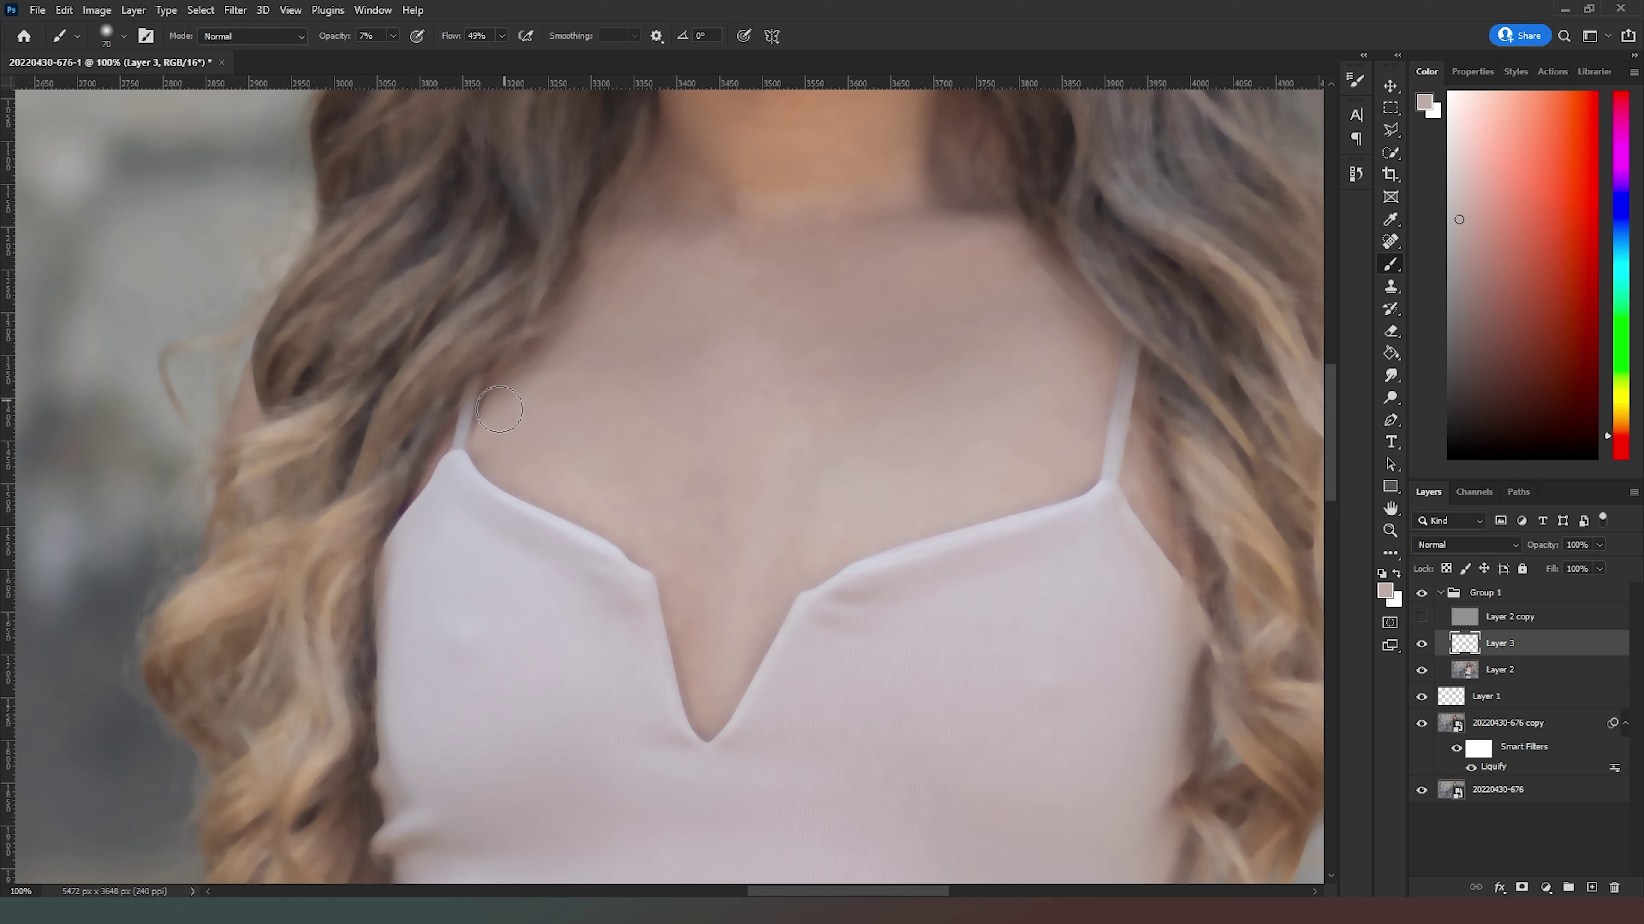
pyautogui.keyDown('alt'); pyautogui.click(698, 523); pyautogui.keyUp('alt')
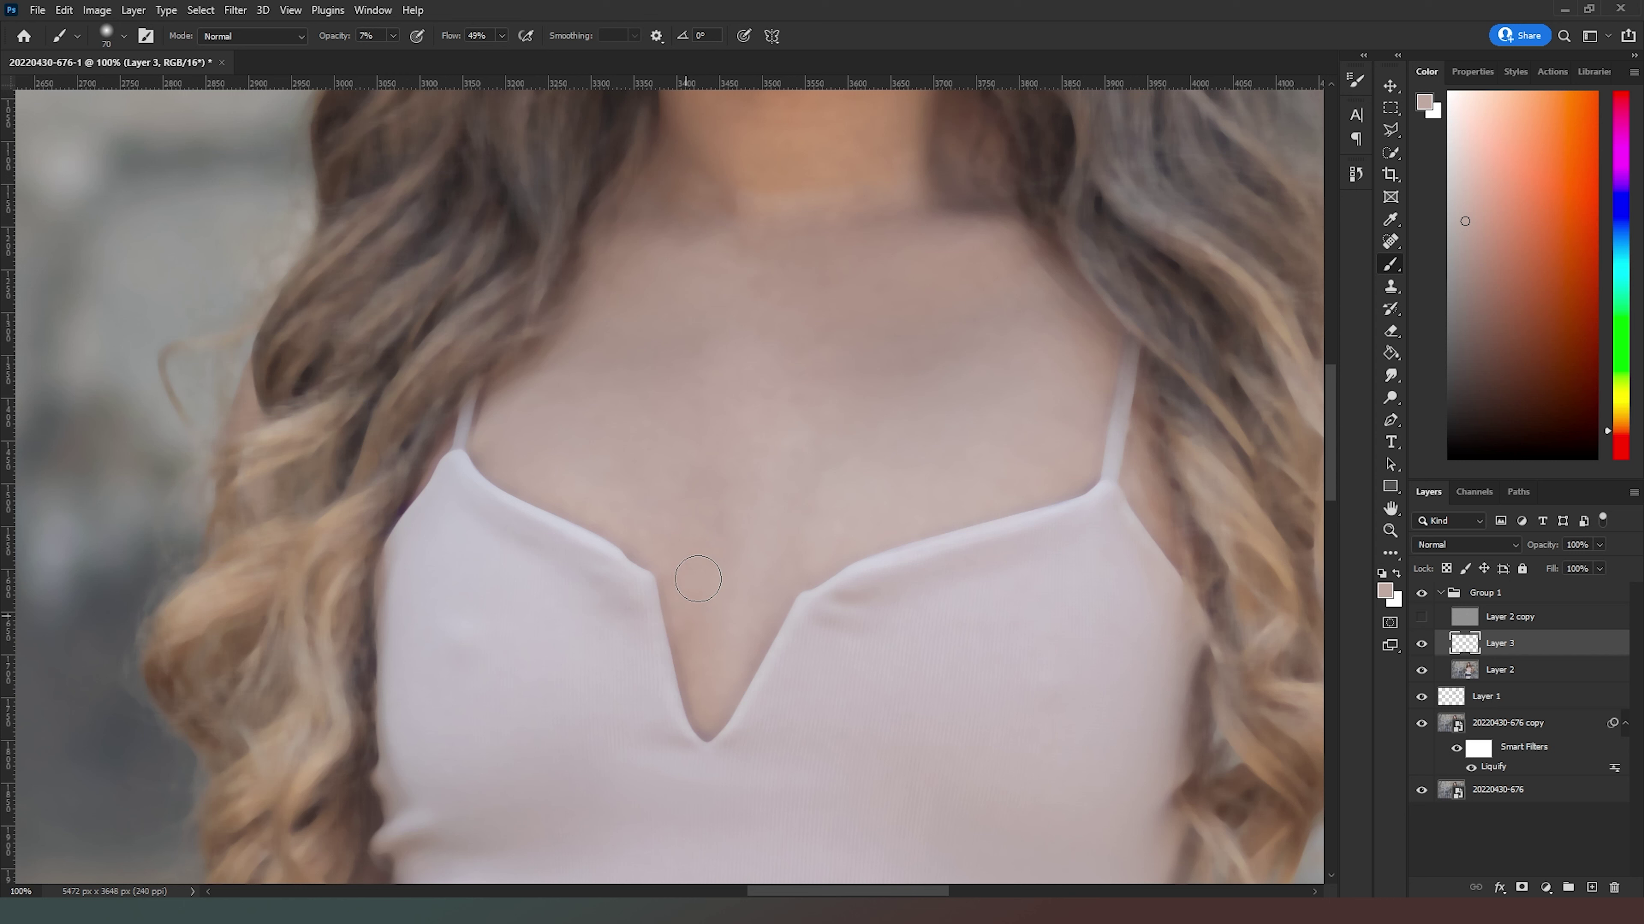
pyautogui.keyDown('alt'); pyautogui.click(752, 565); pyautogui.keyUp('alt')
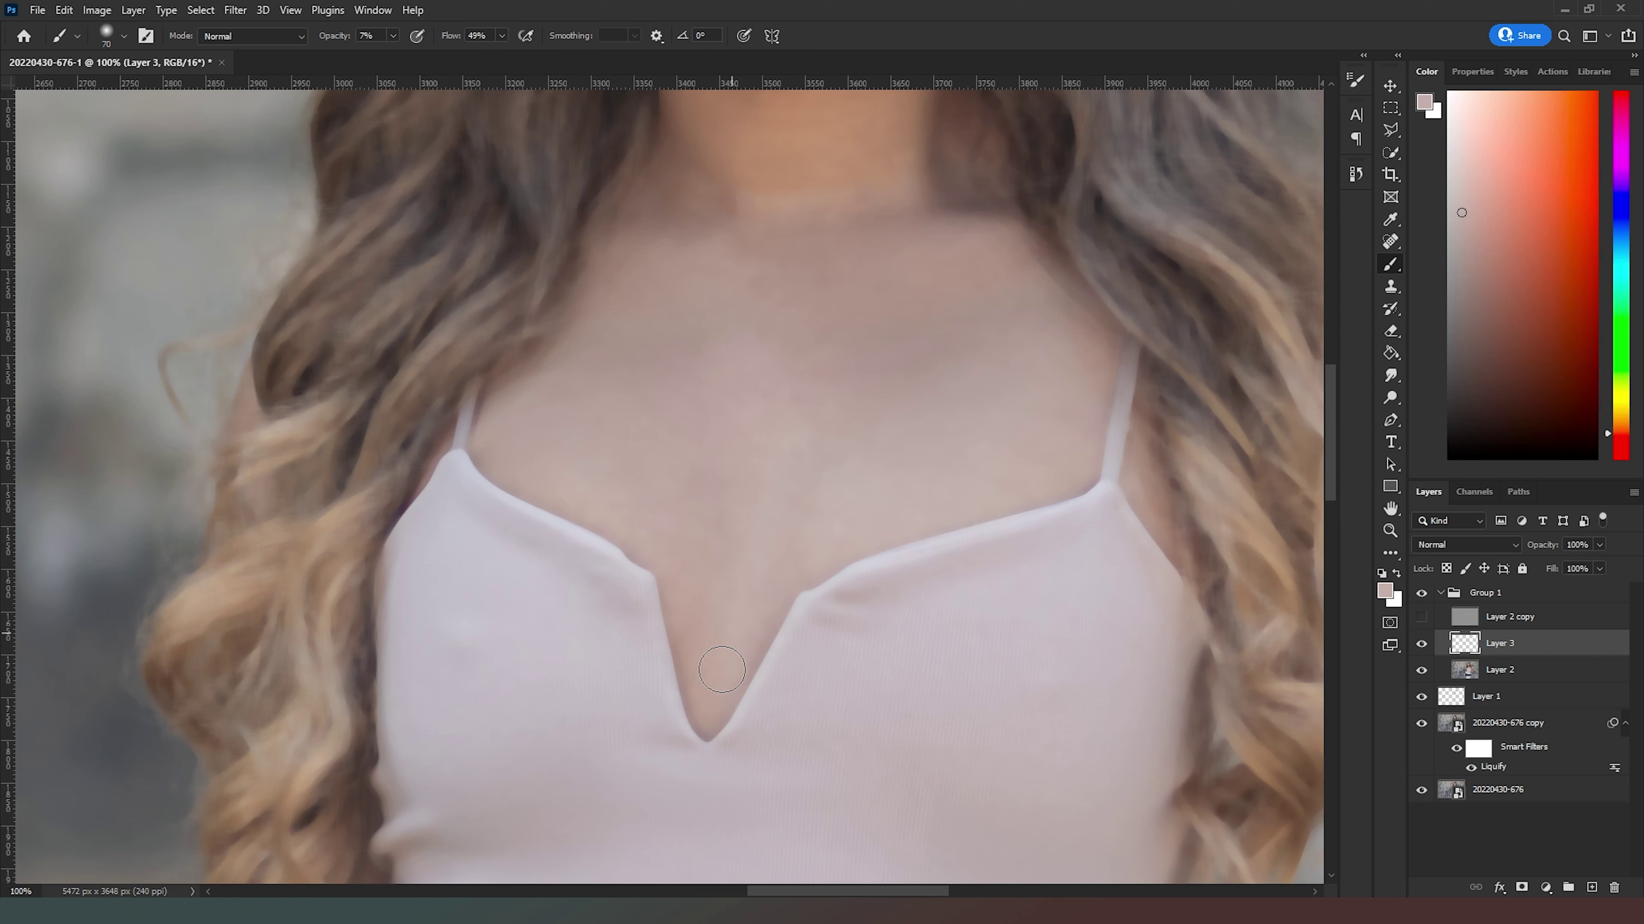
pyautogui.keyDown('alt'); pyautogui.click(965, 283); pyautogui.keyUp('alt')
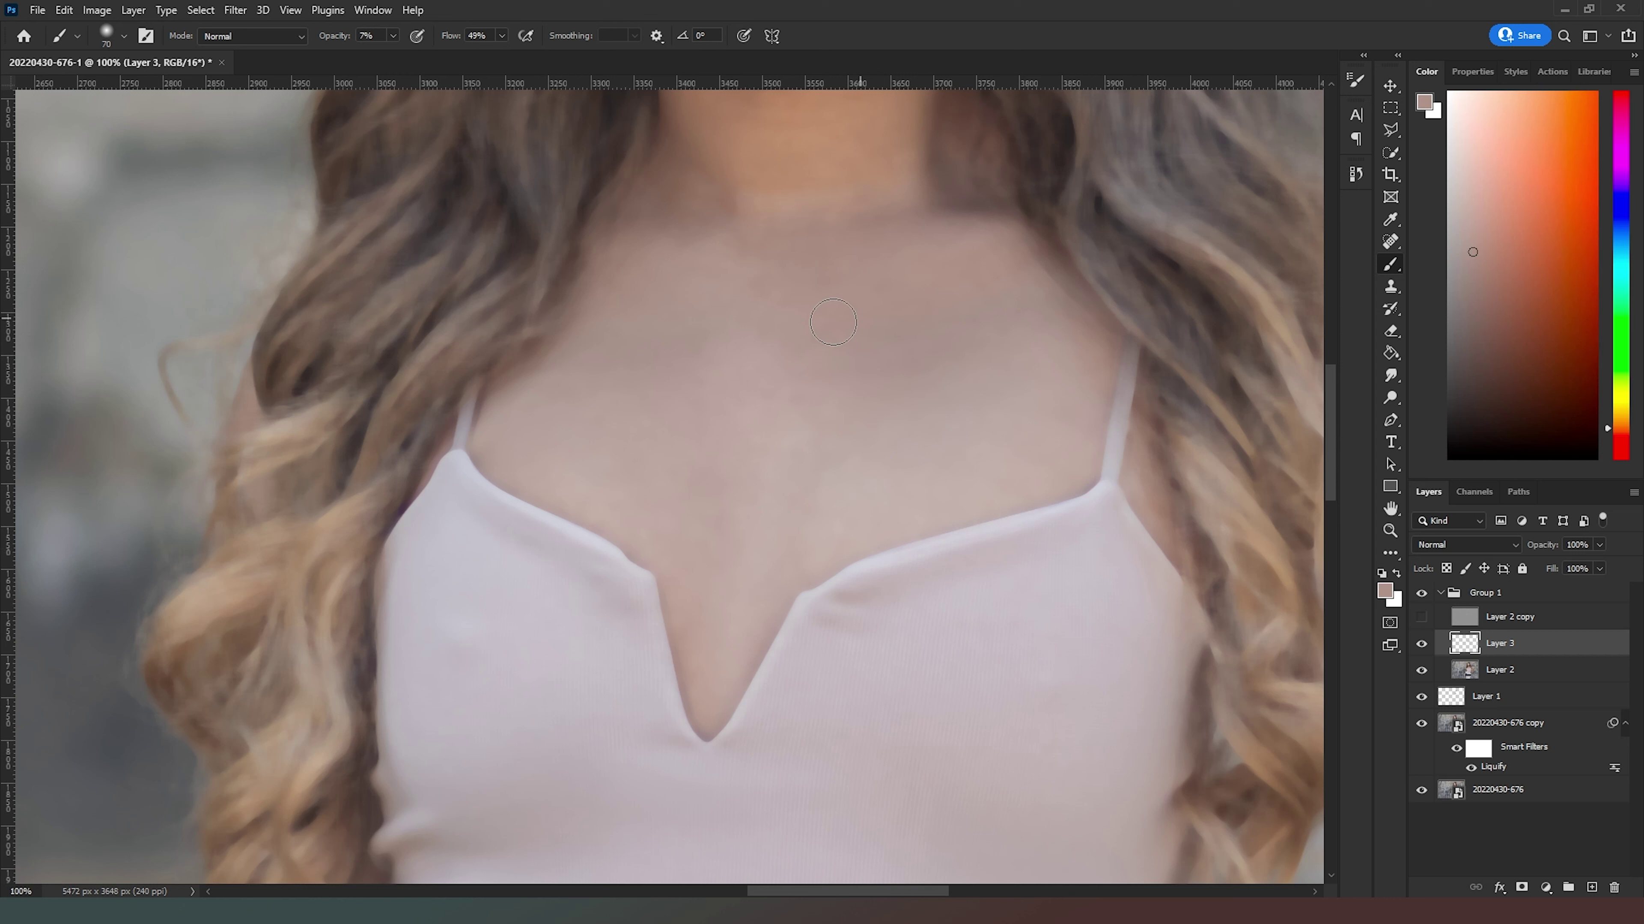
pyautogui.keyDown('alt'); pyautogui.click(736, 297); pyautogui.keyUp('alt')
pyautogui.moveTo(788, 345)
pyautogui.mouseDown()
pyautogui.moveTo(872, 344)
pyautogui.moveTo(774, 561)
pyautogui.mouseUp()
pyautogui.keyDown('alt'); pyautogui.click(847, 247); pyautogui.keyUp('alt')
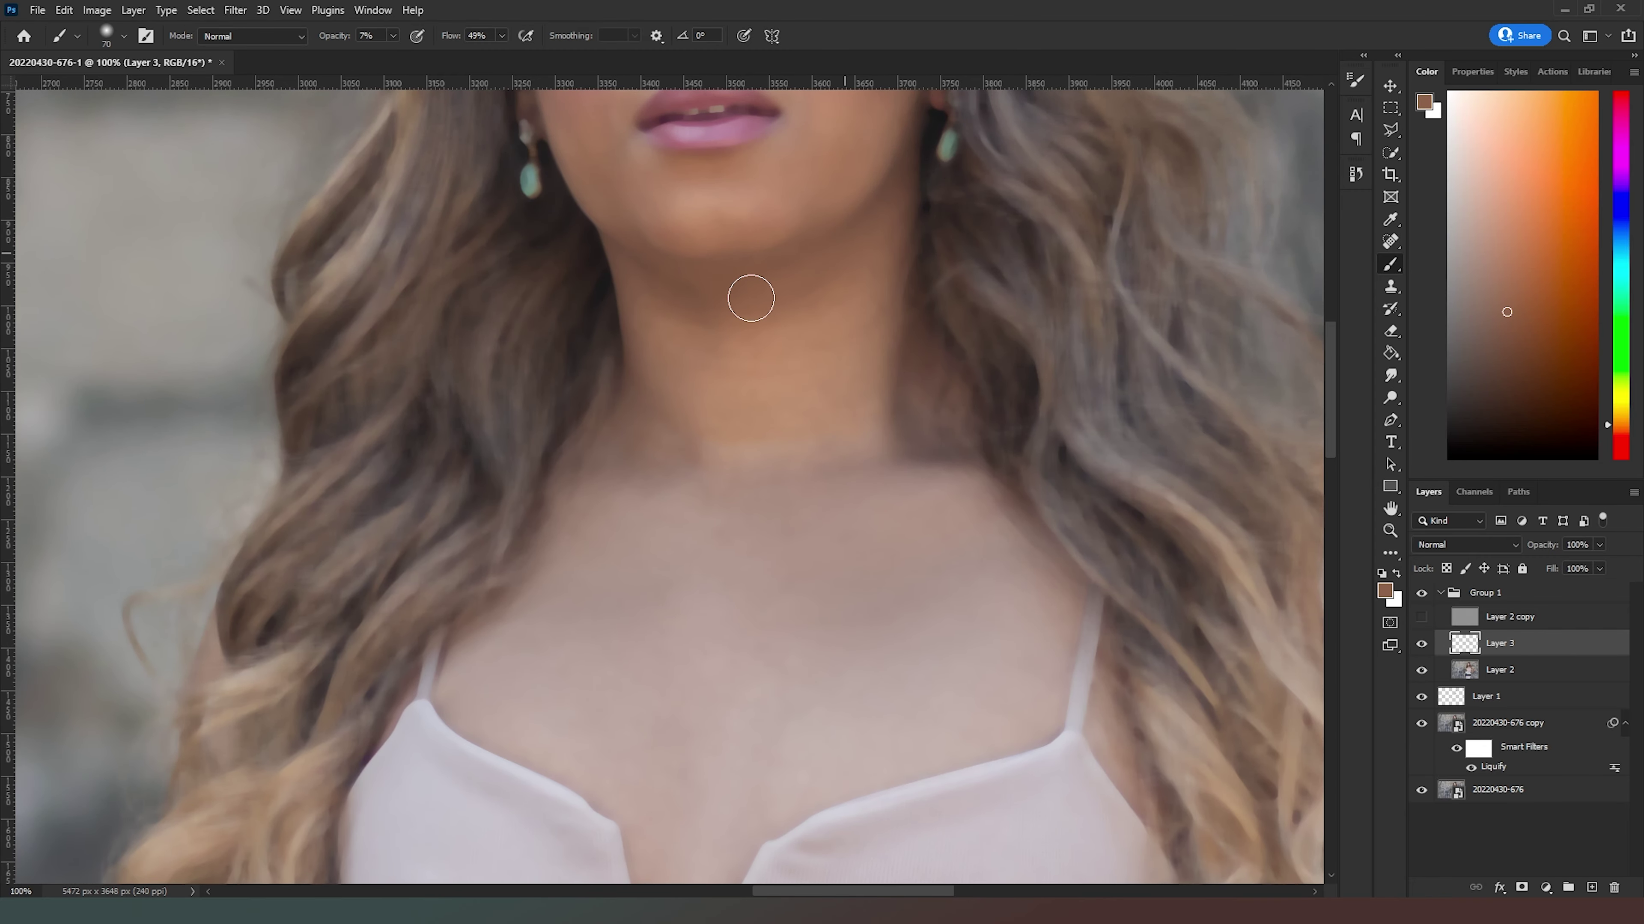
# Paint faint sampled skin tones over the chin, chin-to-cheek area and jawline to even them.
pyautogui.keyDown('alt'); pyautogui.click(679, 289); pyautogui.keyUp('alt')
pyautogui.keyDown('alt'); pyautogui.click(633, 221); pyautogui.keyUp('alt')
pyautogui.moveTo(647, 231)
pyautogui.mouseDown()
pyautogui.moveTo(606, 209)
pyautogui.moveTo(668, 223)
pyautogui.moveTo(622, 209)
pyautogui.mouseUp()
pyautogui.keyDown('alt'); pyautogui.click(841, 190); pyautogui.keyUp('alt')
pyautogui.moveTo(790, 209); pyautogui.dragTo(824, 192)
pyautogui.keyDown('alt'); pyautogui.click(750, 263); pyautogui.keyUp('alt')
pyautogui.moveTo(899, 214)
pyautogui.mouseDown()
pyautogui.moveTo(869, 205)
pyautogui.moveTo(826, 255)
pyautogui.mouseUp()
pyautogui.keyDown('alt'); pyautogui.click(857, 219); pyautogui.keyUp('alt')
pyautogui.moveTo(886, 198)
pyautogui.mouseDown()
pyautogui.moveTo(832, 249)
pyautogui.moveTo(800, 257)
pyautogui.moveTo(869, 217)
pyautogui.moveTo(690, 279)
pyautogui.moveTo(679, 262)
pyautogui.moveTo(563, 243)
pyautogui.moveTo(656, 269)
pyautogui.mouseUp()
pyautogui.keyDown('alt'); pyautogui.click(650, 249); pyautogui.keyUp('alt')
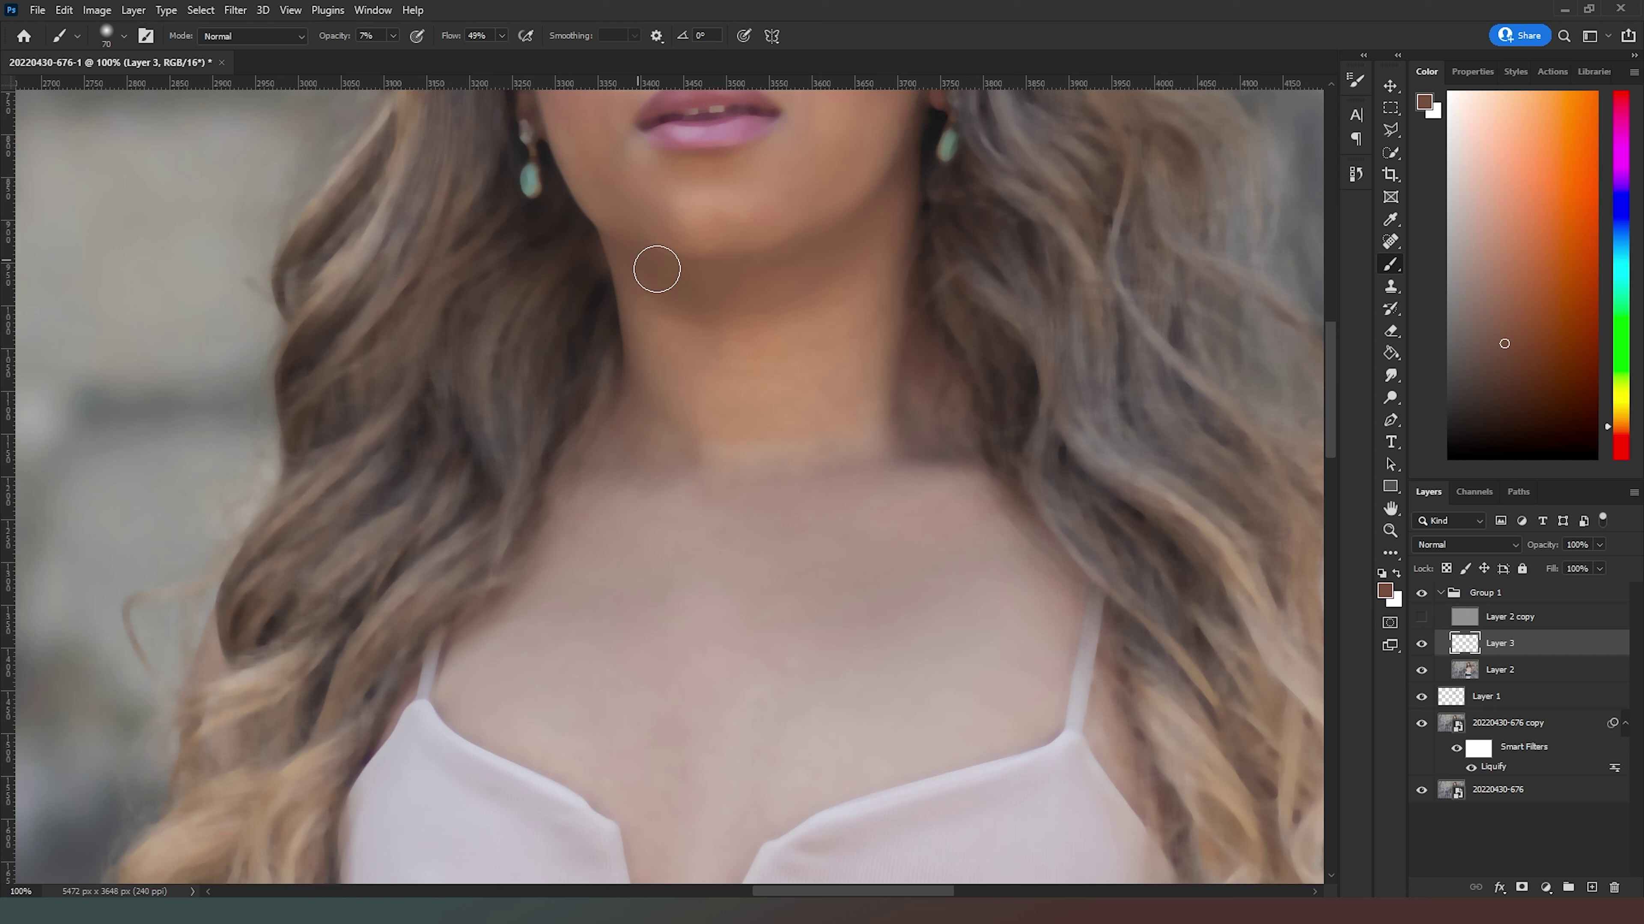
# Even out the neck with sampled neck tones, then sample a lighter cheek tone from the face.
pyautogui.keyDown('alt'); pyautogui.click(796, 323); pyautogui.keyUp('alt')
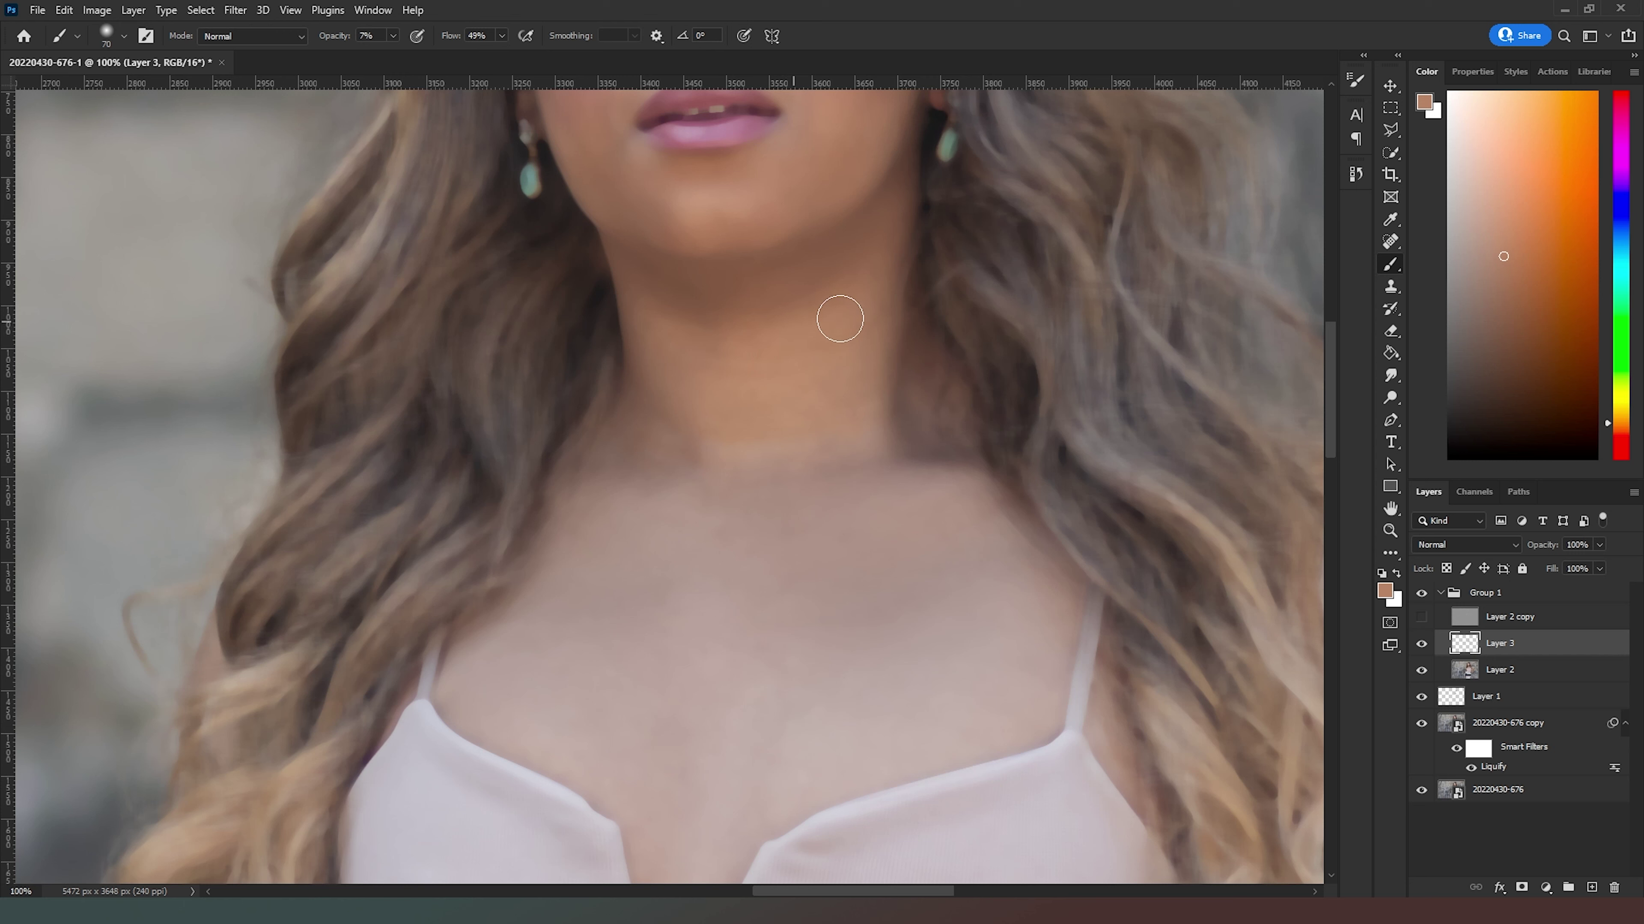
pyautogui.keyDown('alt'); pyautogui.click(880, 310); pyautogui.keyUp('alt')
pyautogui.moveTo(864, 364)
pyautogui.mouseDown()
pyautogui.moveTo(872, 296)
pyautogui.moveTo(847, 389)
pyautogui.moveTo(866, 312)
pyautogui.moveTo(844, 327)
pyautogui.mouseUp()
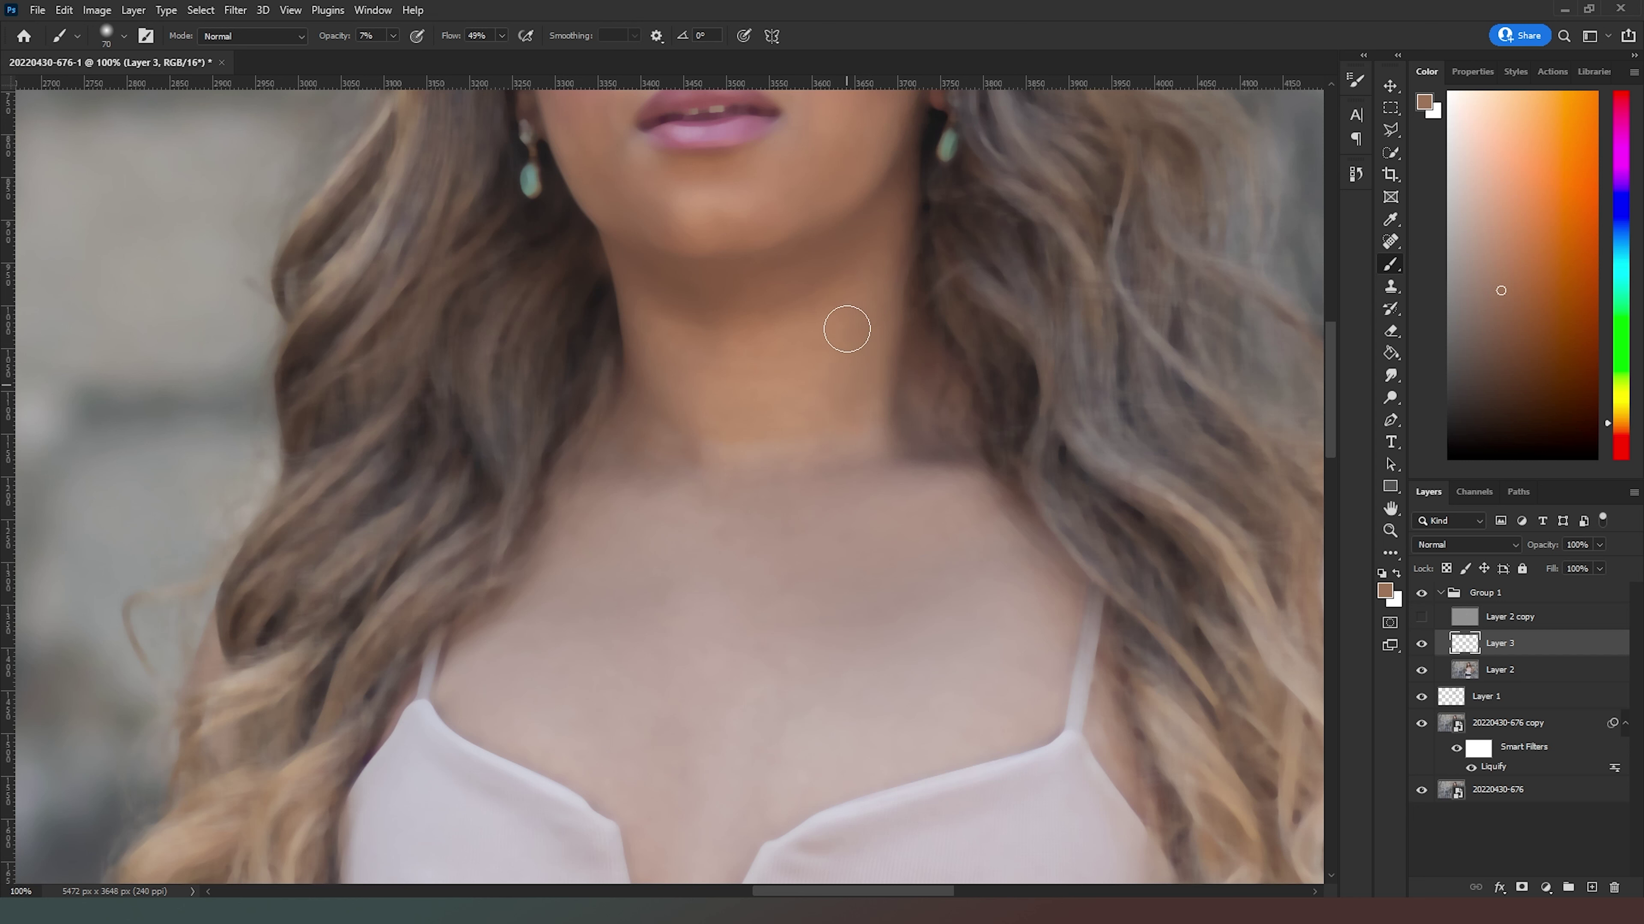
pyautogui.keyDown('alt'); pyautogui.click(816, 337); pyautogui.keyUp('alt')
pyautogui.keyDown('alt'); pyautogui.click(832, 456); pyautogui.keyUp('alt')
pyautogui.keyDown('alt'); pyautogui.click(684, 430); pyautogui.keyUp('alt')
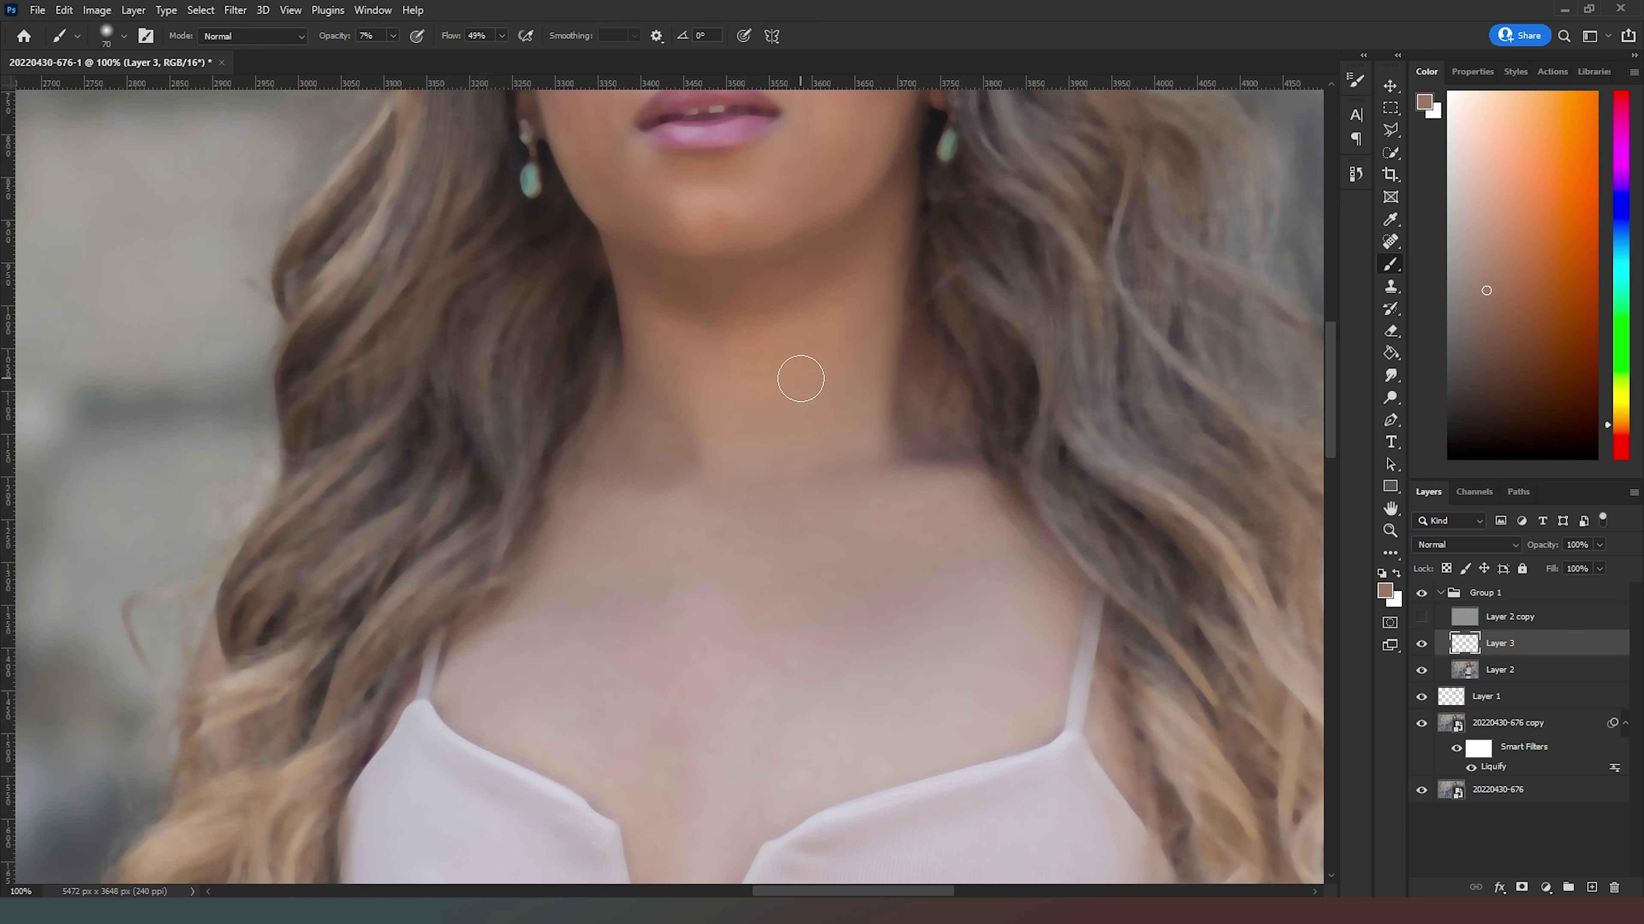
pyautogui.moveTo(833, 385); pyautogui.dragTo(821, 680)
pyautogui.keyDown('alt'); pyautogui.click(821, 270); pyautogui.keyUp('alt')
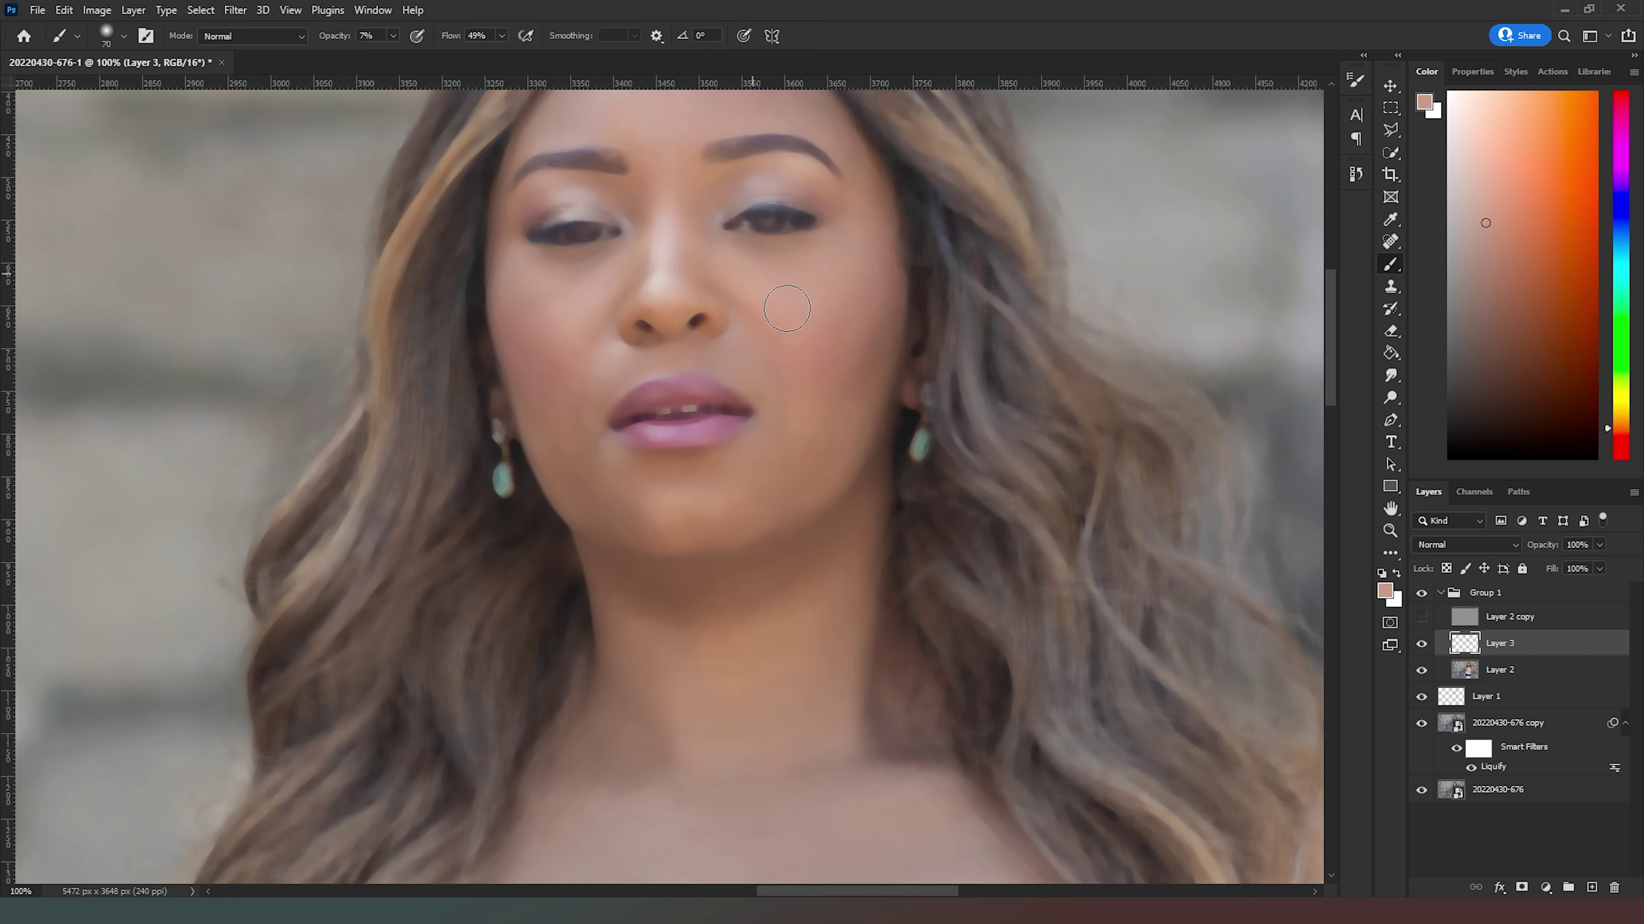
# Sample a range of cheek and nose-side skin tones on Layer 3.
pyautogui.keyDown('alt'); pyautogui.click(607, 267); pyautogui.keyUp('alt')
pyautogui.keyDown('alt'); pyautogui.click(537, 354); pyautogui.keyUp('alt')
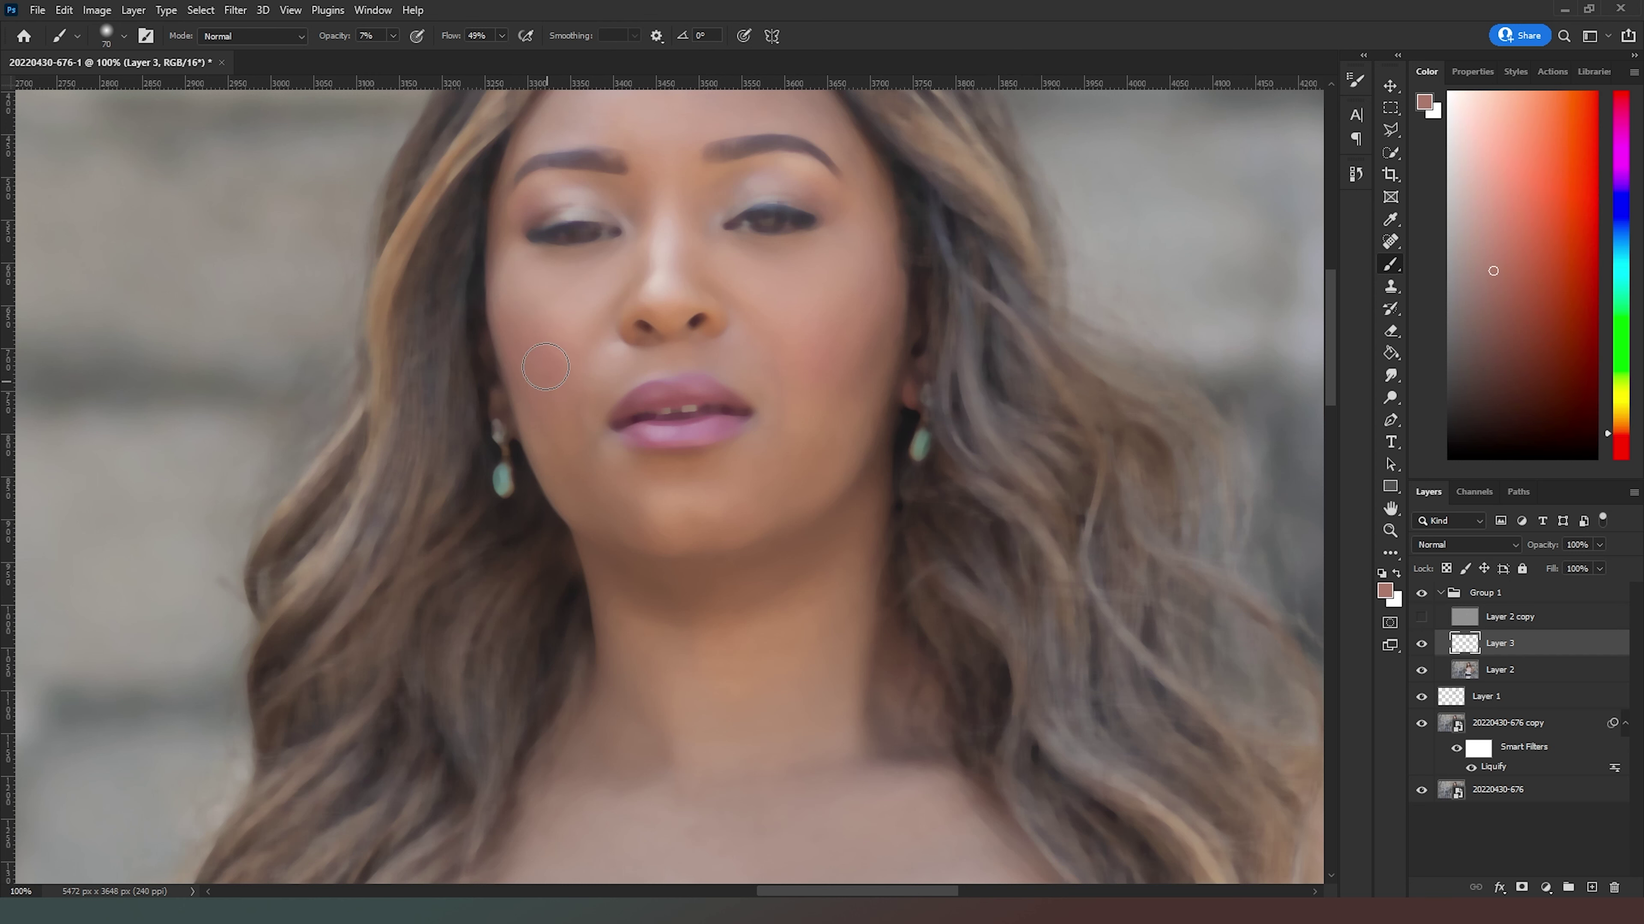
pyautogui.keyDown('alt'); pyautogui.click(843, 348); pyautogui.keyUp('alt')
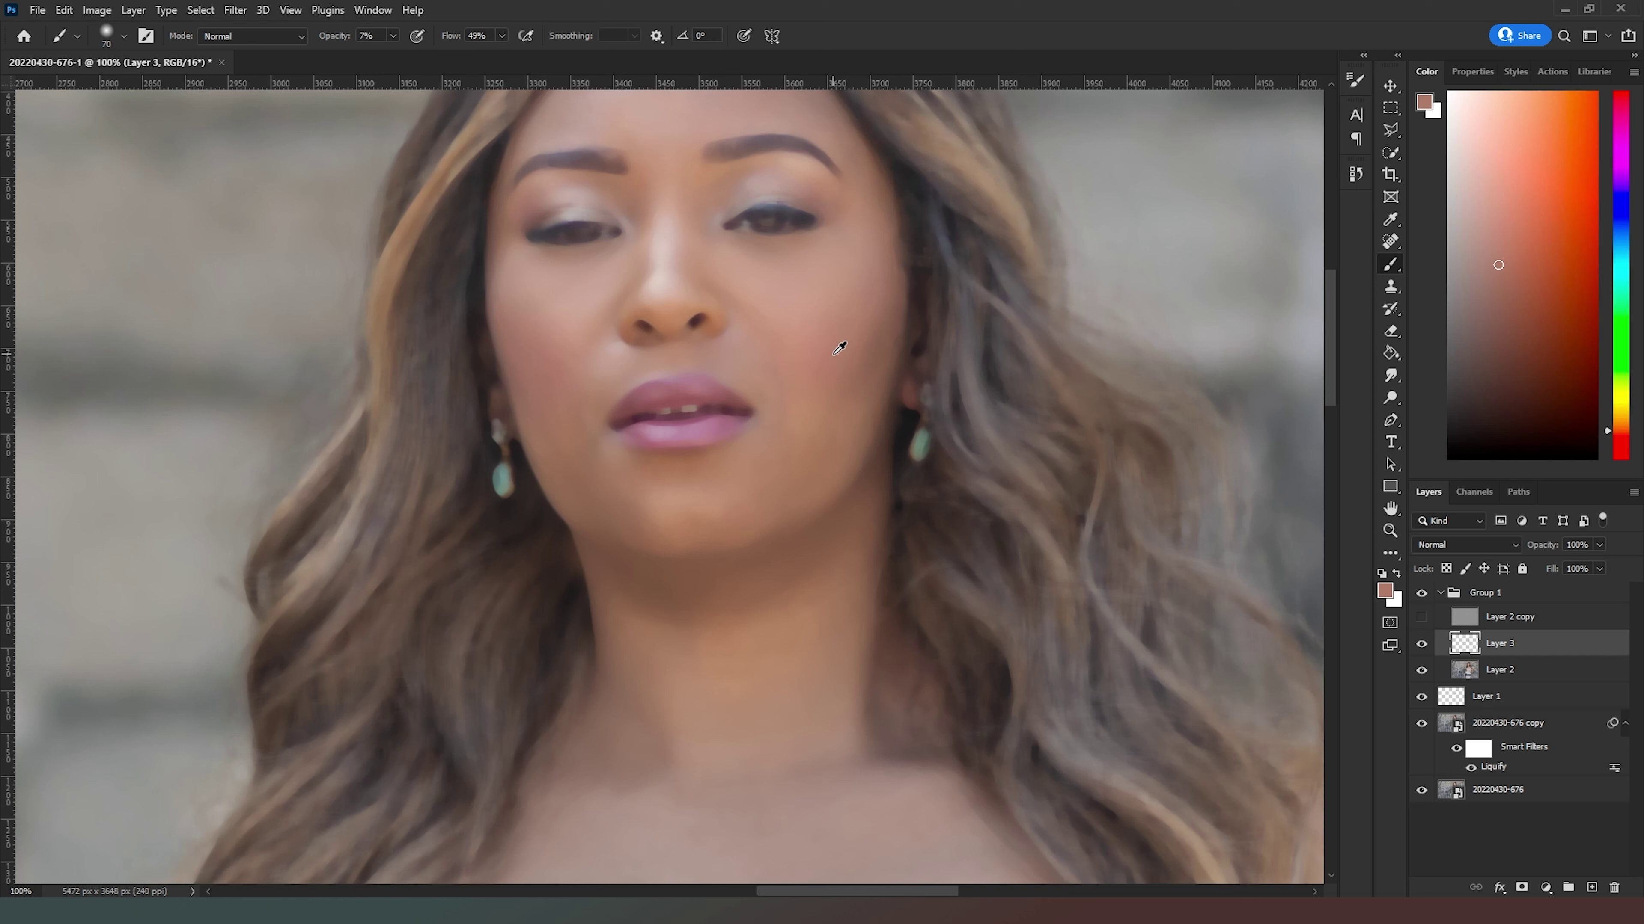
pyautogui.keyDown('alt'); pyautogui.click(873, 351); pyautogui.keyUp('alt')
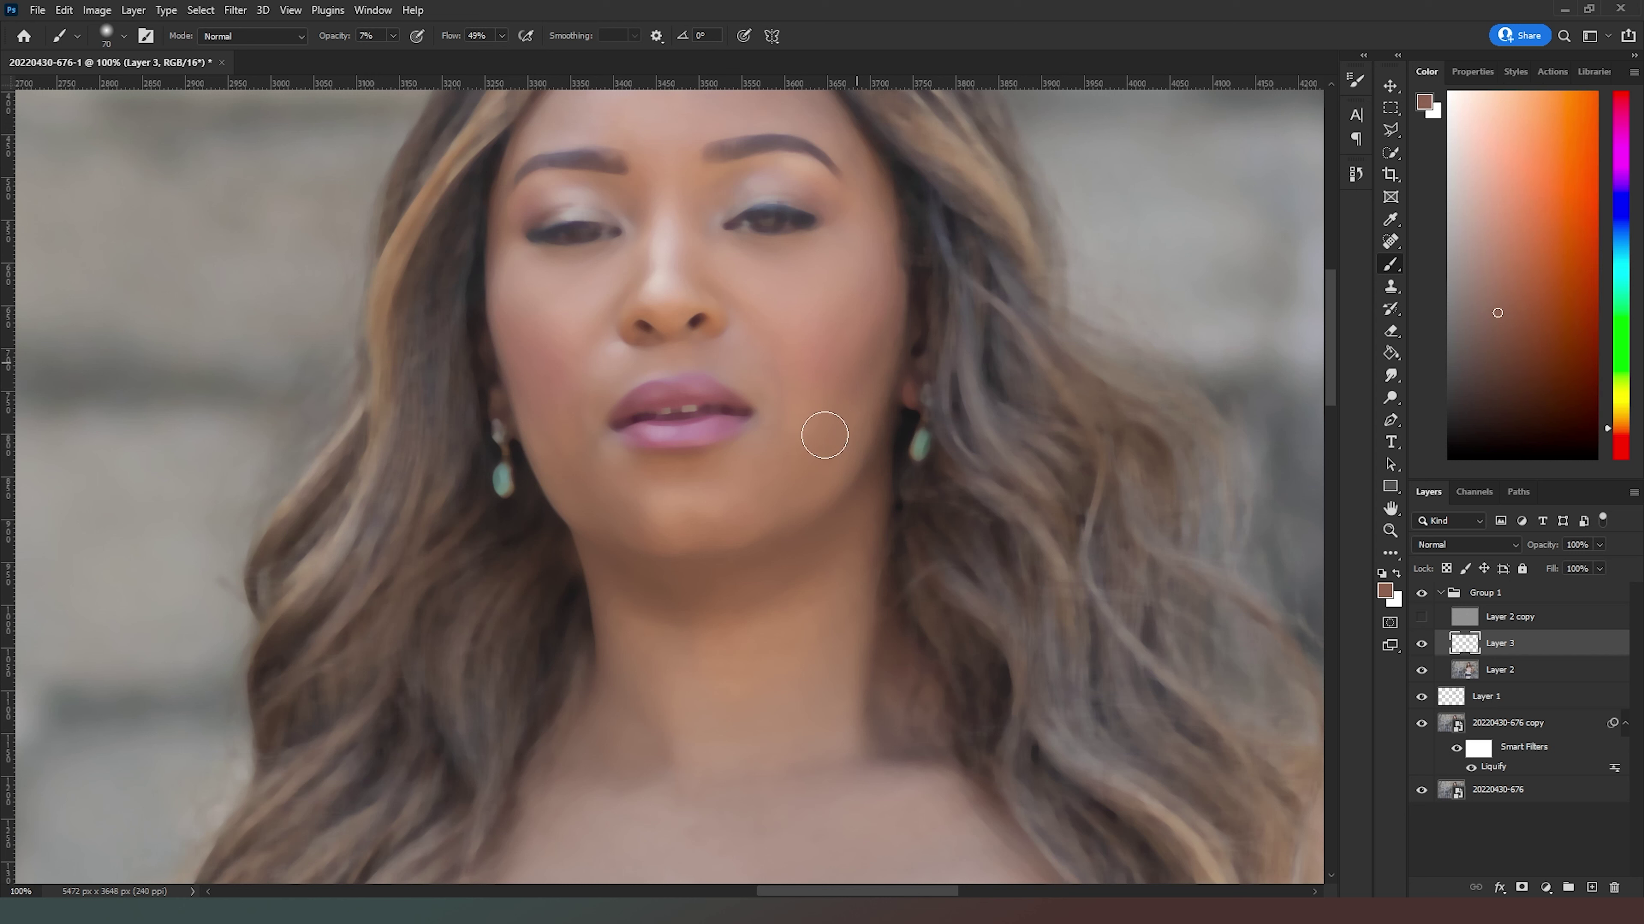
pyautogui.keyDown('alt'); pyautogui.click(860, 408); pyautogui.keyUp('alt')
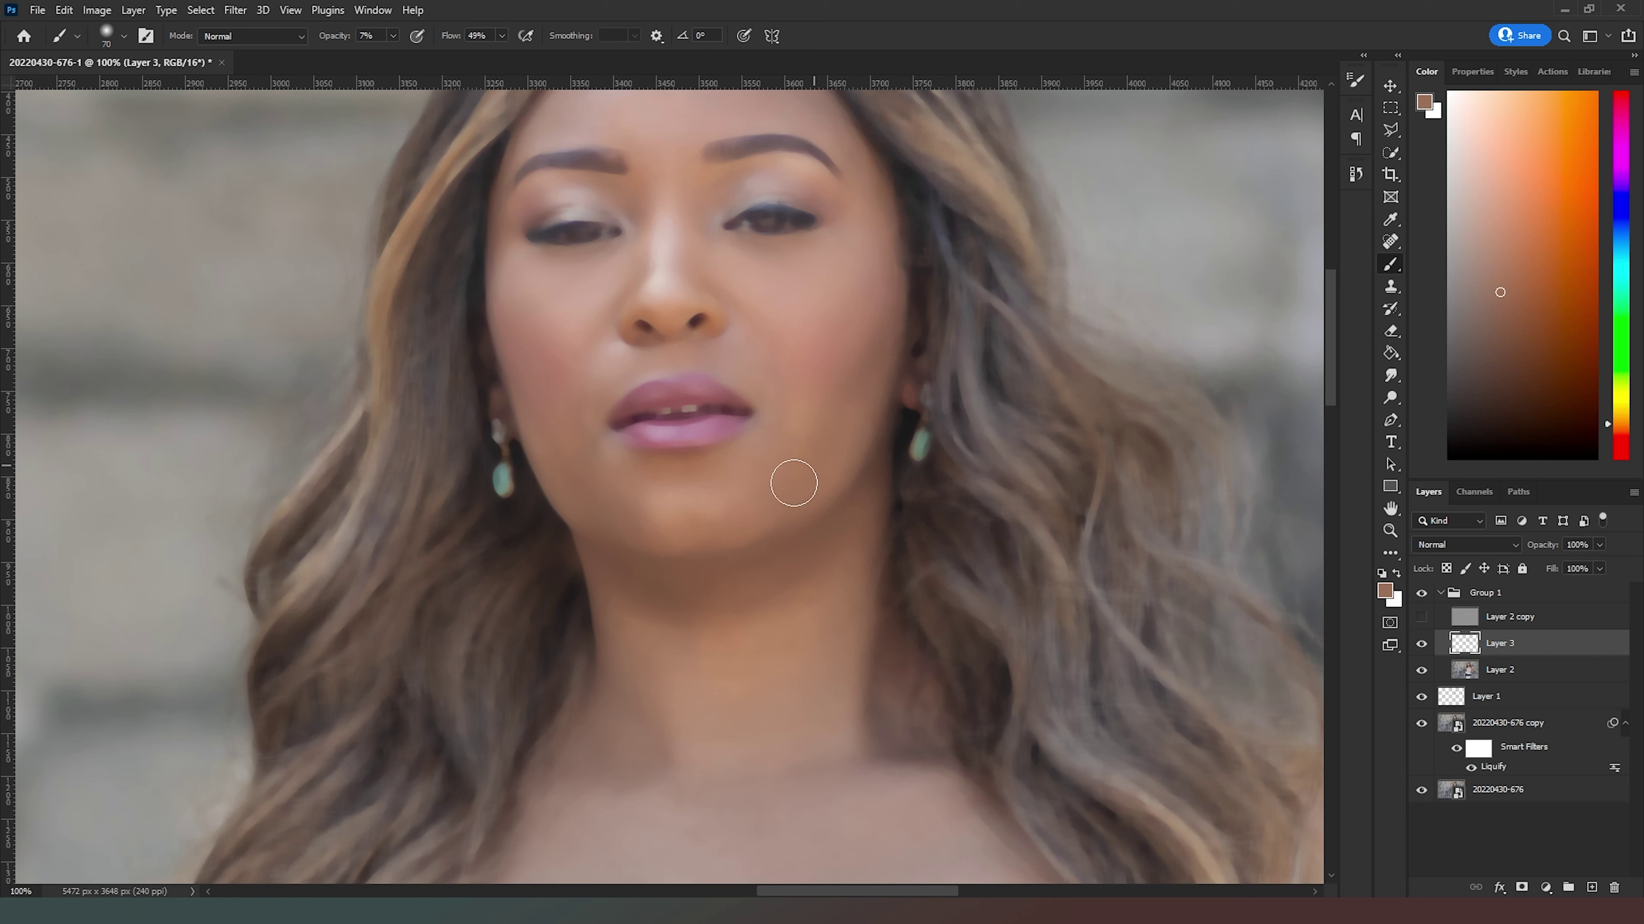
pyautogui.keyDown('alt'); pyautogui.click(553, 452); pyautogui.keyUp('alt')
pyautogui.keyDown('alt'); pyautogui.click(672, 501); pyautogui.keyUp('alt')
pyautogui.keyDown('alt'); pyautogui.click(621, 354); pyautogui.keyUp('alt')
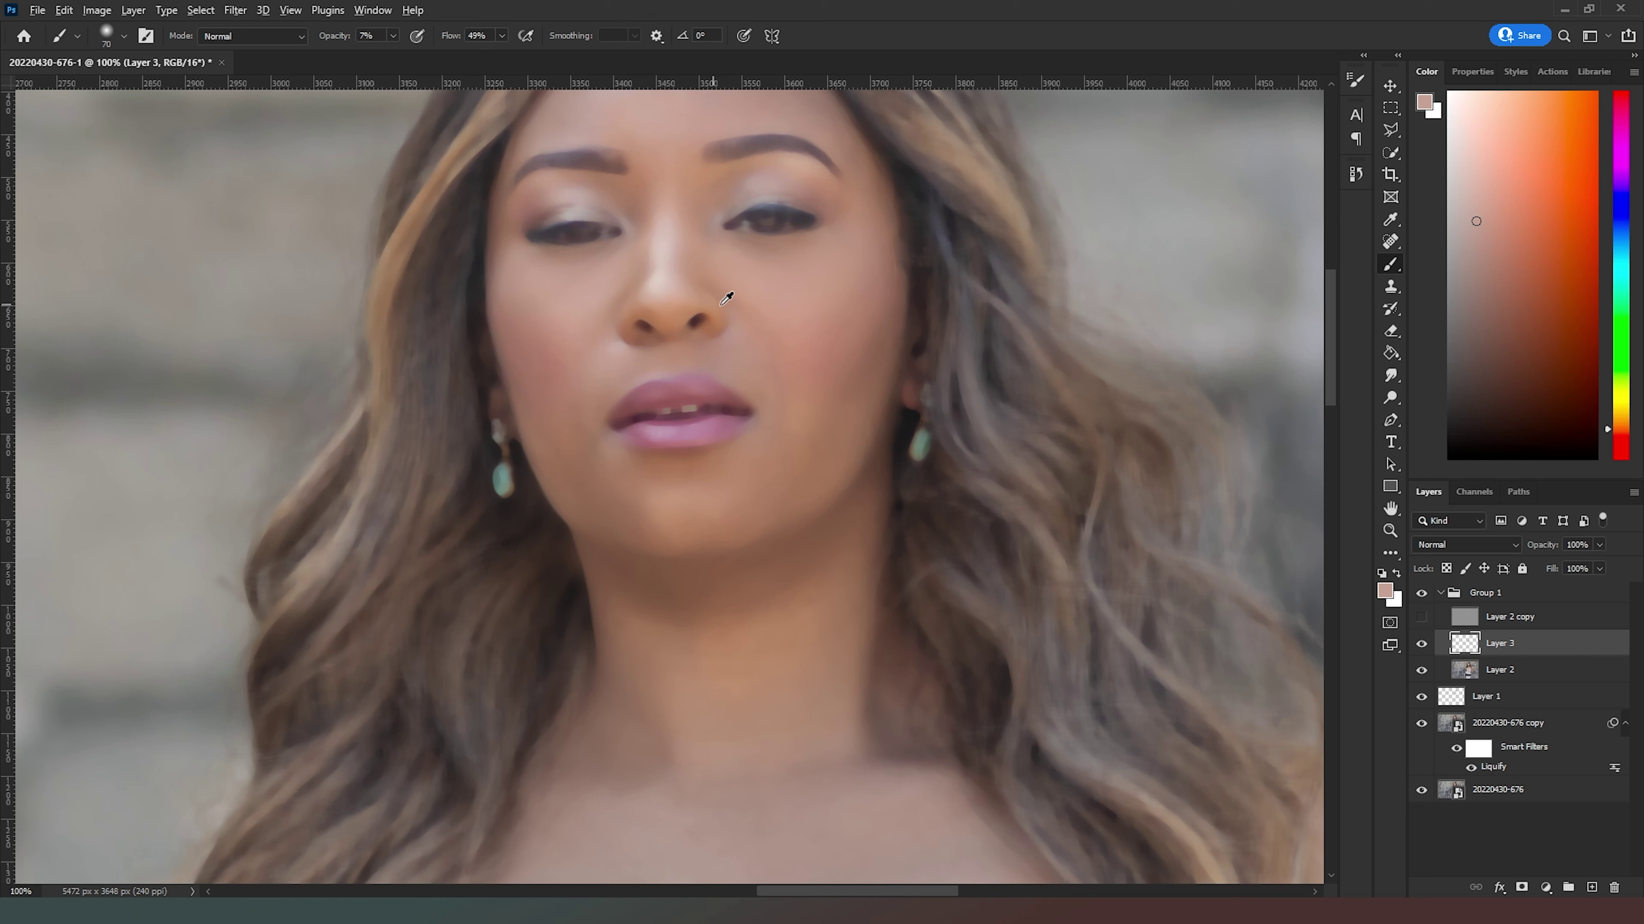
pyautogui.keyDown('alt'); pyautogui.click(755, 272); pyautogui.keyUp('alt')
# Smooth the forehead with a larger brush and pinker, warmer sampled tones.
pyautogui.moveTo(811, 389); pyautogui.dragTo(816, 393)
pyautogui.moveTo(799, 324); pyautogui.dragTo(837, 440)
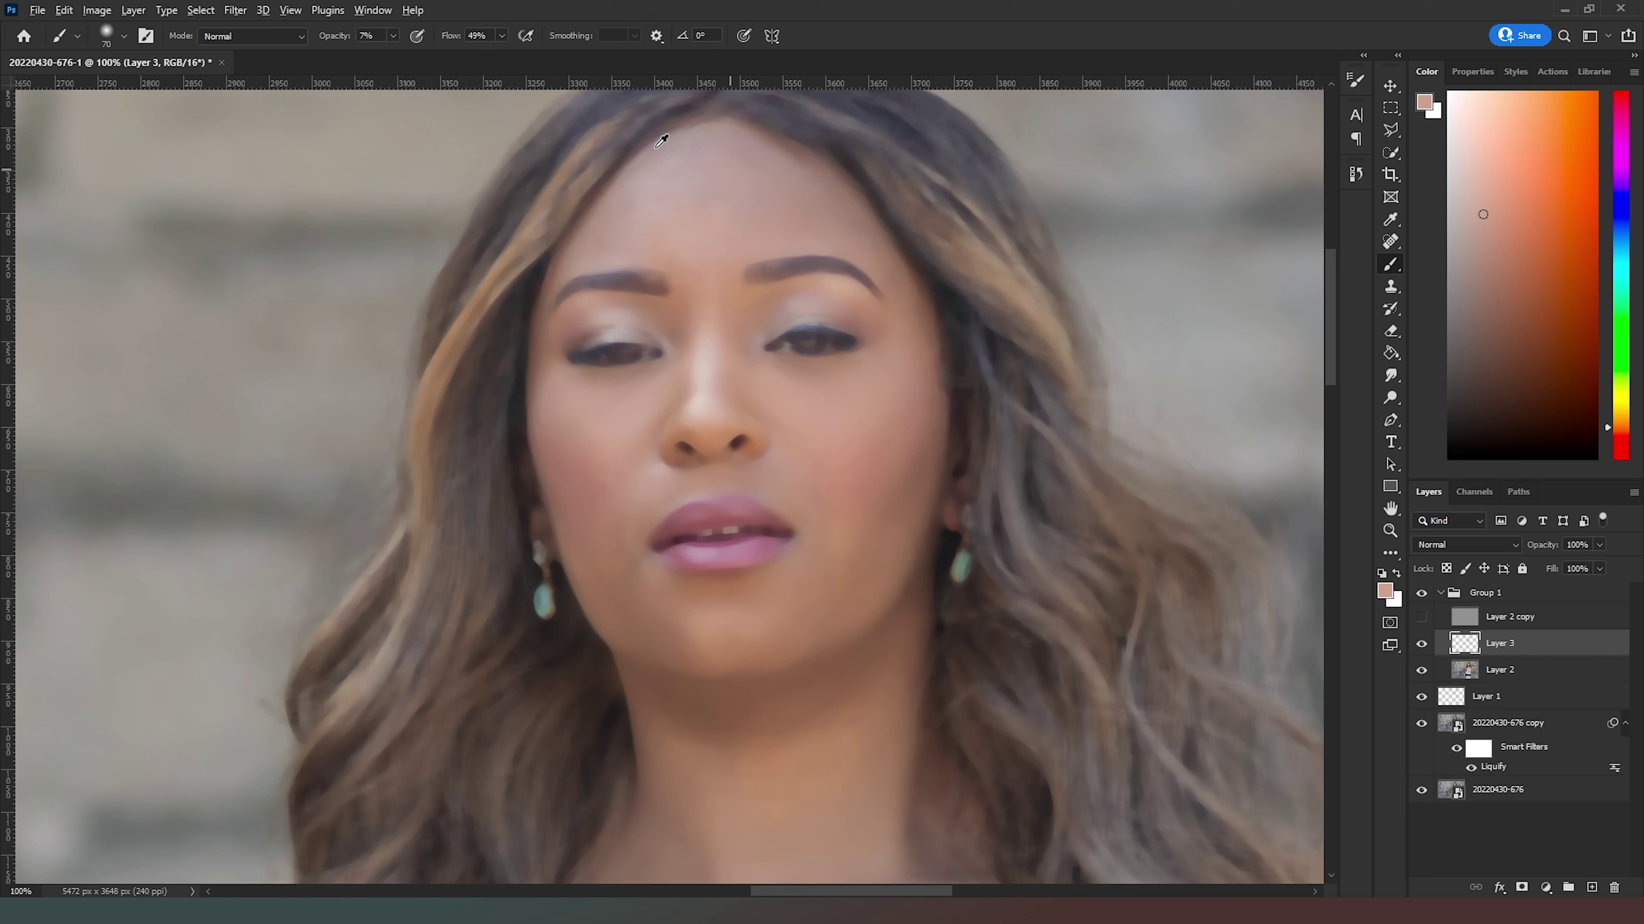
pyautogui.keyDown('alt'); pyautogui.click(685, 158); pyautogui.keyUp('alt')
pyautogui.press(']')
pyautogui.press(']')
pyautogui.press(']')
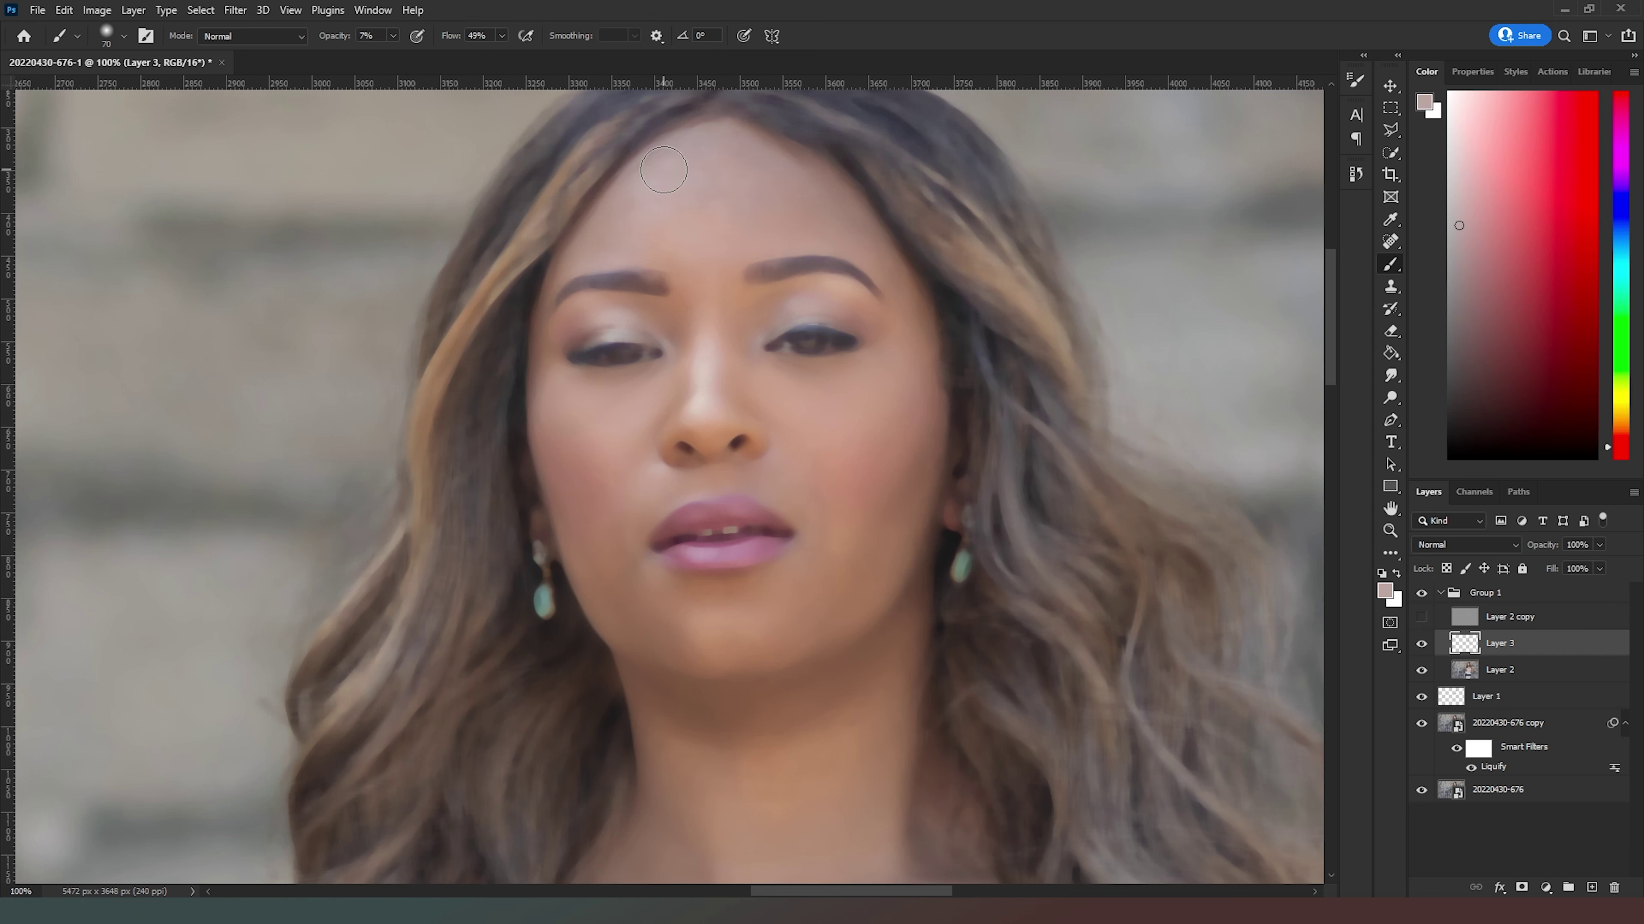
pyautogui.moveTo(687, 162)
pyautogui.mouseDown()
pyautogui.moveTo(701, 228)
pyautogui.moveTo(626, 246)
pyautogui.mouseUp()
pyautogui.keyDown('alt'); pyautogui.click(811, 205); pyautogui.keyUp('alt')
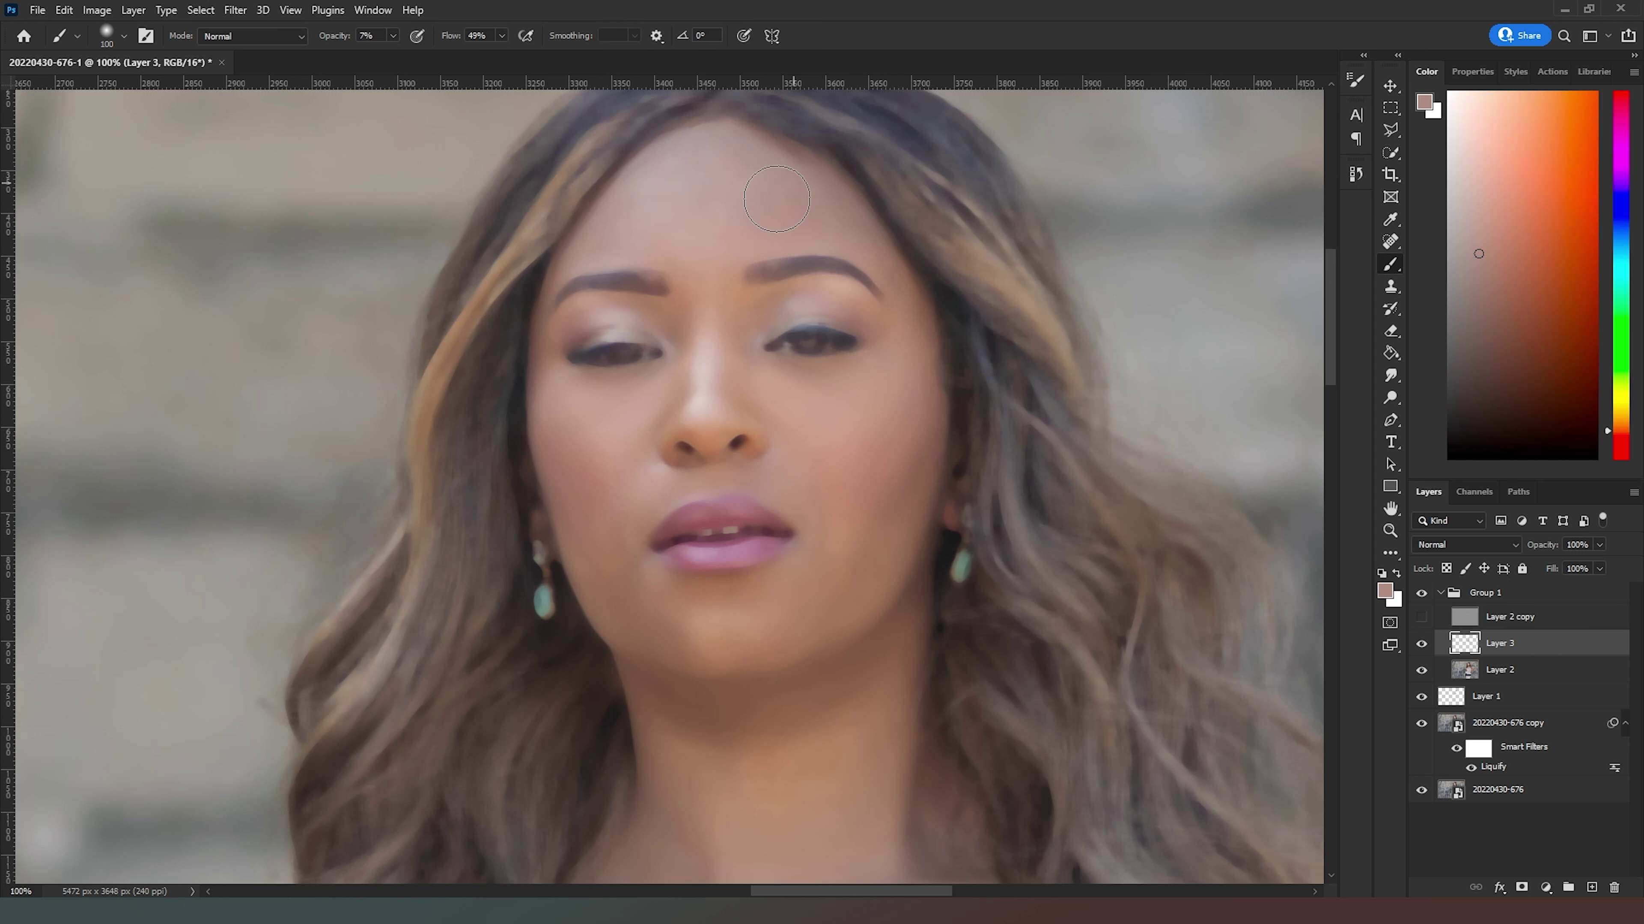
pyautogui.keyDown('alt'); pyautogui.click(705, 273); pyautogui.keyUp('alt')
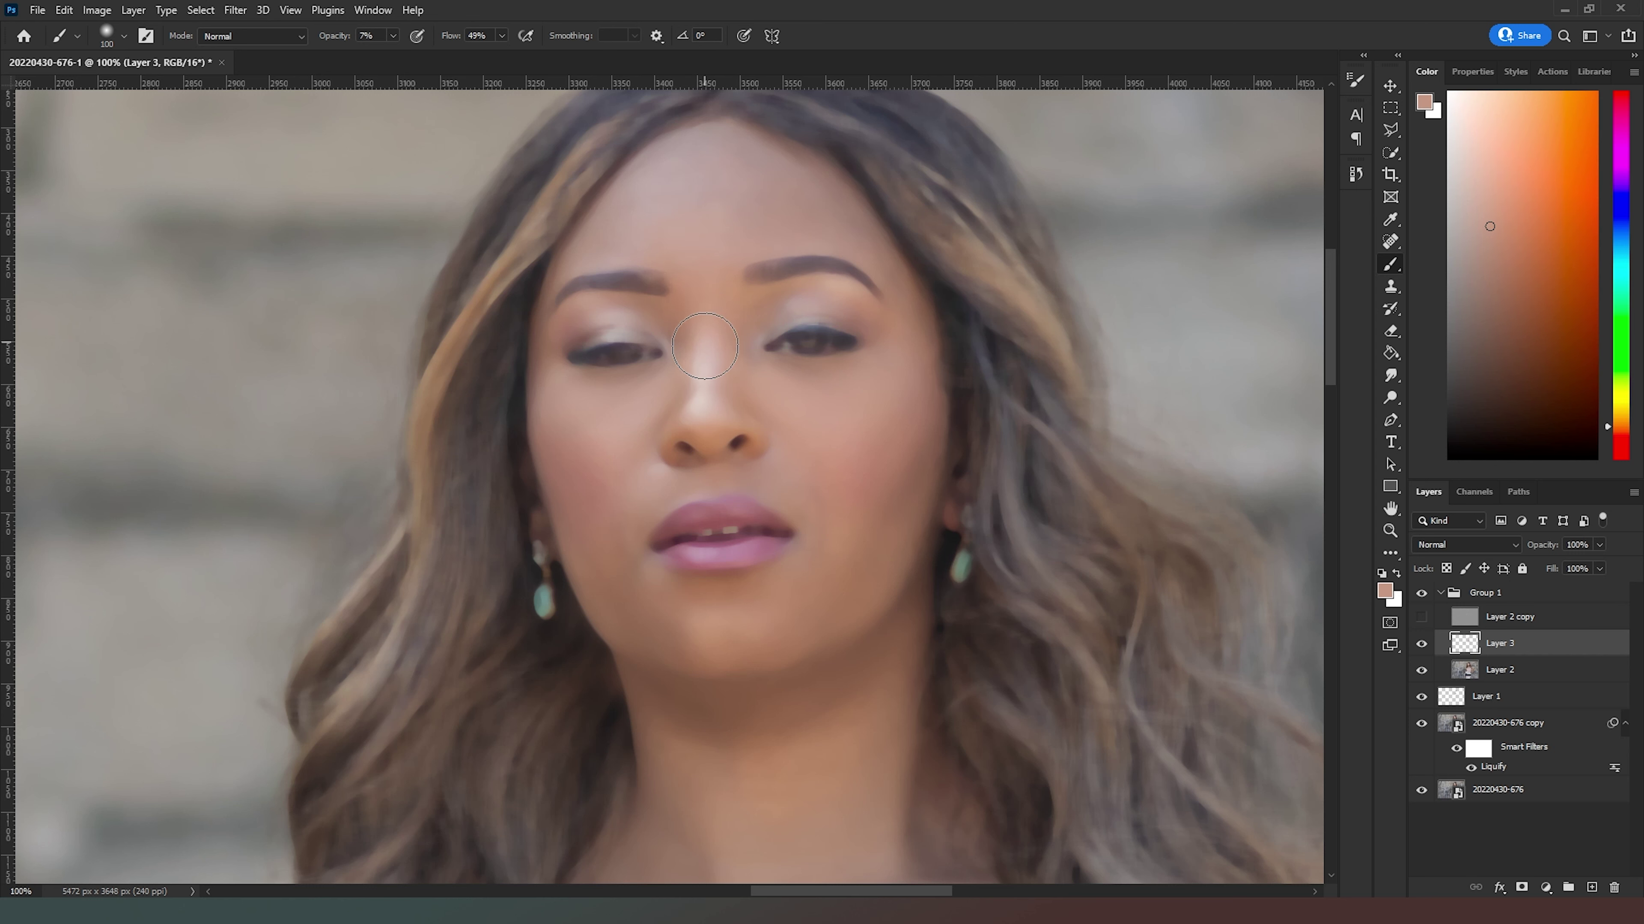
# Smooth the nose bridge, the cheek beside the nose, the chin and the jaw-hair edge.
pyautogui.keyDown('alt'); pyautogui.click(702, 361); pyautogui.keyUp('alt')
pyautogui.moveTo(699, 356)
pyautogui.mouseDown()
pyautogui.moveTo(701, 406)
pyautogui.moveTo(702, 363)
pyautogui.mouseUp()
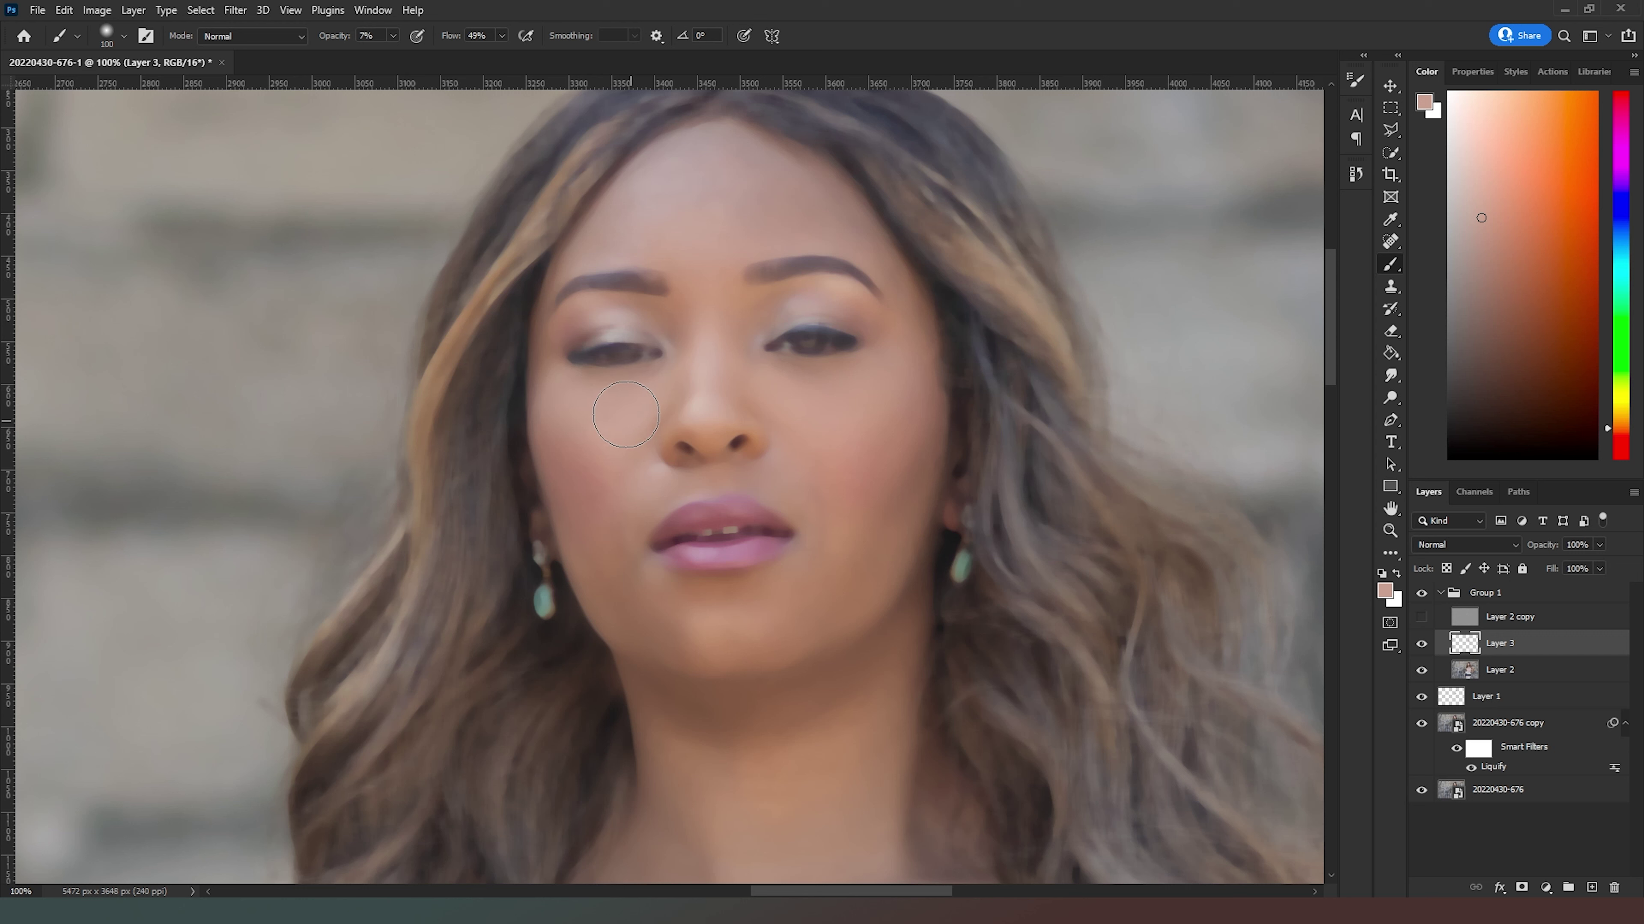
pyautogui.keyDown('alt'); pyautogui.click(857, 386); pyautogui.keyUp('alt')
pyautogui.moveTo(841, 405); pyautogui.dragTo(774, 469)
pyautogui.keyDown('alt'); pyautogui.click(711, 622); pyautogui.keyUp('alt')
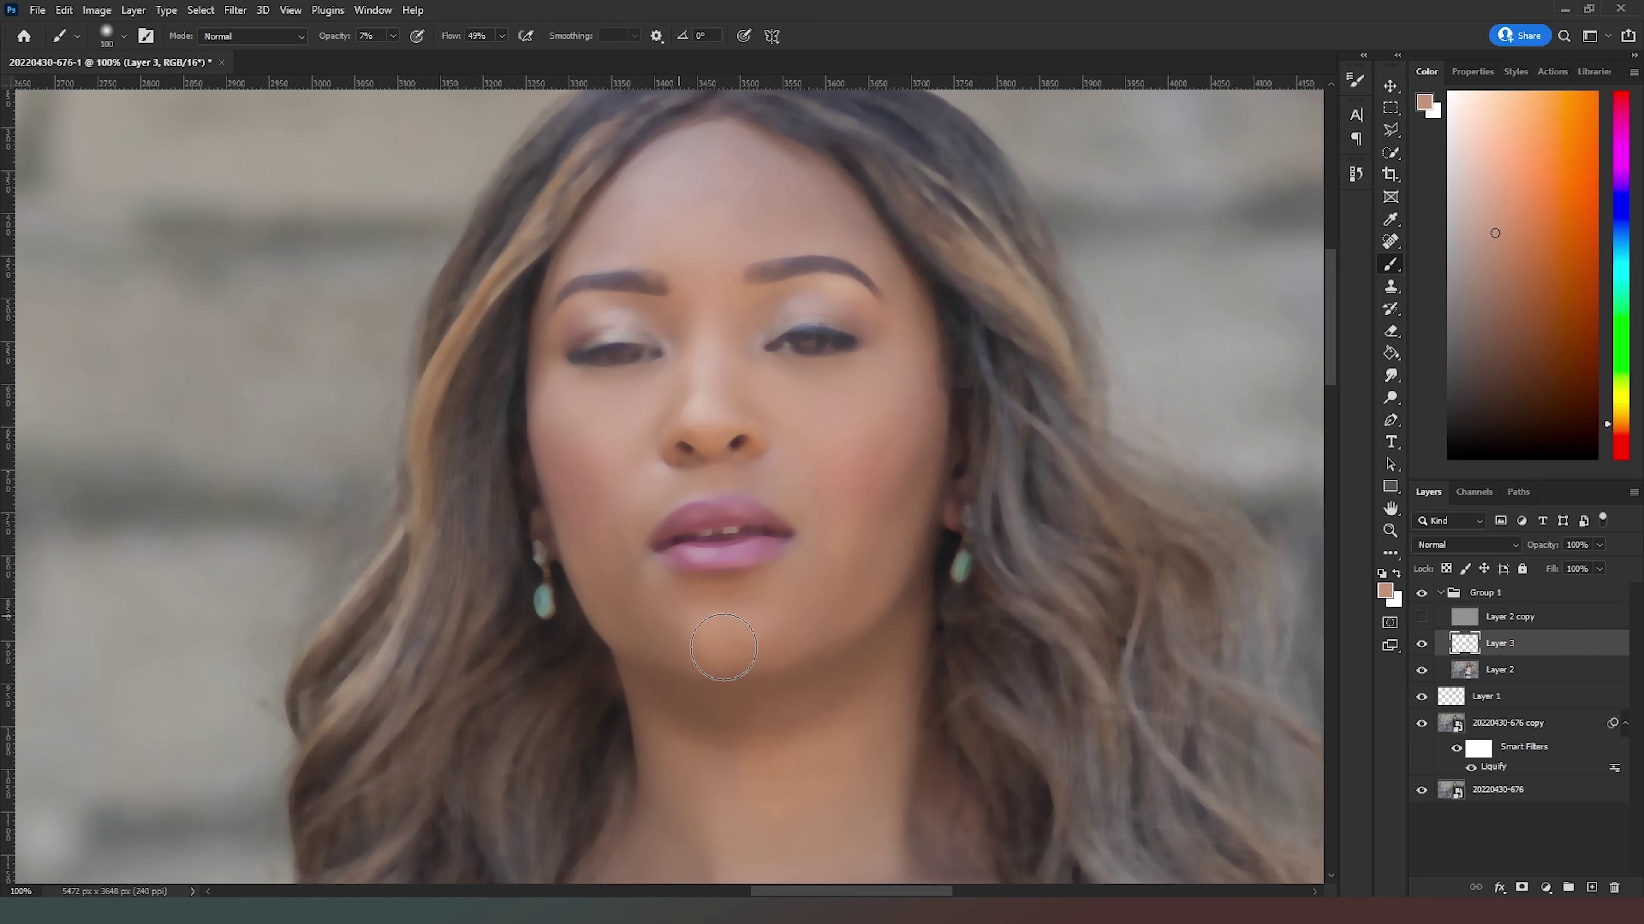
pyautogui.moveTo(695, 626)
pyautogui.mouseDown()
pyautogui.moveTo(747, 643)
pyautogui.moveTo(683, 618)
pyautogui.moveTo(799, 624)
pyautogui.mouseUp()
pyautogui.keyDown('alt'); pyautogui.click(914, 473); pyautogui.keyUp('alt')
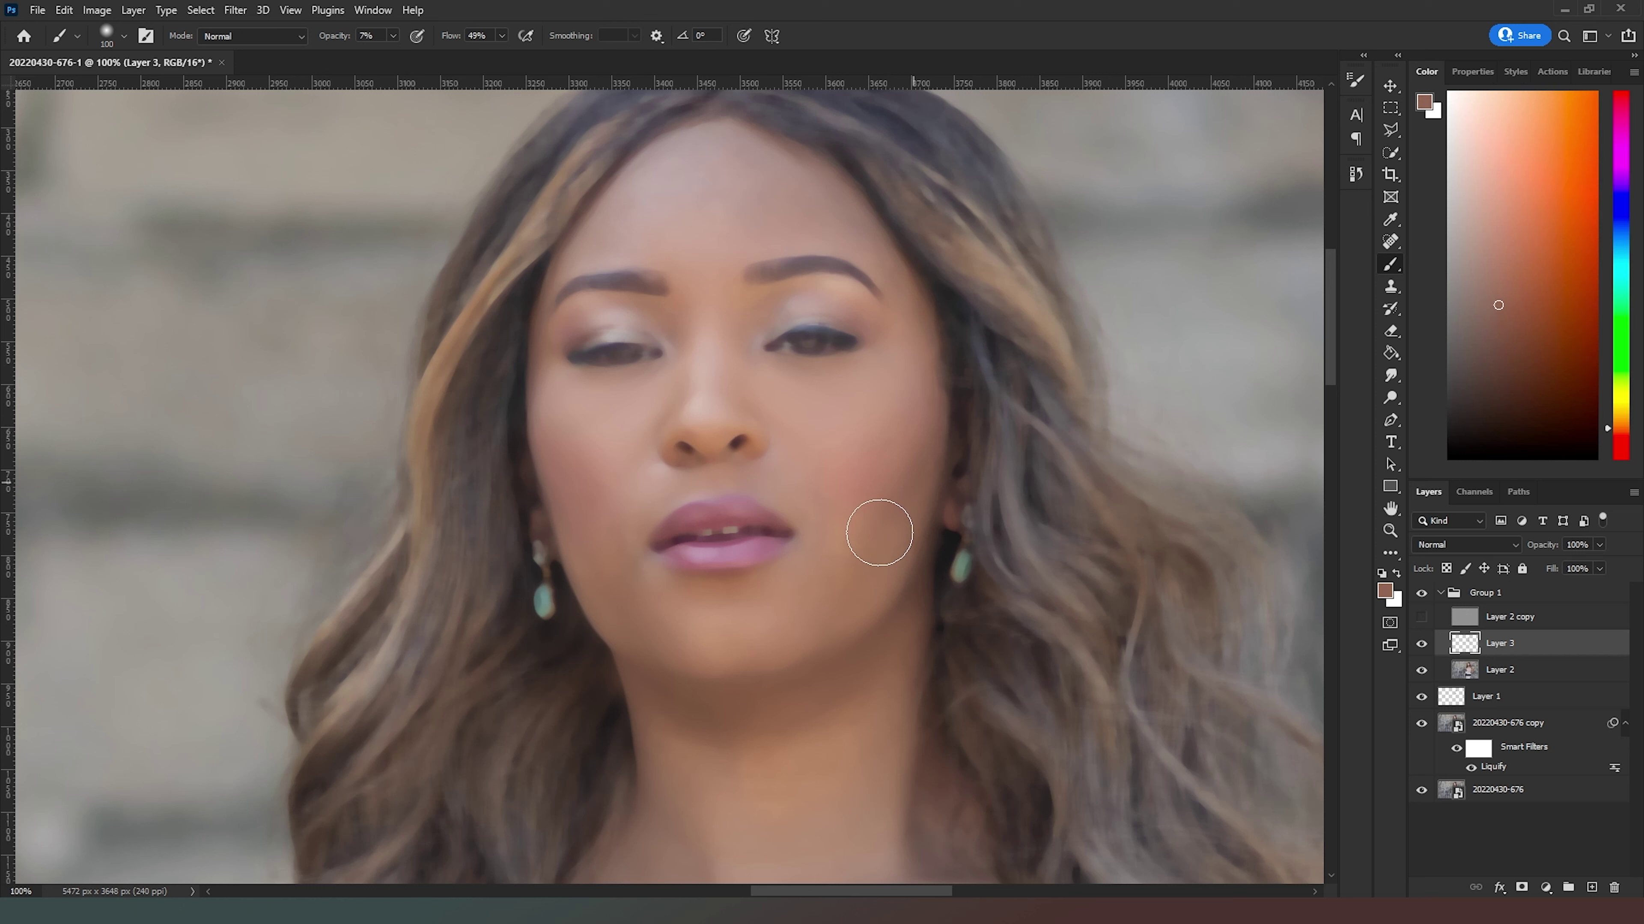
pyautogui.keyDown('alt'); pyautogui.click(564, 508); pyautogui.keyUp('alt')
pyautogui.moveTo(1090, 598); pyautogui.dragTo(1123, 579)
# Sample skin tones from the arm, elbow crease and forearm, resizing the brush between 200 and 100.
pyautogui.moveTo(968, 664); pyautogui.dragTo(607, 583)
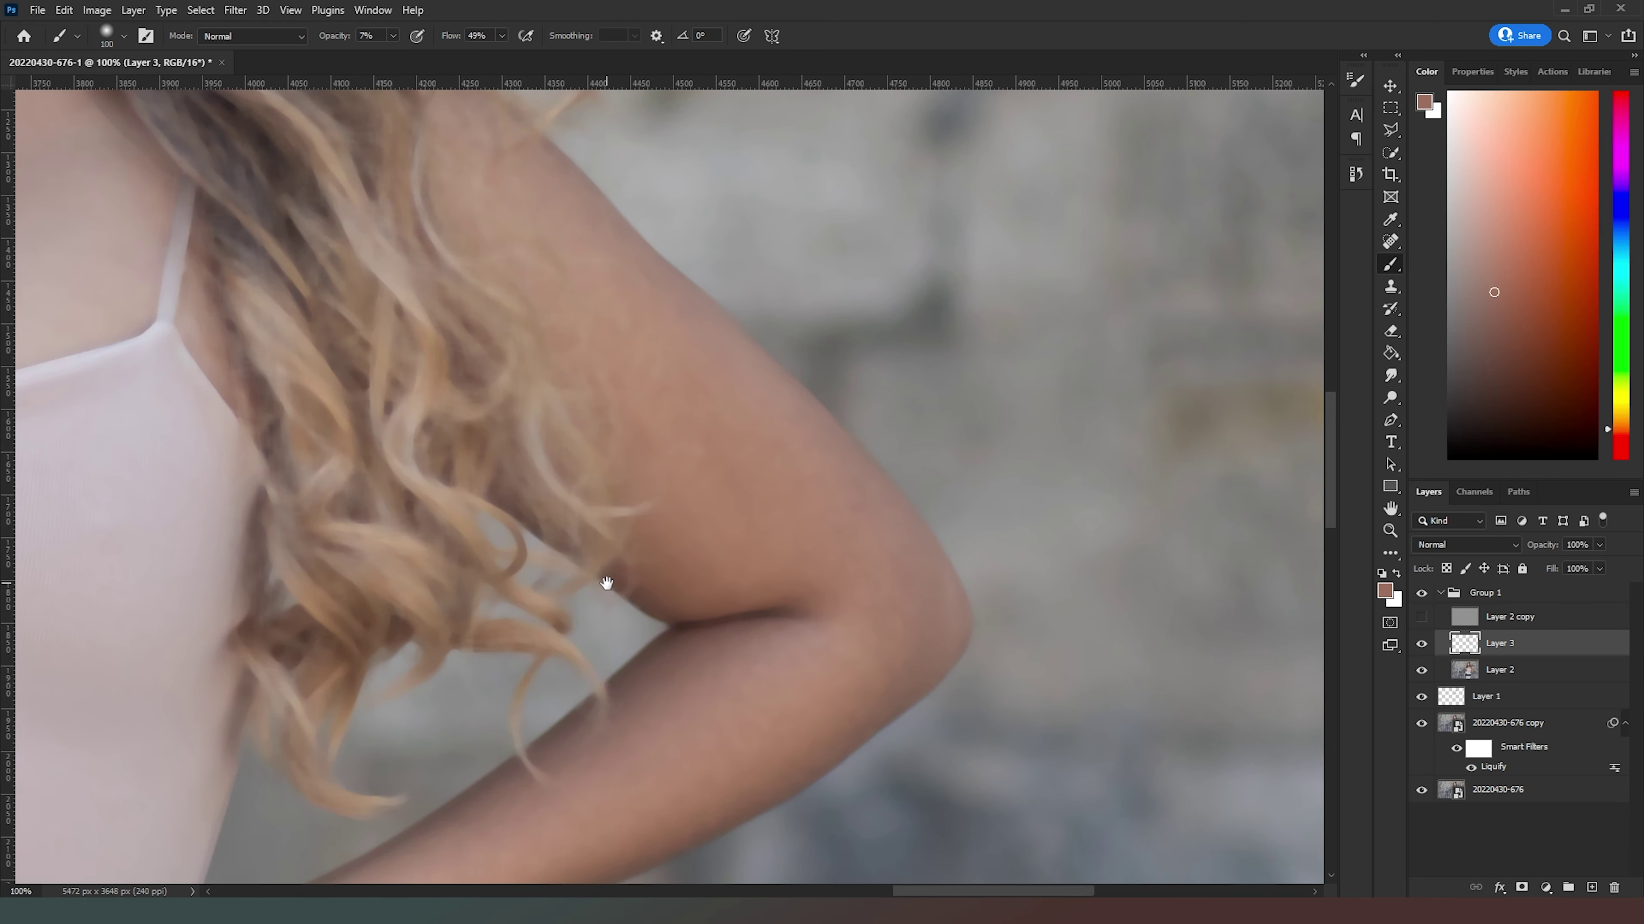
pyautogui.keyDown('alt'); pyautogui.click(735, 465); pyautogui.keyUp('alt')
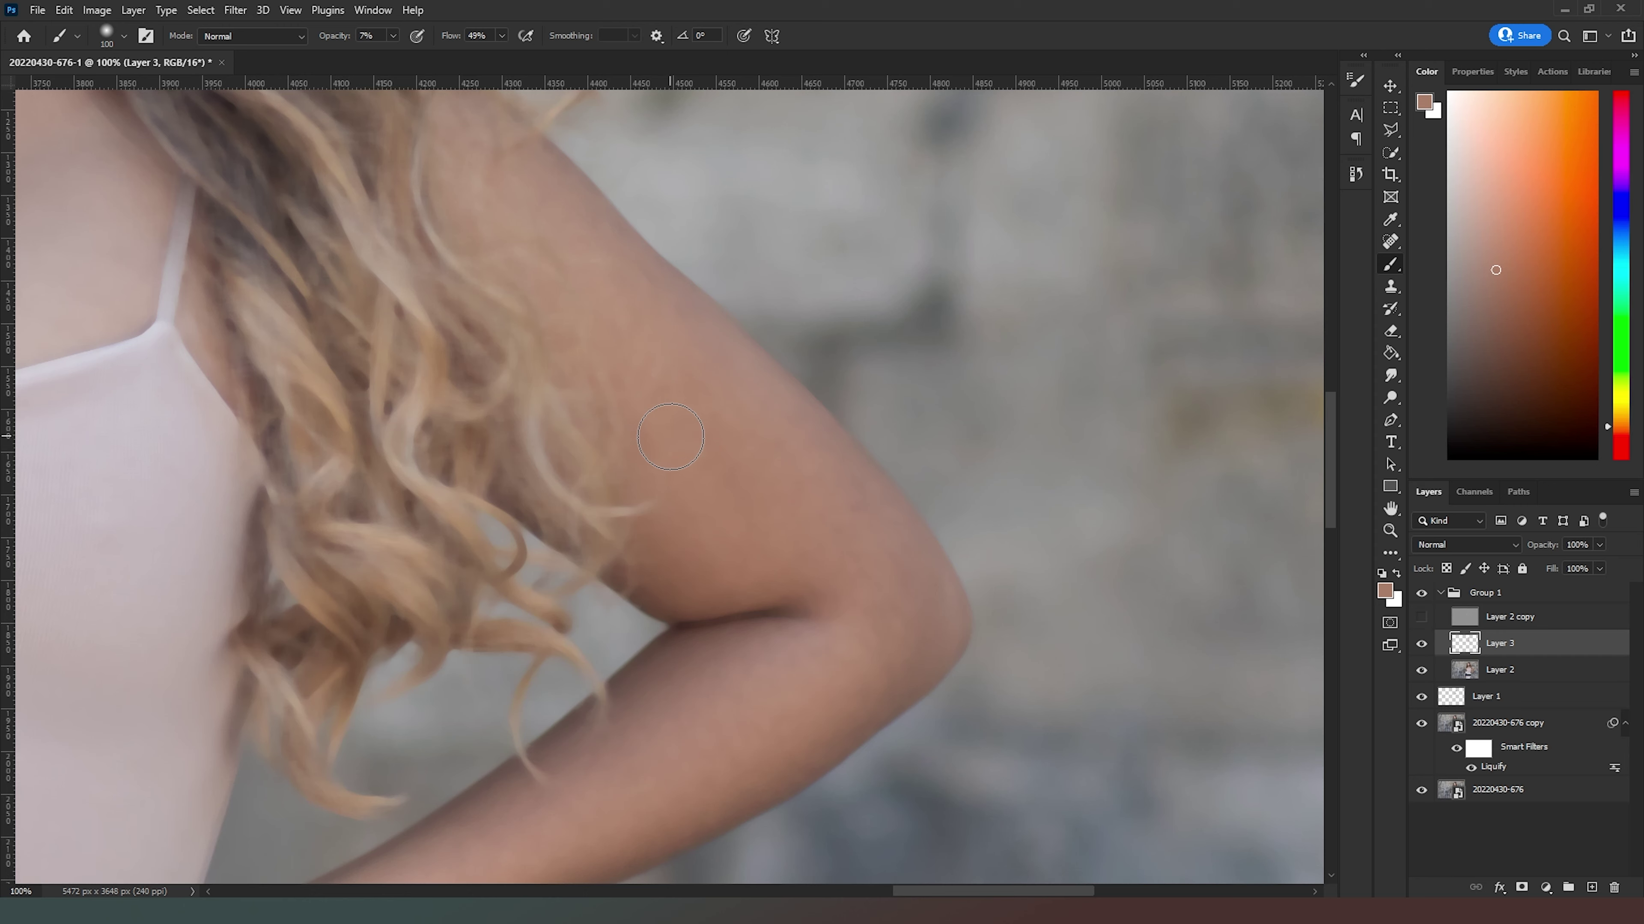
pyautogui.press(']')
pyautogui.keyDown('alt'); pyautogui.click(764, 638); pyautogui.keyUp('alt')
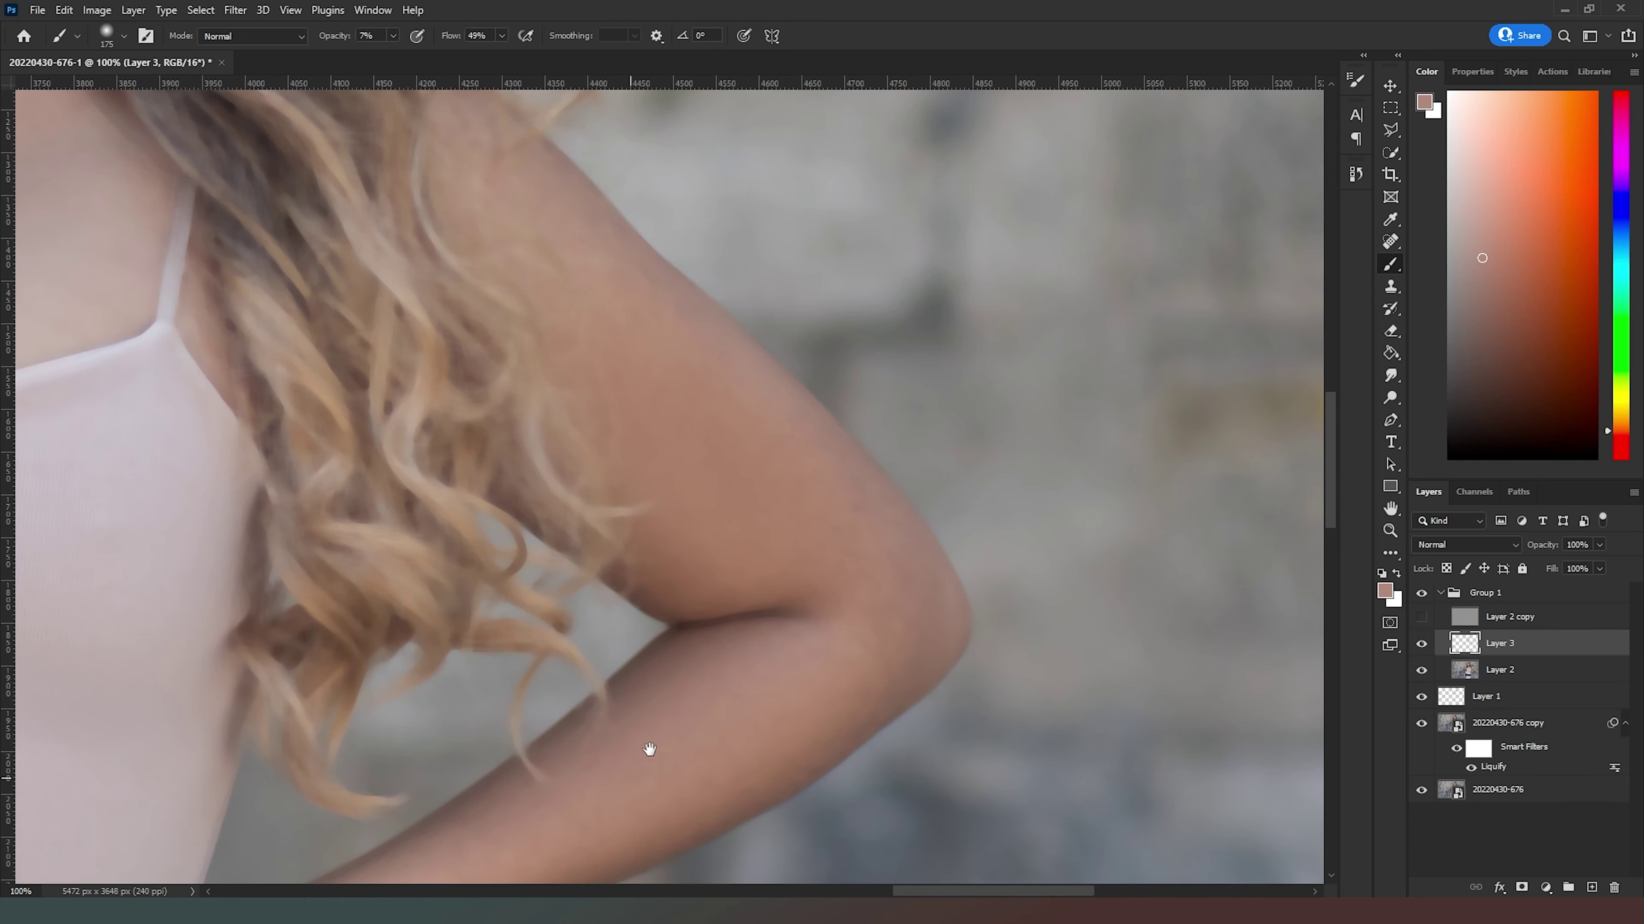
pyautogui.moveTo(649, 749); pyautogui.dragTo(860, 565)
pyautogui.press('[')
pyautogui.press('[')
pyautogui.press('[')
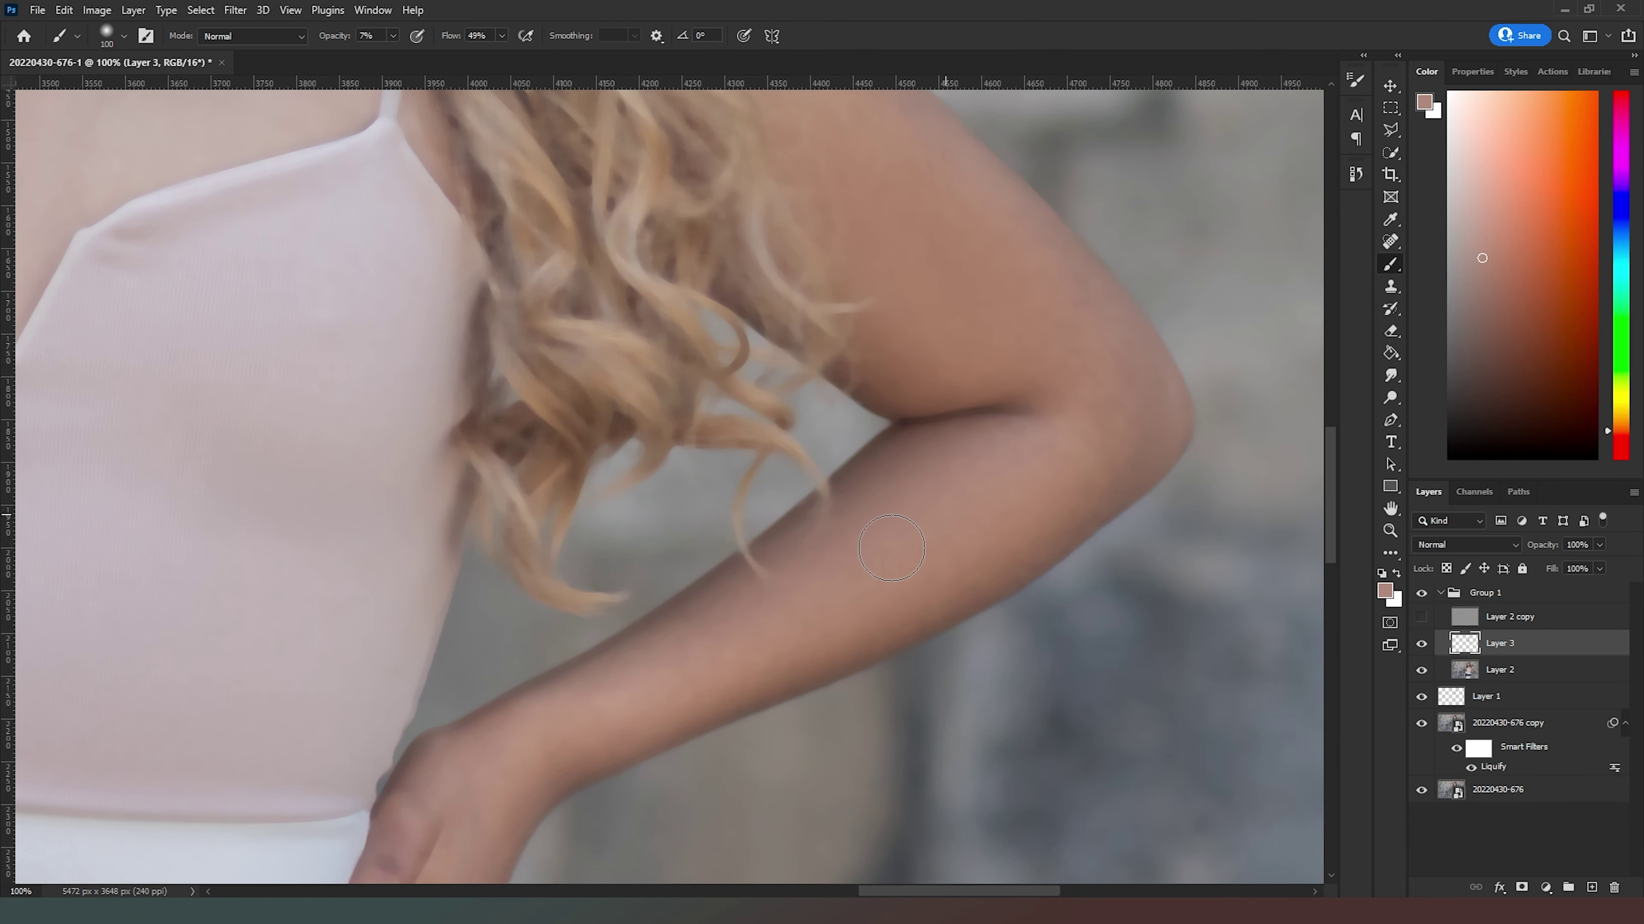
pyautogui.keyDown('alt'); pyautogui.click(612, 696); pyautogui.keyUp('alt')
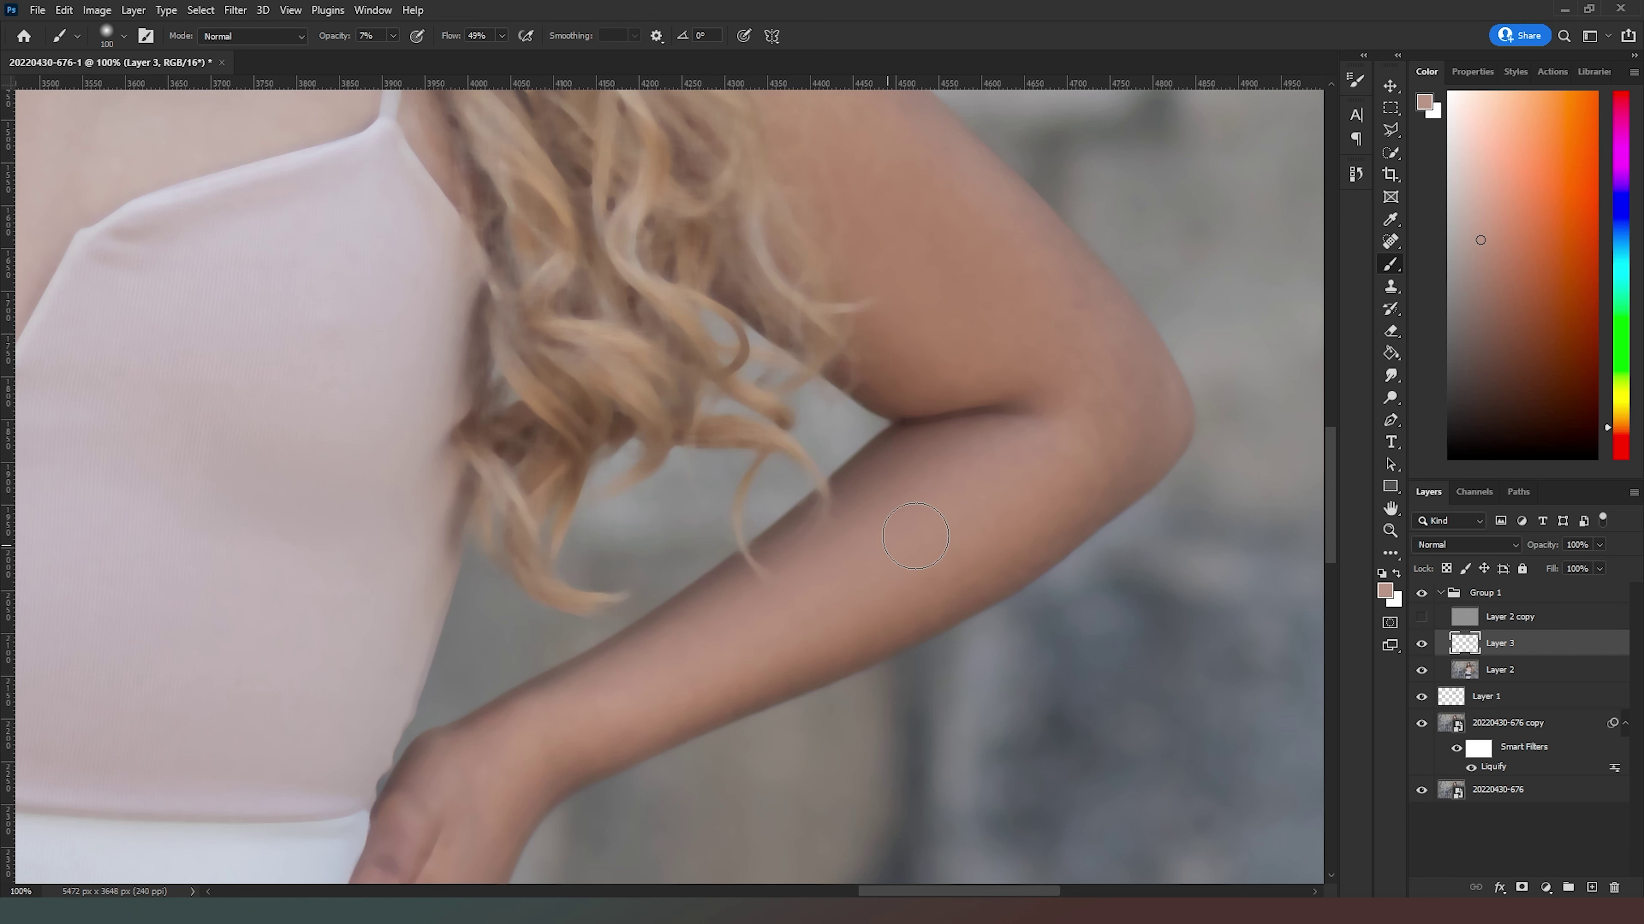
# Paint a sampled tan over the elbow to even it, then sample the upper-arm colour.
pyautogui.keyDown('alt'); pyautogui.click(1075, 470); pyautogui.keyUp('alt')
pyautogui.keyDown('alt'); pyautogui.click(1094, 523); pyautogui.keyUp('alt')
pyautogui.keyDown('alt'); pyautogui.click(716, 598); pyautogui.keyUp('alt')
pyautogui.keyDown('alt'); pyautogui.click(760, 566); pyautogui.keyUp('alt')
pyautogui.keyDown('alt'); pyautogui.click(1038, 443); pyautogui.keyUp('alt')
pyautogui.keyDown('alt'); pyautogui.click(1006, 315); pyautogui.keyUp('alt')
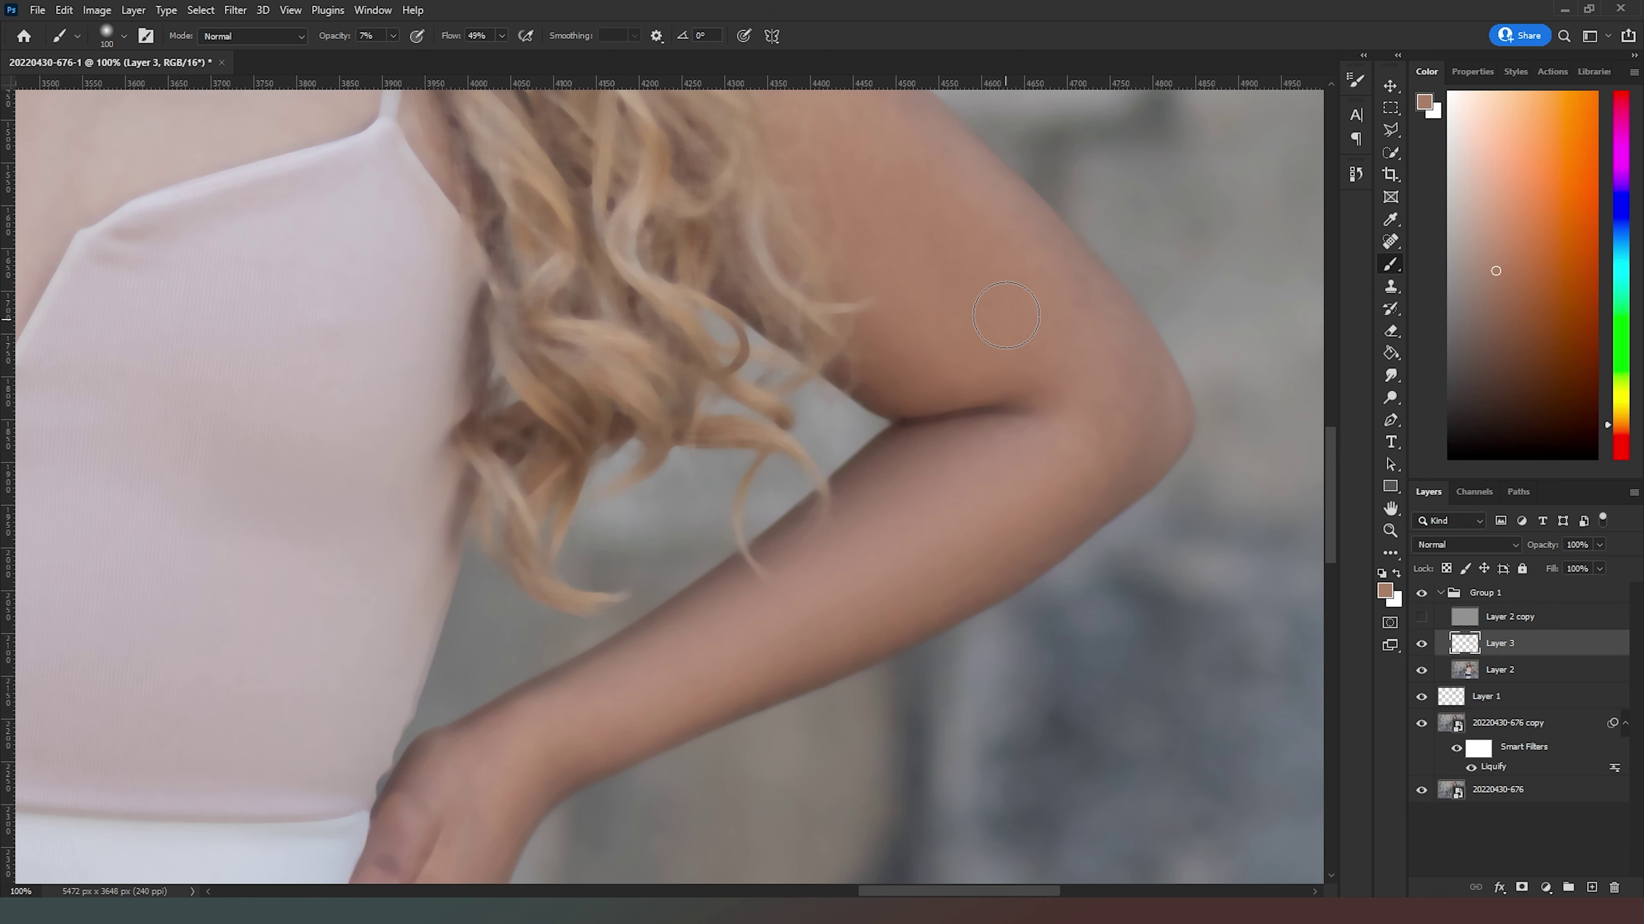
pyautogui.keyDown('alt'); pyautogui.click(1126, 380); pyautogui.keyUp('alt')
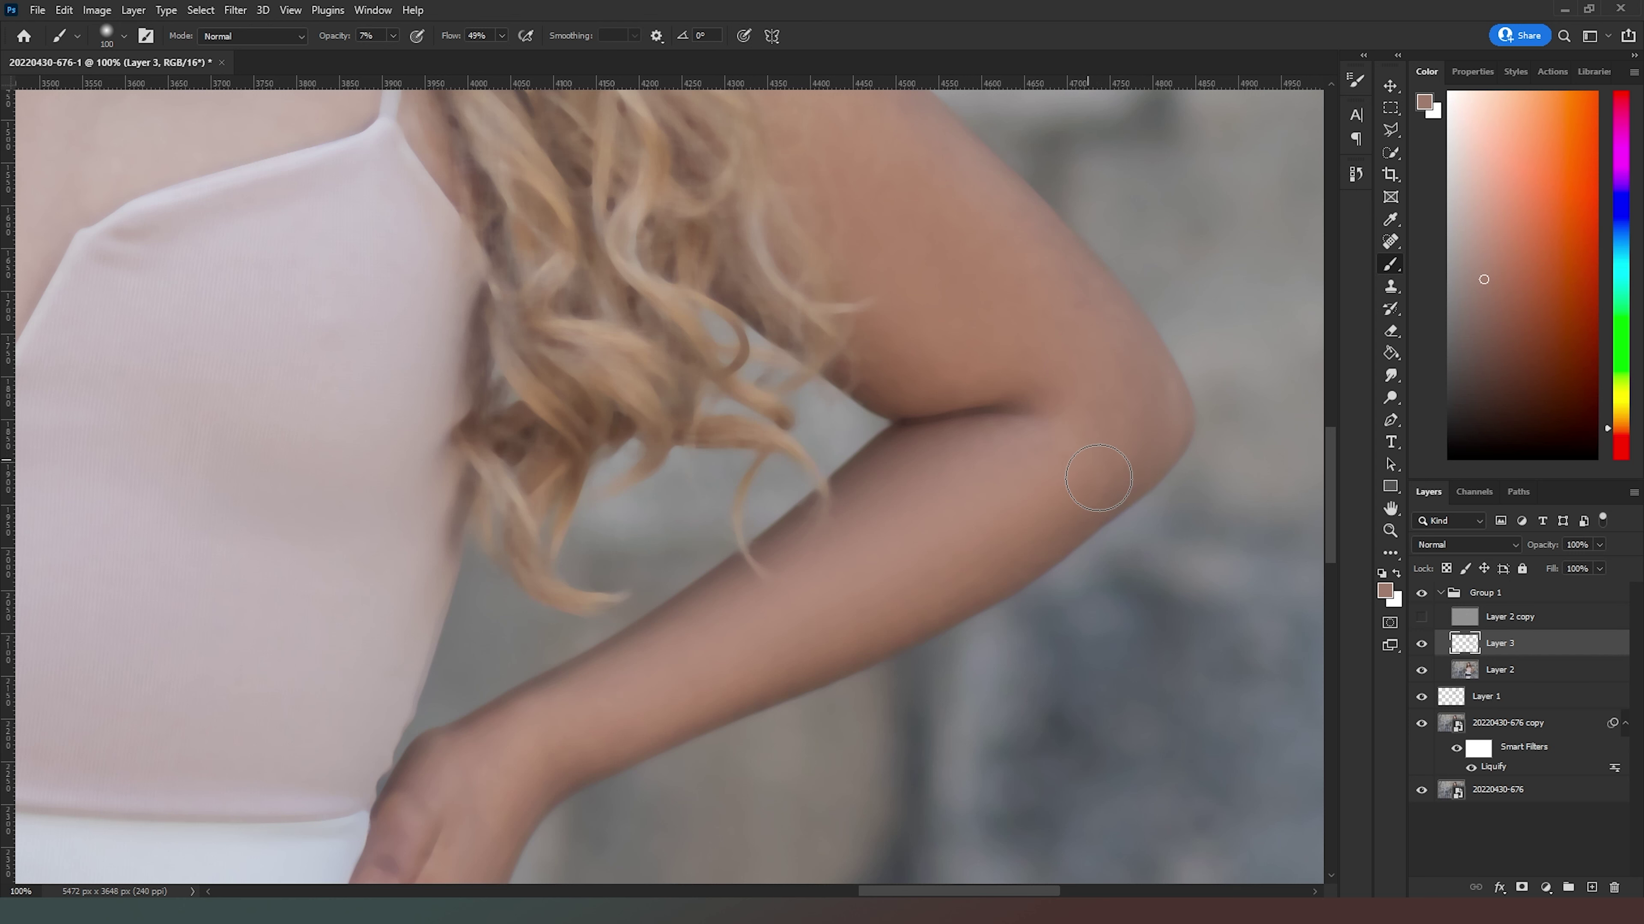
pyautogui.moveTo(1100, 486); pyautogui.dragTo(1117, 481)
pyautogui.keyDown('alt'); pyautogui.click(1008, 282); pyautogui.keyUp('alt')
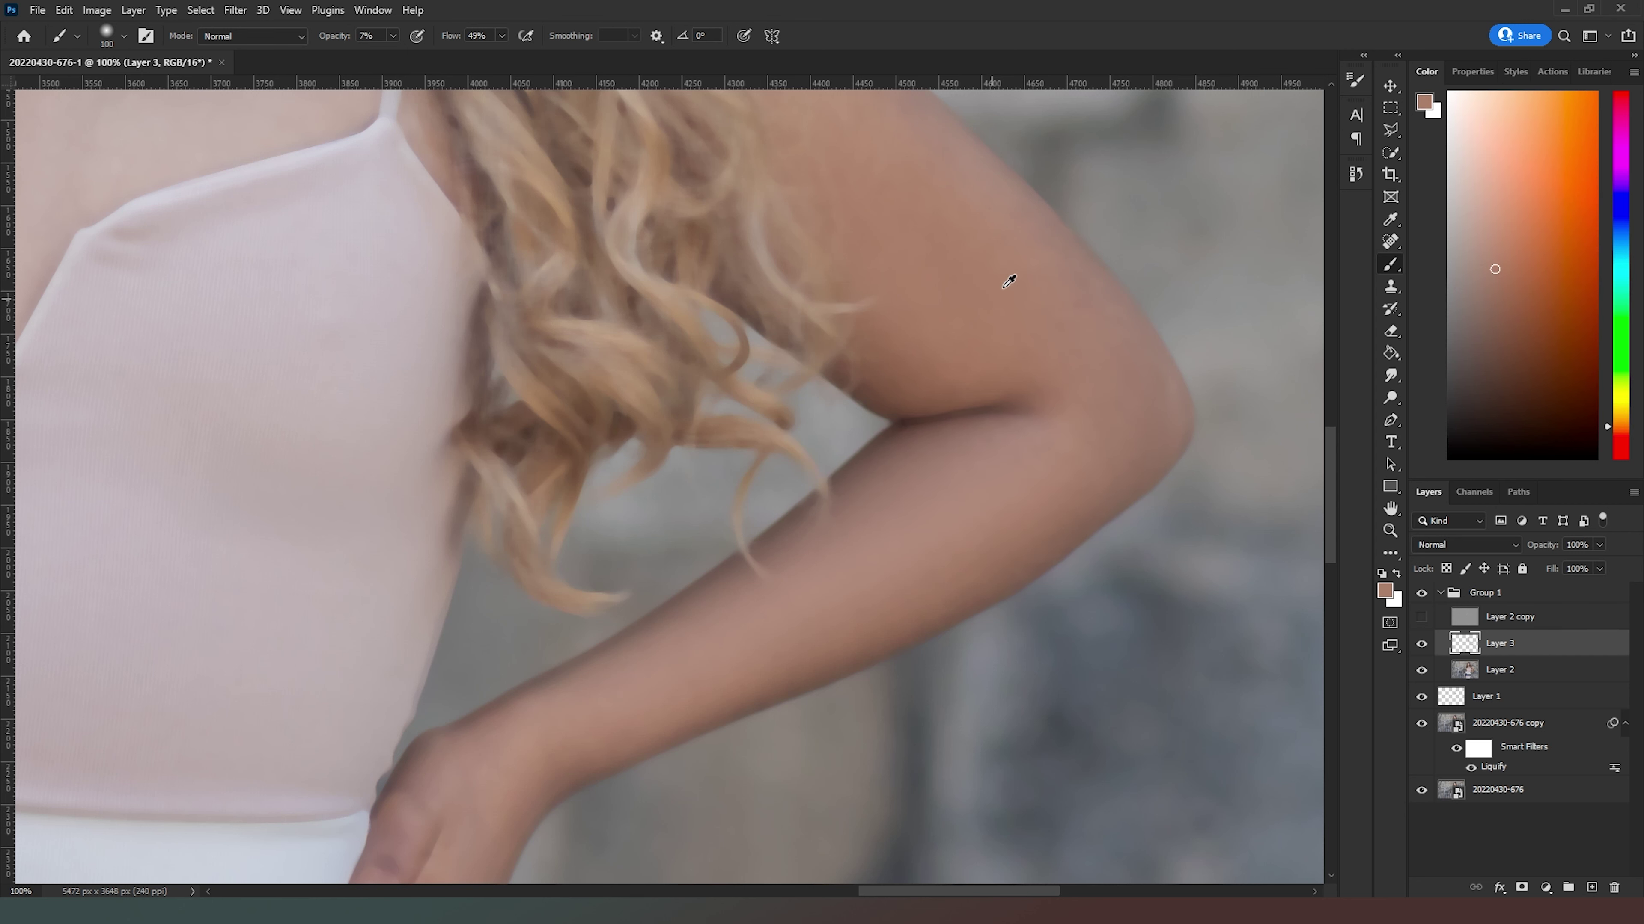
pyautogui.keyDown('alt'); pyautogui.click(1035, 235); pyautogui.keyUp('alt')
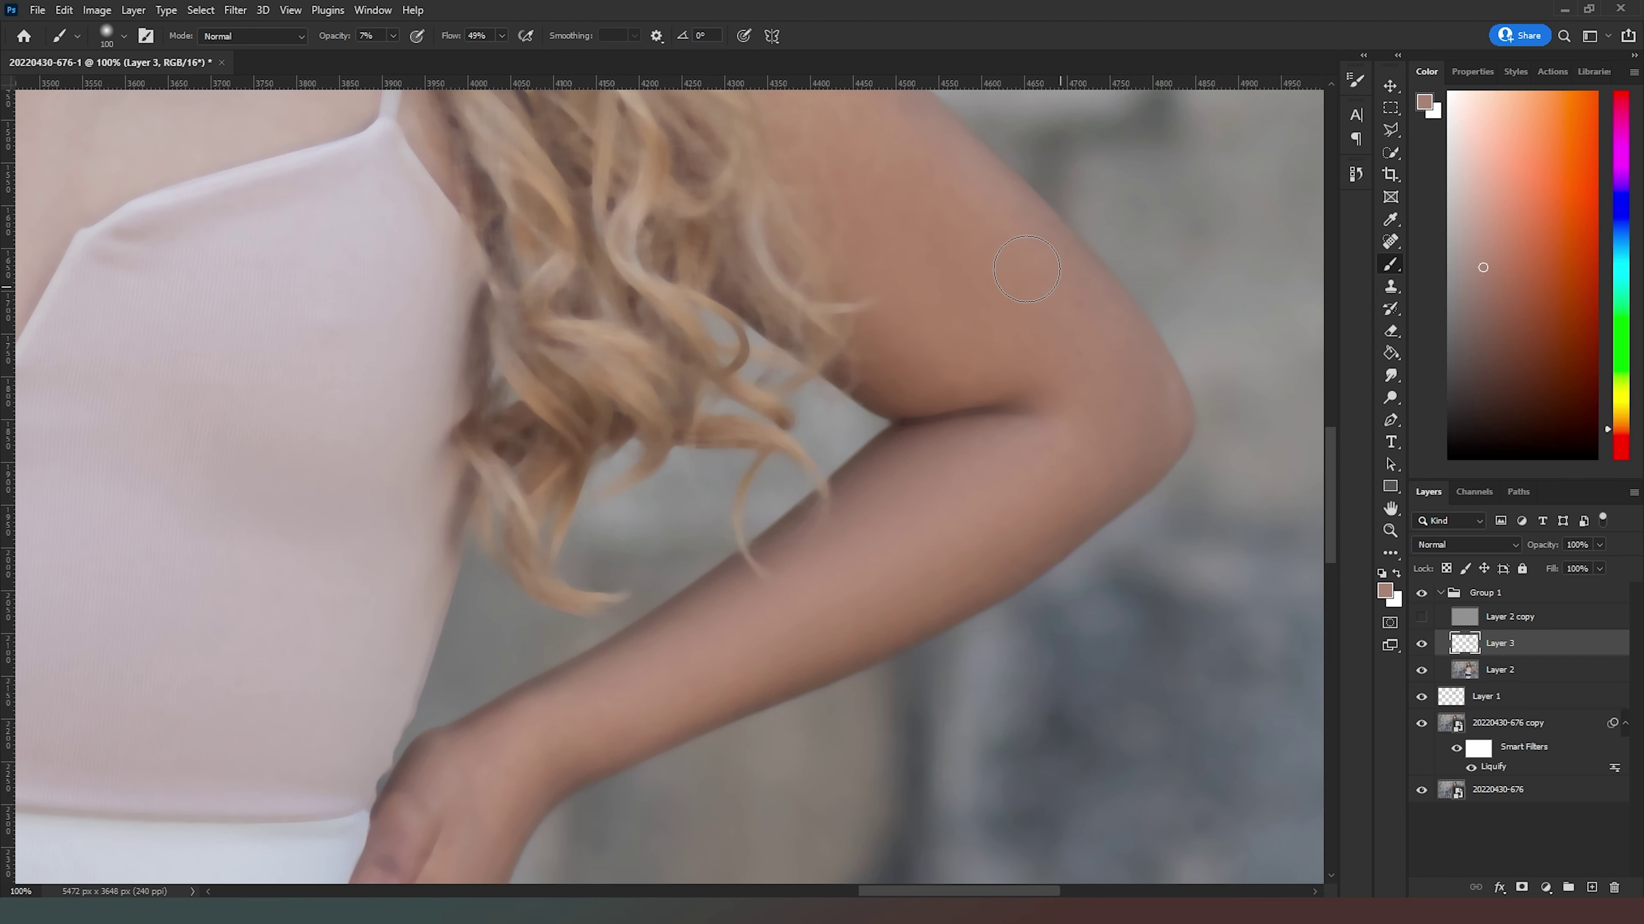
# Dab sampled tones onto the shoulder crease and the arm beside the waist, then fit the photo.
pyautogui.scroll(5, 1083, 356)
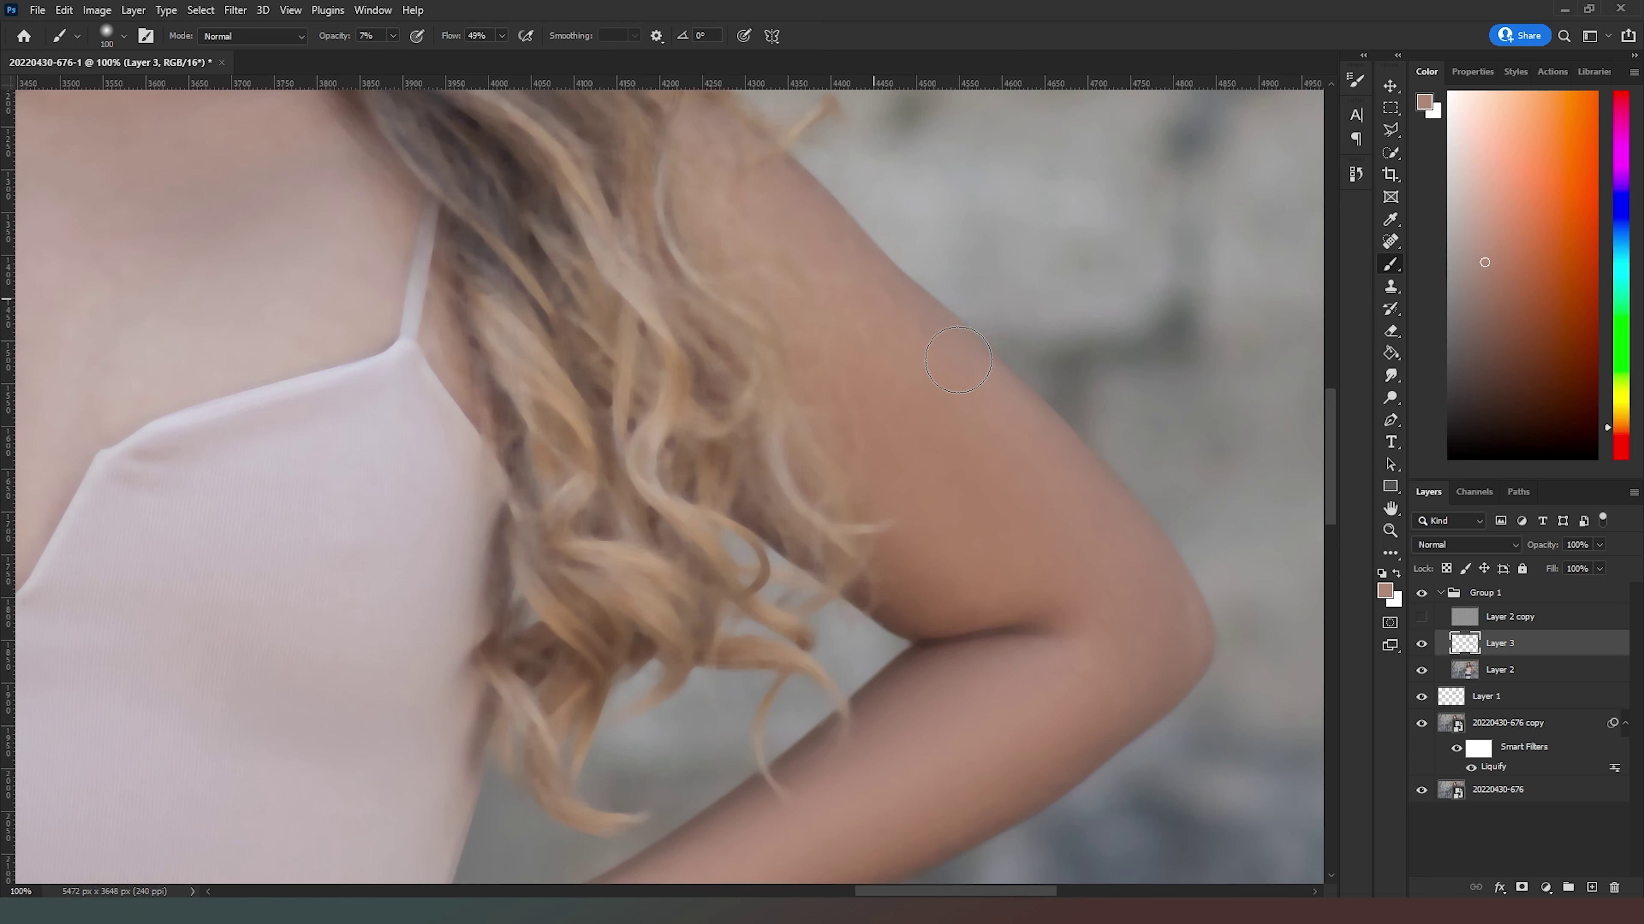
pyautogui.keyDown('alt'); pyautogui.click(974, 569); pyautogui.keyUp('alt')
pyautogui.click(994, 591)
pyautogui.keyDown('alt'); pyautogui.click(917, 438); pyautogui.keyUp('alt')
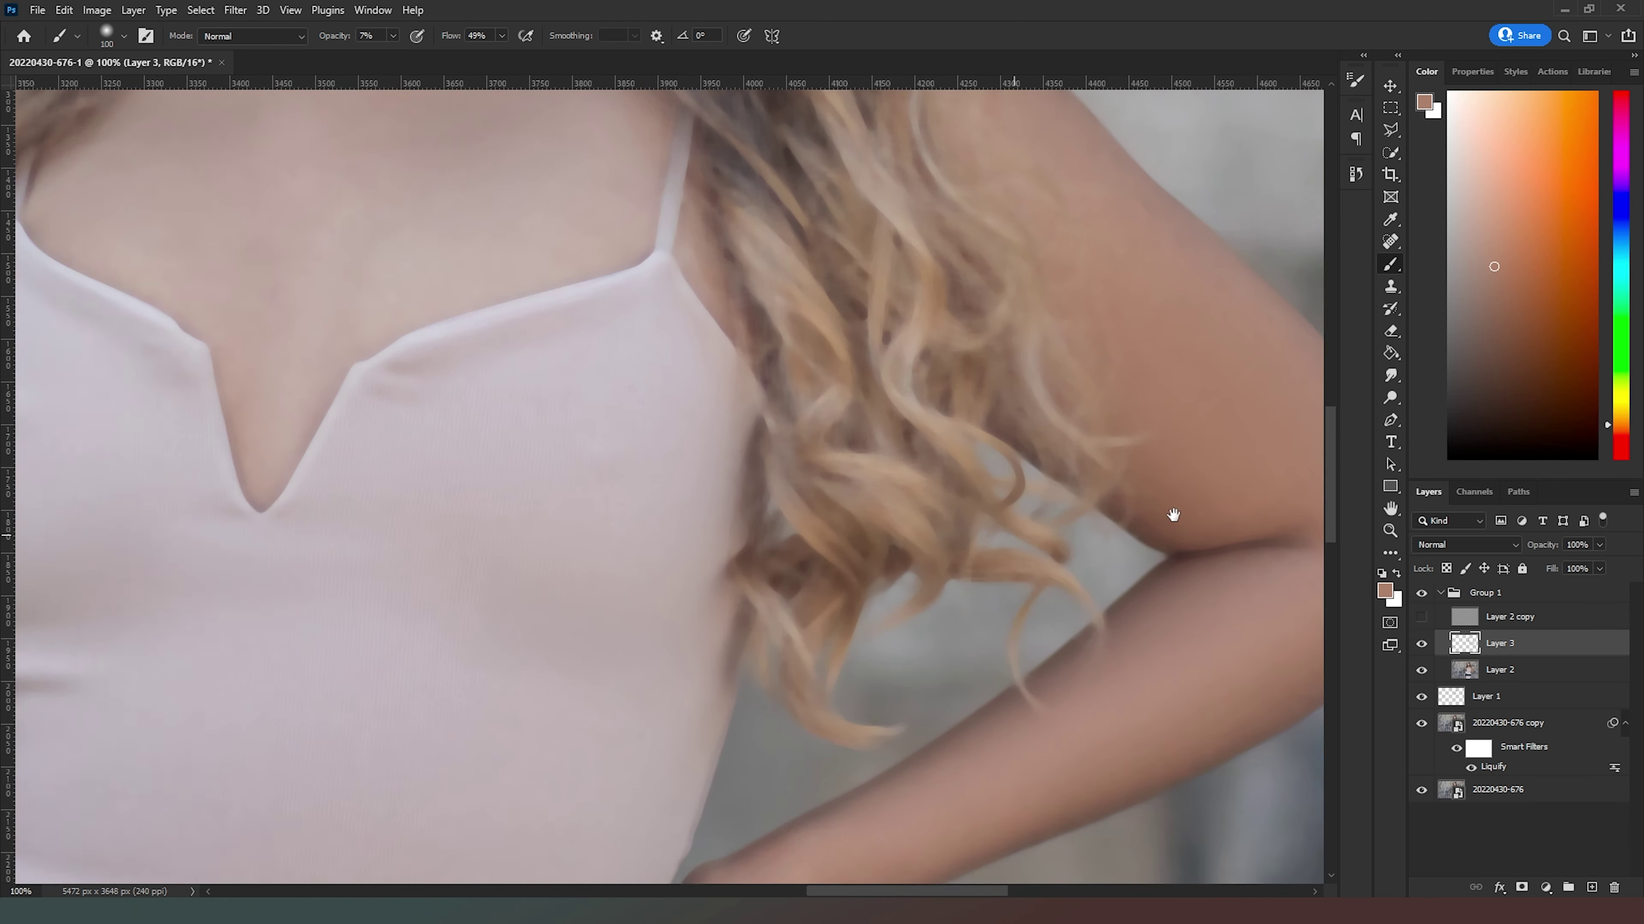
pyautogui.hscroll(-10, 1174, 514)
pyautogui.scroll(-5, 696, 665)
pyautogui.keyDown('alt'); pyautogui.click(691, 416); pyautogui.keyUp('alt')
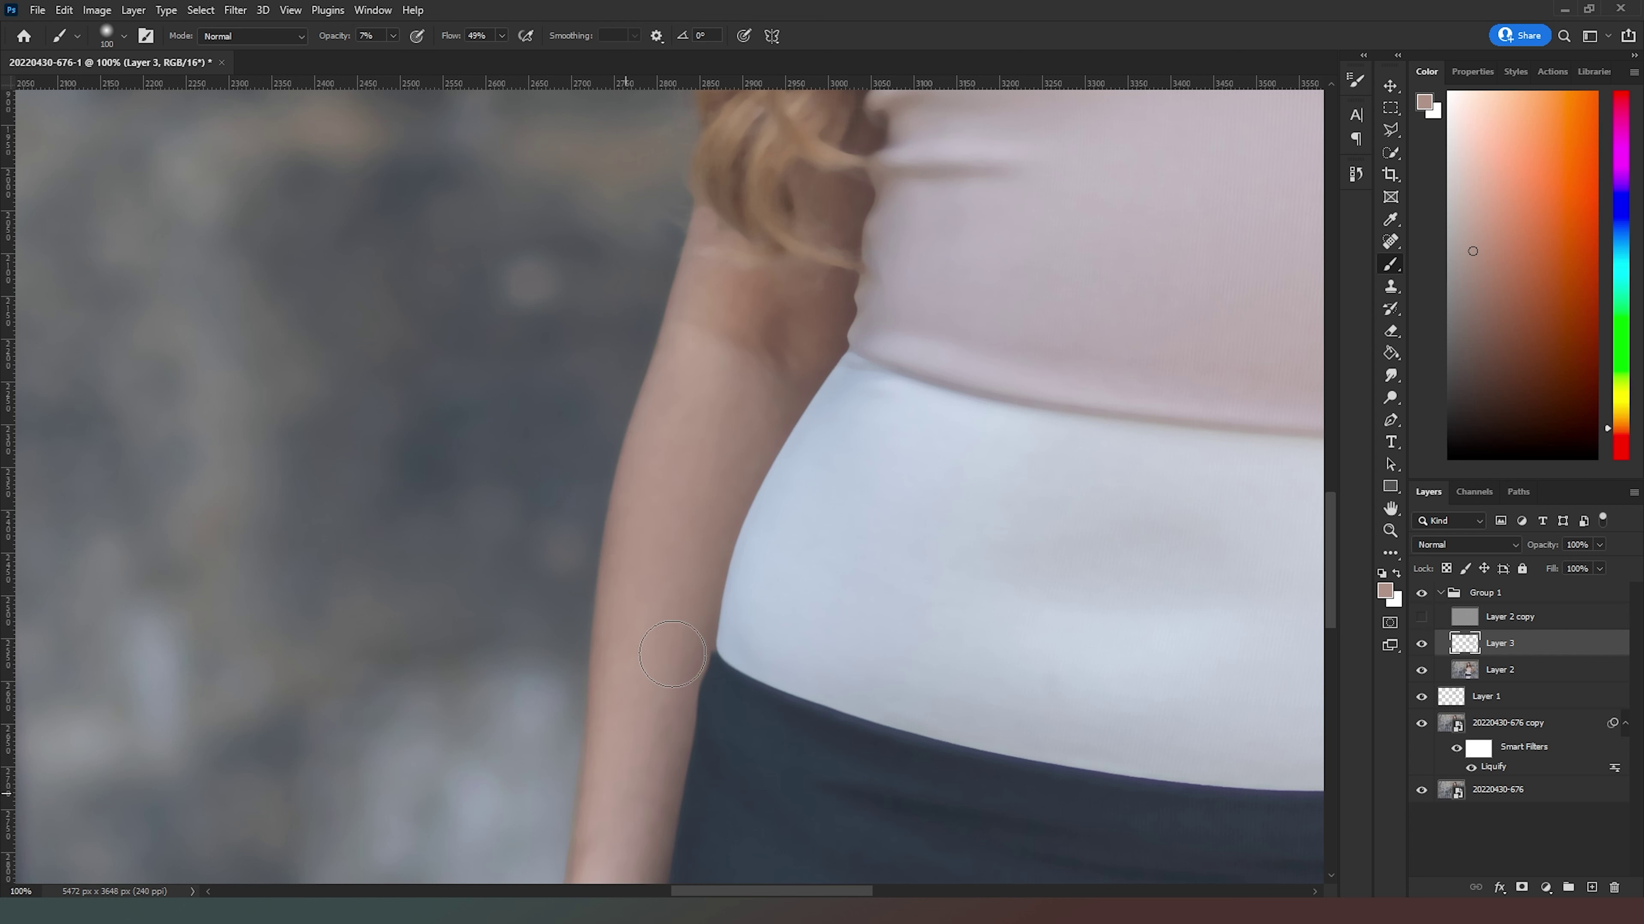
pyautogui.keyDown('alt'); pyautogui.click(769, 356); pyautogui.keyUp('alt')
pyautogui.keyDown('alt'); pyautogui.click(677, 725); pyautogui.keyUp('alt')
pyautogui.hotkey('ctrl', '0')
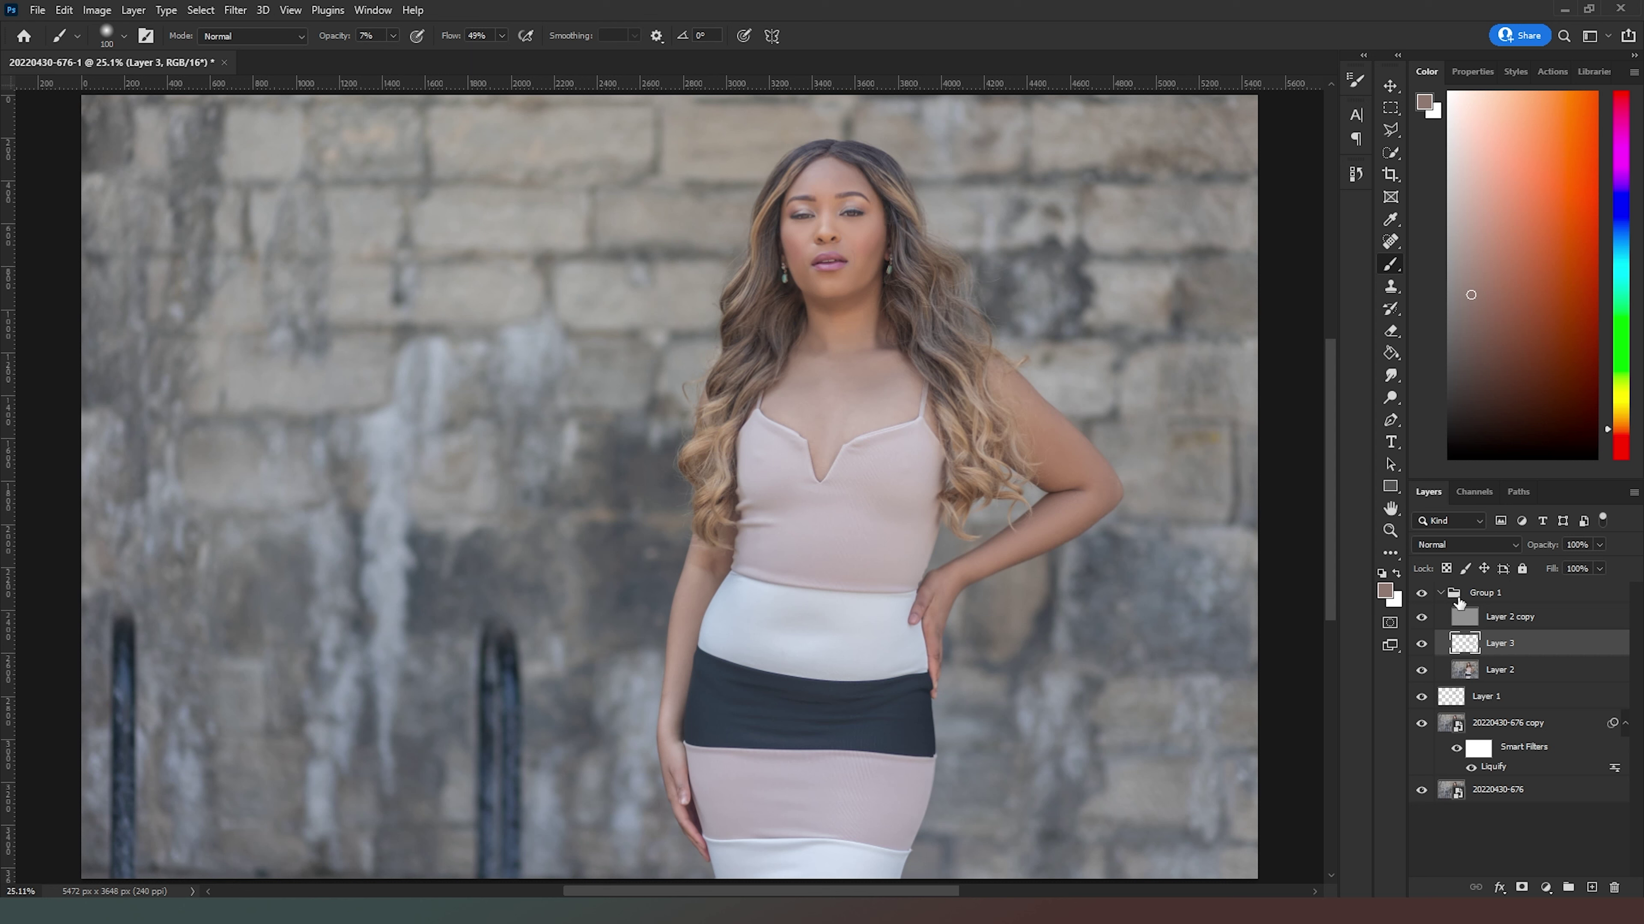
# Collapse Group 1, create Group 2, and load the RGB channel as a brightness selection.
pyautogui.click(1440, 593)
pyautogui.click(1468, 593)
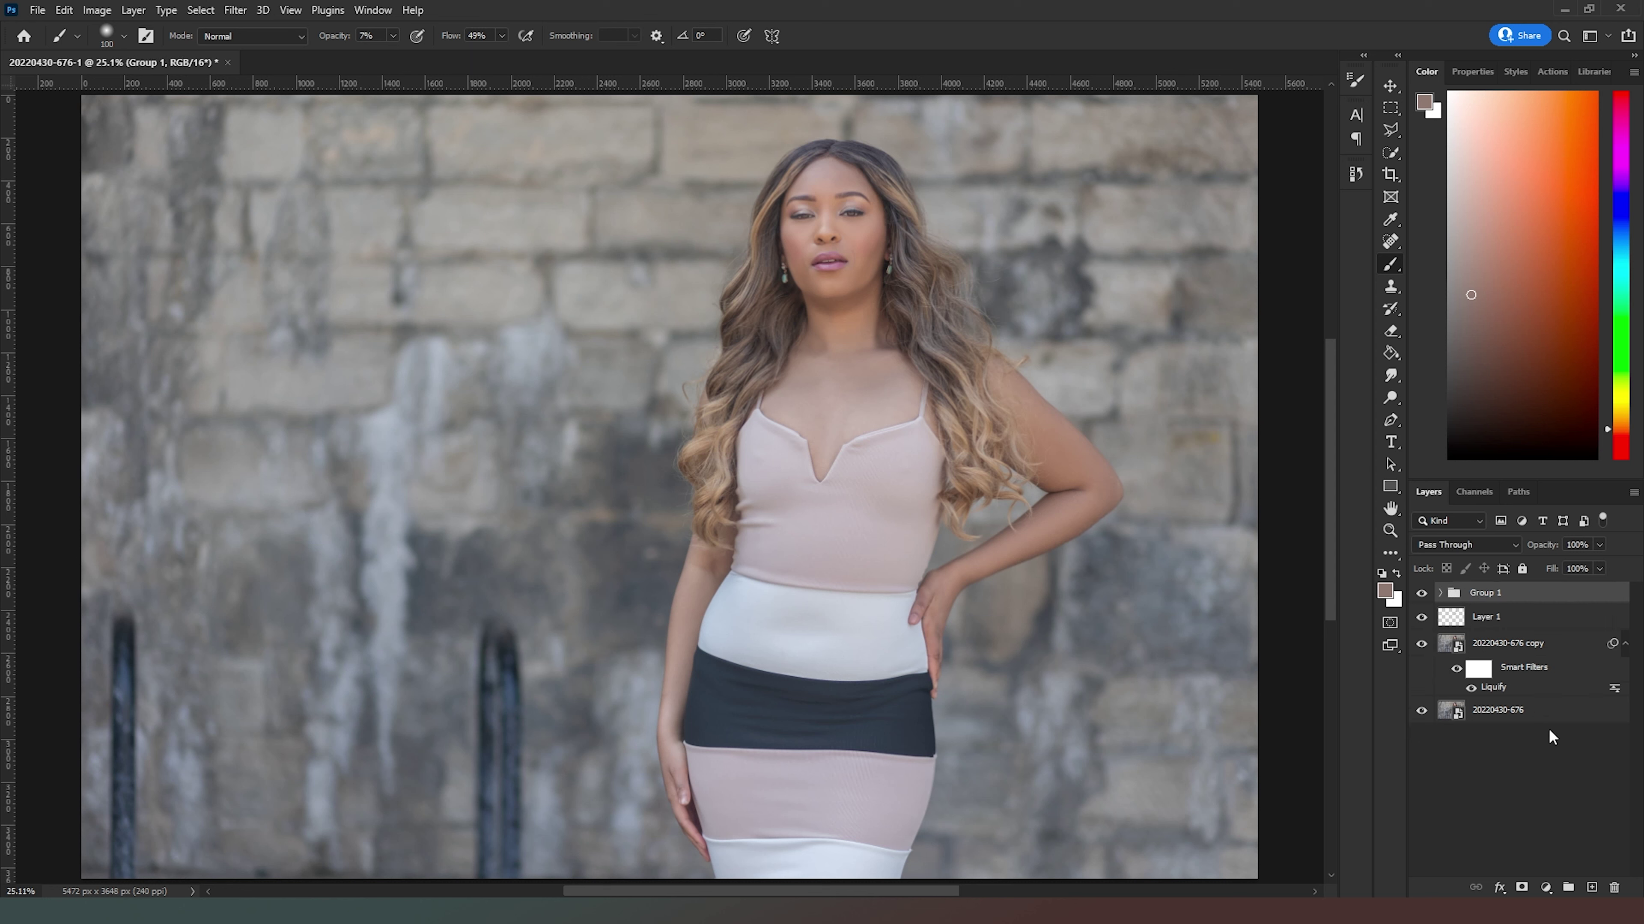
pyautogui.click(1567, 887)
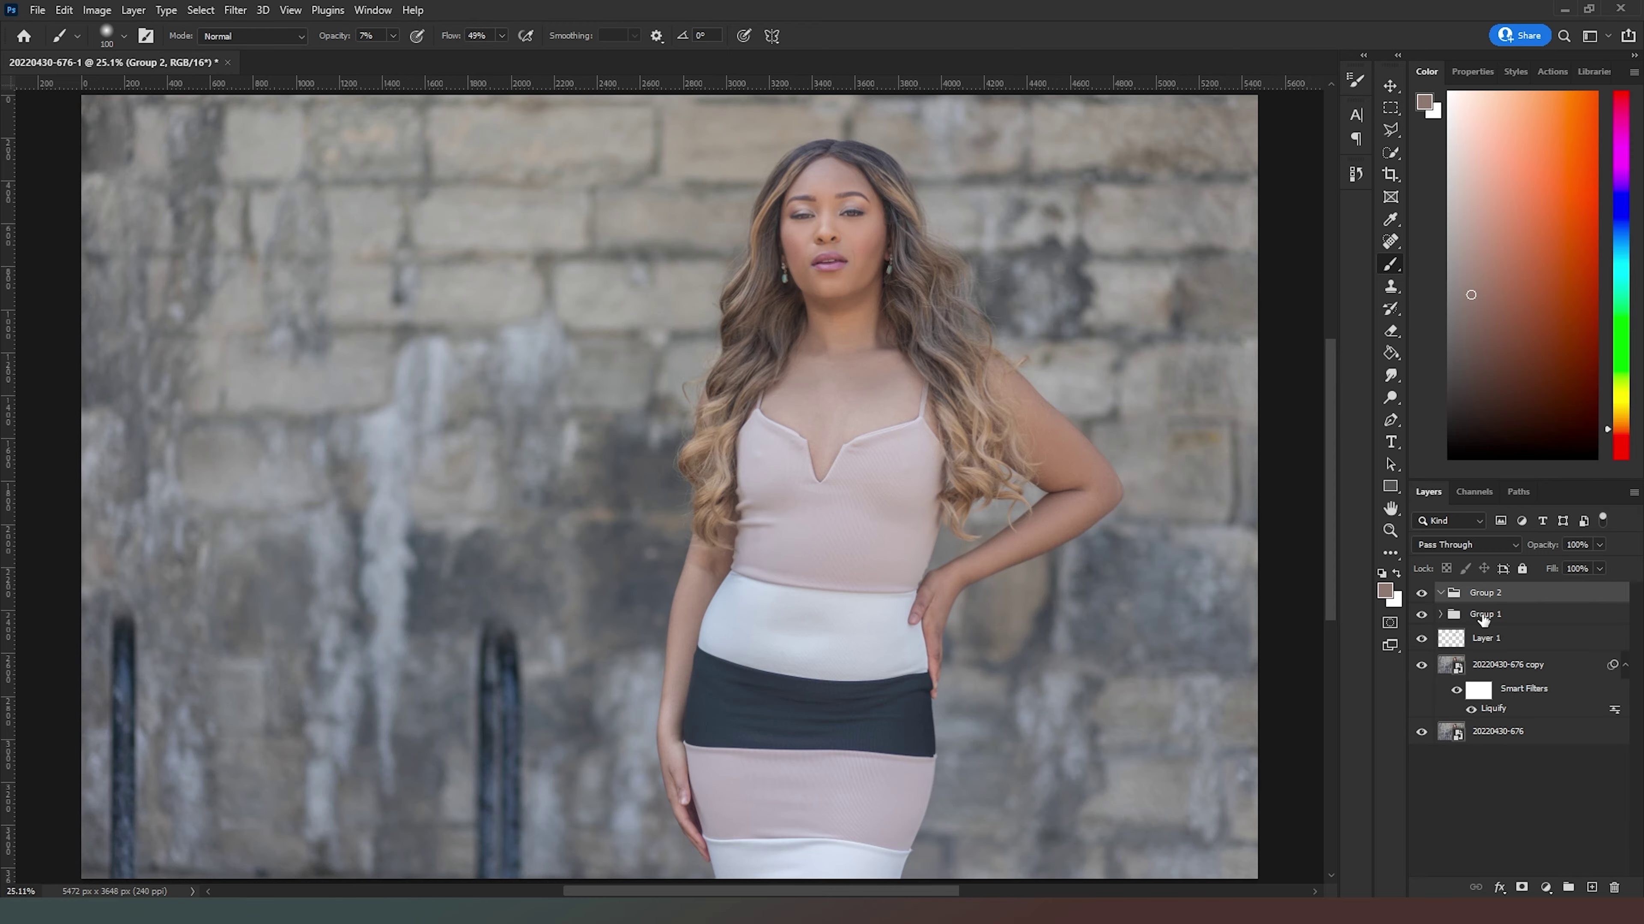
pyautogui.click(1474, 492)
pyautogui.keyDown('ctrl'); pyautogui.click(1456, 519); pyautogui.keyUp('ctrl')
pyautogui.click(1429, 492)
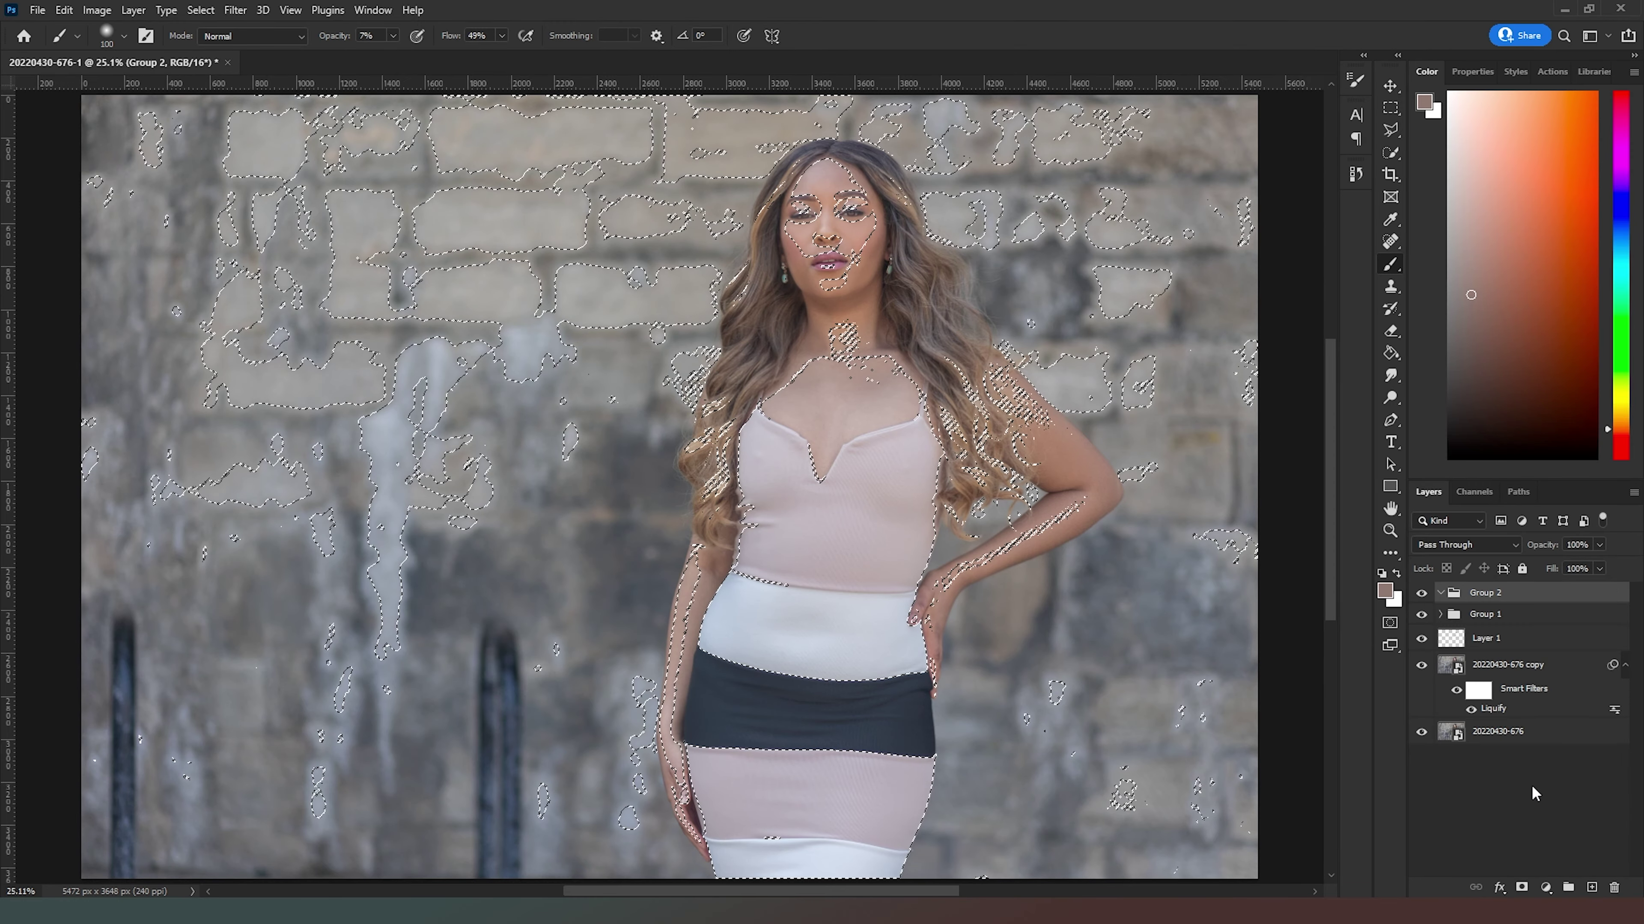
# Add a Curves 1 adjustment masked by that selection, shaped into a contrast S-curve.
pyautogui.click(1547, 887)
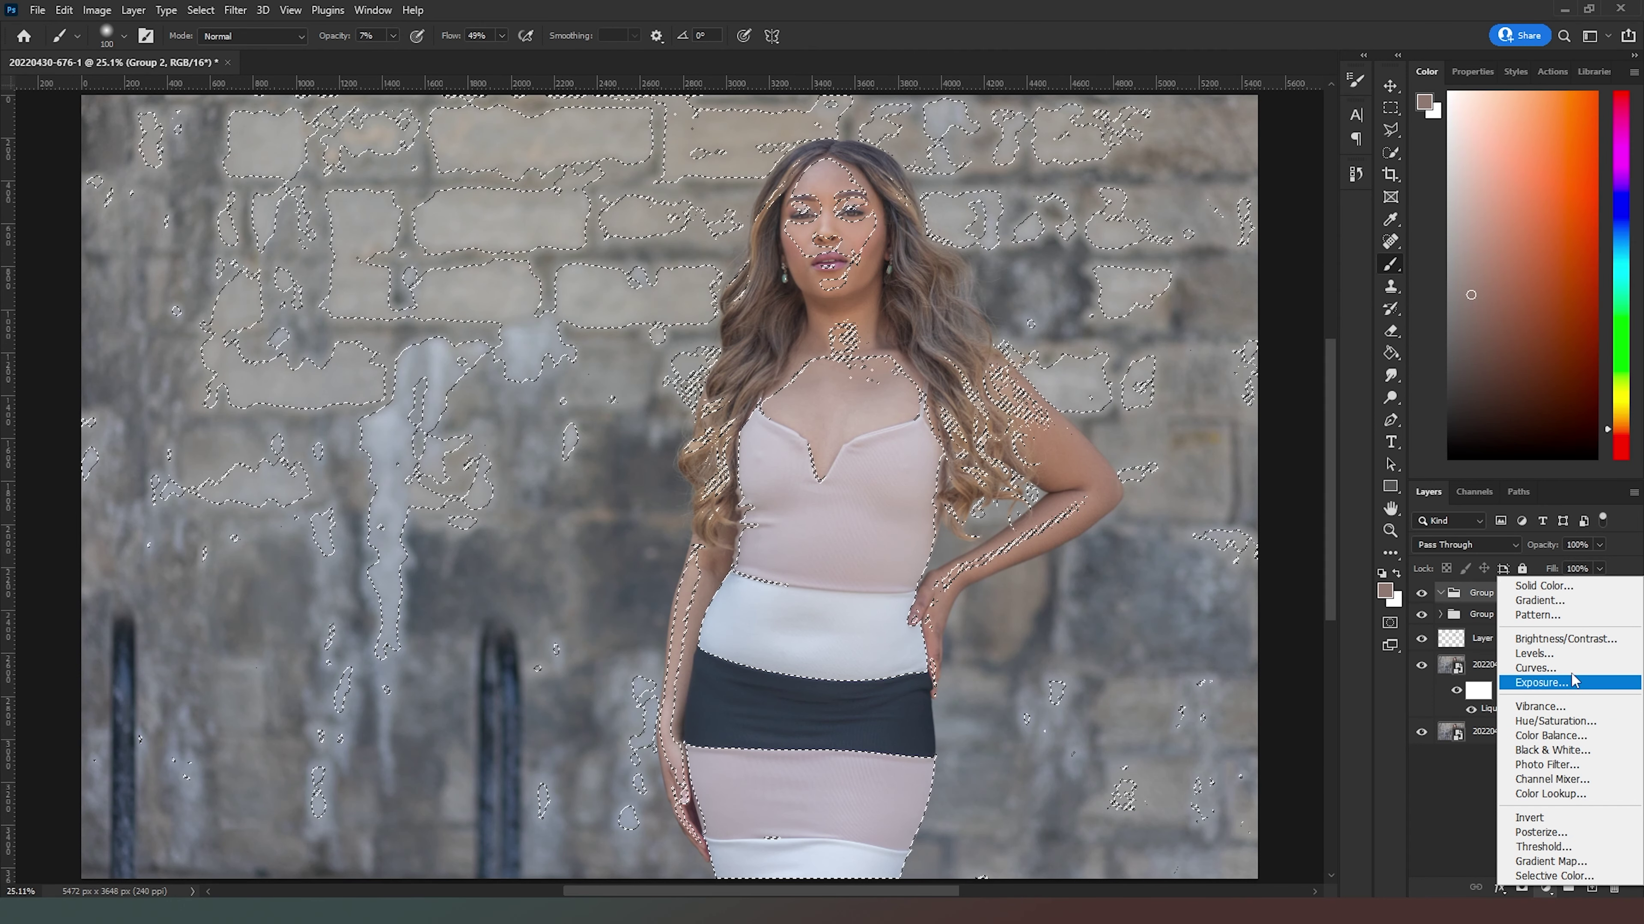
pyautogui.click(1552, 667)
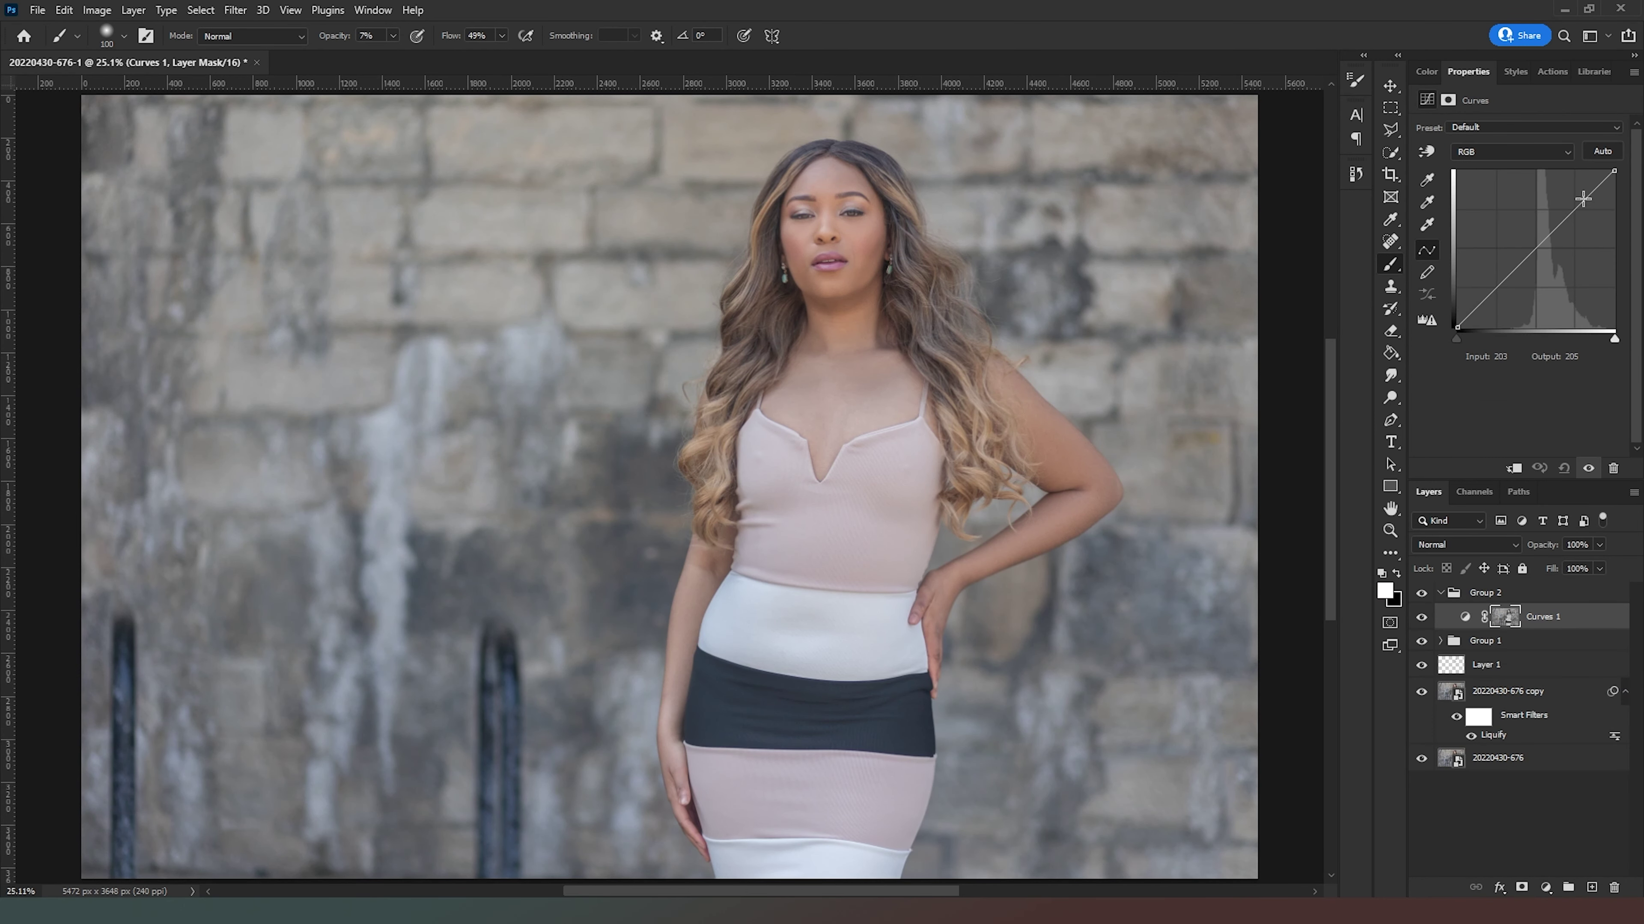
pyautogui.moveTo(1582, 198); pyautogui.dragTo(1581, 196)
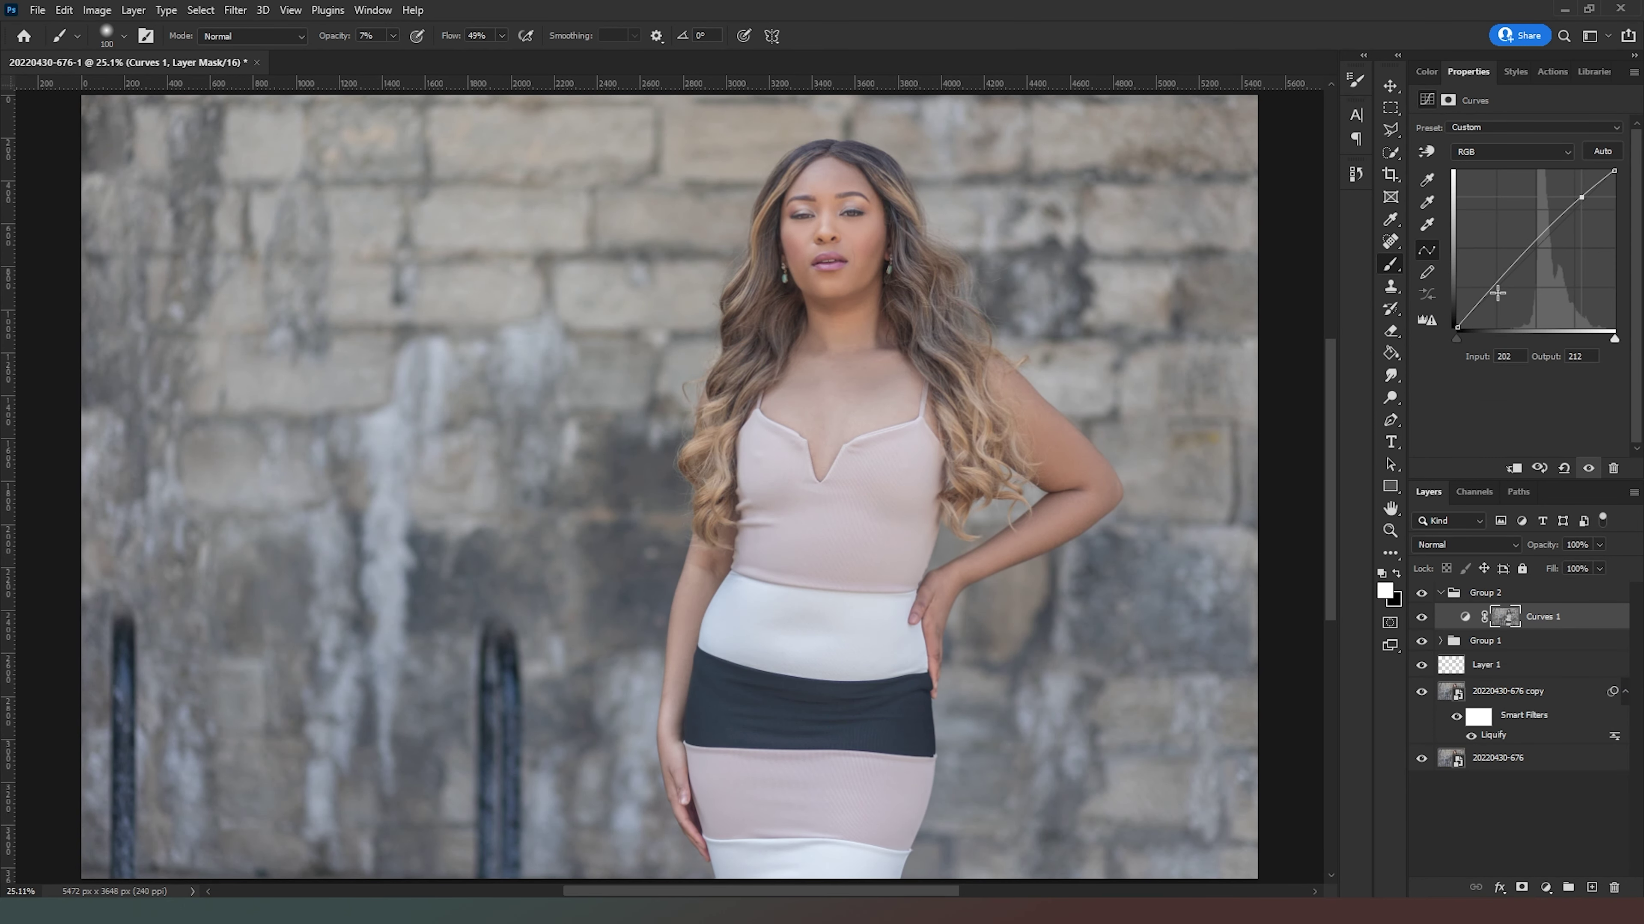
pyautogui.moveTo(1496, 290); pyautogui.dragTo(1508, 289)
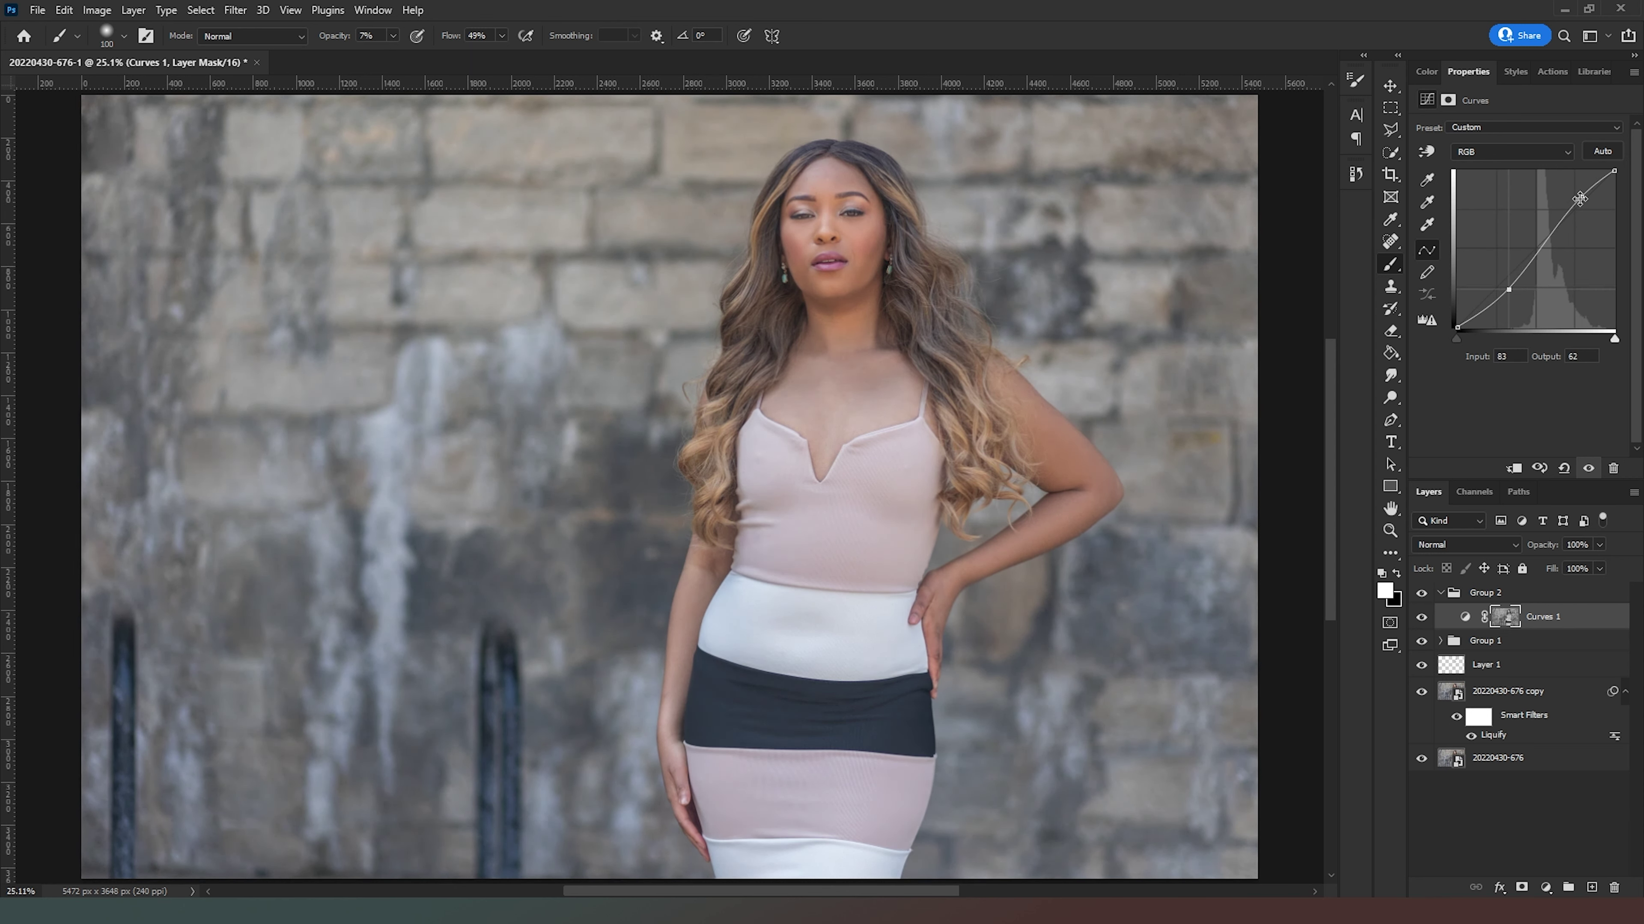
pyautogui.moveTo(1581, 196); pyautogui.dragTo(1585, 190)
pyautogui.click(1544, 886)
# Add Curves 2 with on-image points: shadows 77→67 and highlights 164→175.
pyautogui.click(1551, 685)
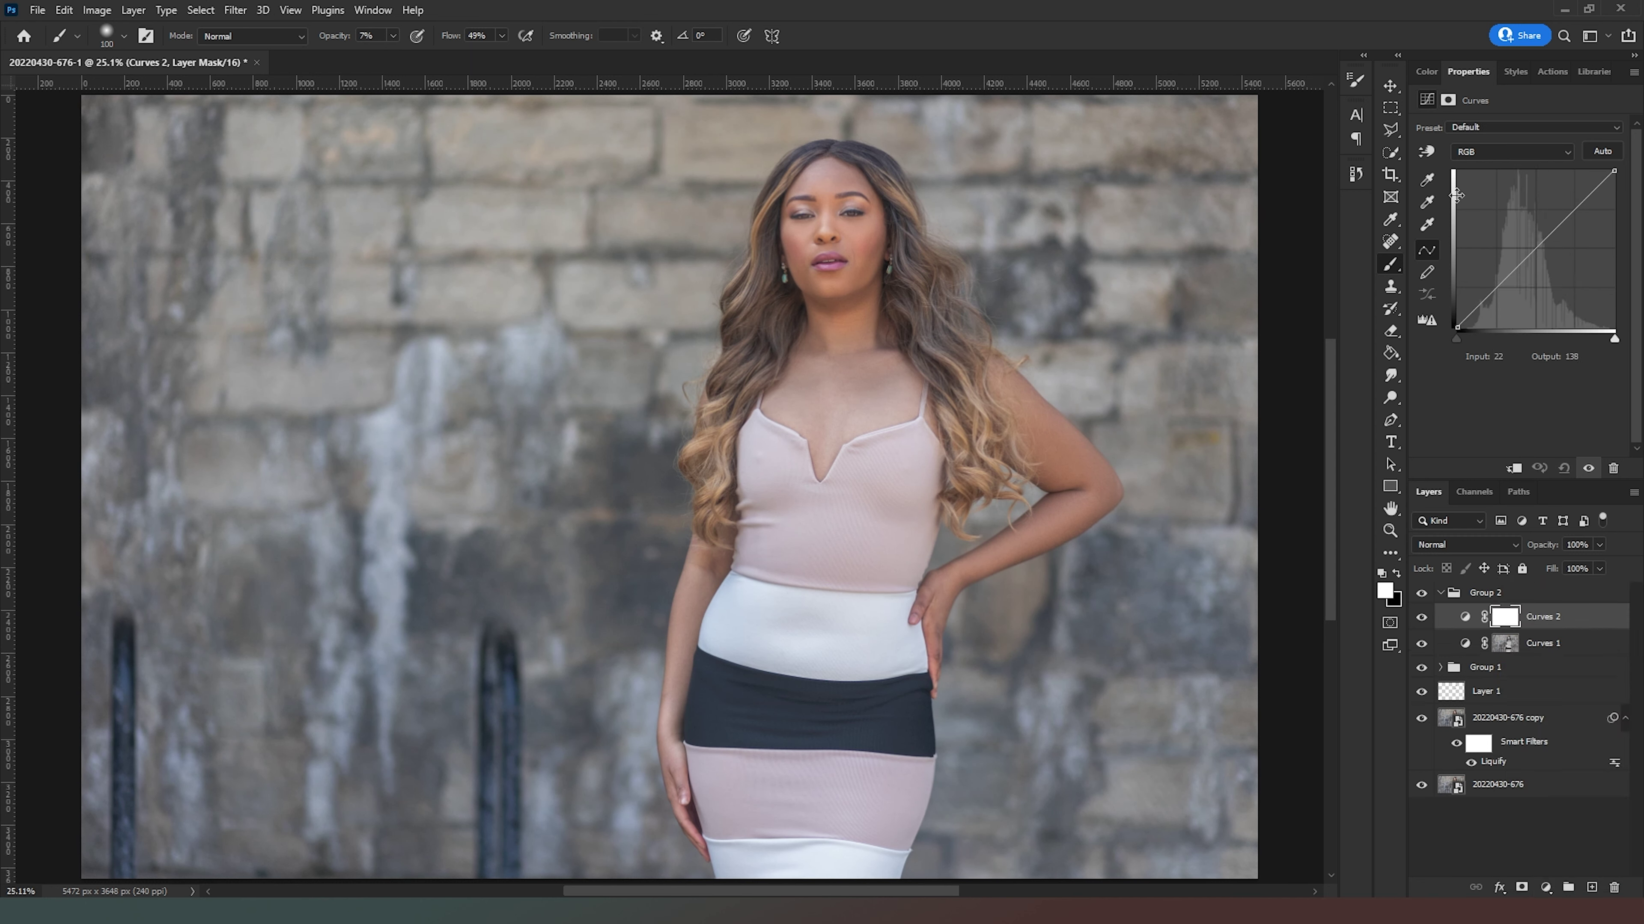
pyautogui.click(1427, 152)
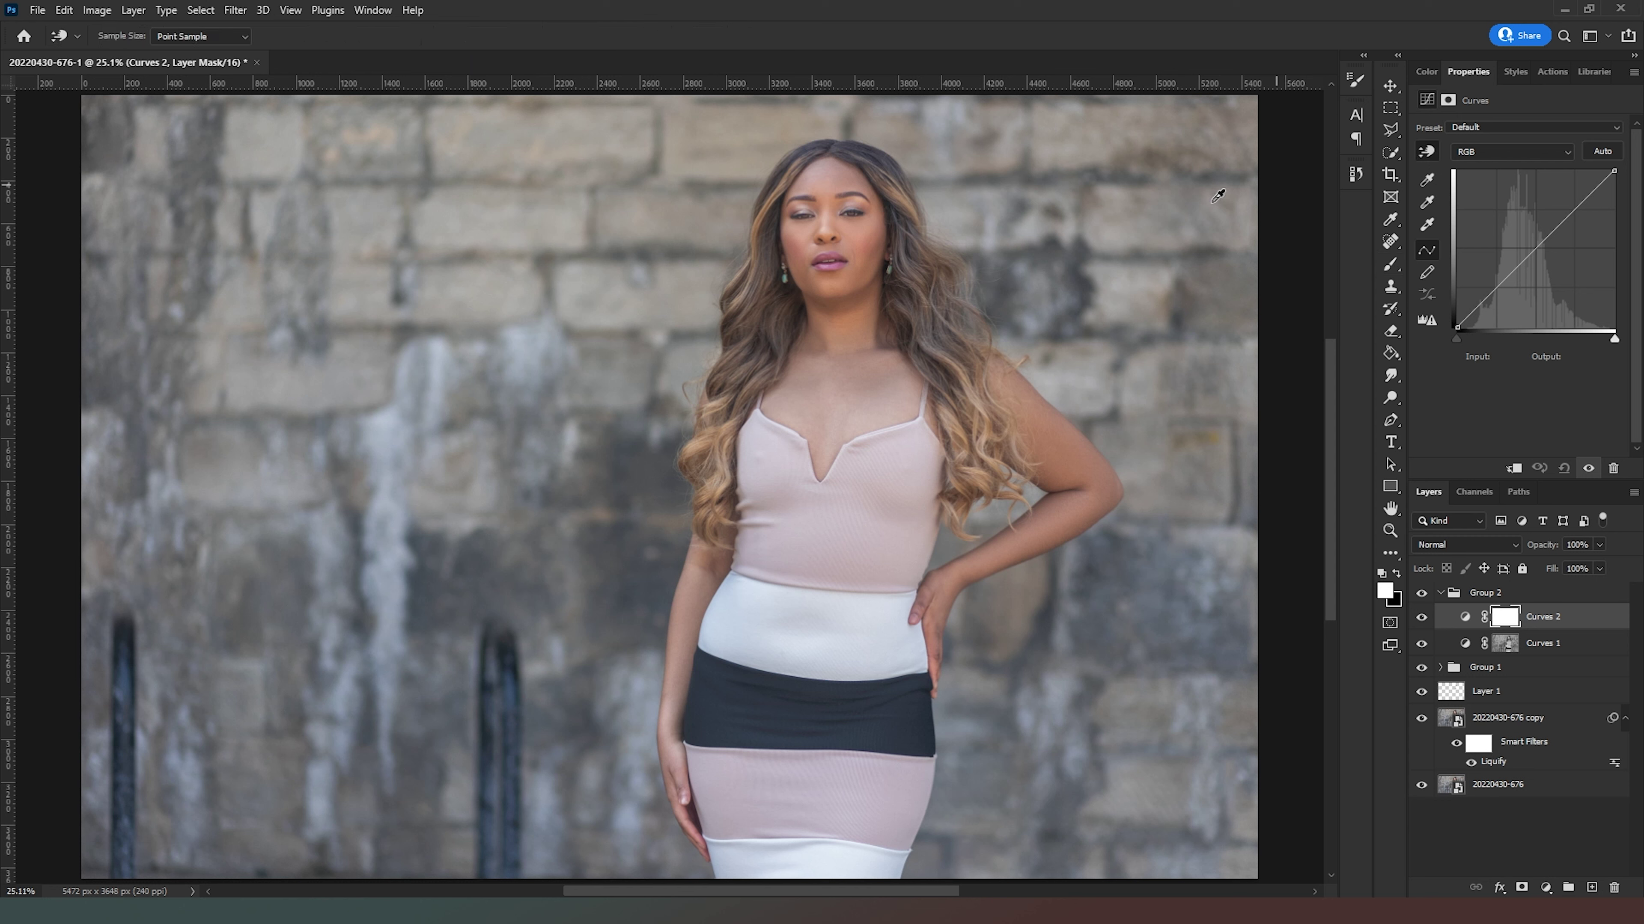
pyautogui.click(841, 304)
pyautogui.moveTo(841, 304); pyautogui.dragTo(841, 313)
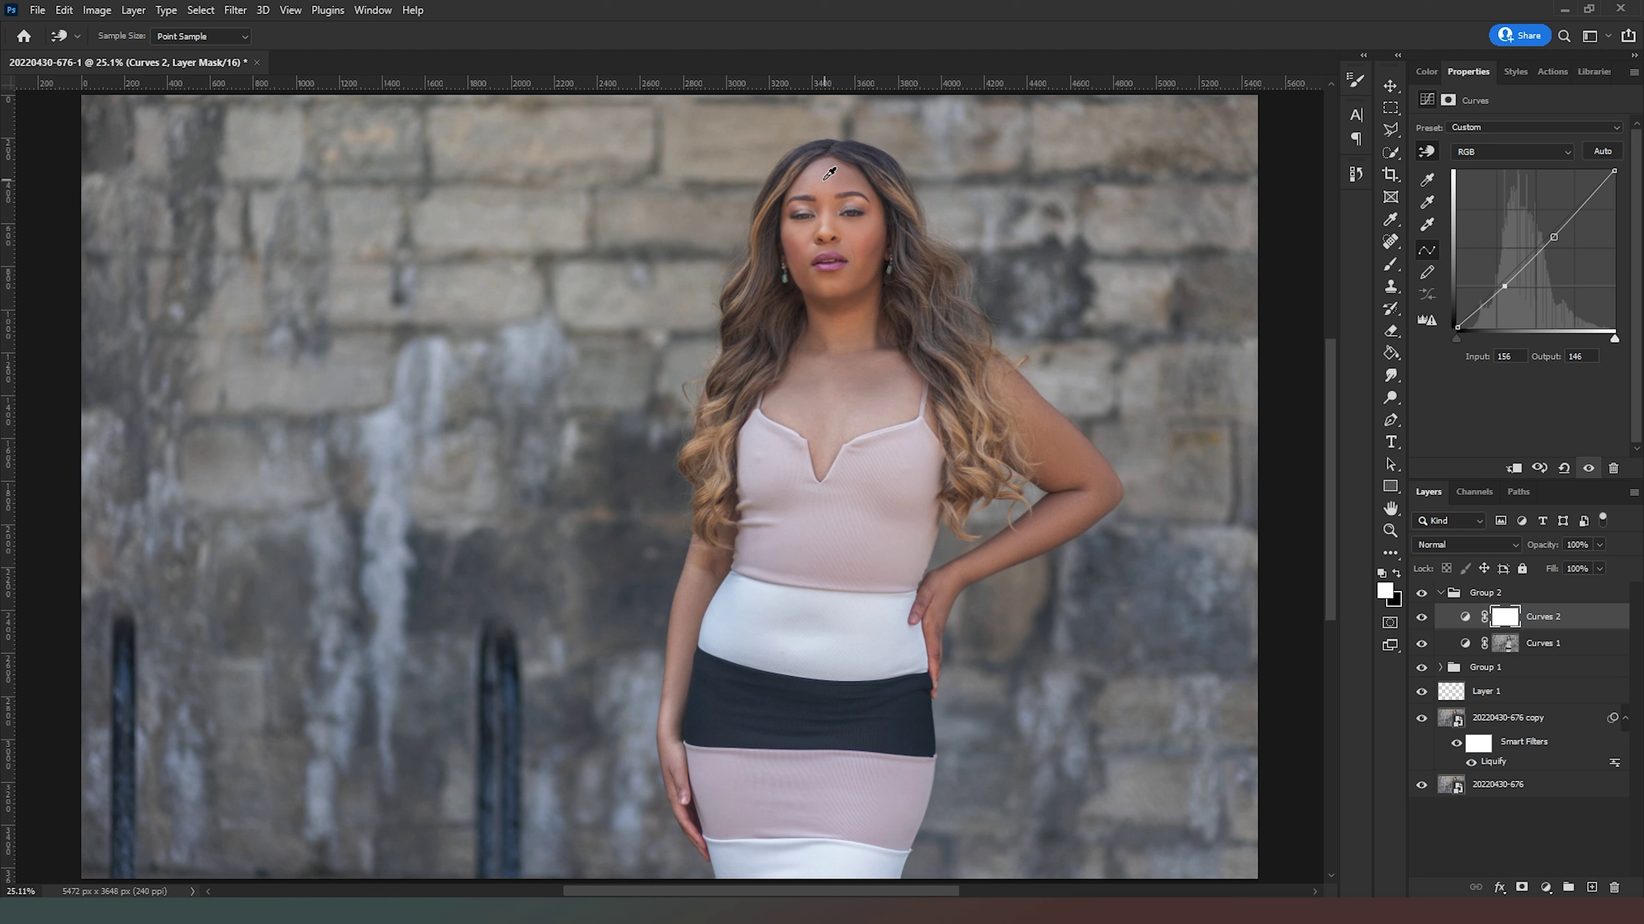
pyautogui.moveTo(822, 171); pyautogui.dragTo(823, 154)
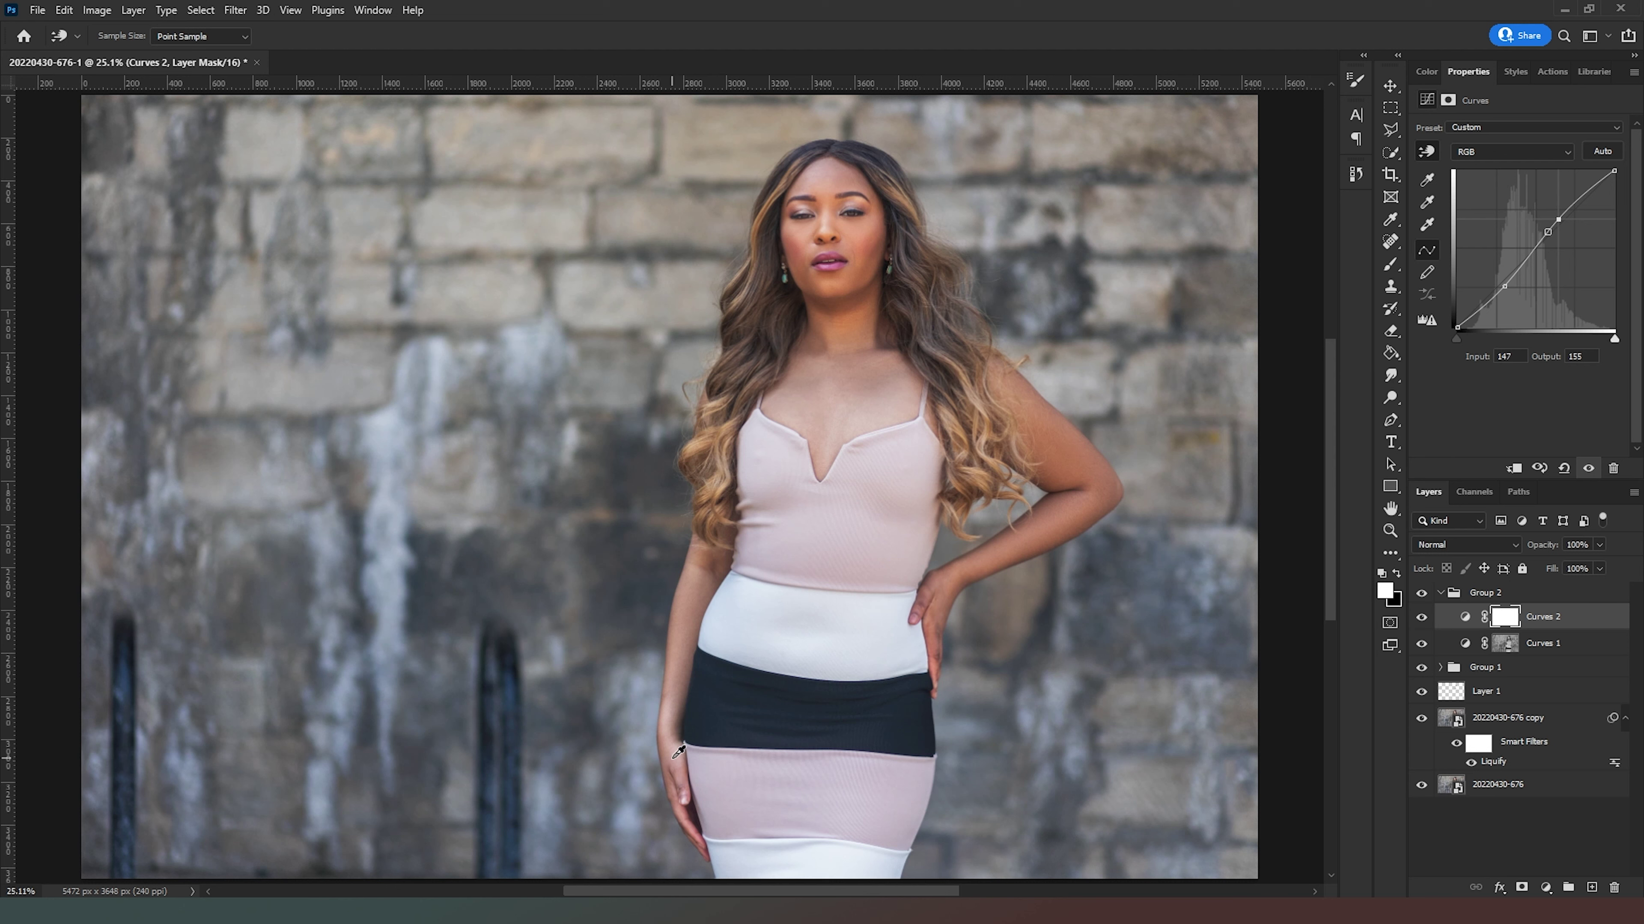
# Add Curves 3 darkening the midtones 155→123, and invert its mask to black.
pyautogui.click(1547, 890)
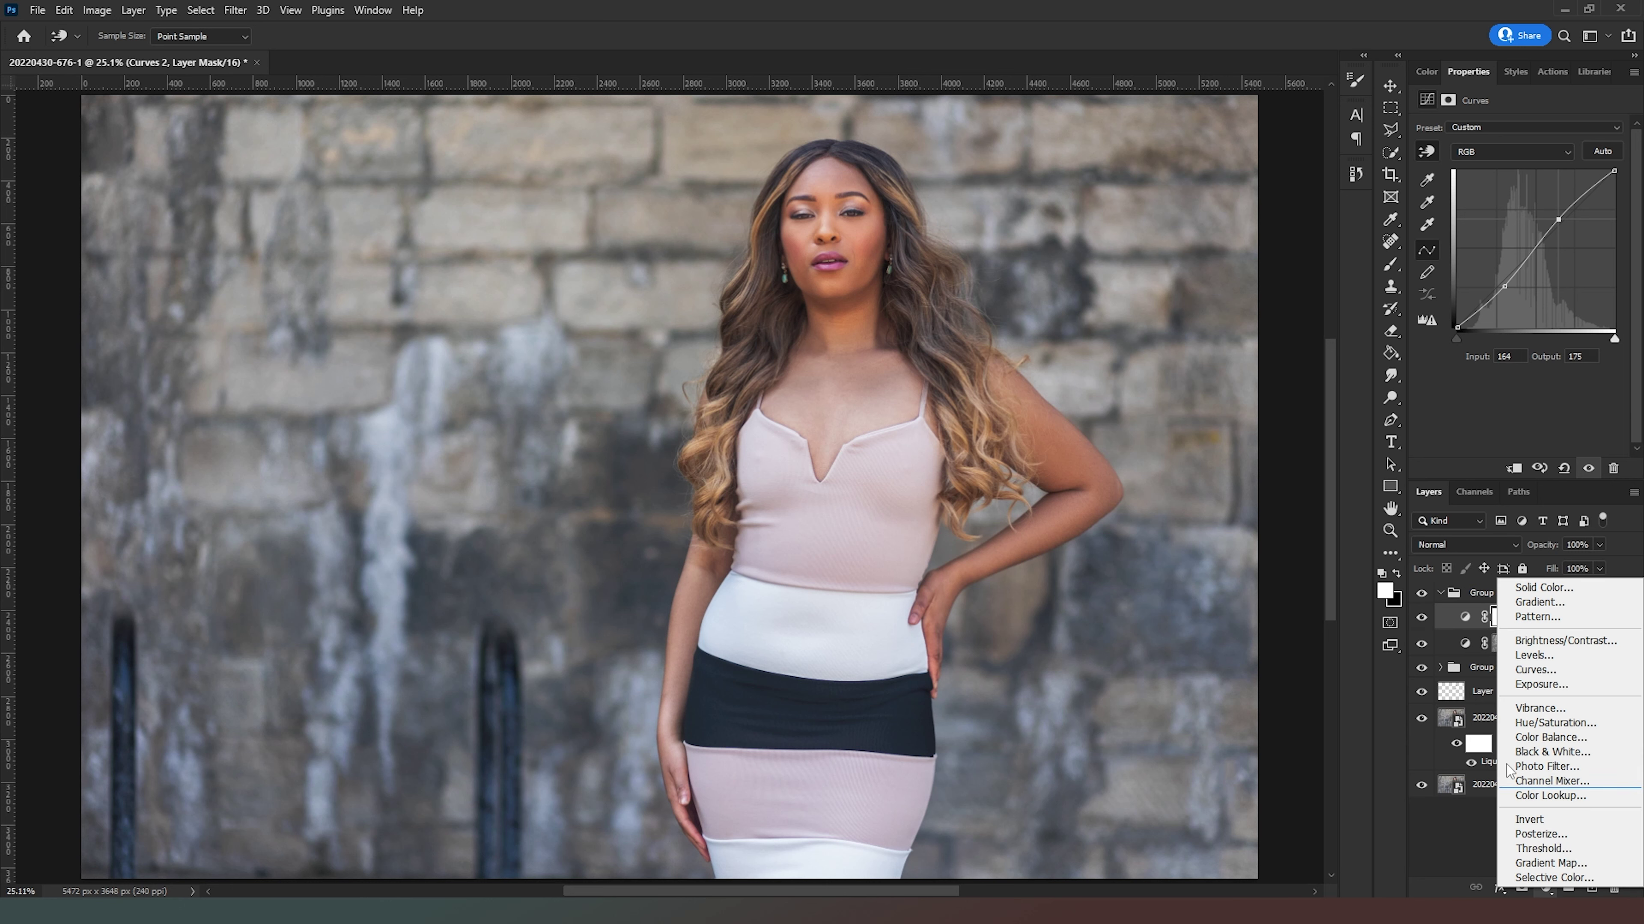
pyautogui.click(1533, 661)
pyautogui.press('b')
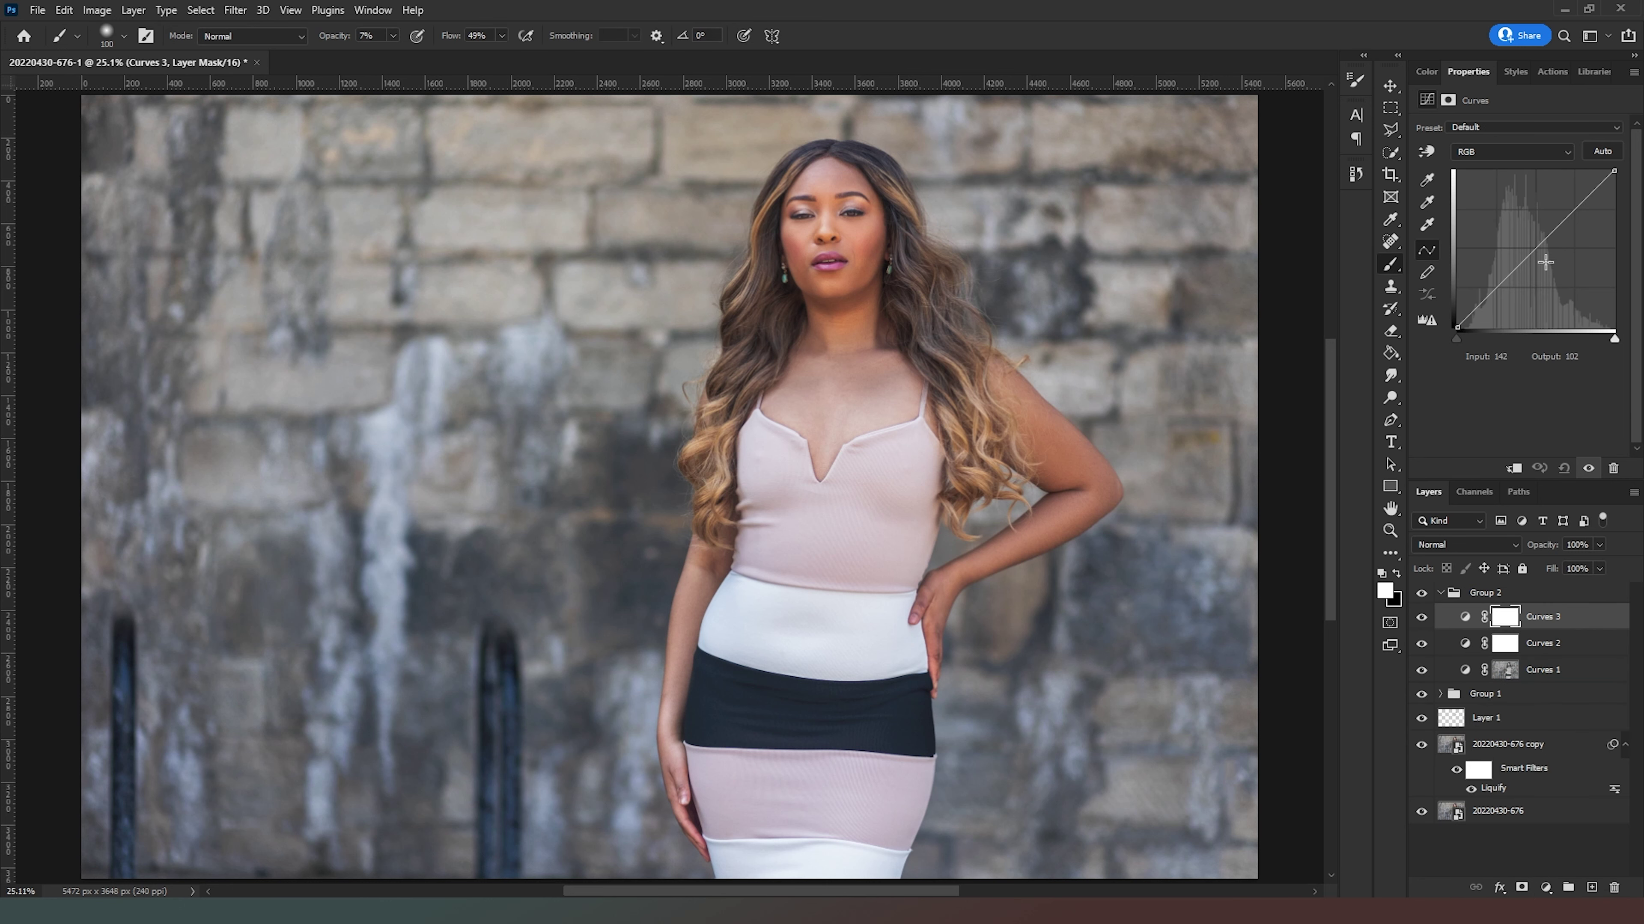
pyautogui.moveTo(1554, 230); pyautogui.dragTo(1551, 252)
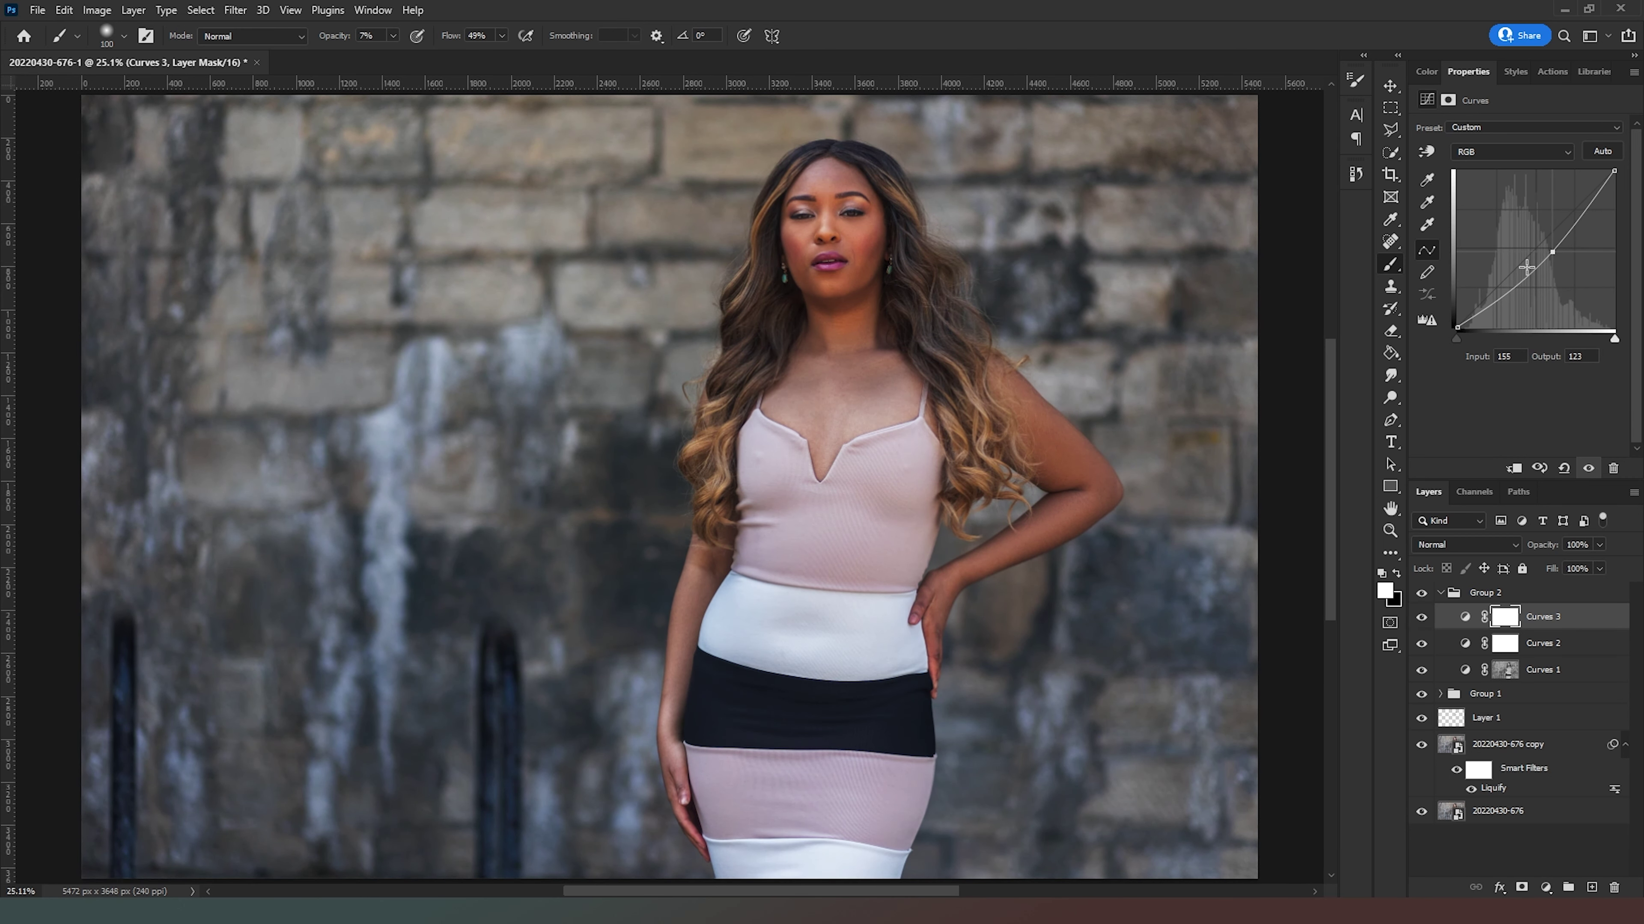
pyautogui.hotkey('ctrl', 'i')
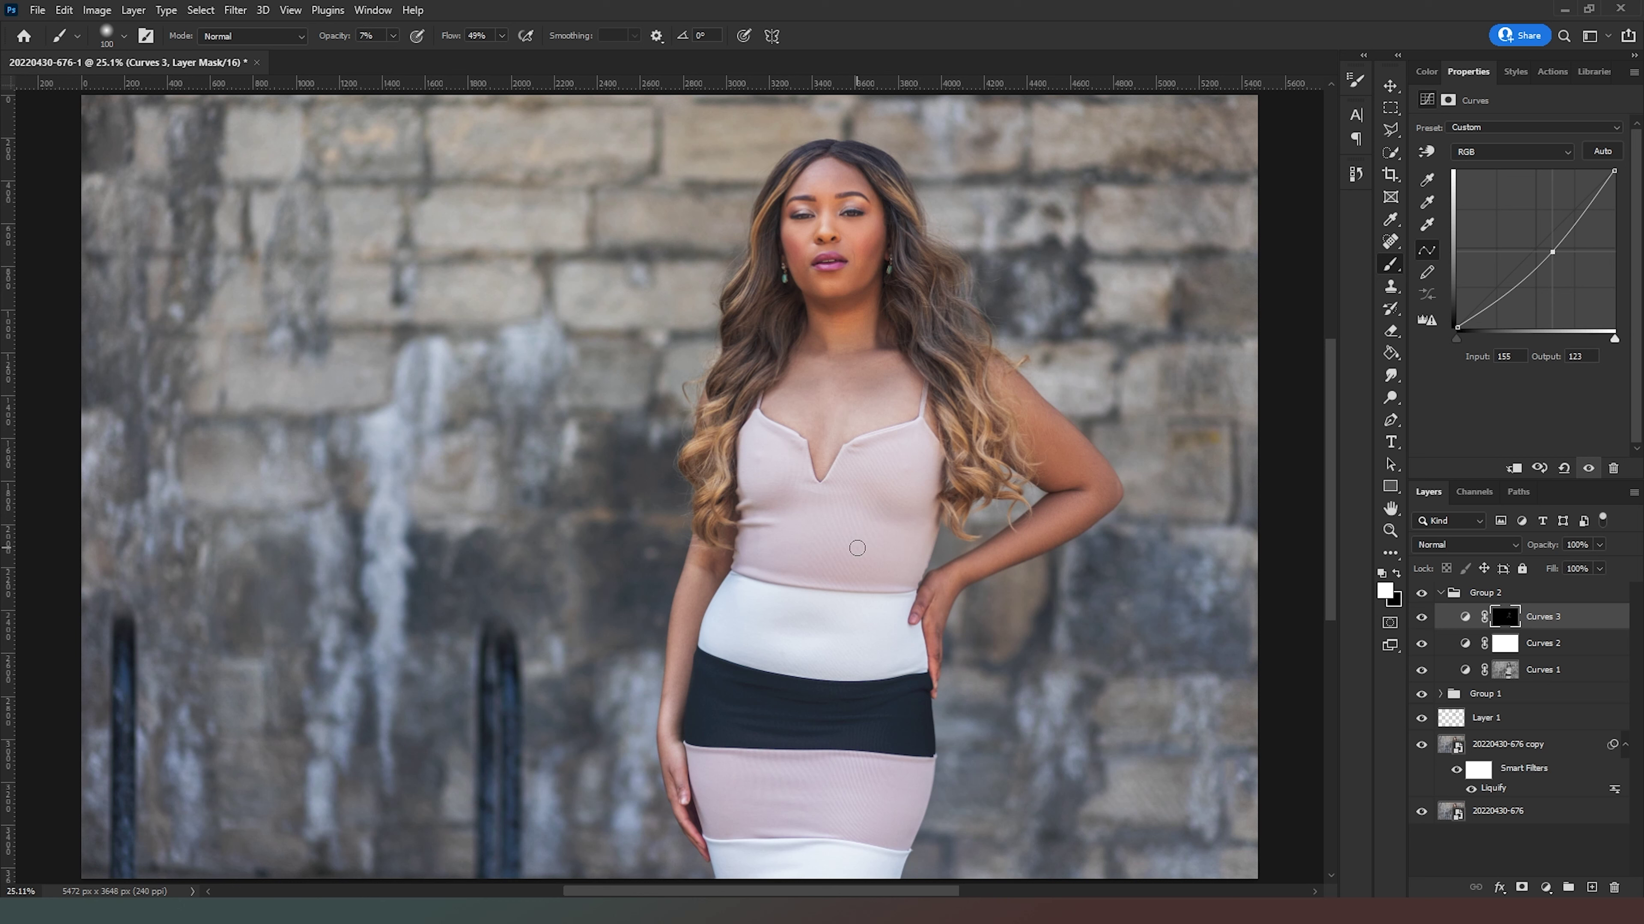
# Brush the Curves 3 effect back around her eyes and nose, resizing the brush as needed.
pyautogui.press(']')
pyautogui.press(']')
pyautogui.press(']')
pyautogui.press('[')
pyautogui.press('[')
pyautogui.press('[')
pyautogui.press(']')
pyautogui.press(']')
pyautogui.press(']')
pyautogui.press(']')
pyautogui.press('[')
pyautogui.press('[')
pyautogui.press('[')
pyautogui.press('[')
pyautogui.press('[')
pyautogui.press('[')
pyautogui.press('[')
pyautogui.scroll(1, 900, 189)
pyautogui.scroll(1, 899, 189)
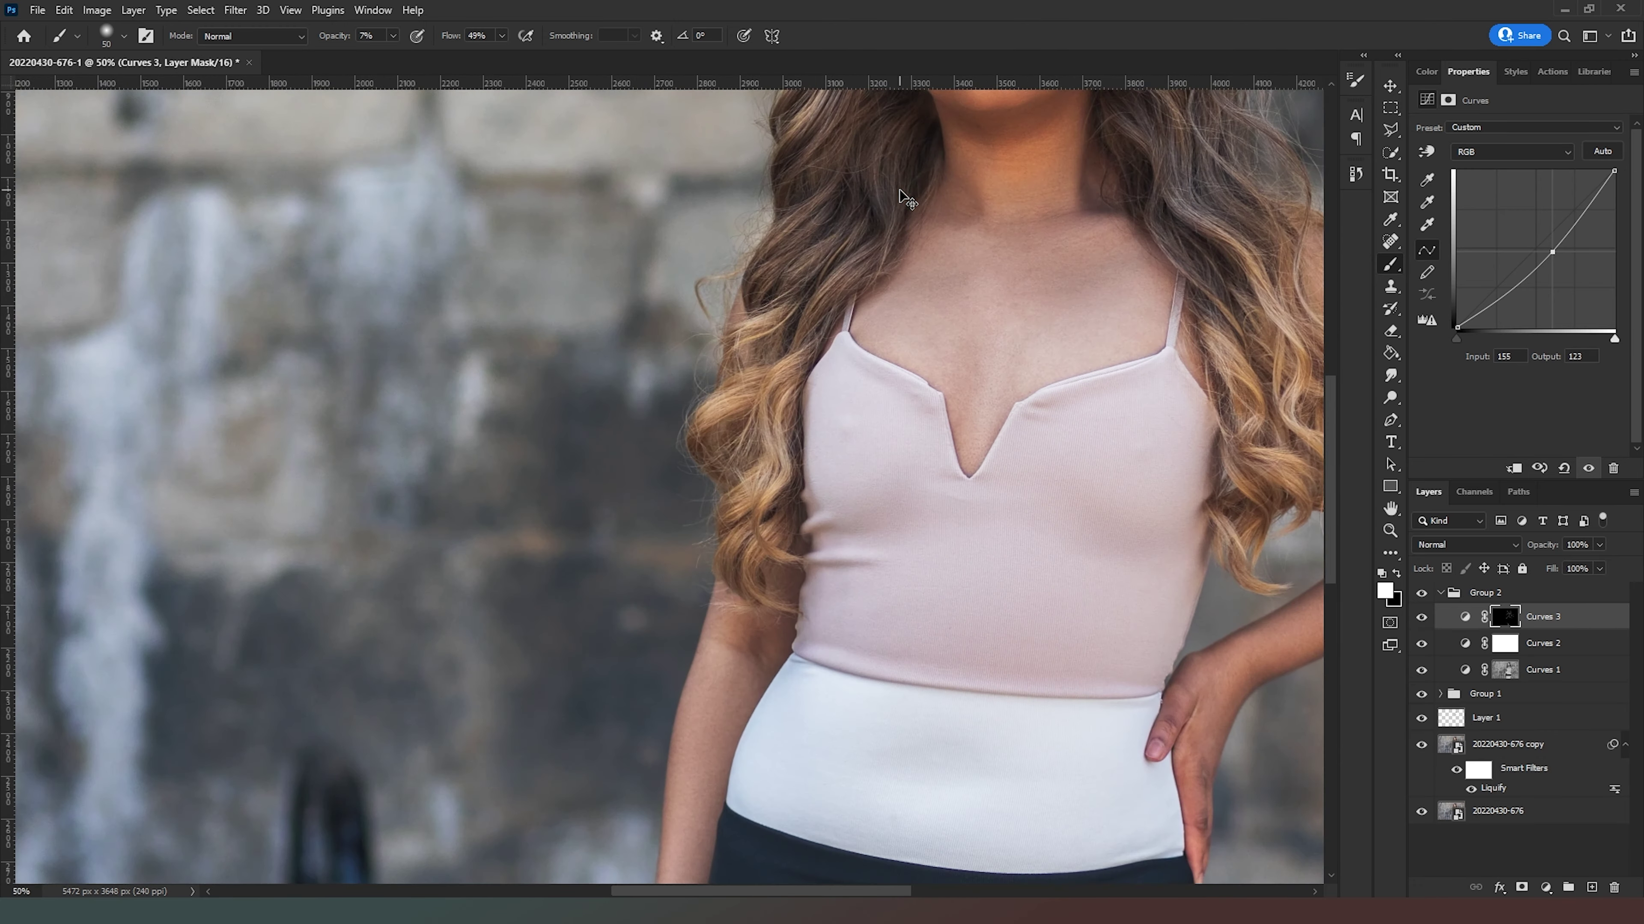
pyautogui.scroll(1, 899, 190)
pyautogui.moveTo(1210, 301); pyautogui.dragTo(800, 817)
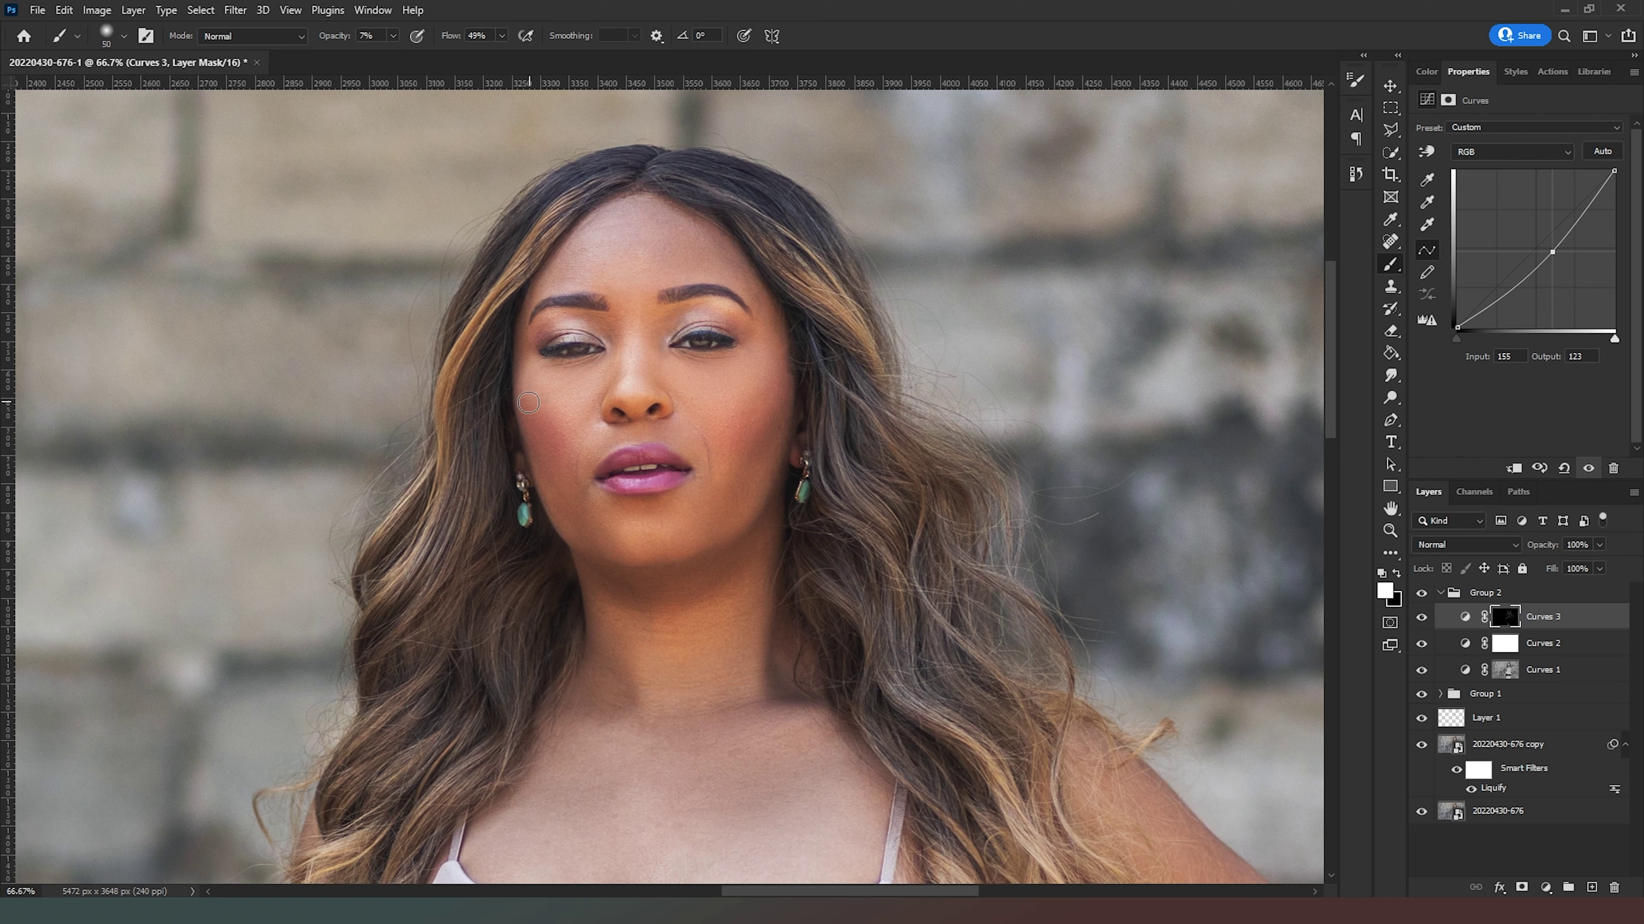
pyautogui.press('[')
pyautogui.press('[')
pyautogui.press('[')
pyautogui.press('[')
pyautogui.hotkey('ctrl', '0')
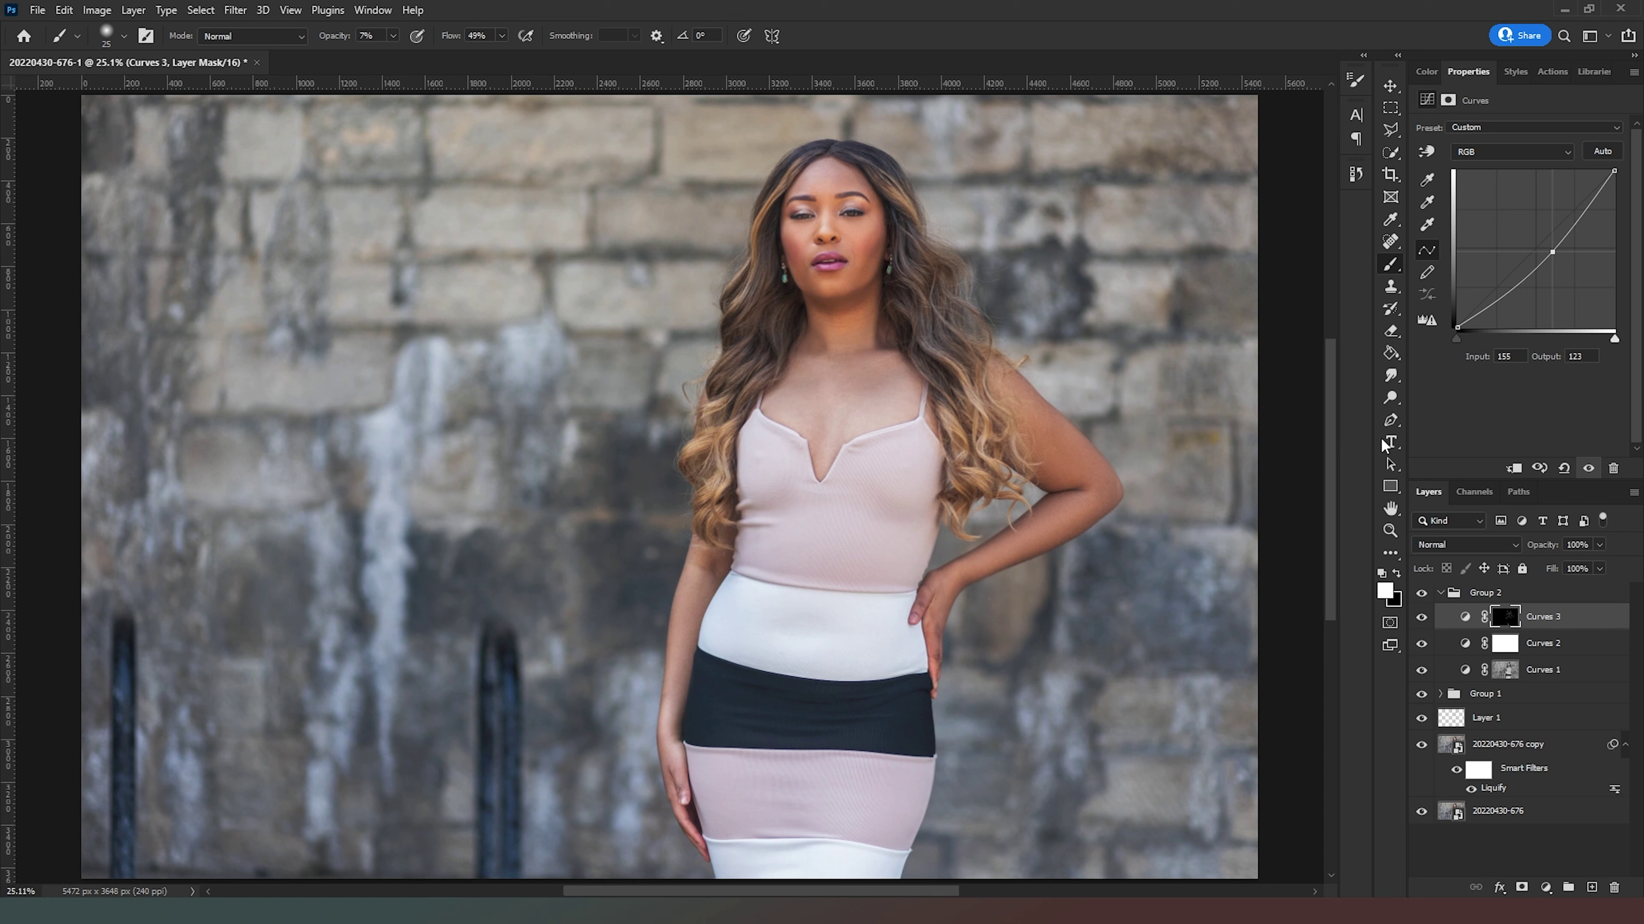
# Add Curves 4 lifting midtones 110→139 and invert its mask to hide it.
pyautogui.click(1545, 887)
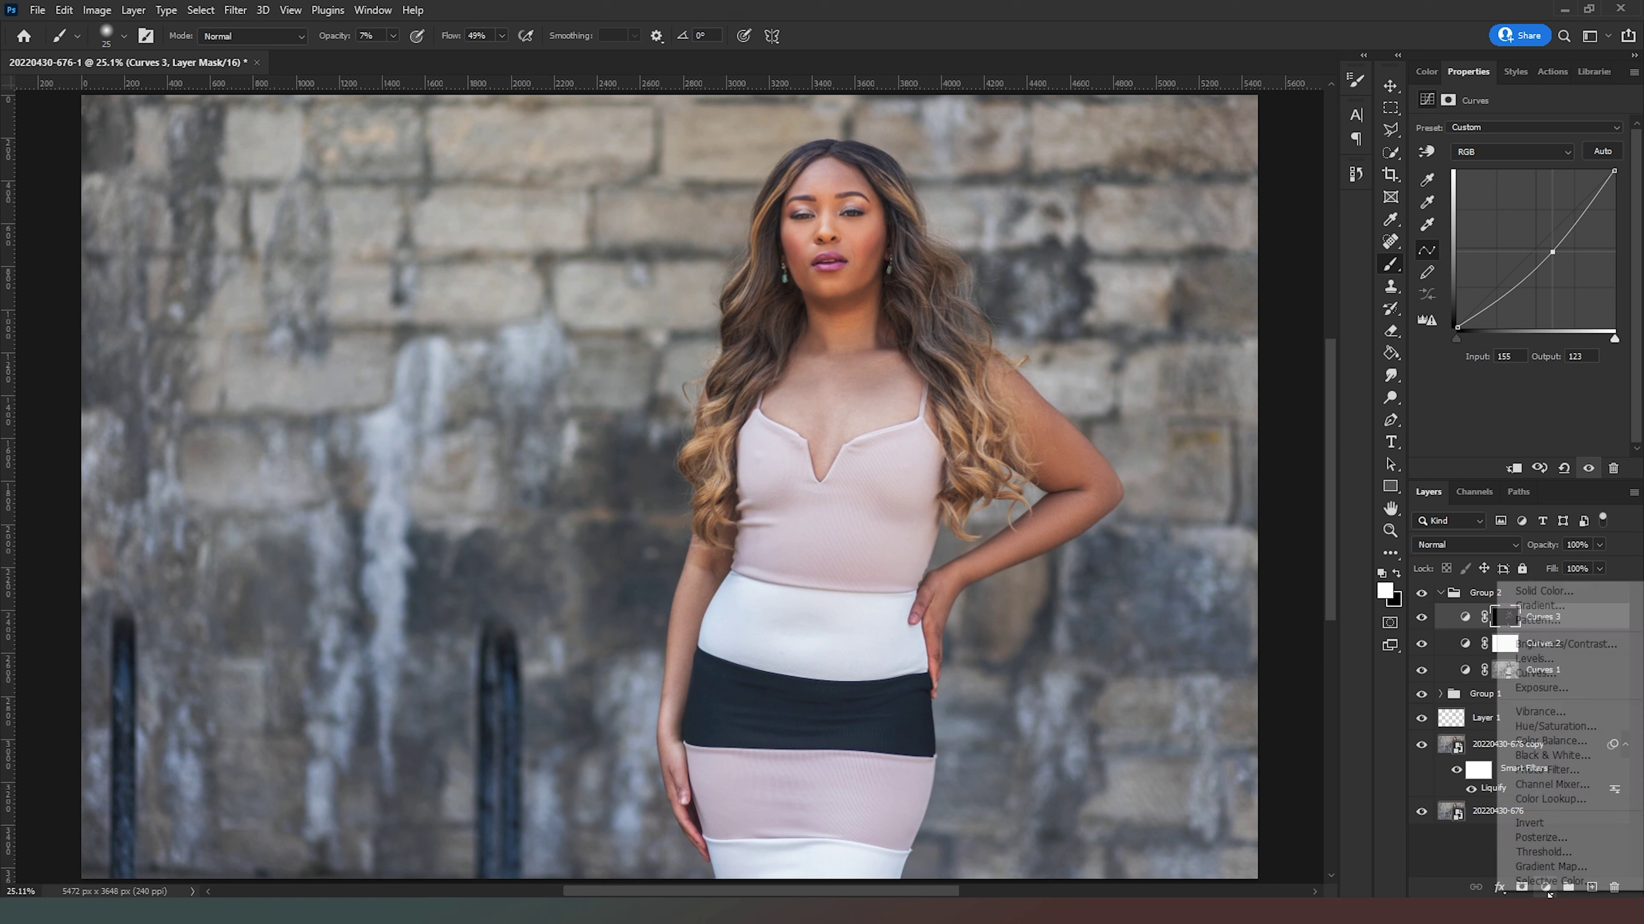
pyautogui.click(1556, 678)
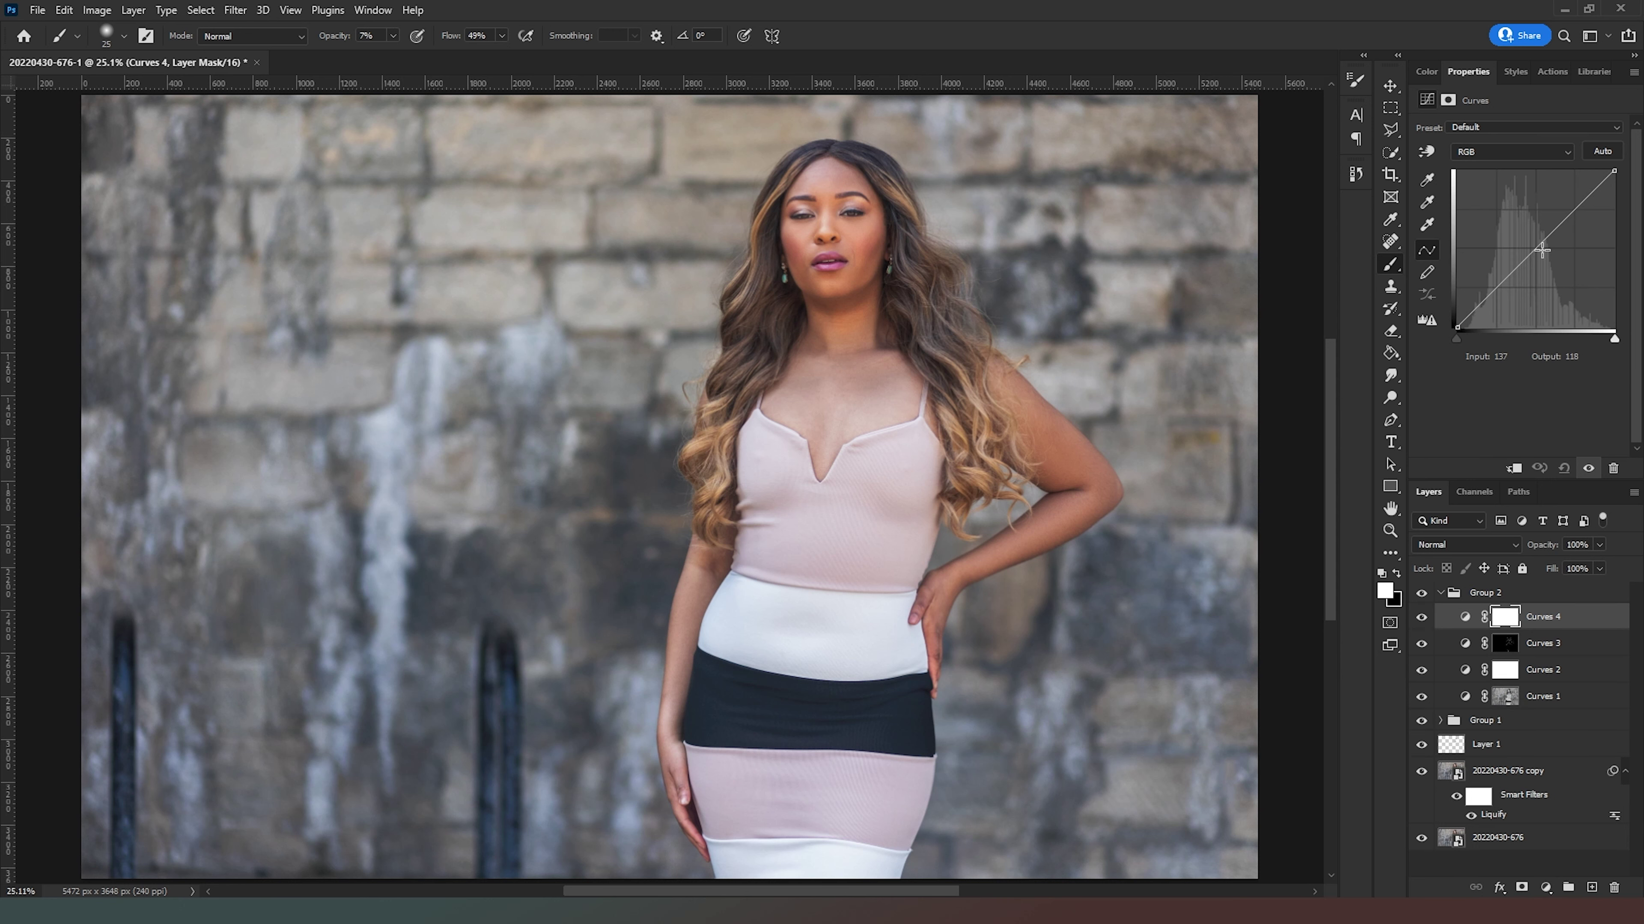
pyautogui.moveTo(1525, 261); pyautogui.dragTo(1525, 241)
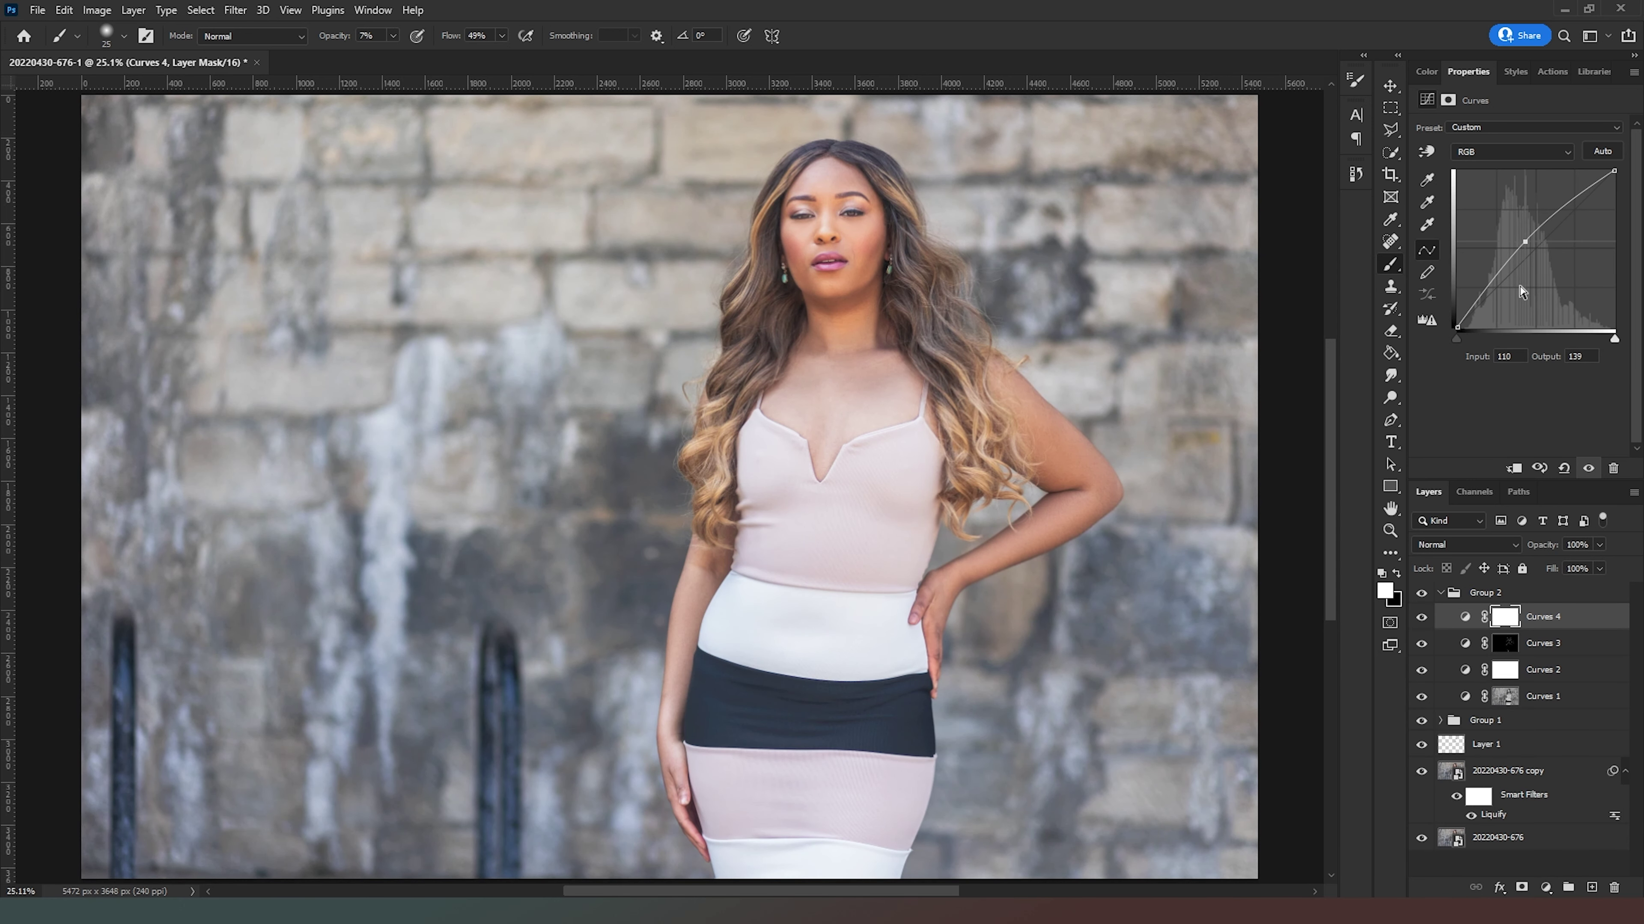
pyautogui.hotkey('ctrl', 'i')
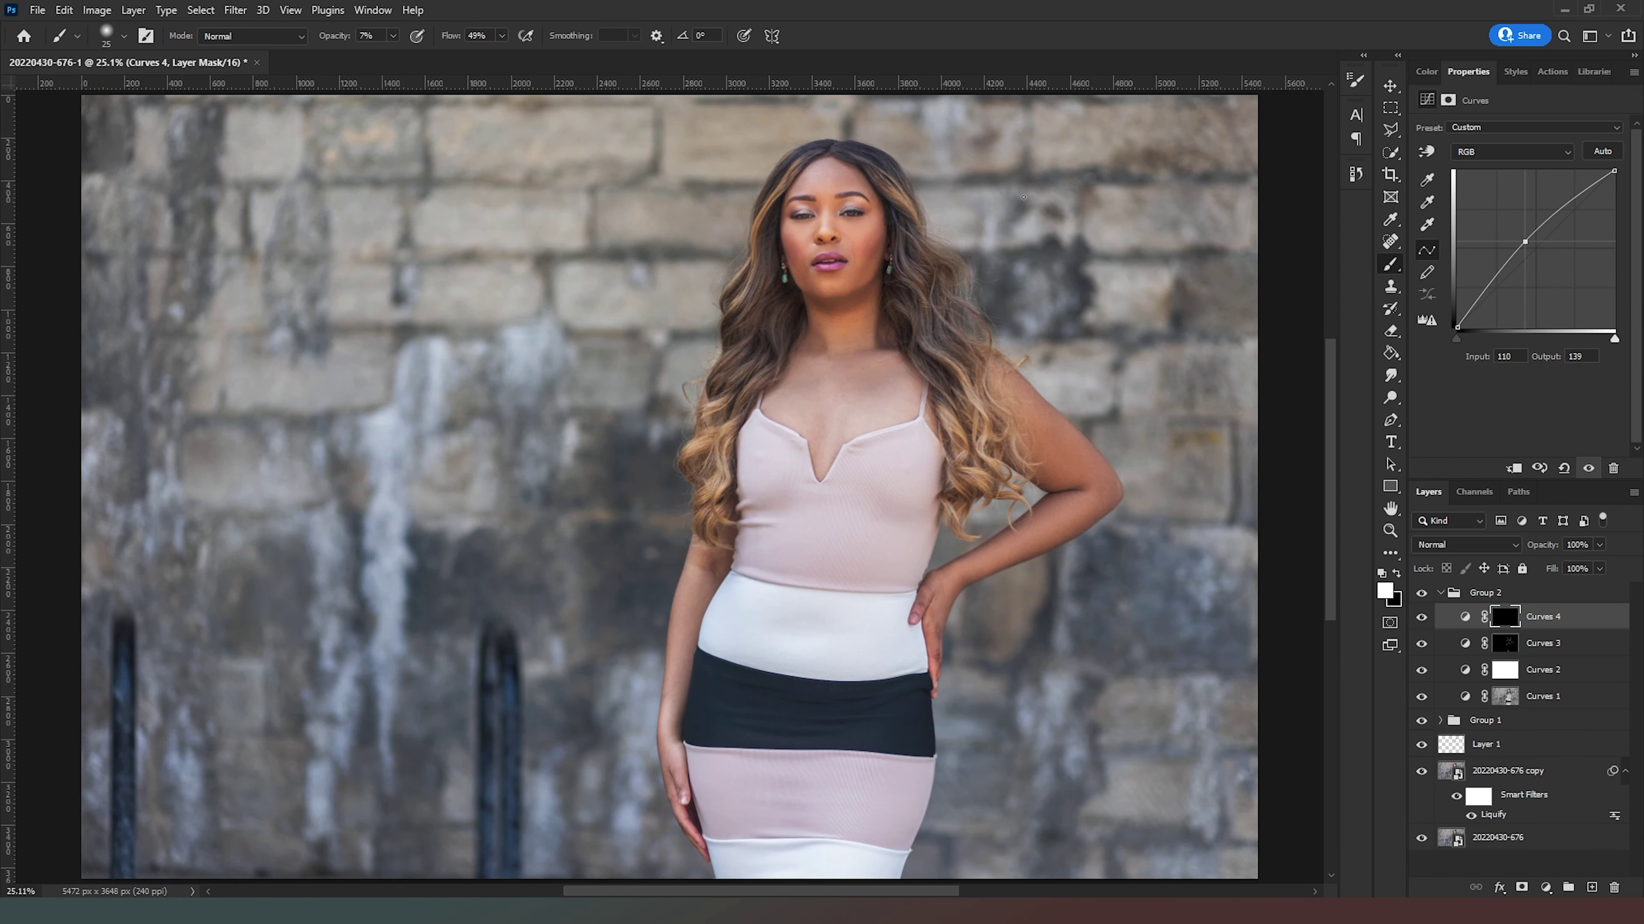
# Paint Curves 4's brightening onto her chest, waist and the top of the white waistband.
pyautogui.press(']')
pyautogui.press(']')
pyautogui.press(']')
pyautogui.moveTo(795, 421)
pyautogui.mouseDown()
pyautogui.moveTo(899, 406)
pyautogui.moveTo(788, 446)
pyautogui.mouseUp()
pyautogui.press(']')
pyautogui.press(']')
pyautogui.moveTo(860, 566)
pyautogui.mouseDown()
pyautogui.moveTo(772, 560)
pyautogui.moveTo(838, 585)
pyautogui.moveTo(905, 574)
pyautogui.moveTo(772, 574)
pyautogui.moveTo(851, 569)
pyautogui.moveTo(869, 621)
pyautogui.moveTo(768, 624)
pyautogui.moveTo(718, 665)
pyautogui.moveTo(830, 625)
pyautogui.moveTo(753, 624)
pyautogui.moveTo(773, 591)
pyautogui.moveTo(750, 569)
pyautogui.moveTo(844, 568)
pyautogui.moveTo(785, 576)
pyautogui.mouseUp()
pyautogui.press('[')
pyautogui.press('[')
pyautogui.press('[')
pyautogui.moveTo(751, 571); pyautogui.dragTo(781, 576)
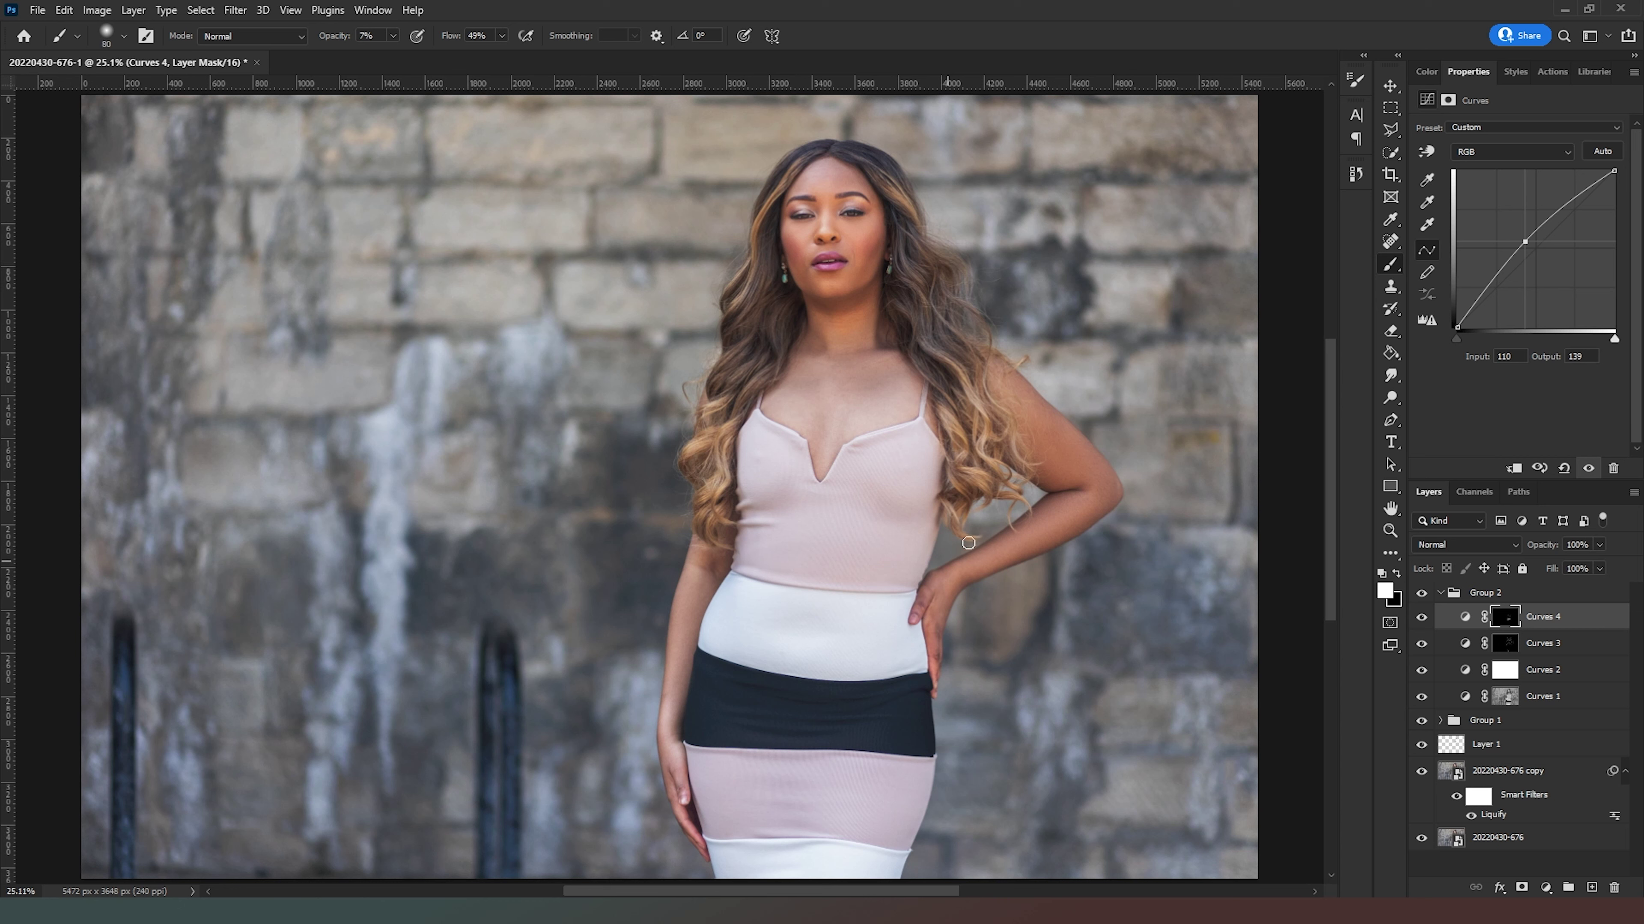
pyautogui.press(']')
pyautogui.press(']')
pyautogui.press(']')
pyautogui.press('[')
# Brighten the area below and between her eyes with a smaller brush while zoomed in.
pyautogui.moveTo(828, 233)
pyautogui.mouseDown()
pyautogui.moveTo(805, 211)
pyautogui.moveTo(869, 218)
pyautogui.moveTo(835, 245)
pyautogui.moveTo(861, 166)
pyautogui.mouseUp()
pyautogui.press('[')
pyautogui.press('[')
pyautogui.press('[')
pyautogui.hotkey('ctrl', '+')
pyautogui.hotkey('ctrl', '+')
pyautogui.hotkey('ctrl', '+')
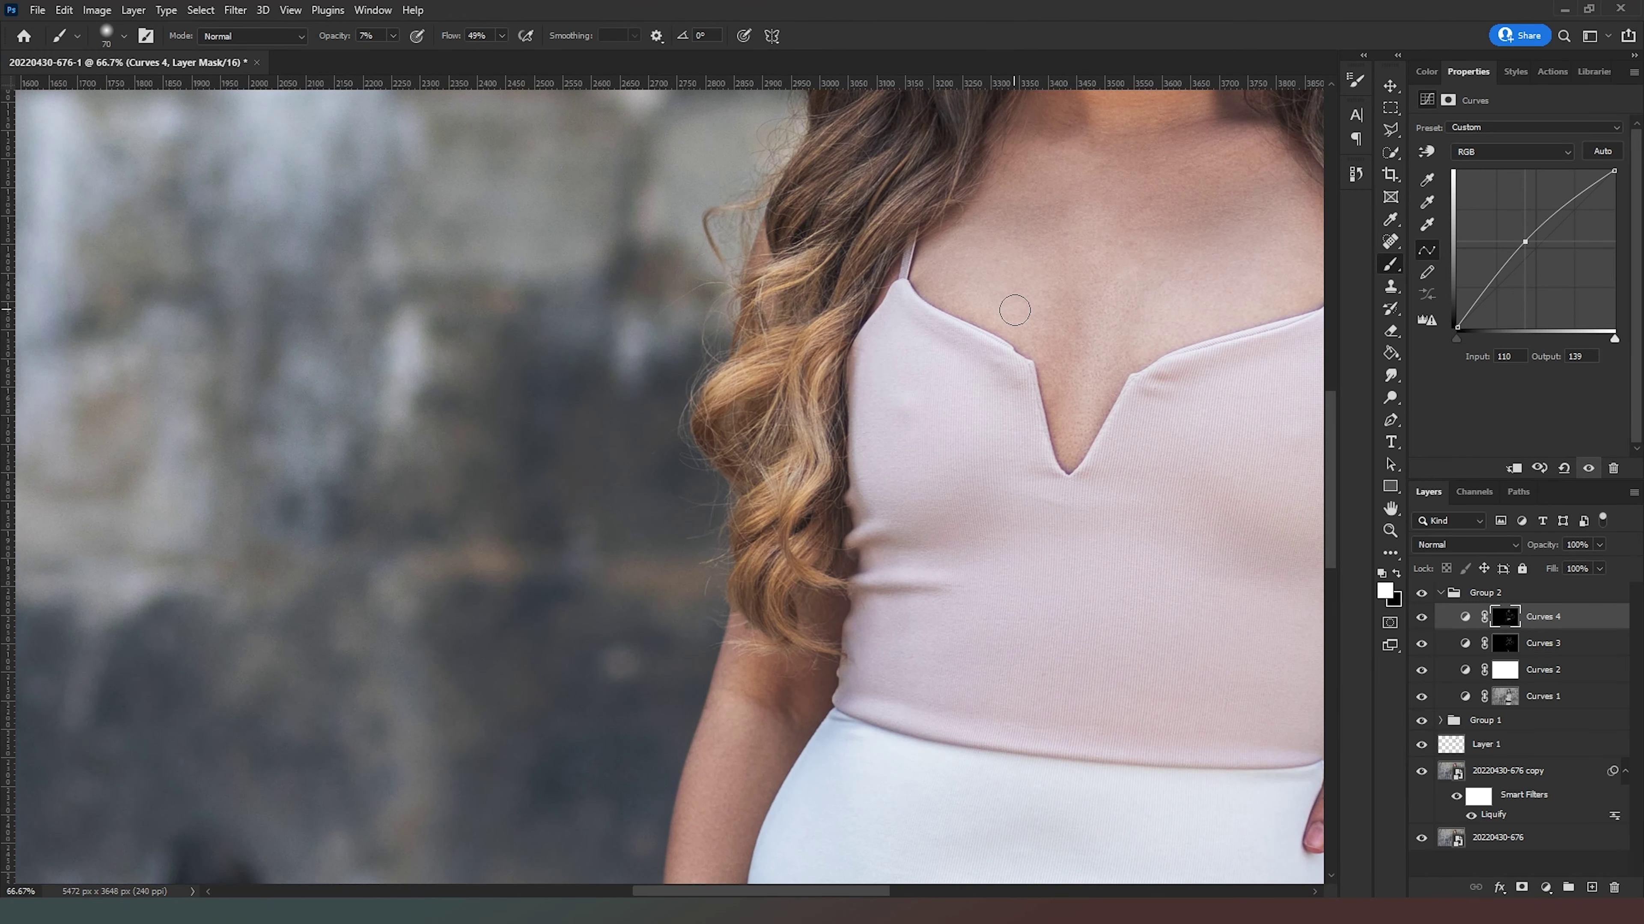
pyautogui.moveTo(1012, 308)
pyautogui.mouseDown()
pyautogui.moveTo(717, 449)
pyautogui.moveTo(770, 515)
pyautogui.mouseUp()
pyautogui.press('[')
pyautogui.press('[')
pyautogui.press('[')
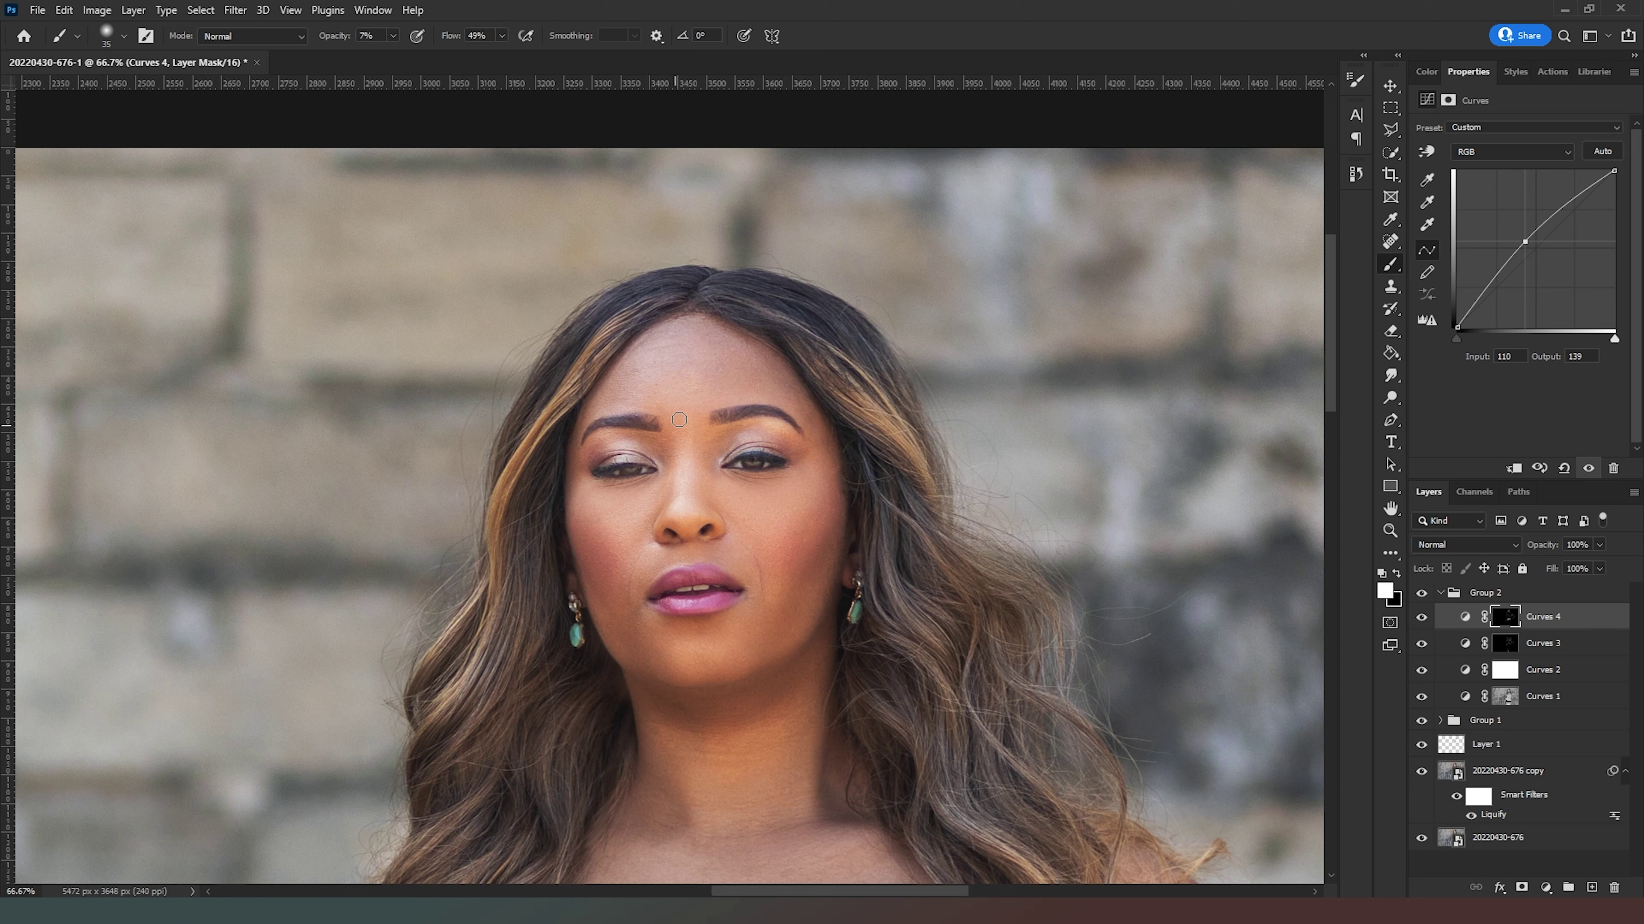
pyautogui.press(']')
pyautogui.press(']')
pyautogui.hotkey('ctrl', '0')
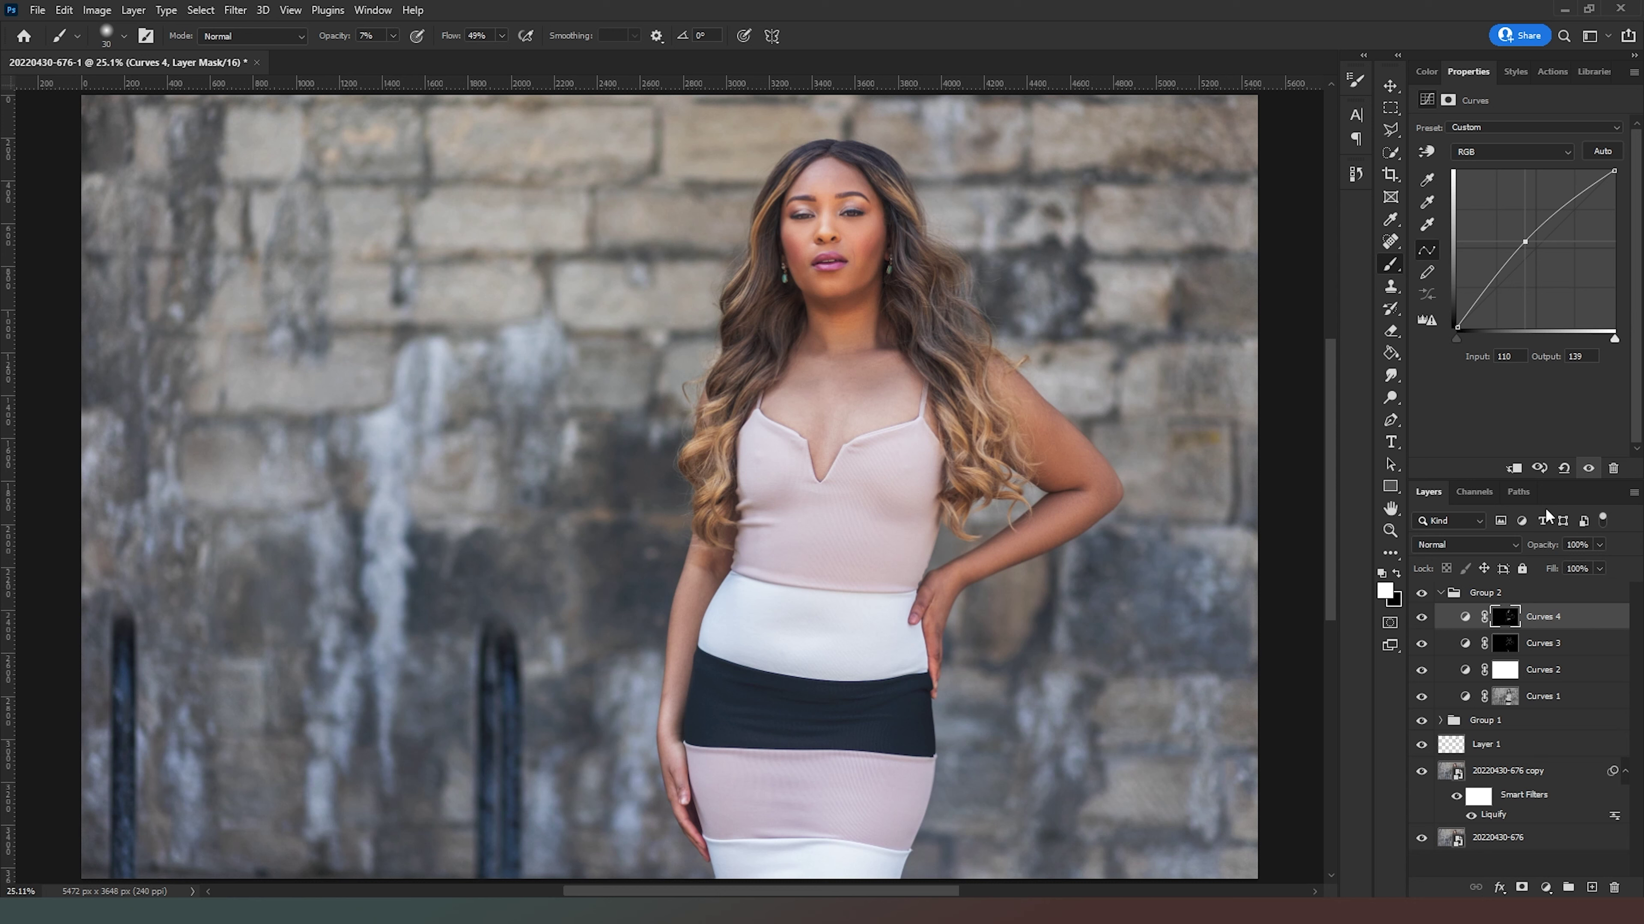
# Collapse Group 2 and add a Hue/Saturation layer with Master saturation at -6.
pyautogui.click(1442, 594)
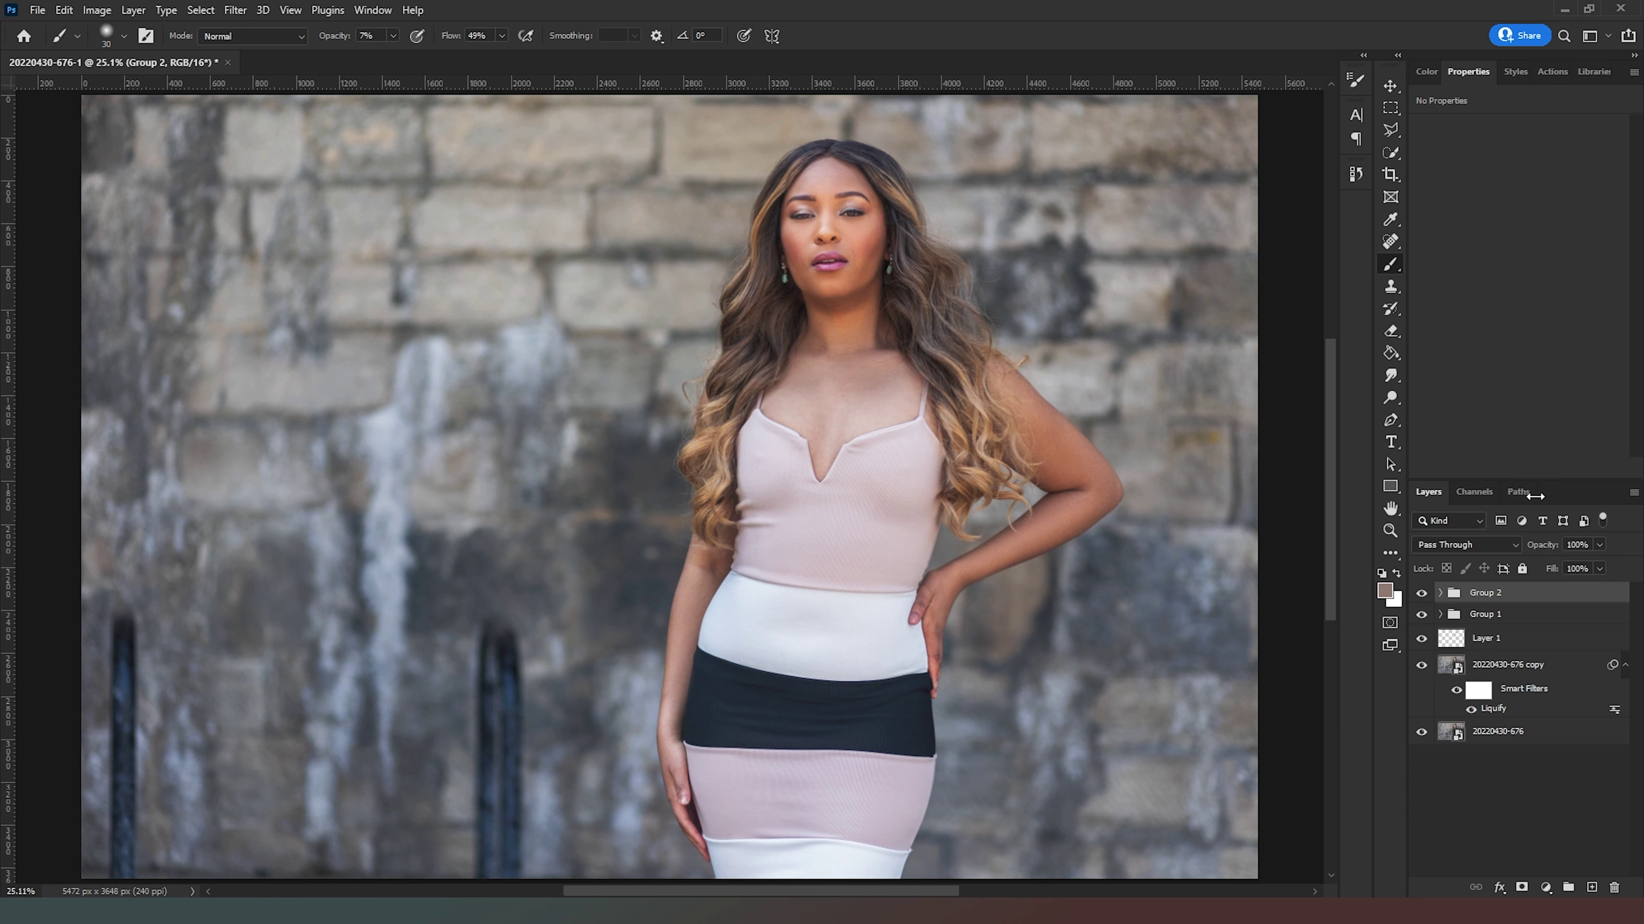
pyautogui.click(1543, 886)
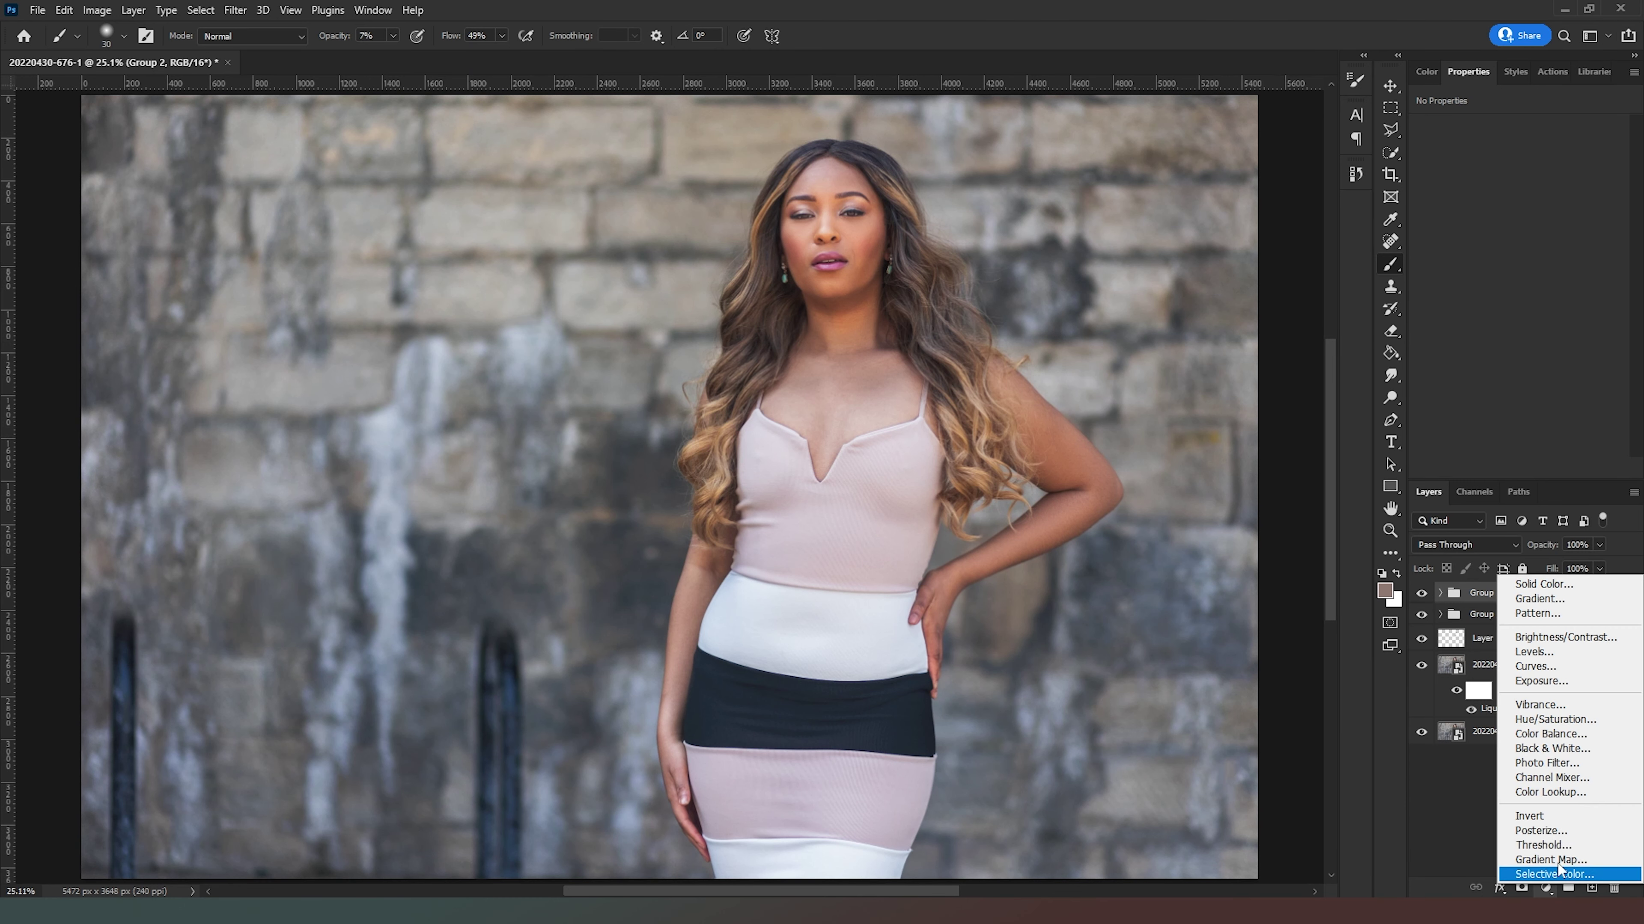
pyautogui.click(1566, 719)
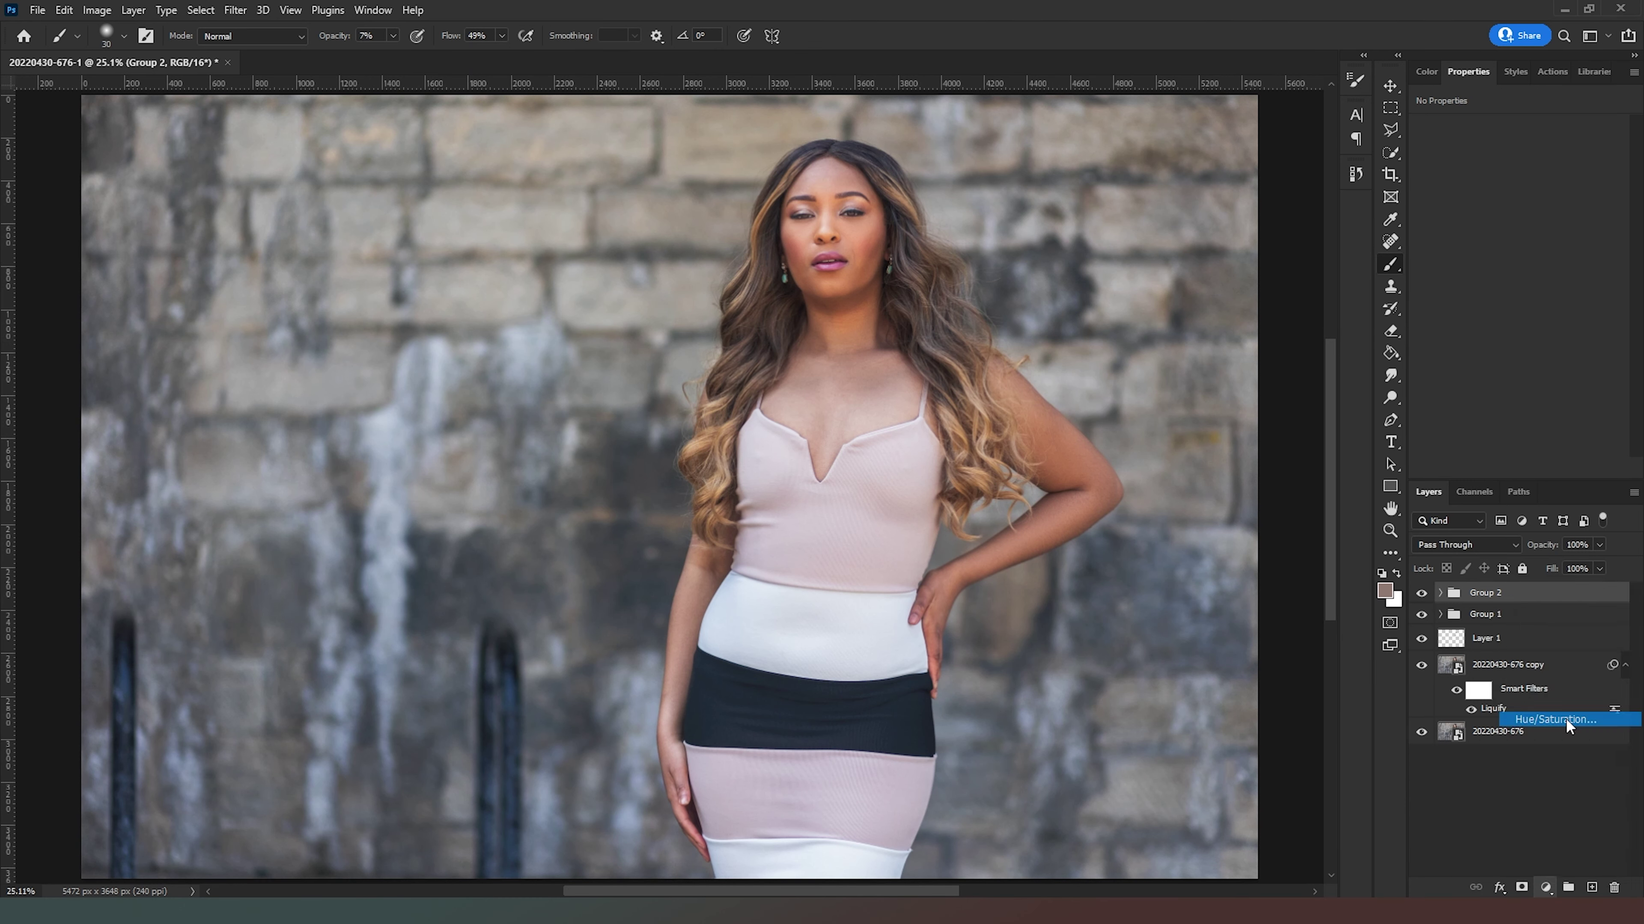
pyautogui.moveTo(1520, 225); pyautogui.dragTo(1514, 222)
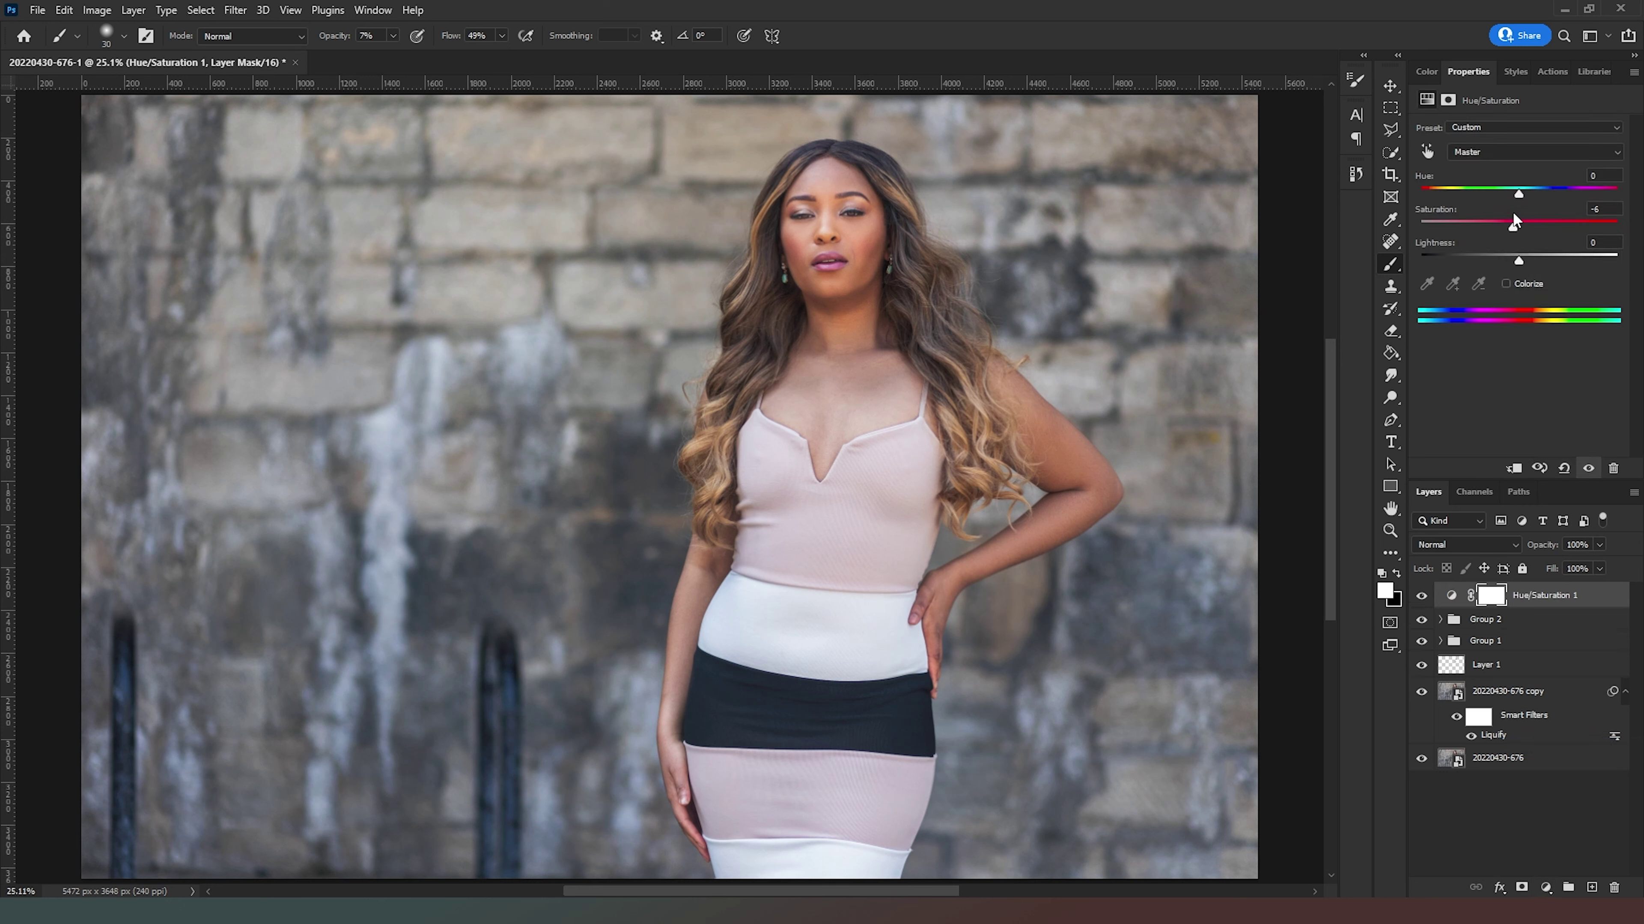
# Switch the Hue/Saturation colour range to Greens and lower its saturation to -18.
pyautogui.click(1531, 155)
pyautogui.click(1517, 180)
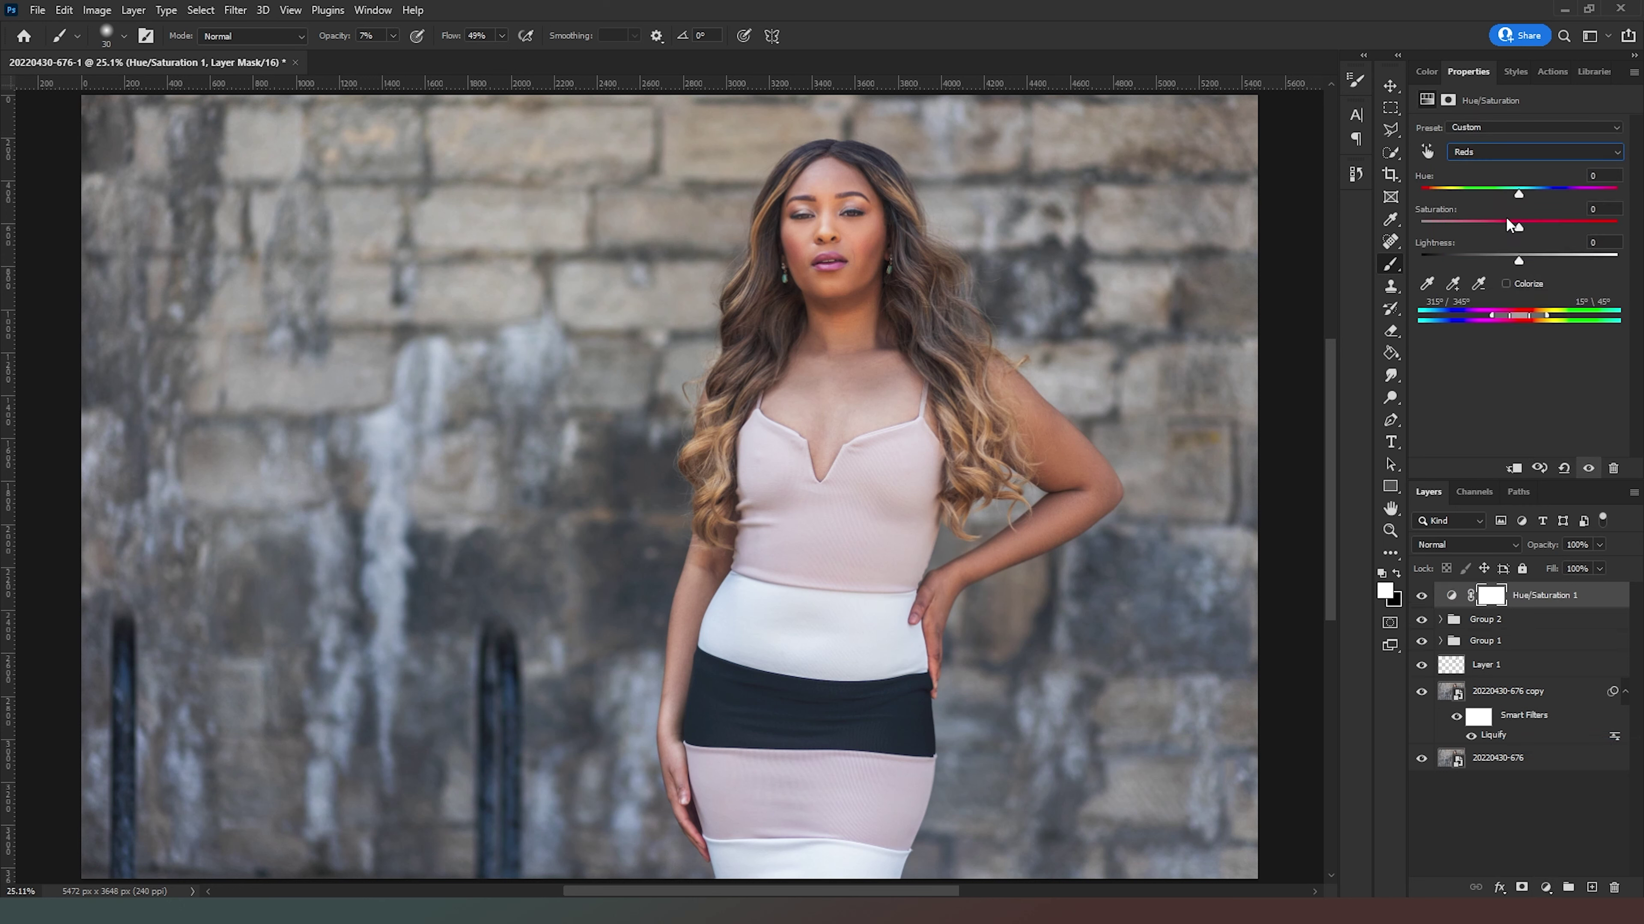
pyautogui.click(1539, 153)
pyautogui.click(1508, 197)
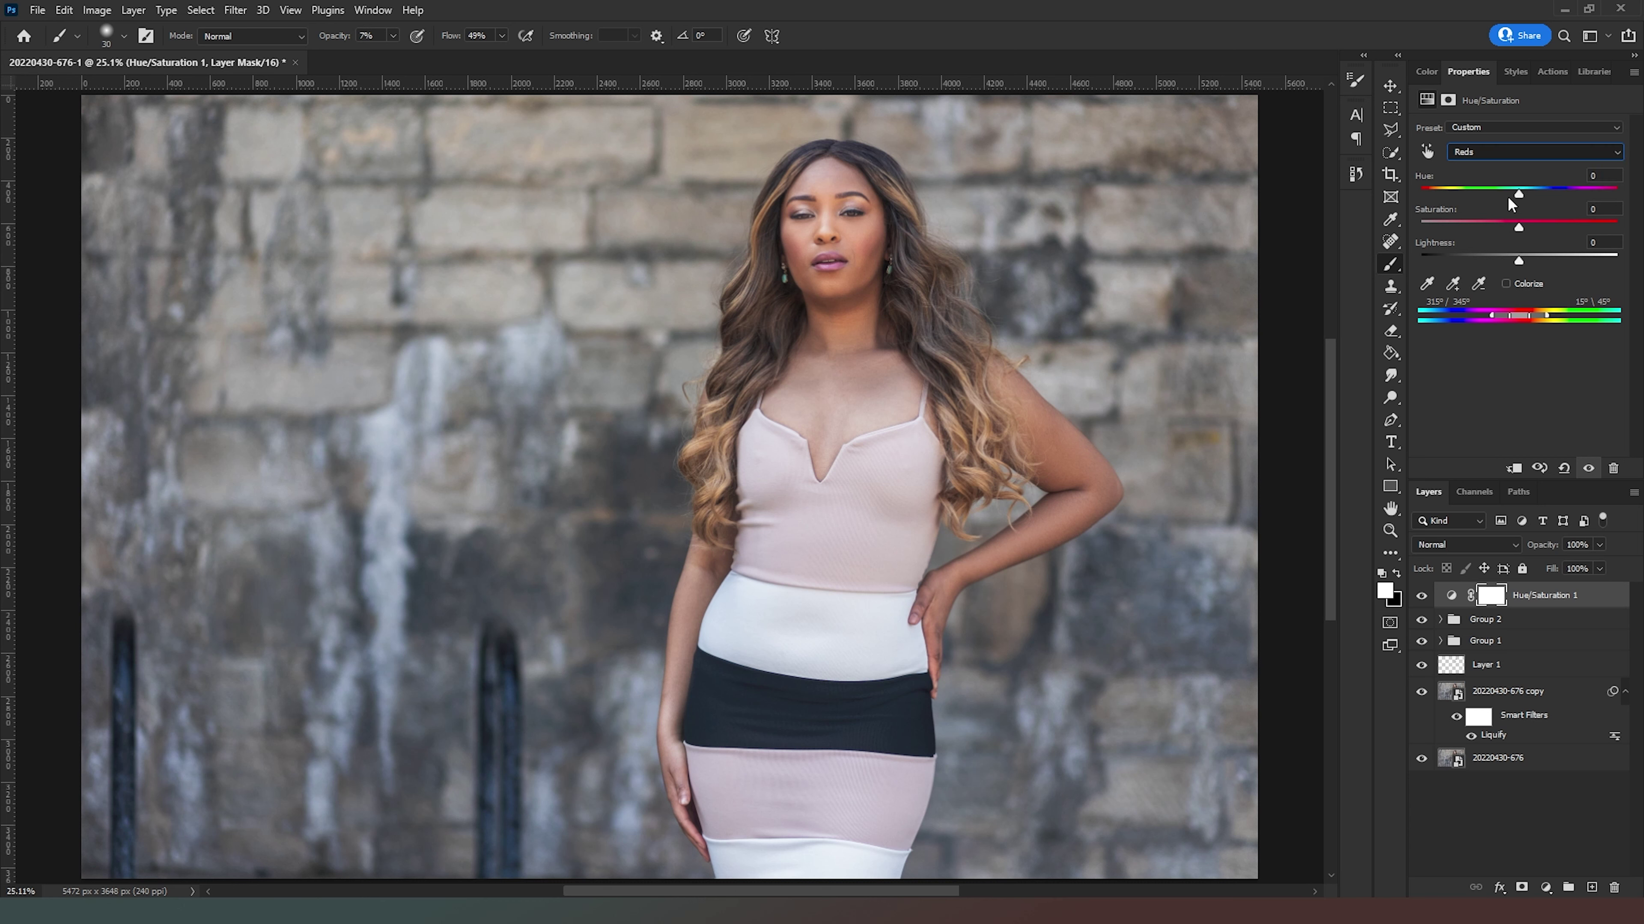
pyautogui.click(1532, 156)
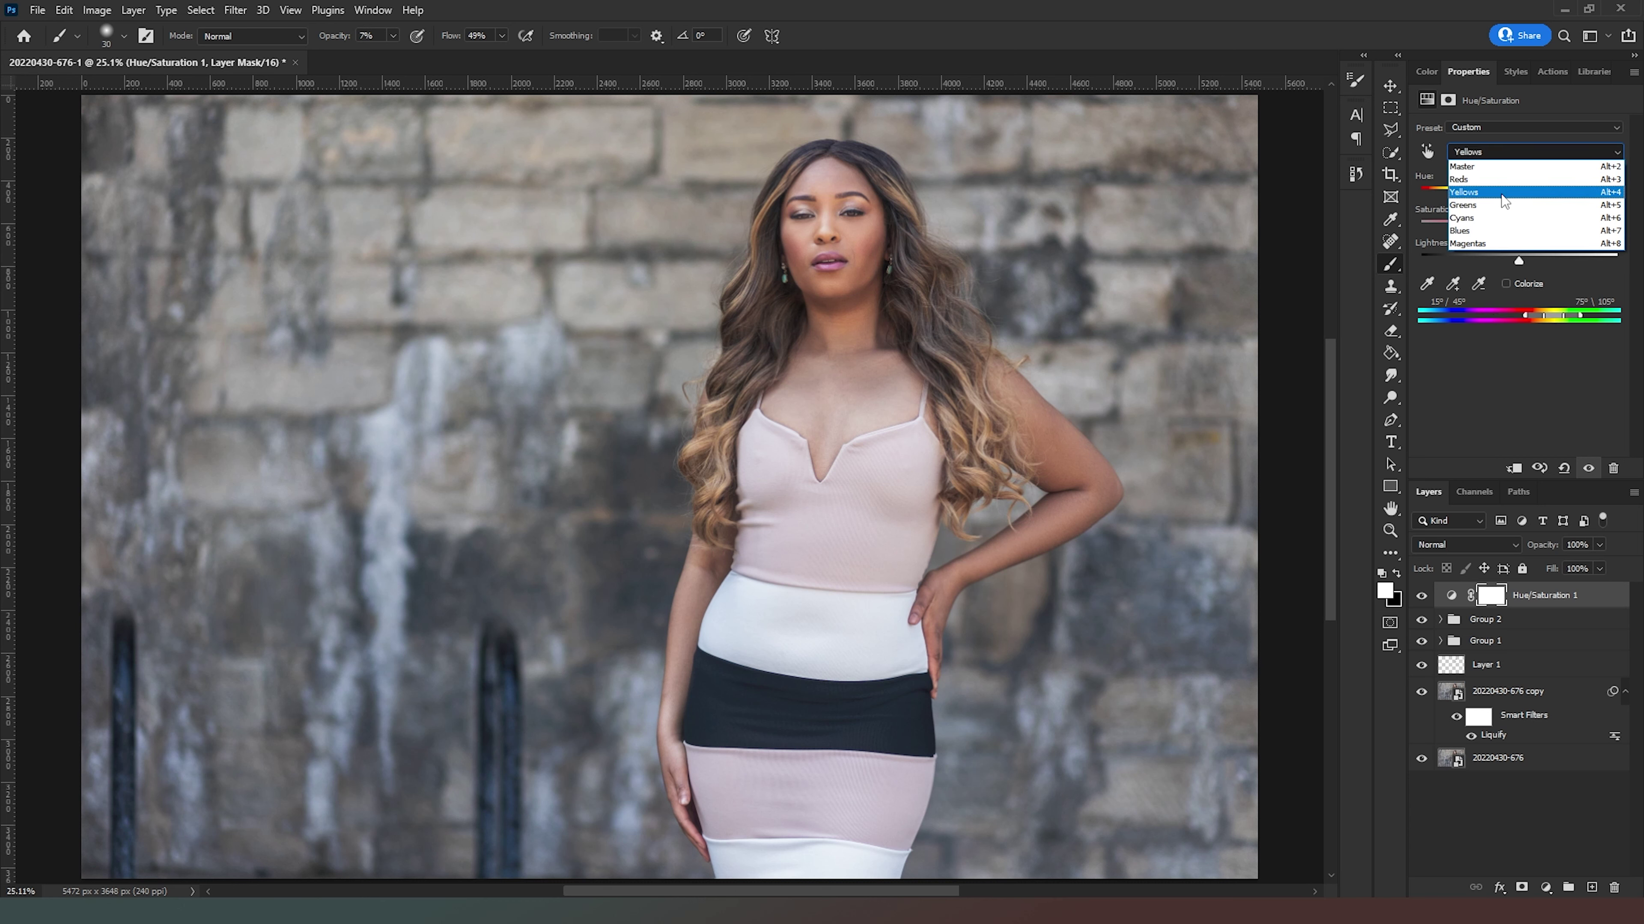
pyautogui.click(1504, 213)
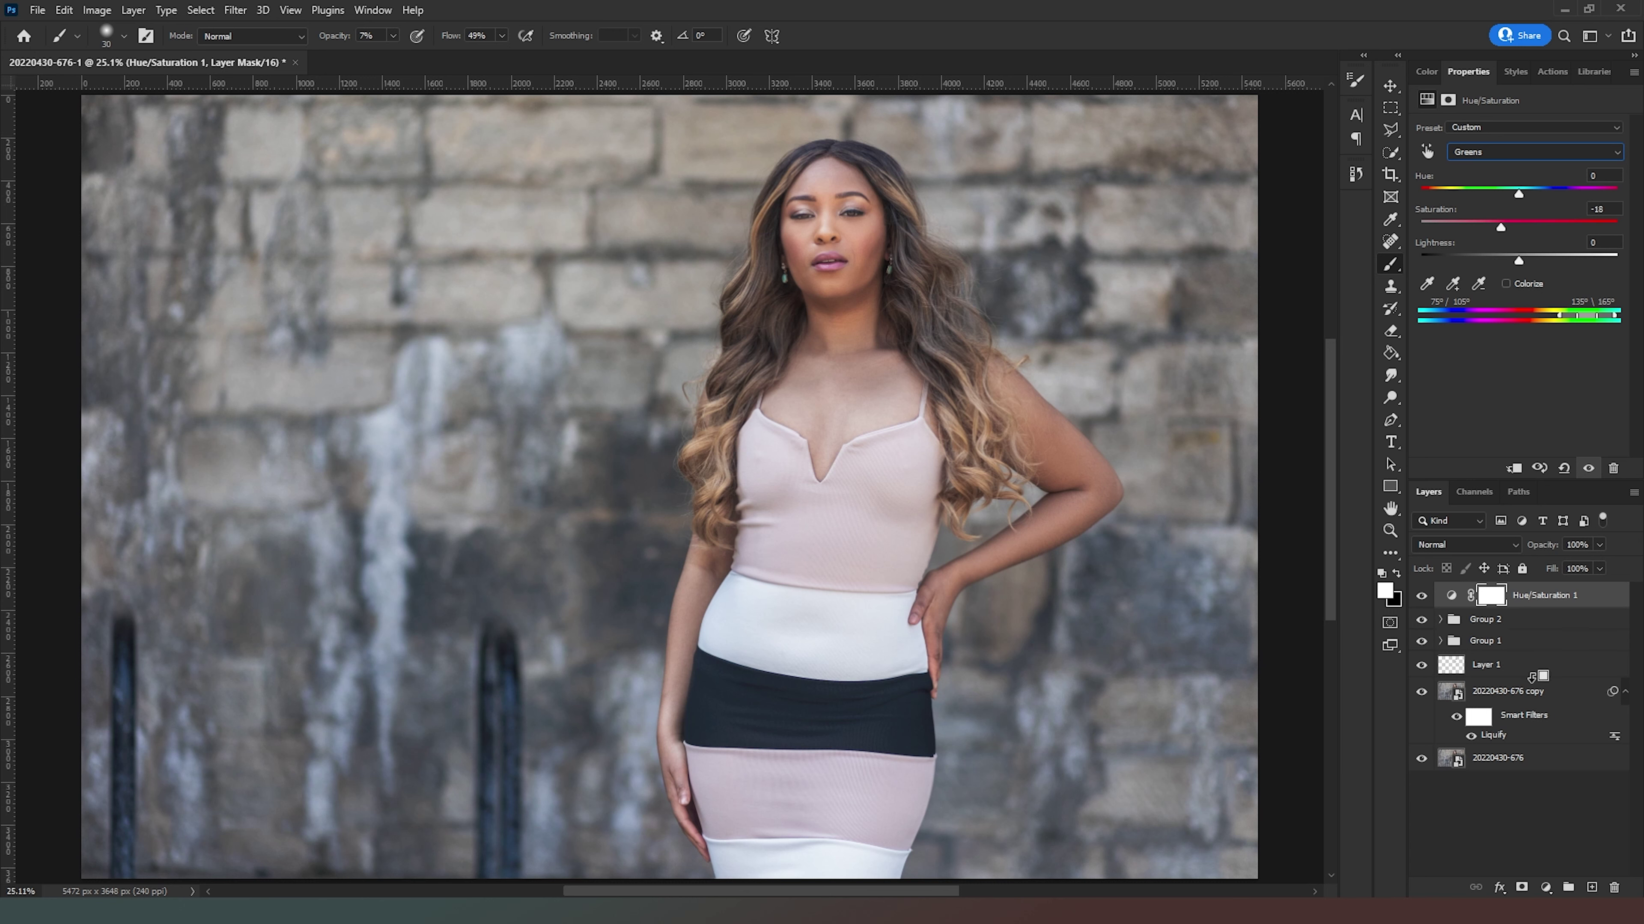
pyautogui.click(1583, 601)
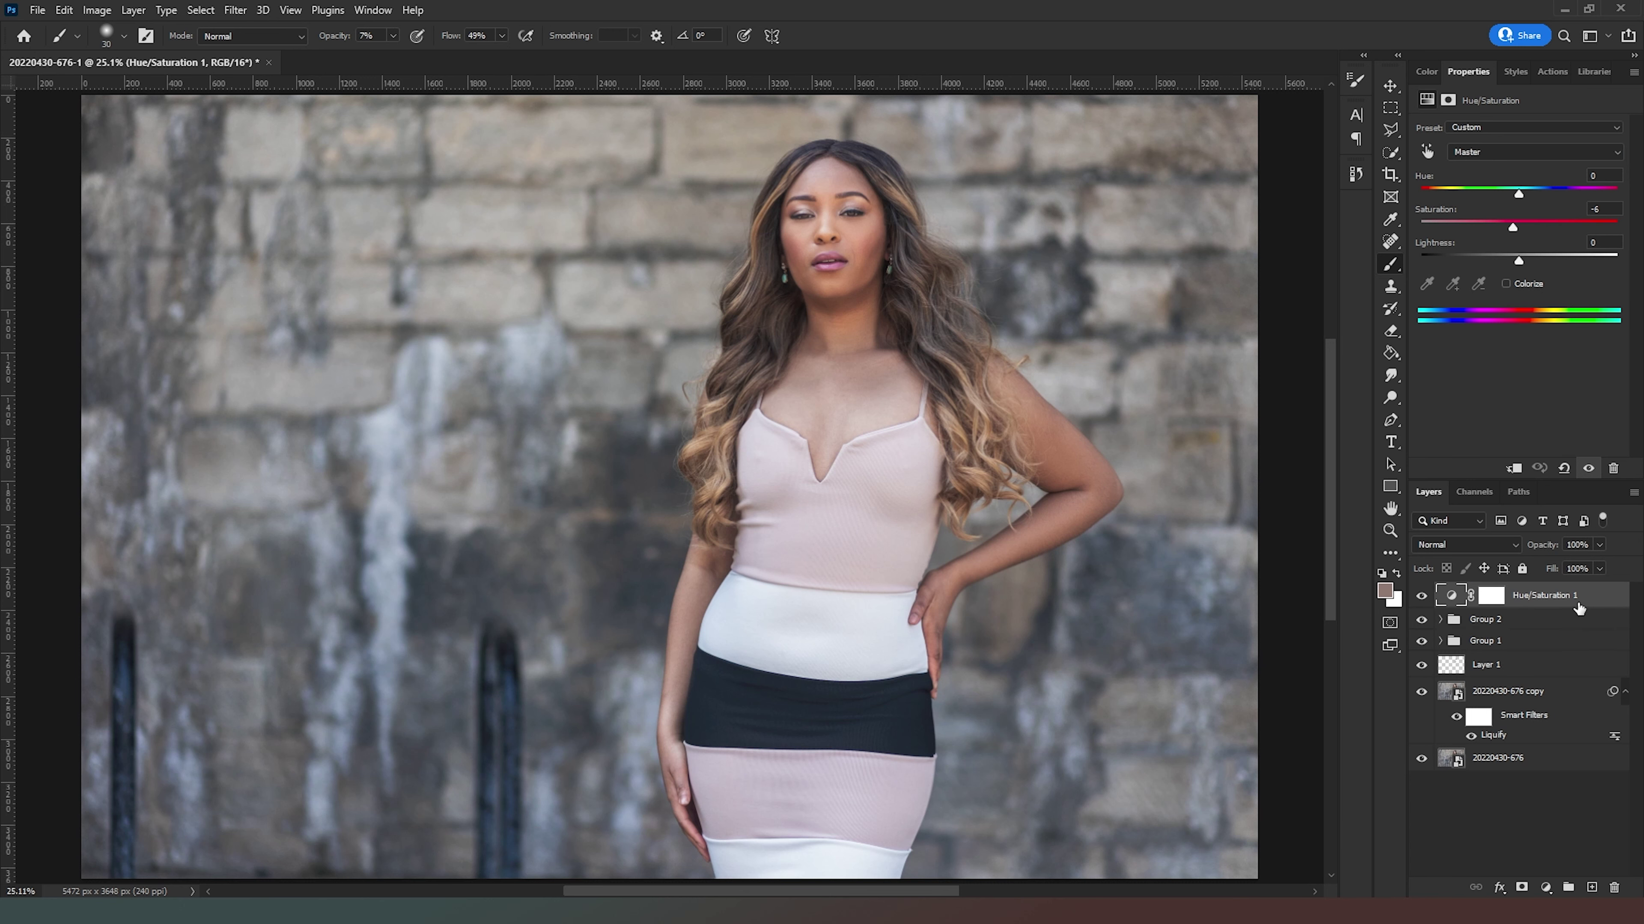
# Stamp all visible layers into Layer 4 and duplicate it twice, hiding the top copy.
pyautogui.hotkey('ctrl', 'shift', 'alt', 'e')
pyautogui.hotkey('ctrl', 'j')
pyautogui.hotkey('ctrl', 'j')
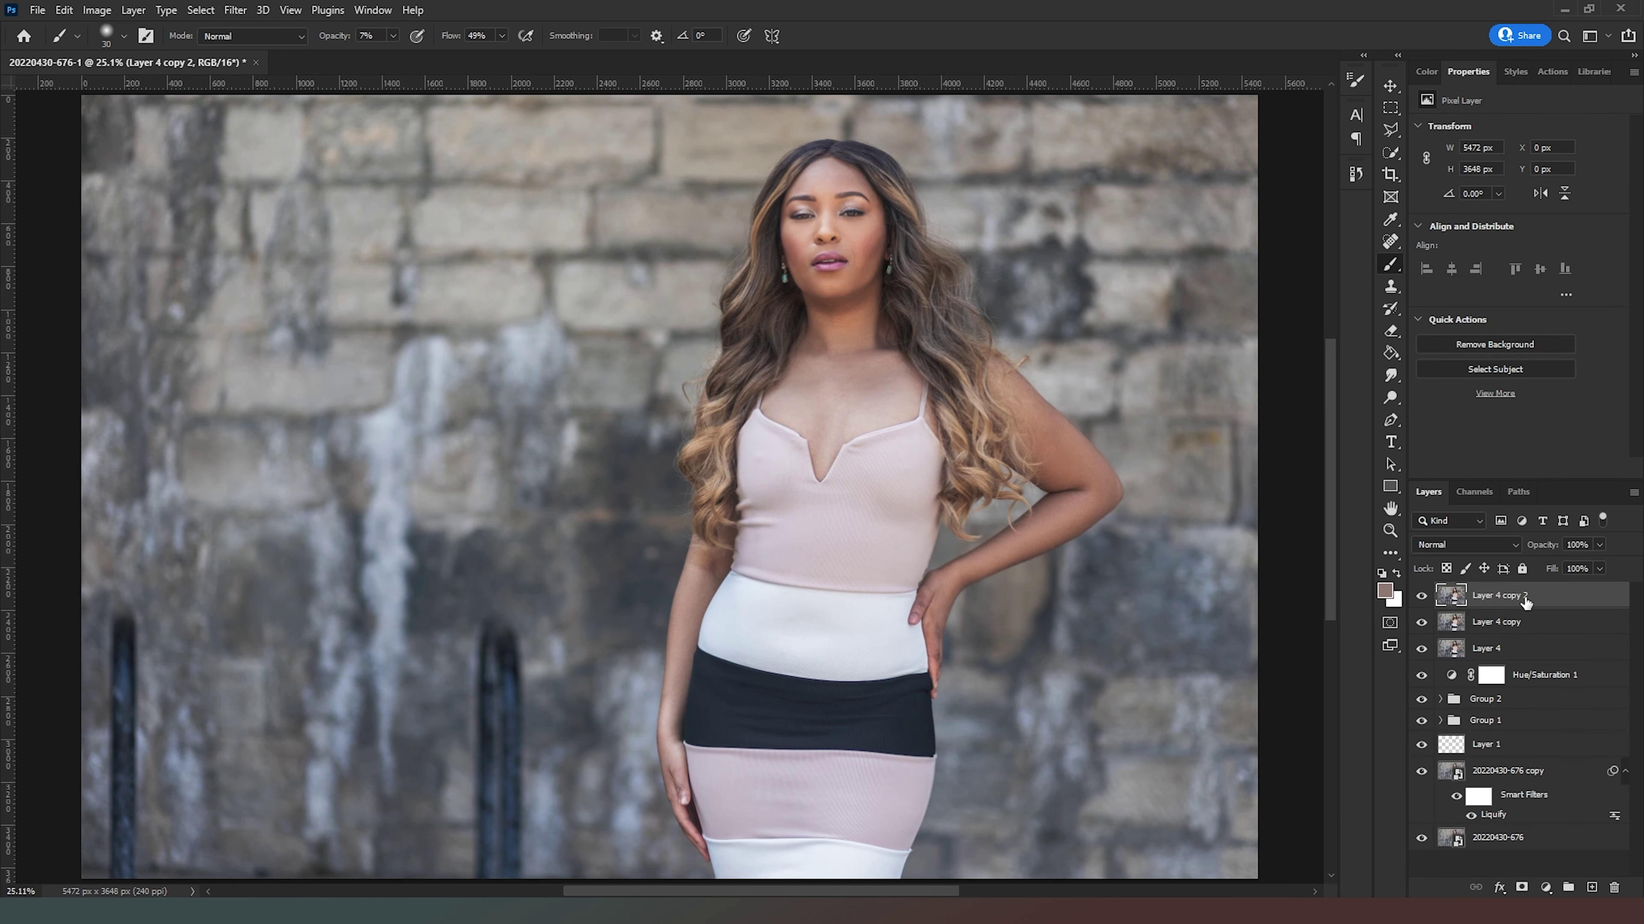
pyautogui.click(1421, 595)
pyautogui.click(1520, 648)
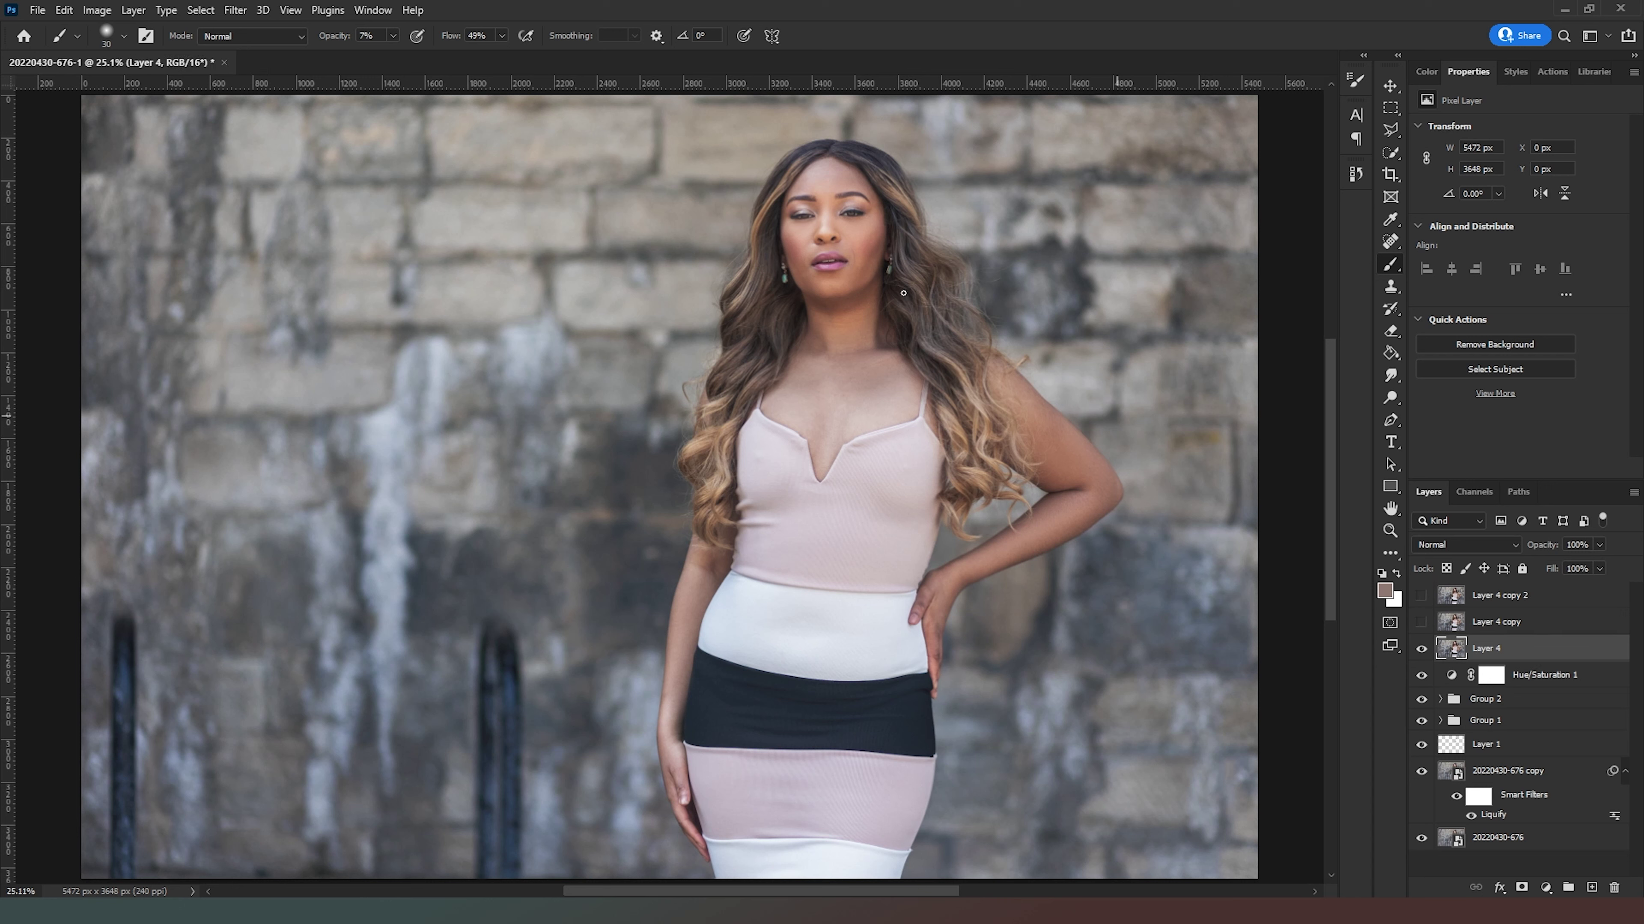
# Blur Layer 4 with a 5.6 px Gaussian Blur.
pyautogui.click(235, 10)
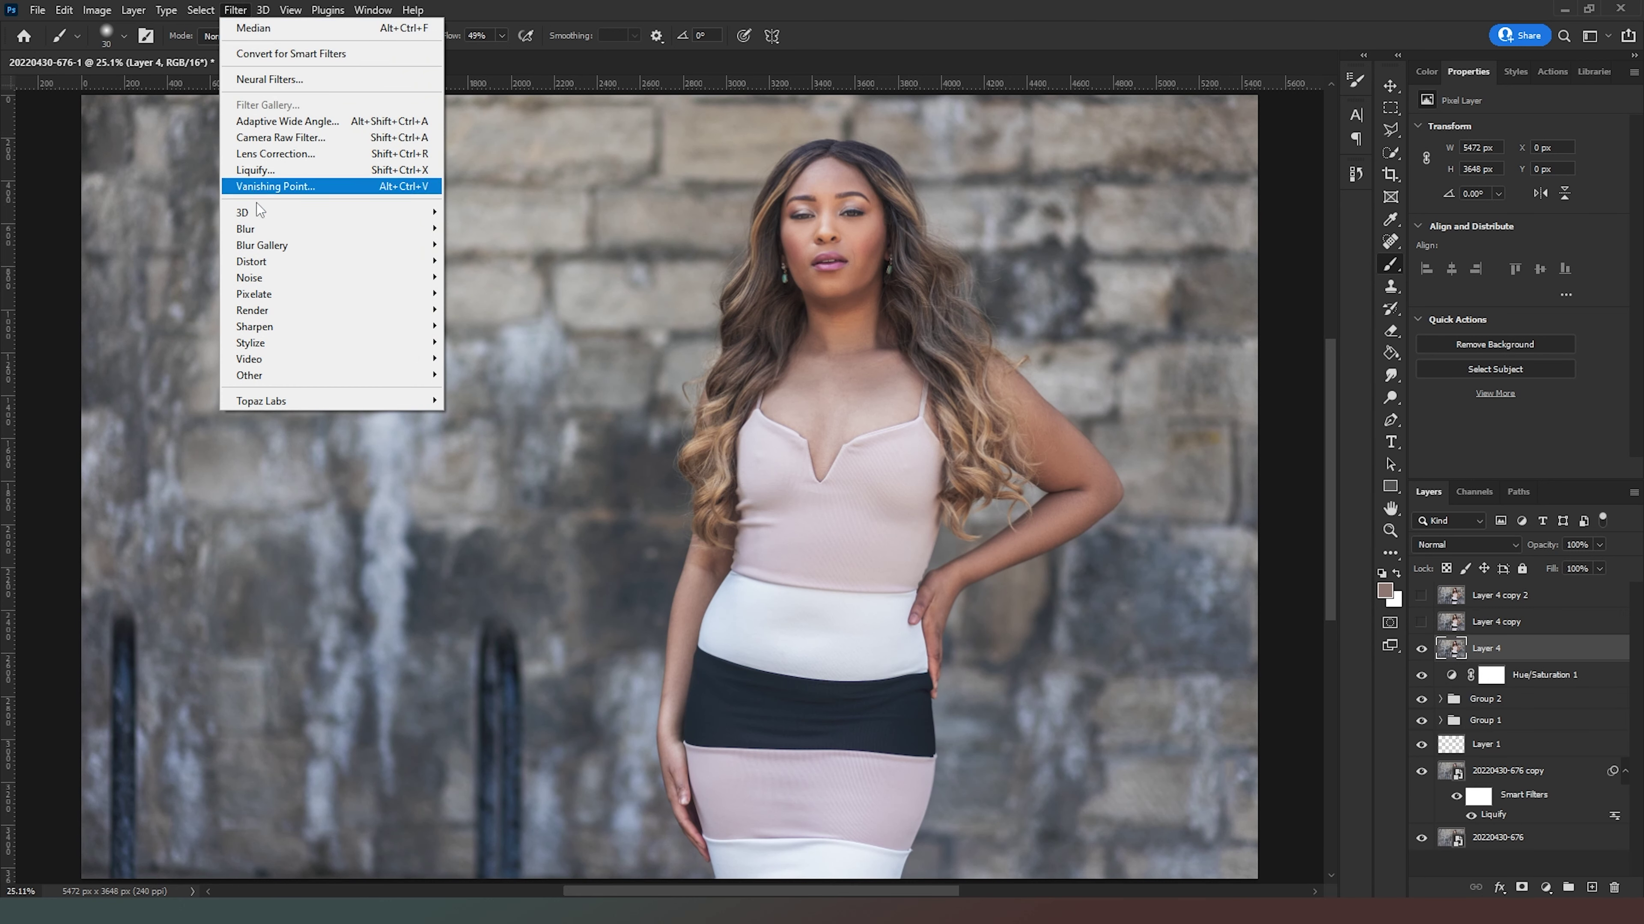
pyautogui.moveTo(282, 229)
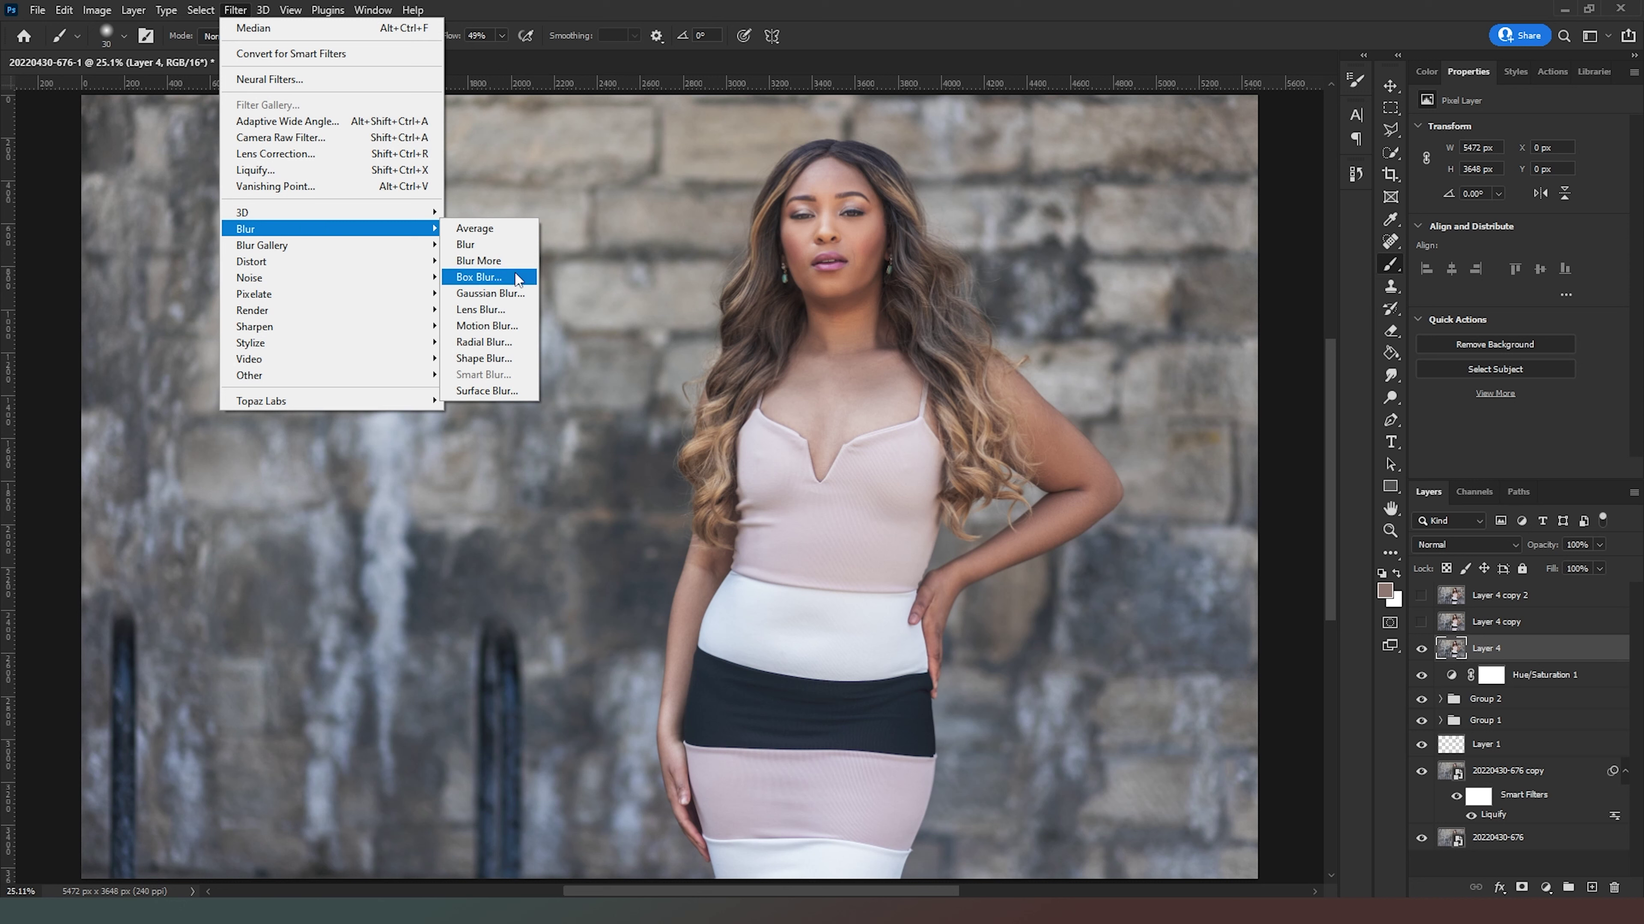
pyautogui.click(489, 293)
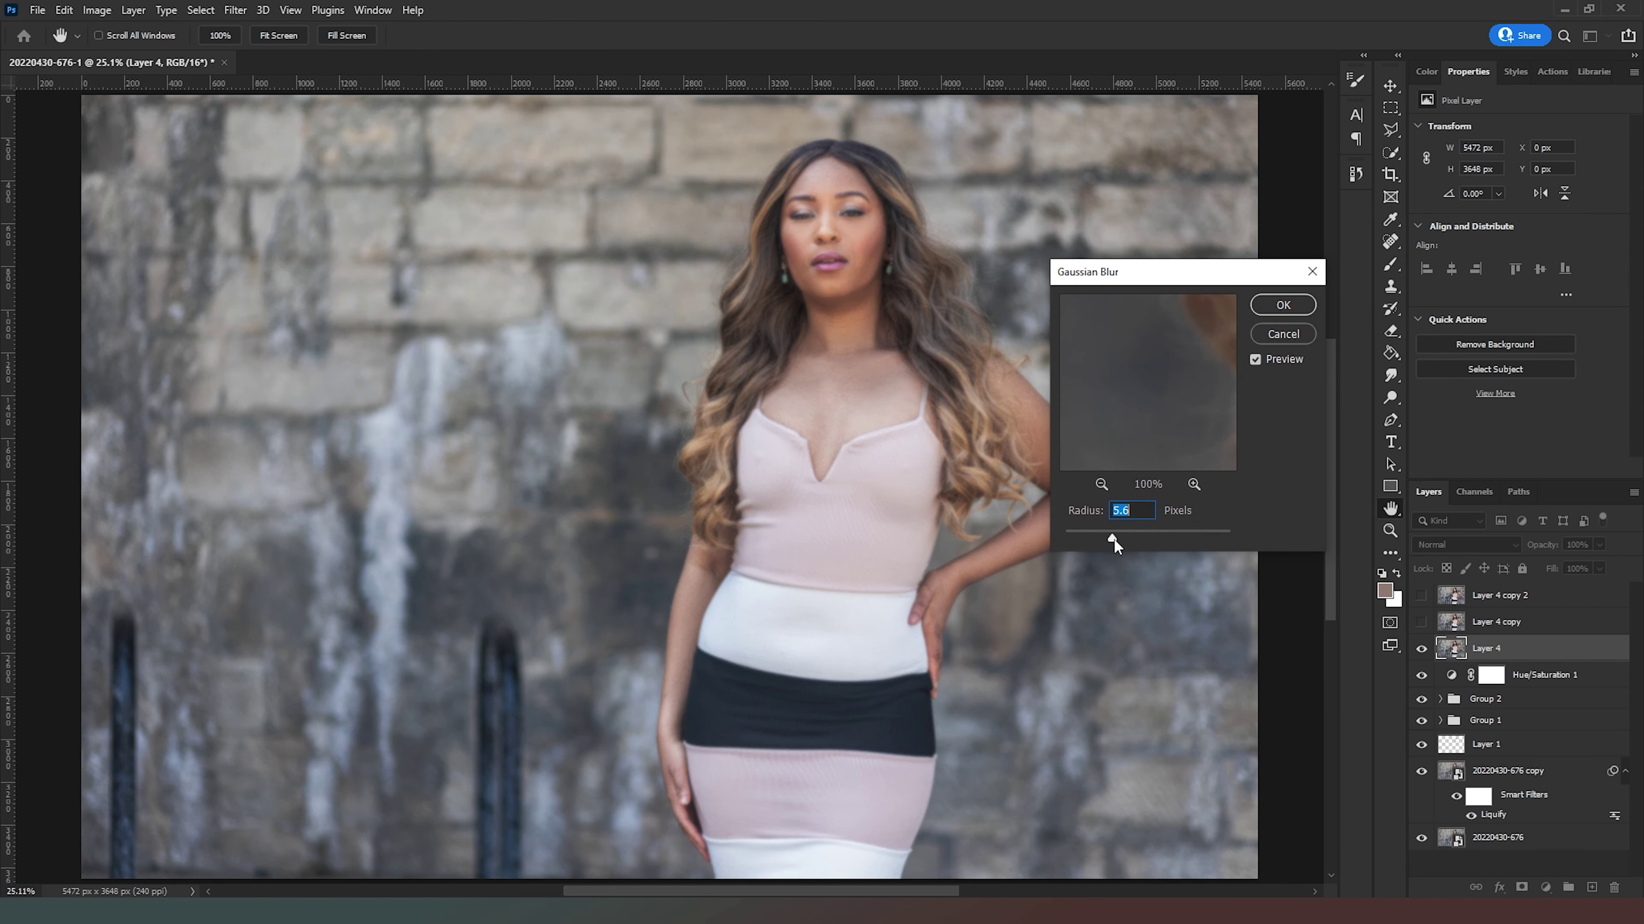
pyautogui.click(1283, 305)
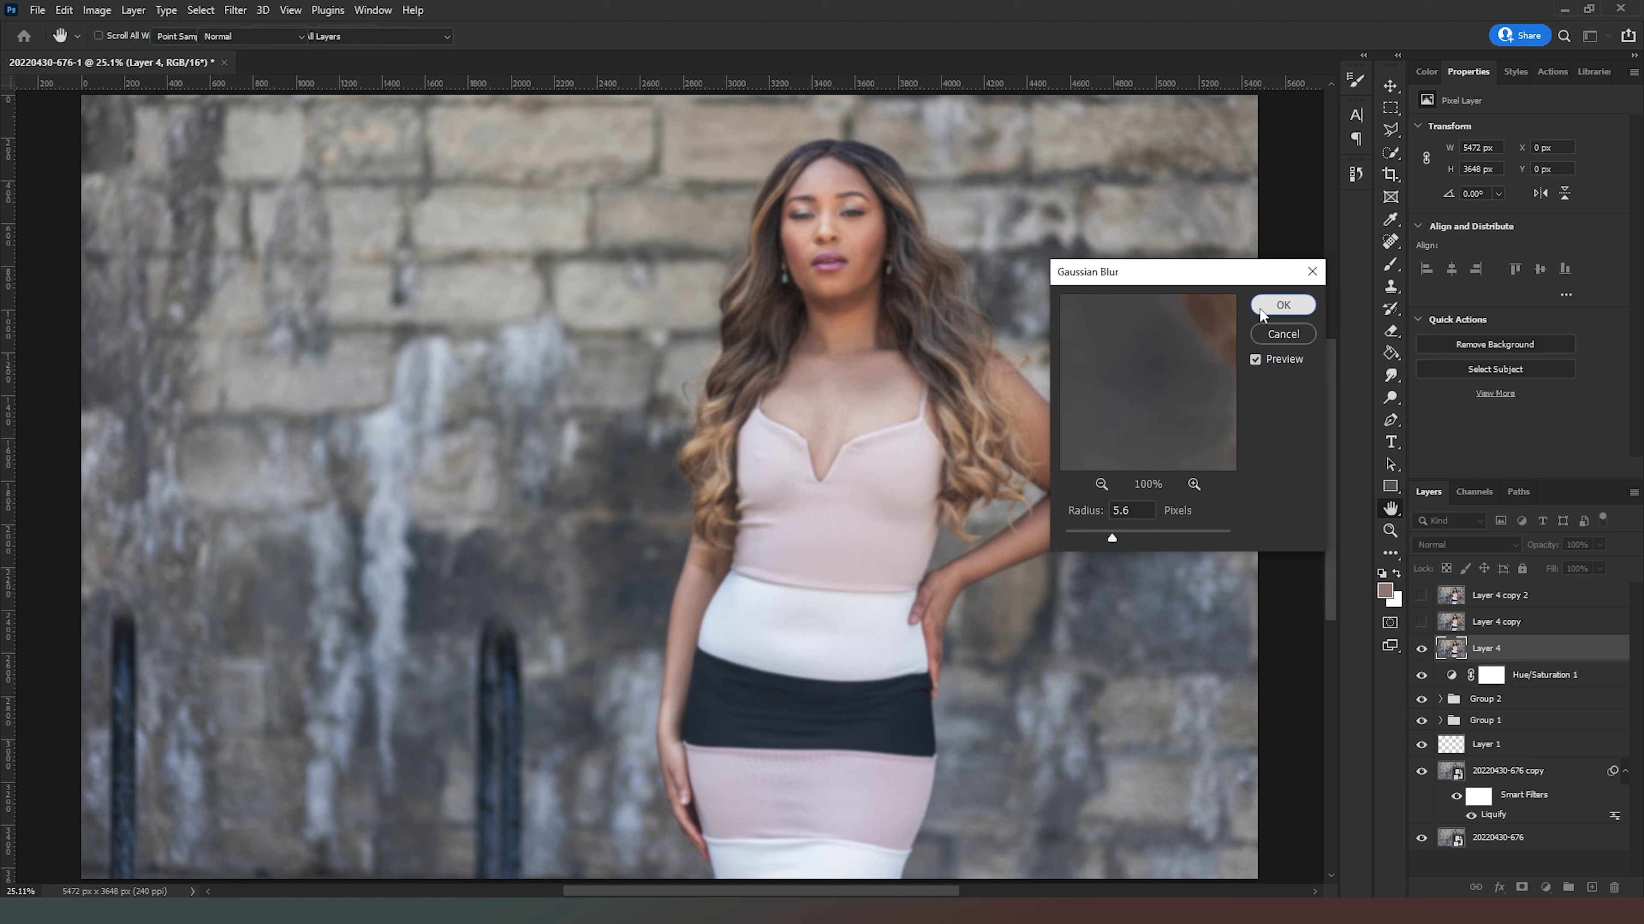
pyautogui.press('b')
# Apply a 3.8 px High Pass to the visible Layer 4 copy and blend it as Linear Light.
pyautogui.click(1494, 622)
pyautogui.click(1421, 622)
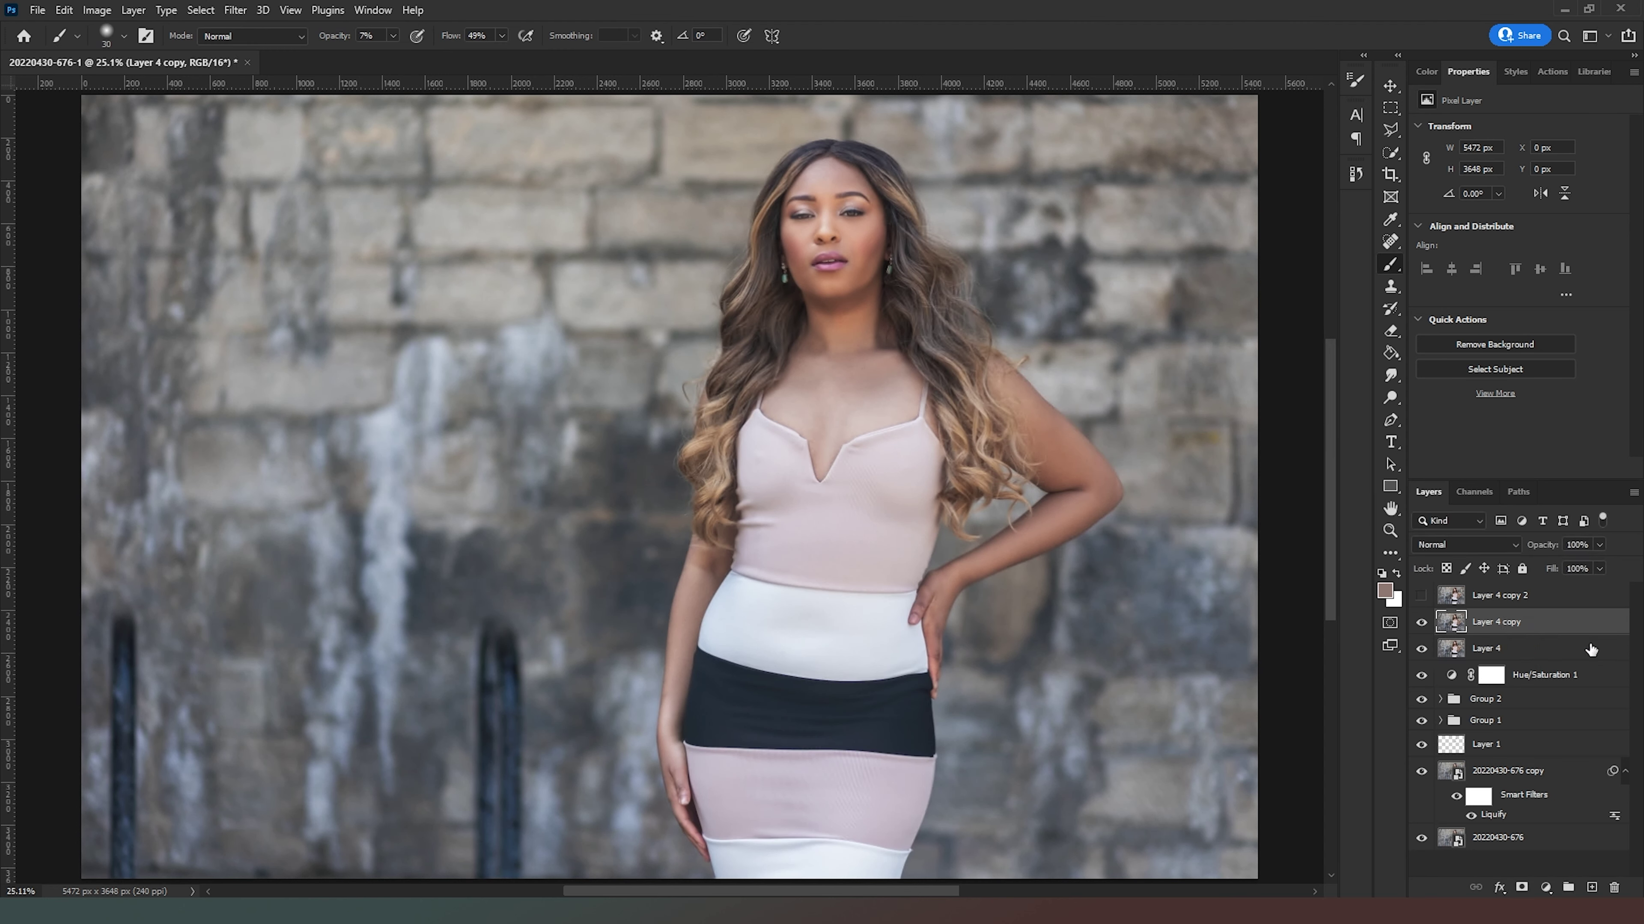
pyautogui.click(265, 9)
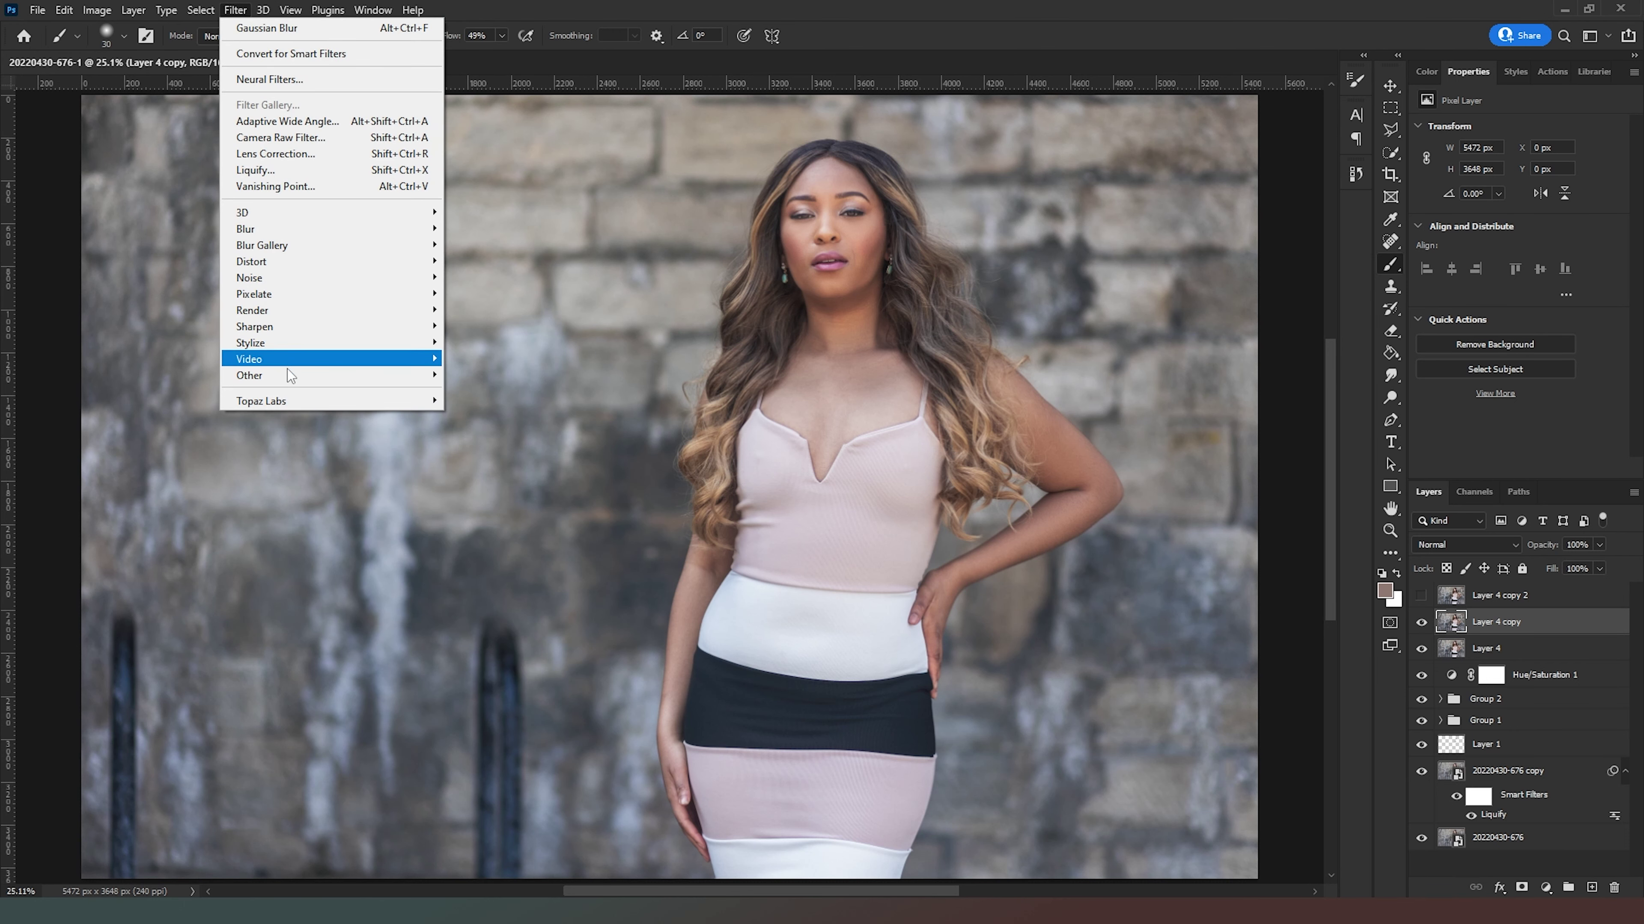
pyautogui.click(459, 391)
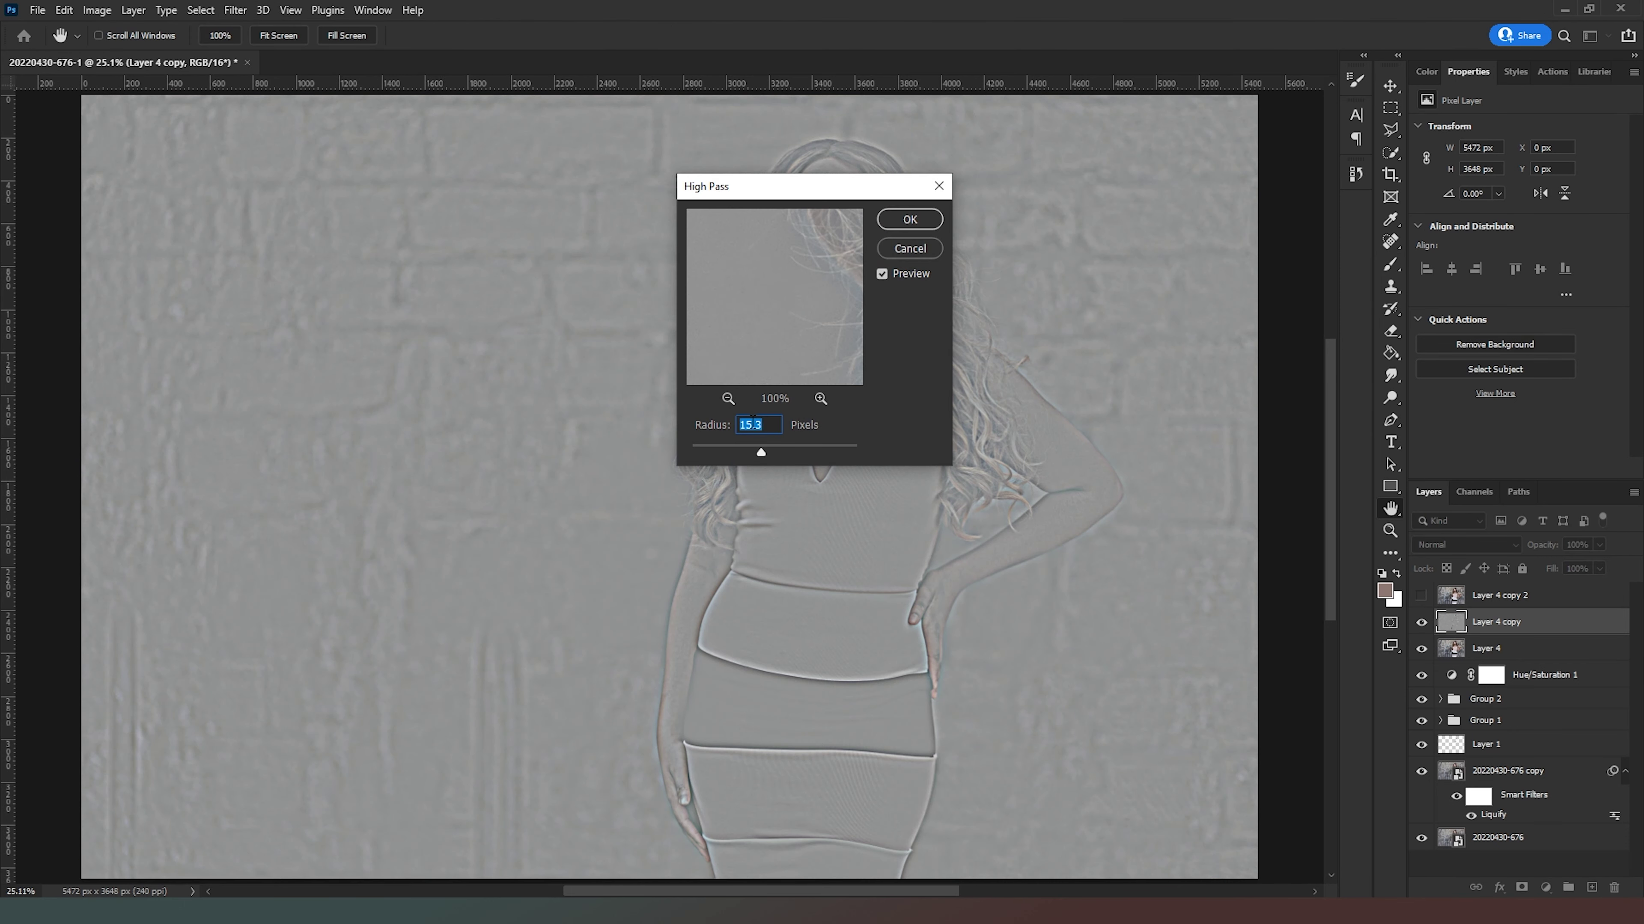
pyautogui.moveTo(750, 447); pyautogui.dragTo(722, 450)
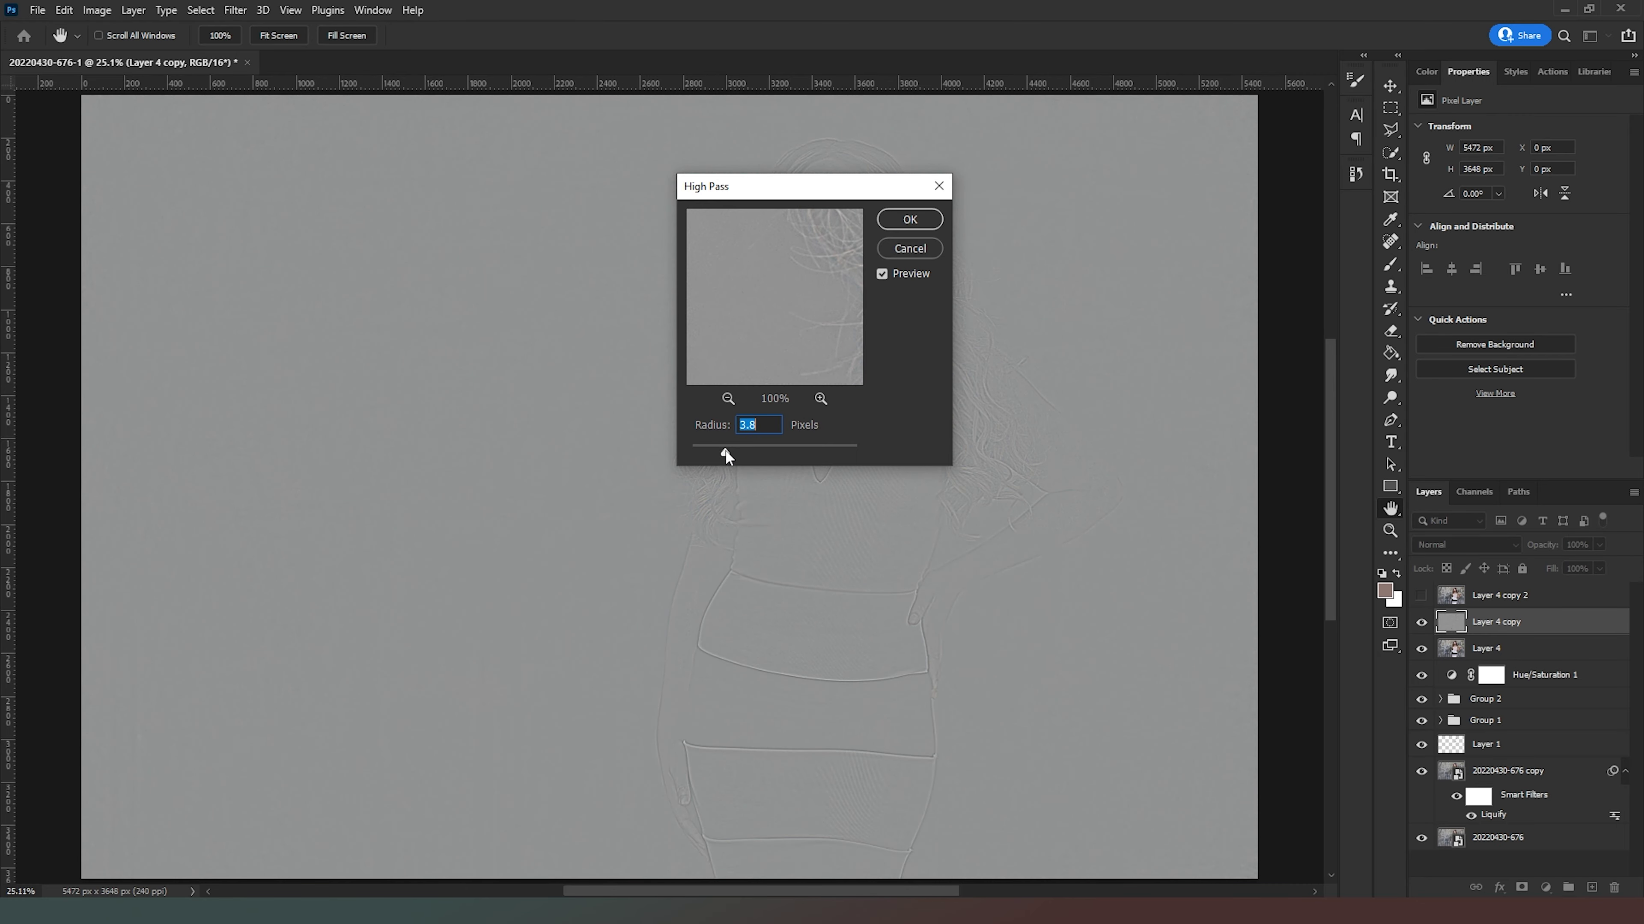
pyautogui.click(893, 226)
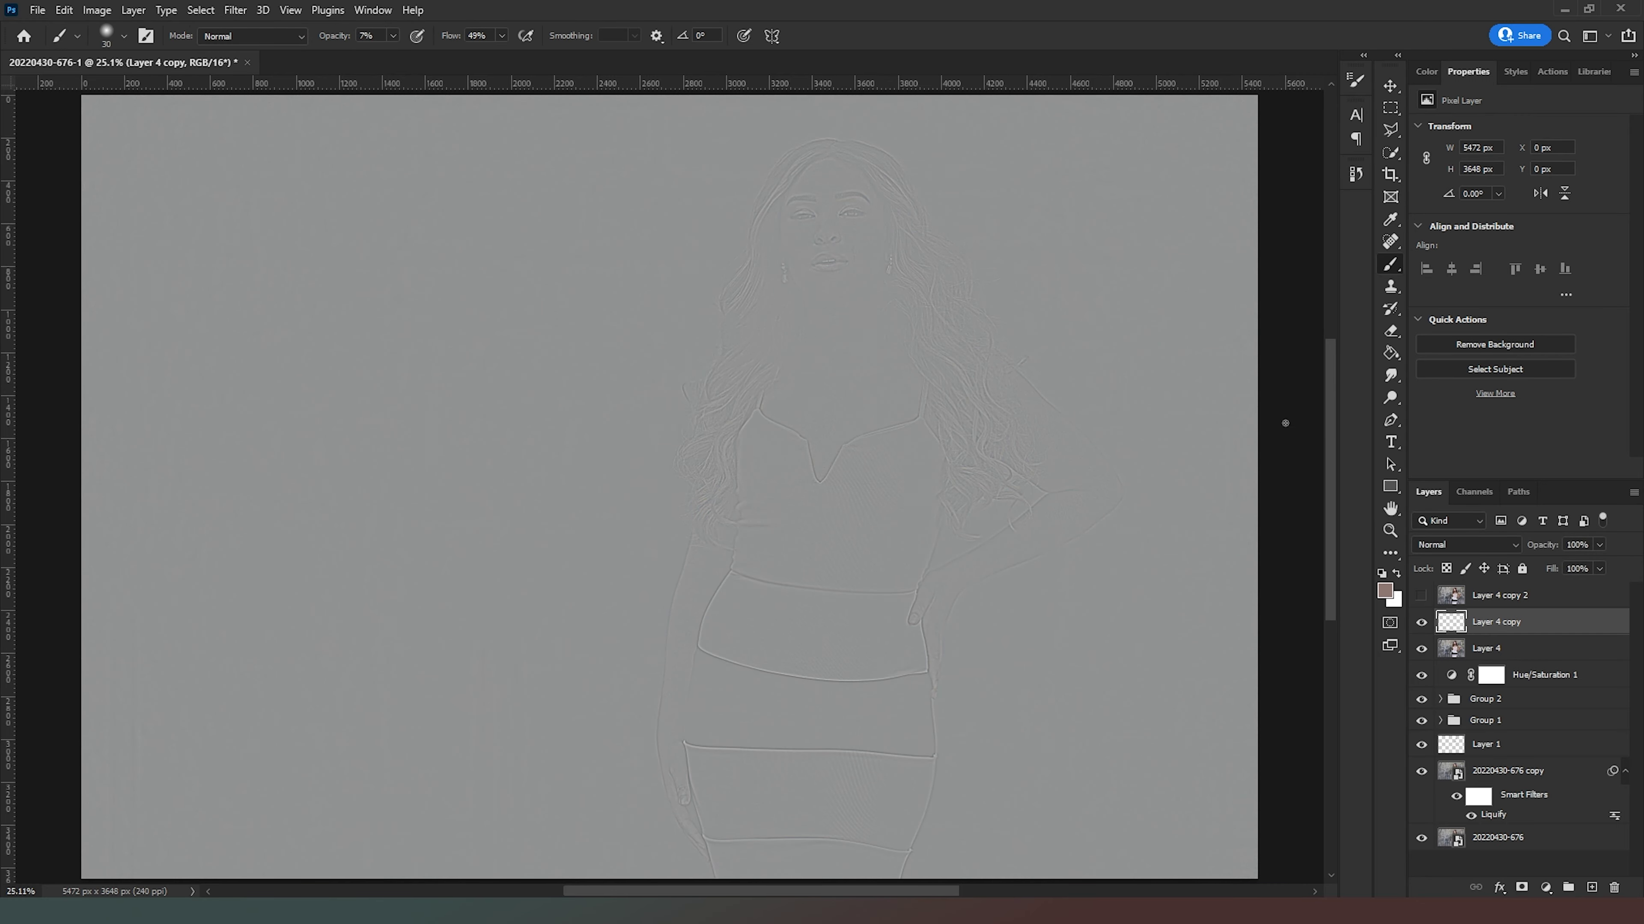
pyautogui.click(1482, 544)
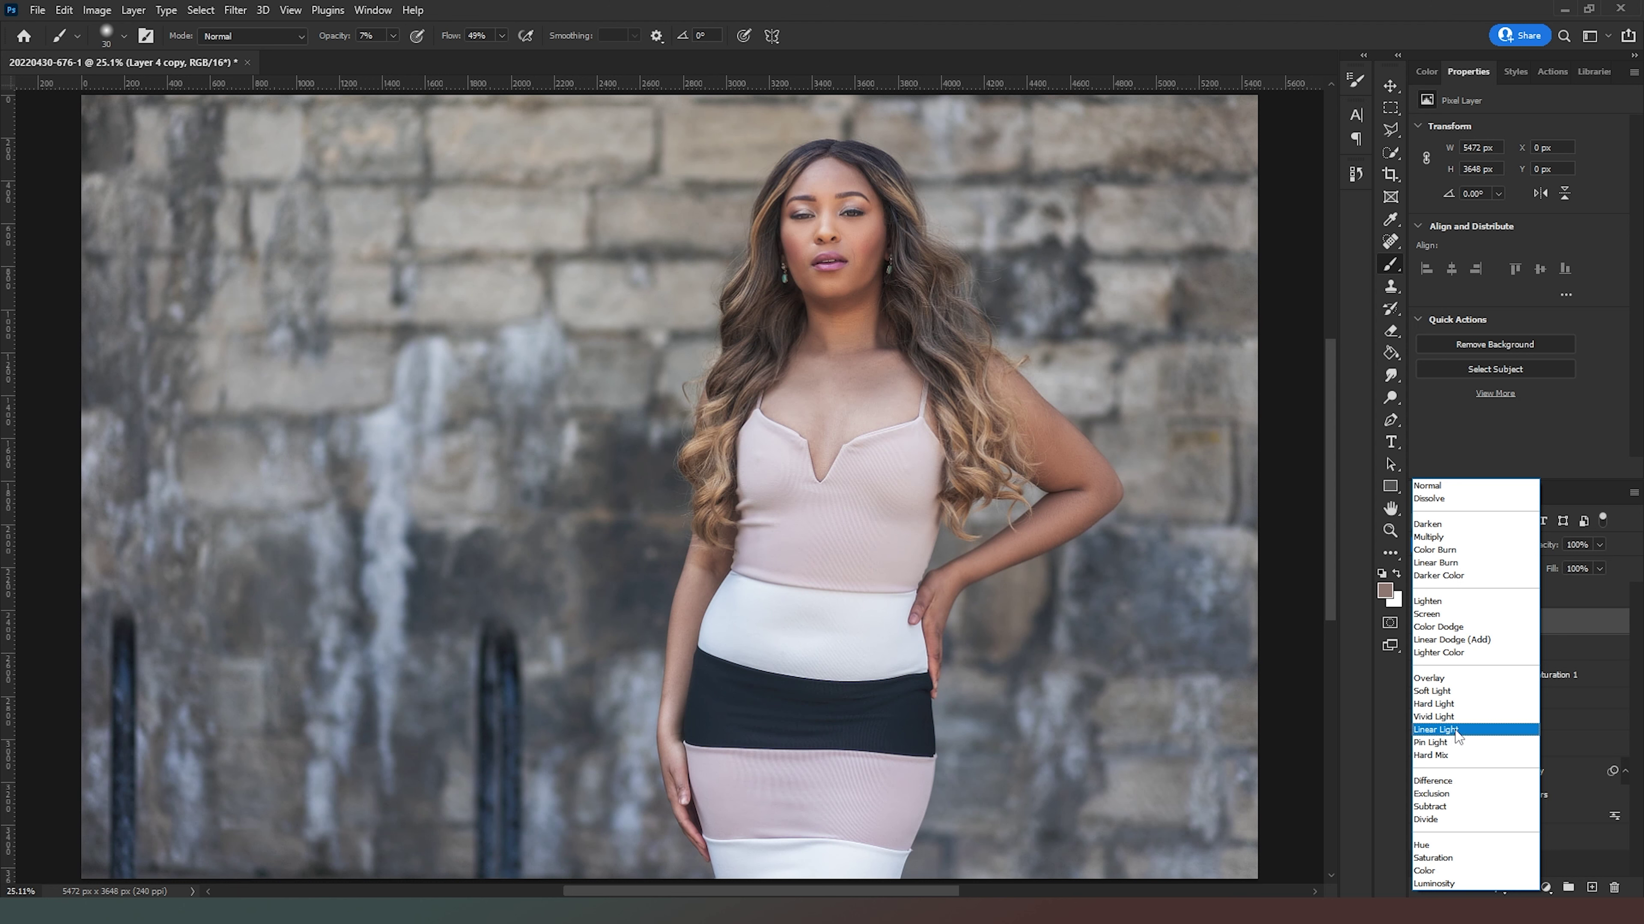
pyautogui.click(1456, 730)
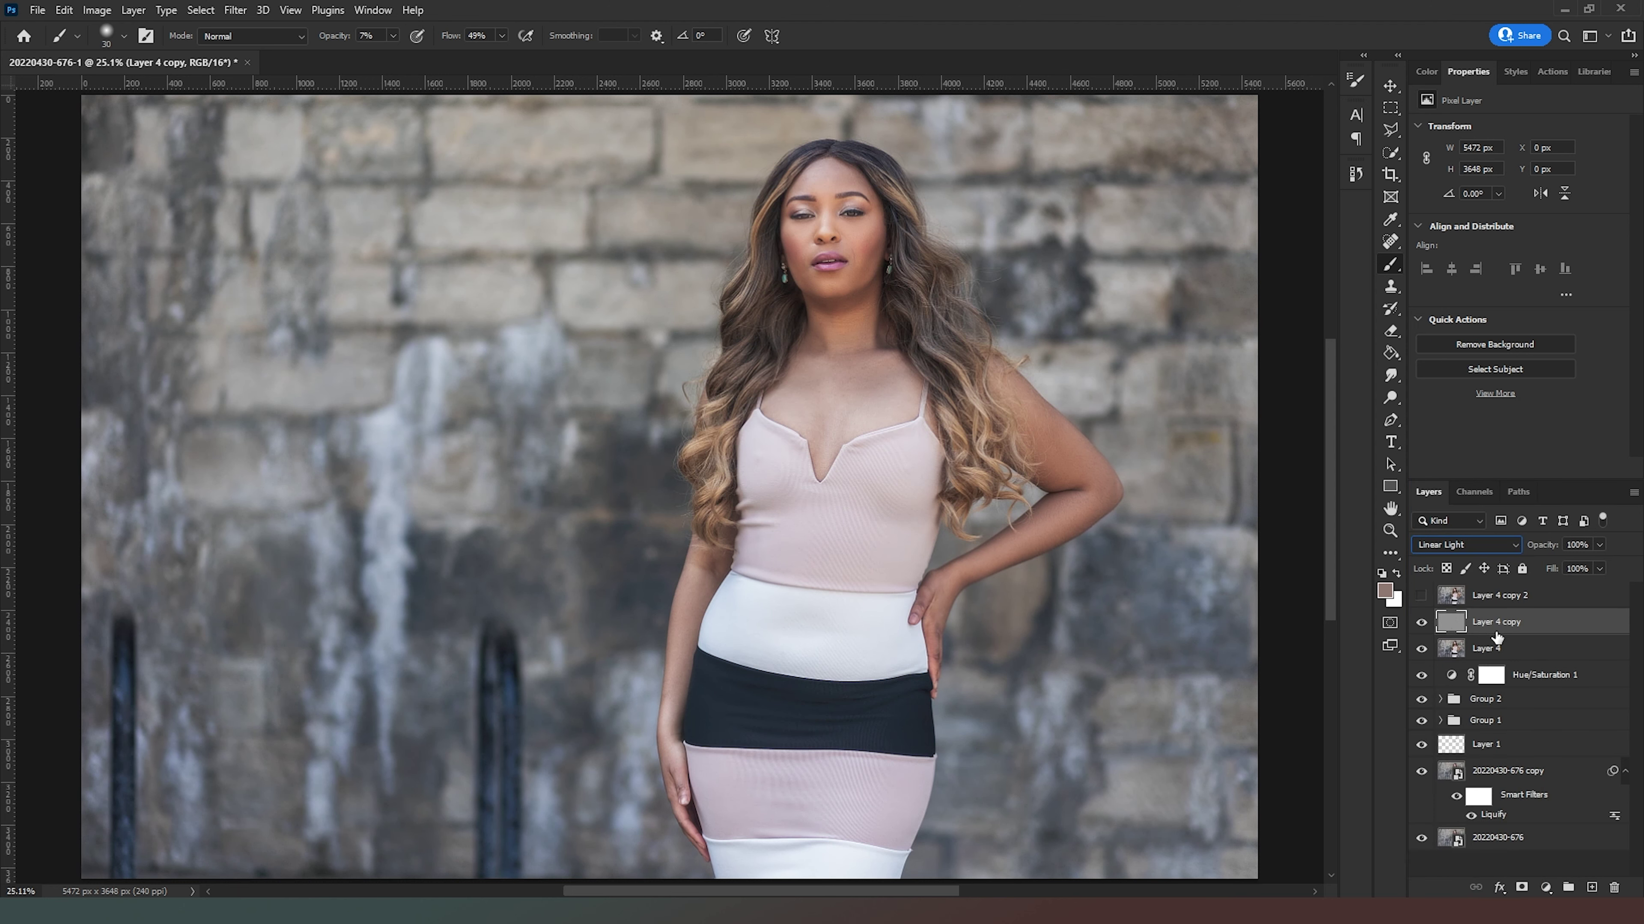
# Lower Layer 4's opacity, then make Layer 4 copy 2 visible.
pyautogui.click(1521, 648)
pyautogui.click(1601, 546)
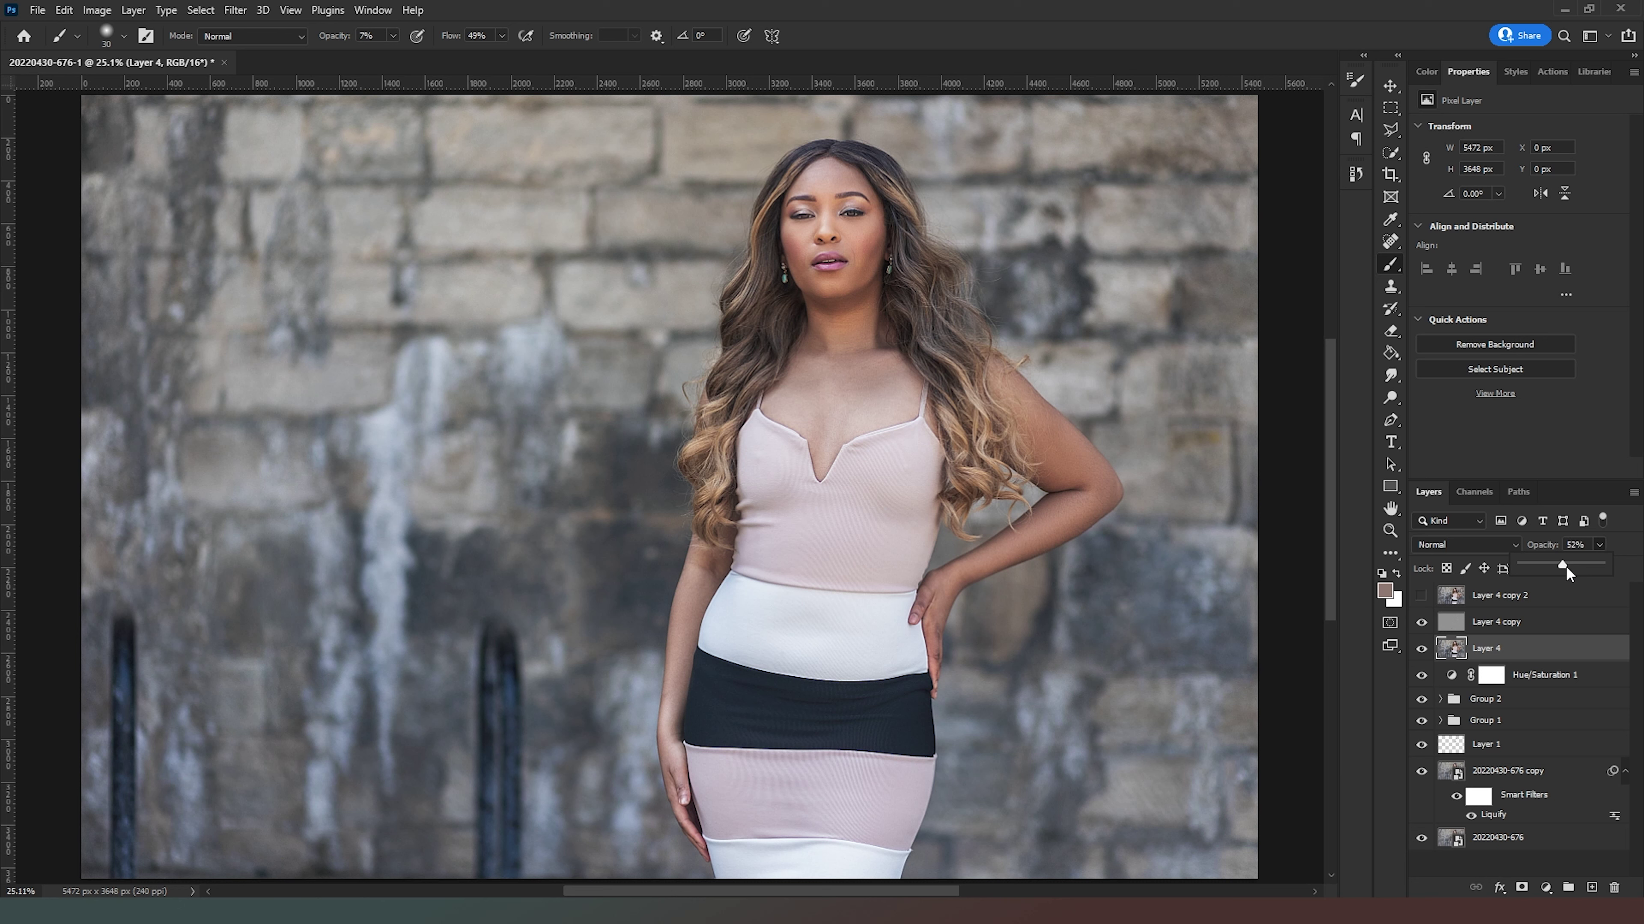
pyautogui.hotkey('alt', ']')
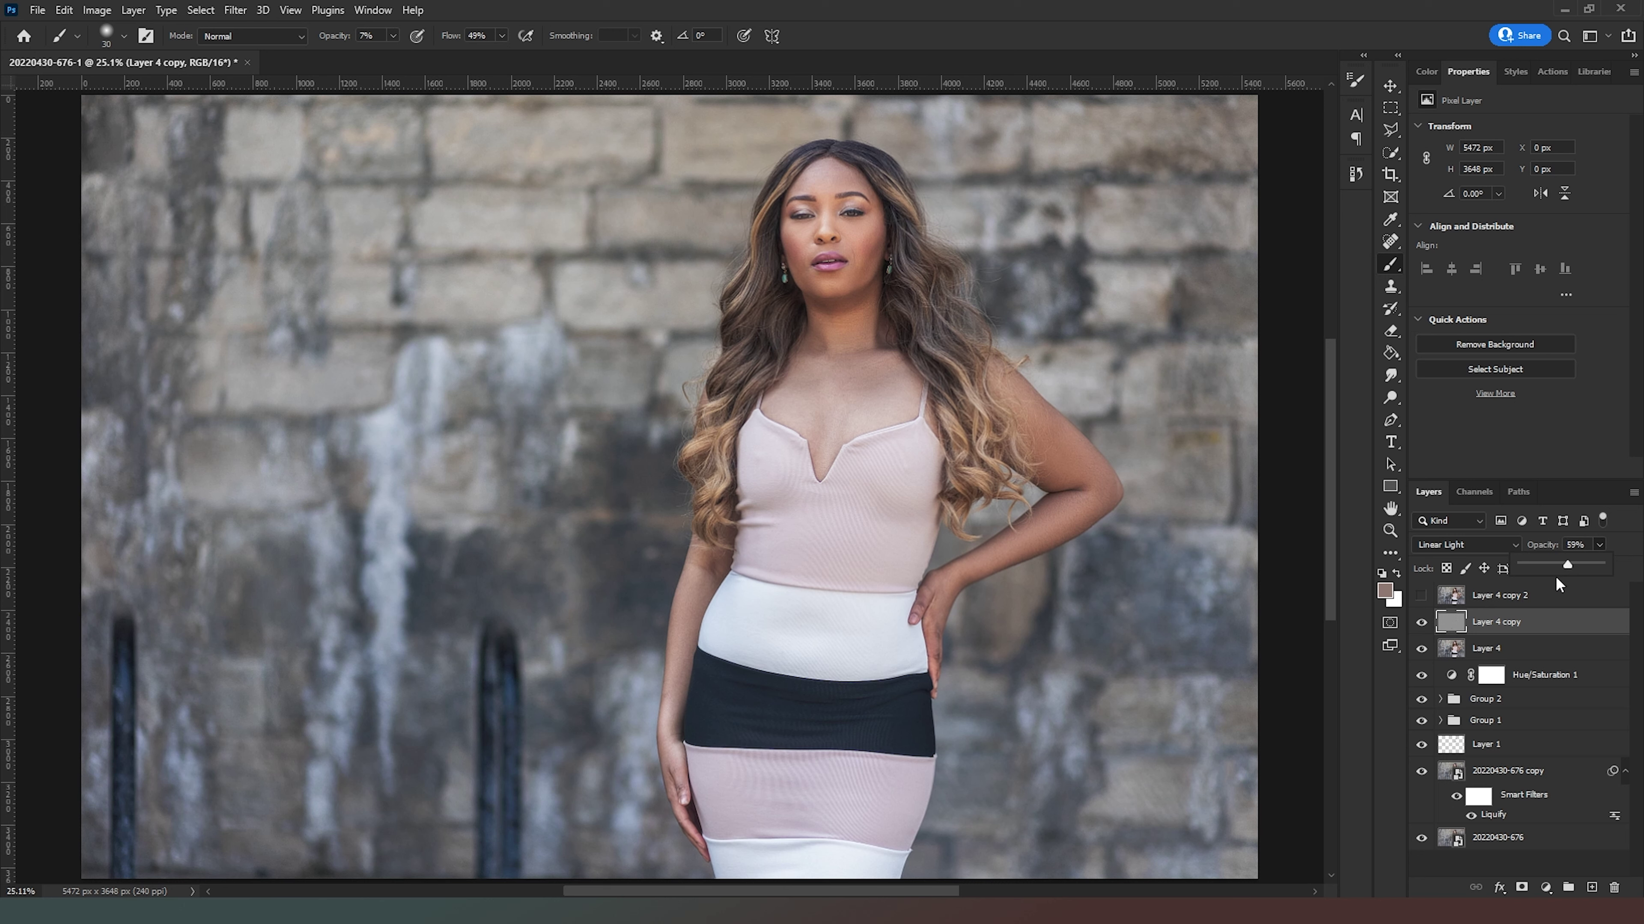
pyautogui.click(1532, 646)
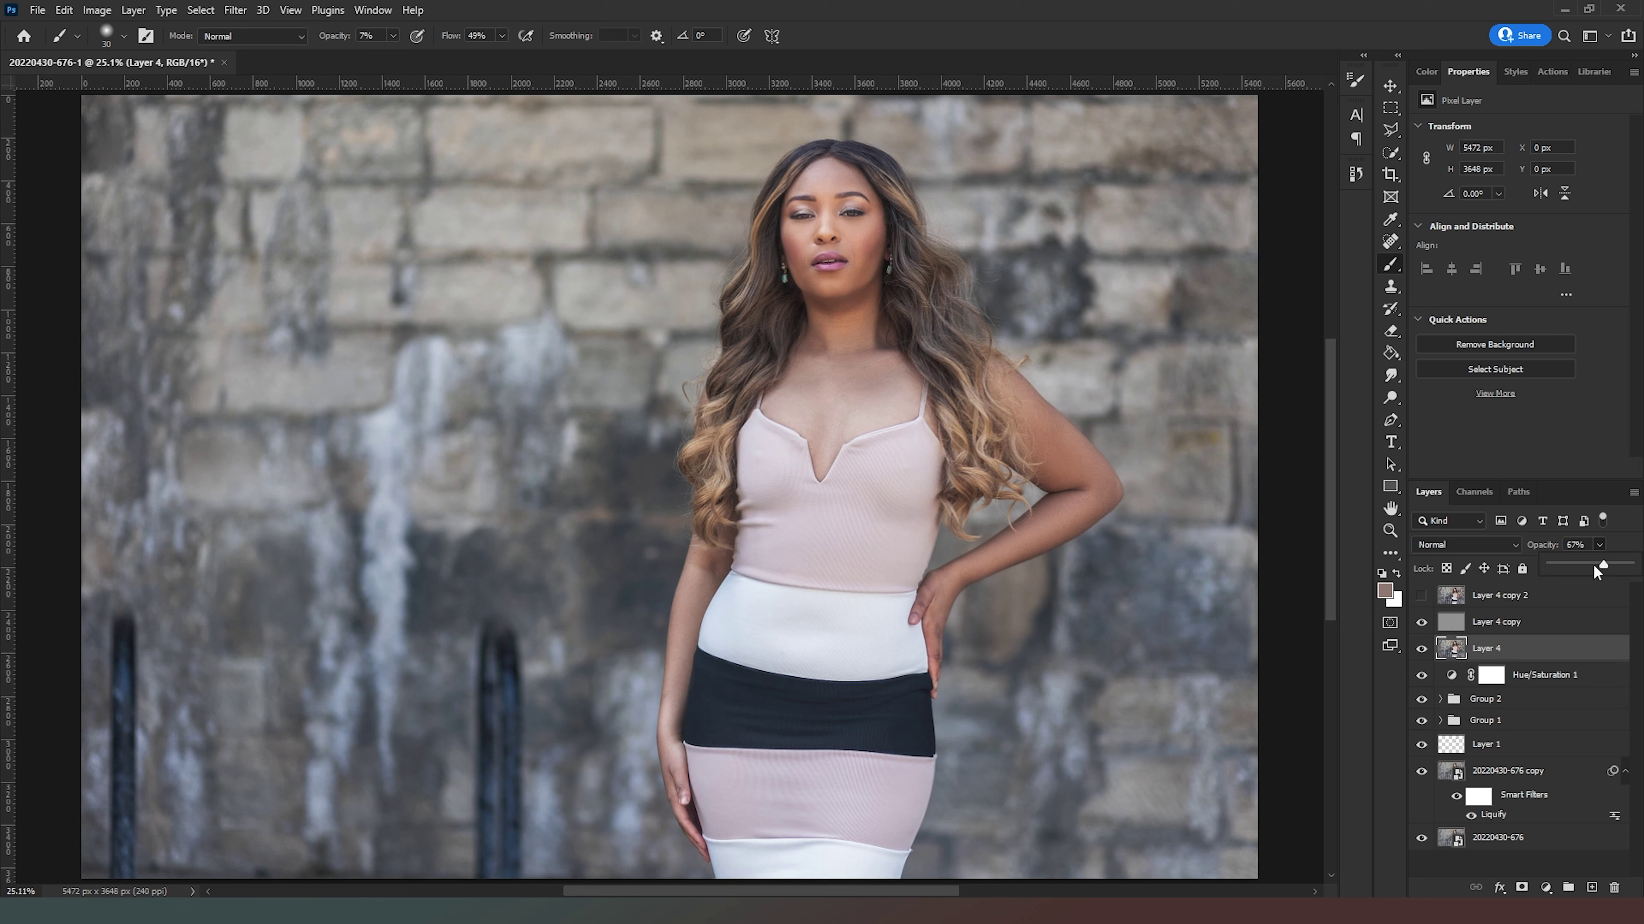
pyautogui.click(1514, 595)
# Apply a High Pass of about 15.3 px to Layer 4 copy 2.
pyautogui.click(1421, 595)
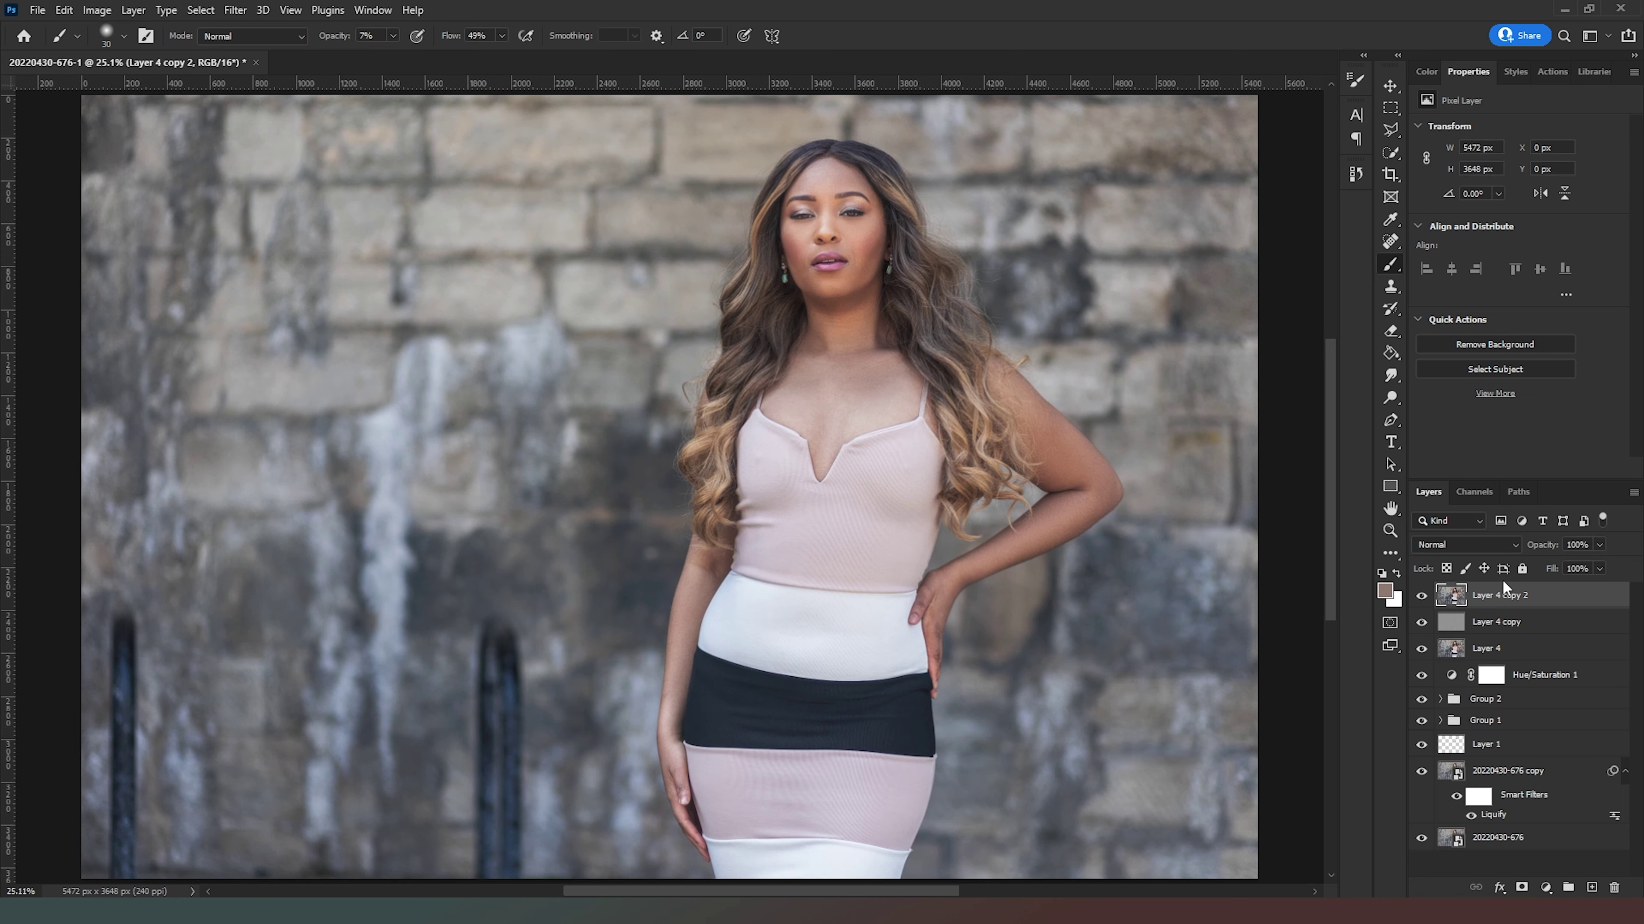
pyautogui.click(235, 10)
pyautogui.moveTo(250, 375)
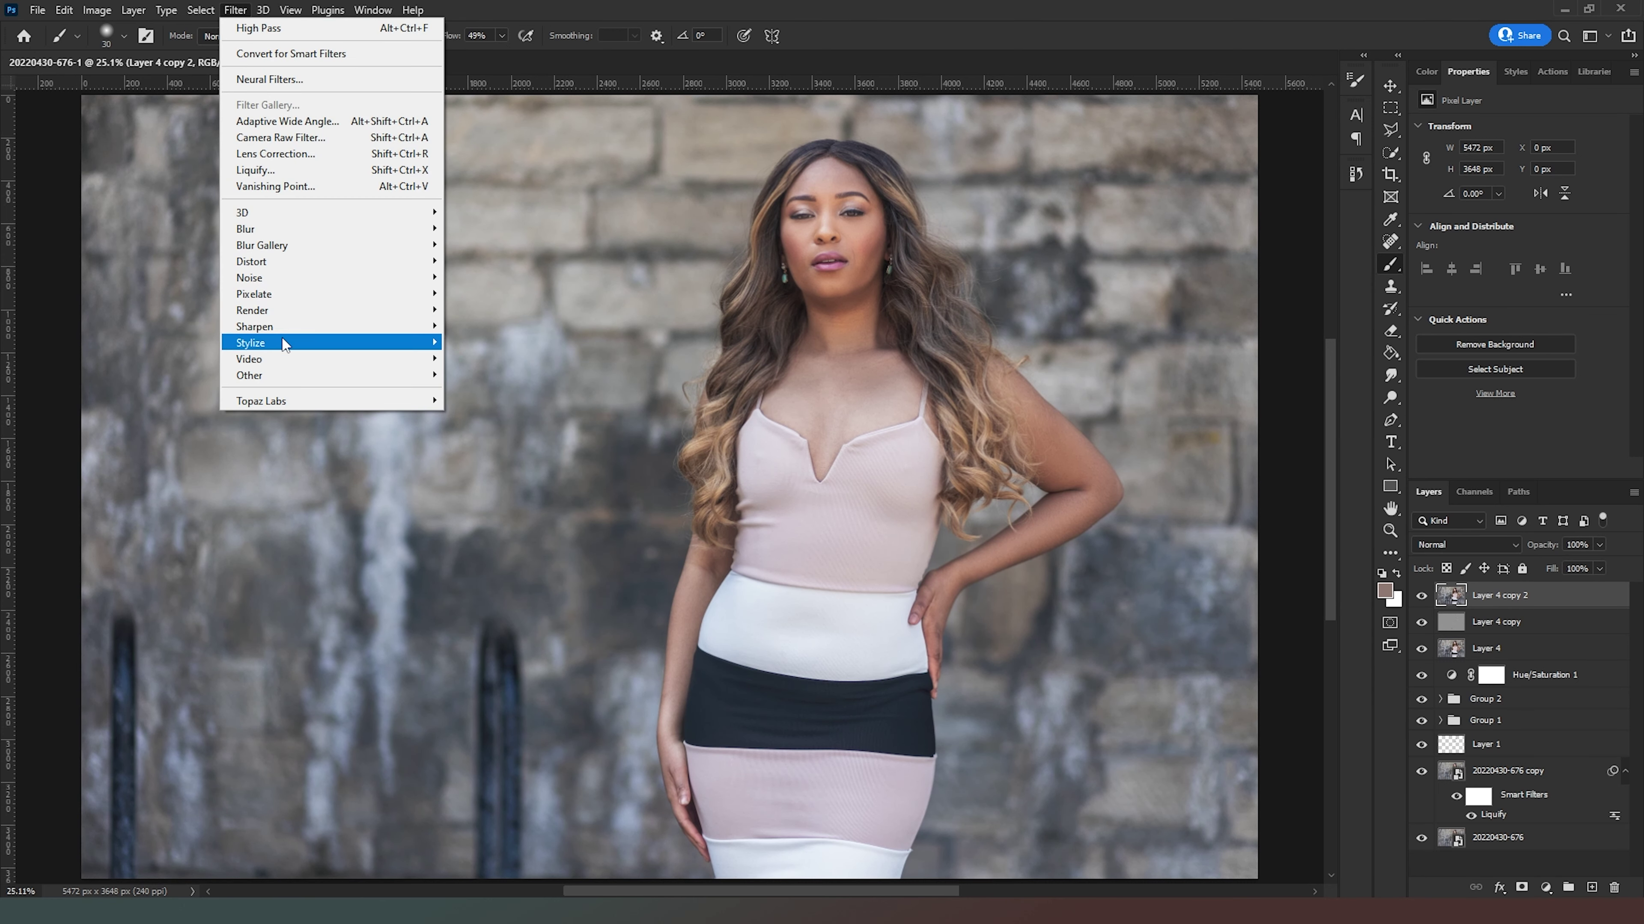
pyautogui.click(482, 390)
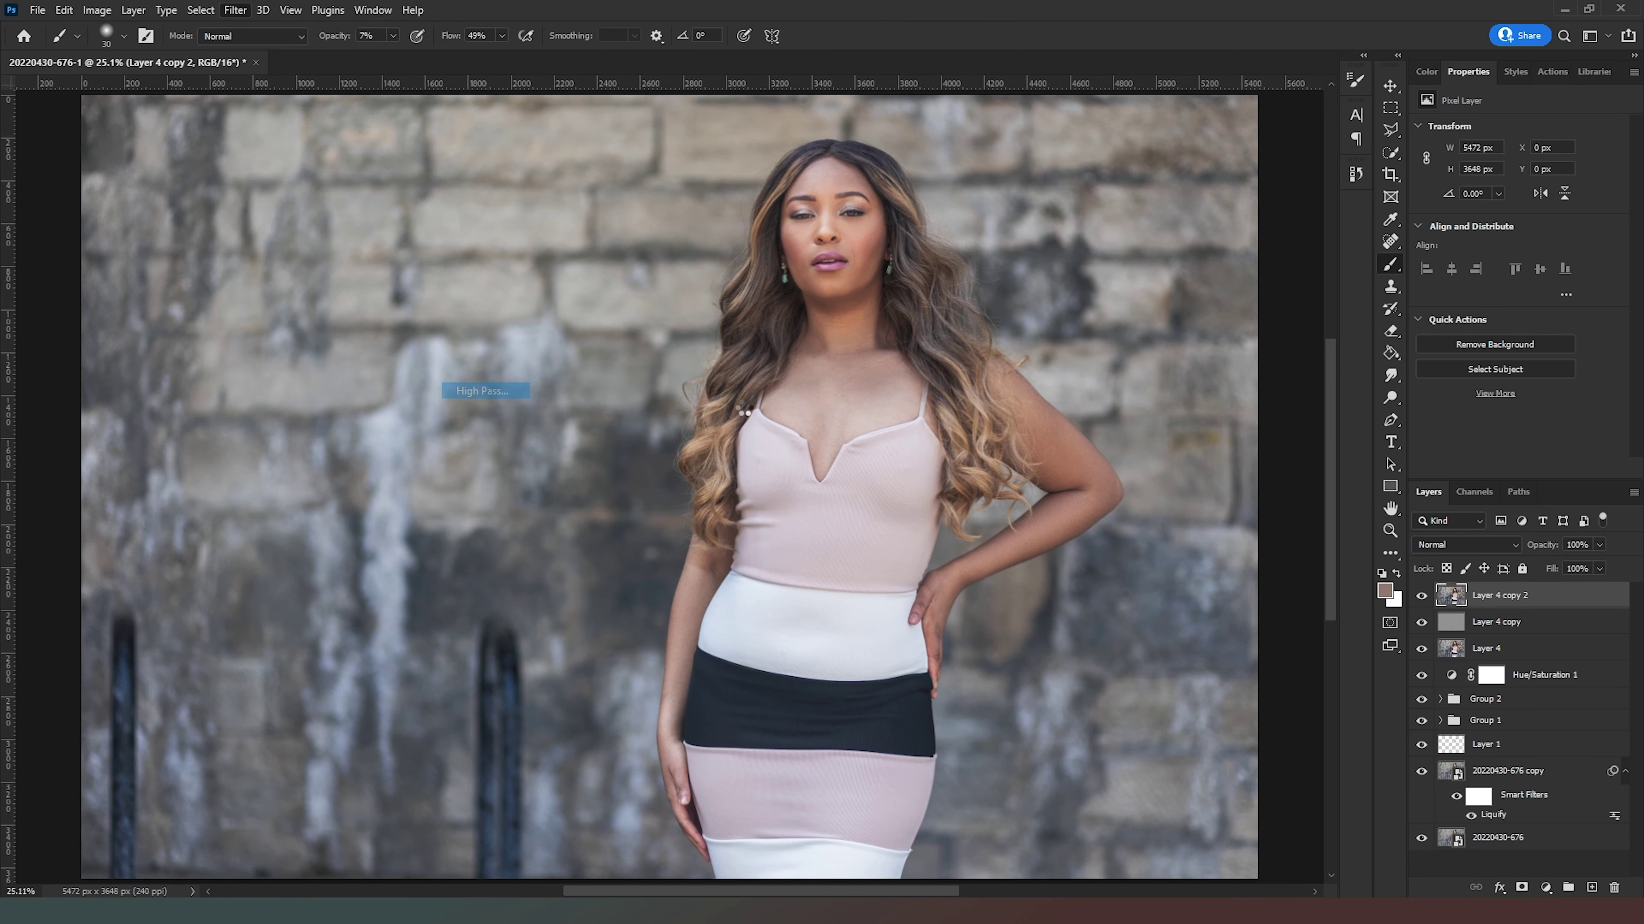
pyautogui.click(769, 447)
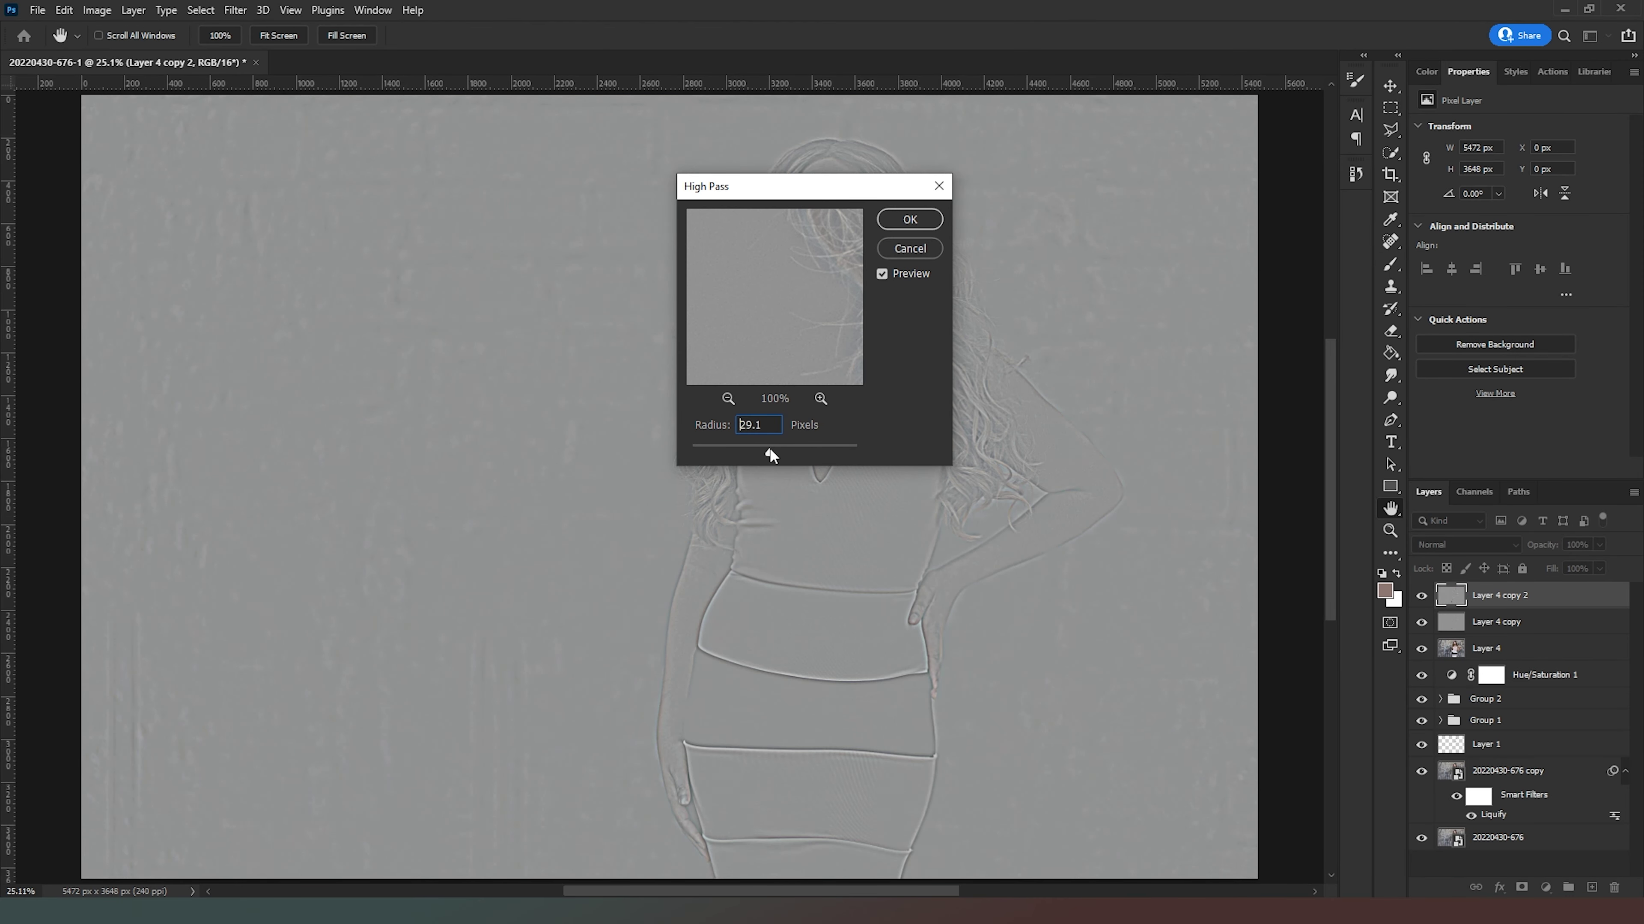
pyautogui.moveTo(773, 451); pyautogui.dragTo(760, 452)
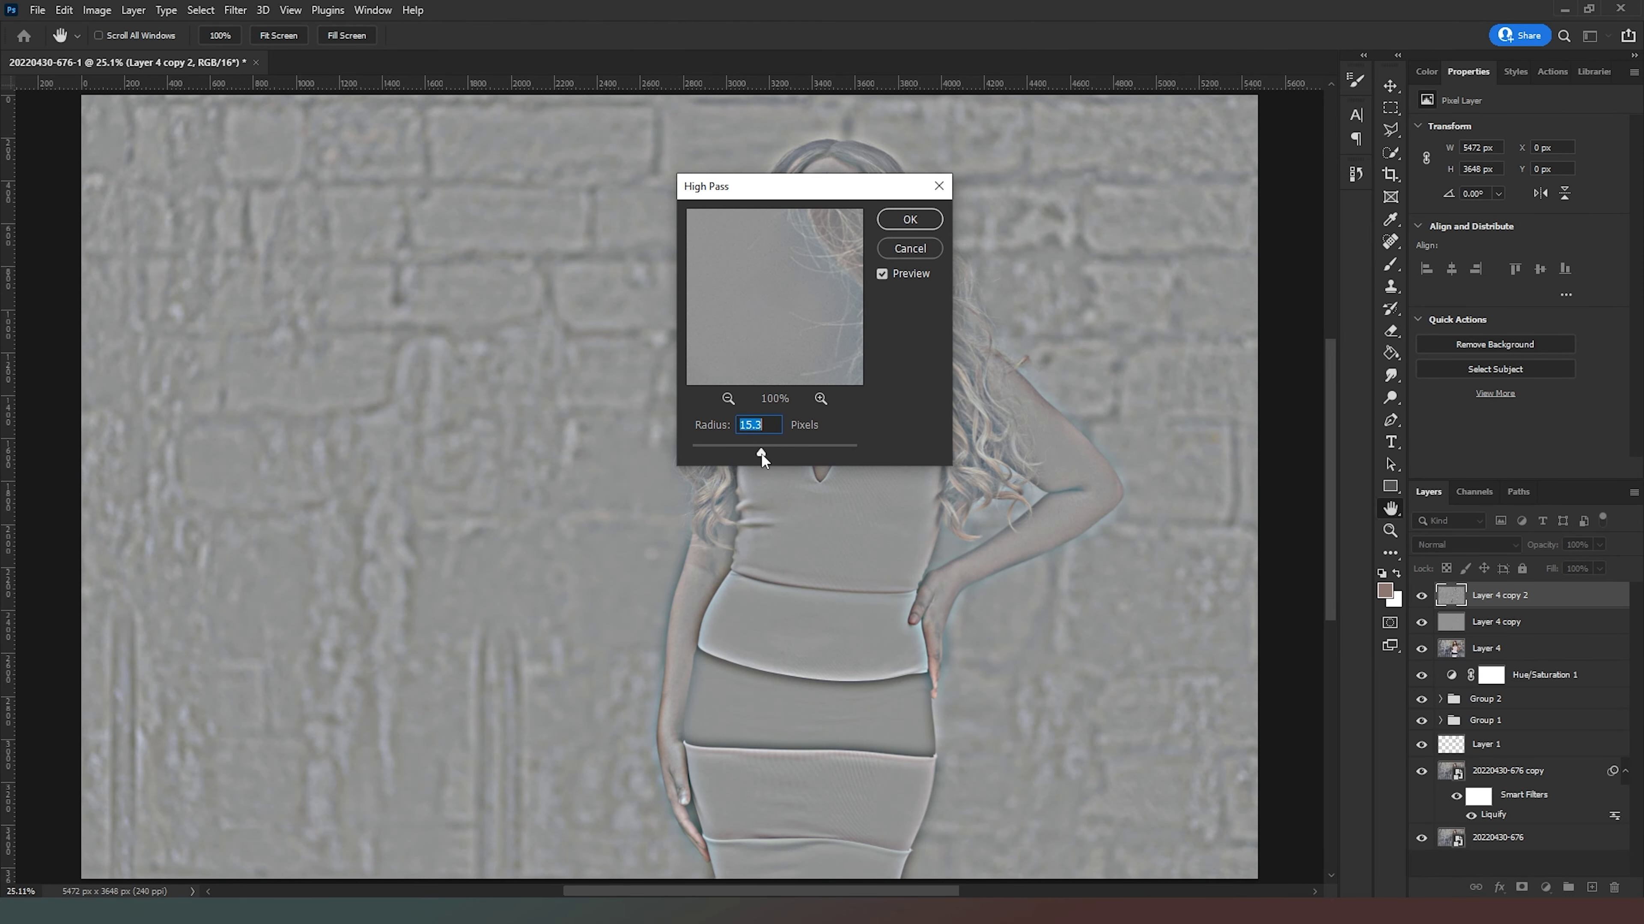
pyautogui.click(909, 219)
pyautogui.press('b')
# Blend Layer 4 copy 2 as Soft Light at about 41% opacity.
pyautogui.click(1465, 544)
pyautogui.click(1466, 799)
pyautogui.click(1599, 544)
pyautogui.moveTo(1605, 565); pyautogui.dragTo(1563, 565)
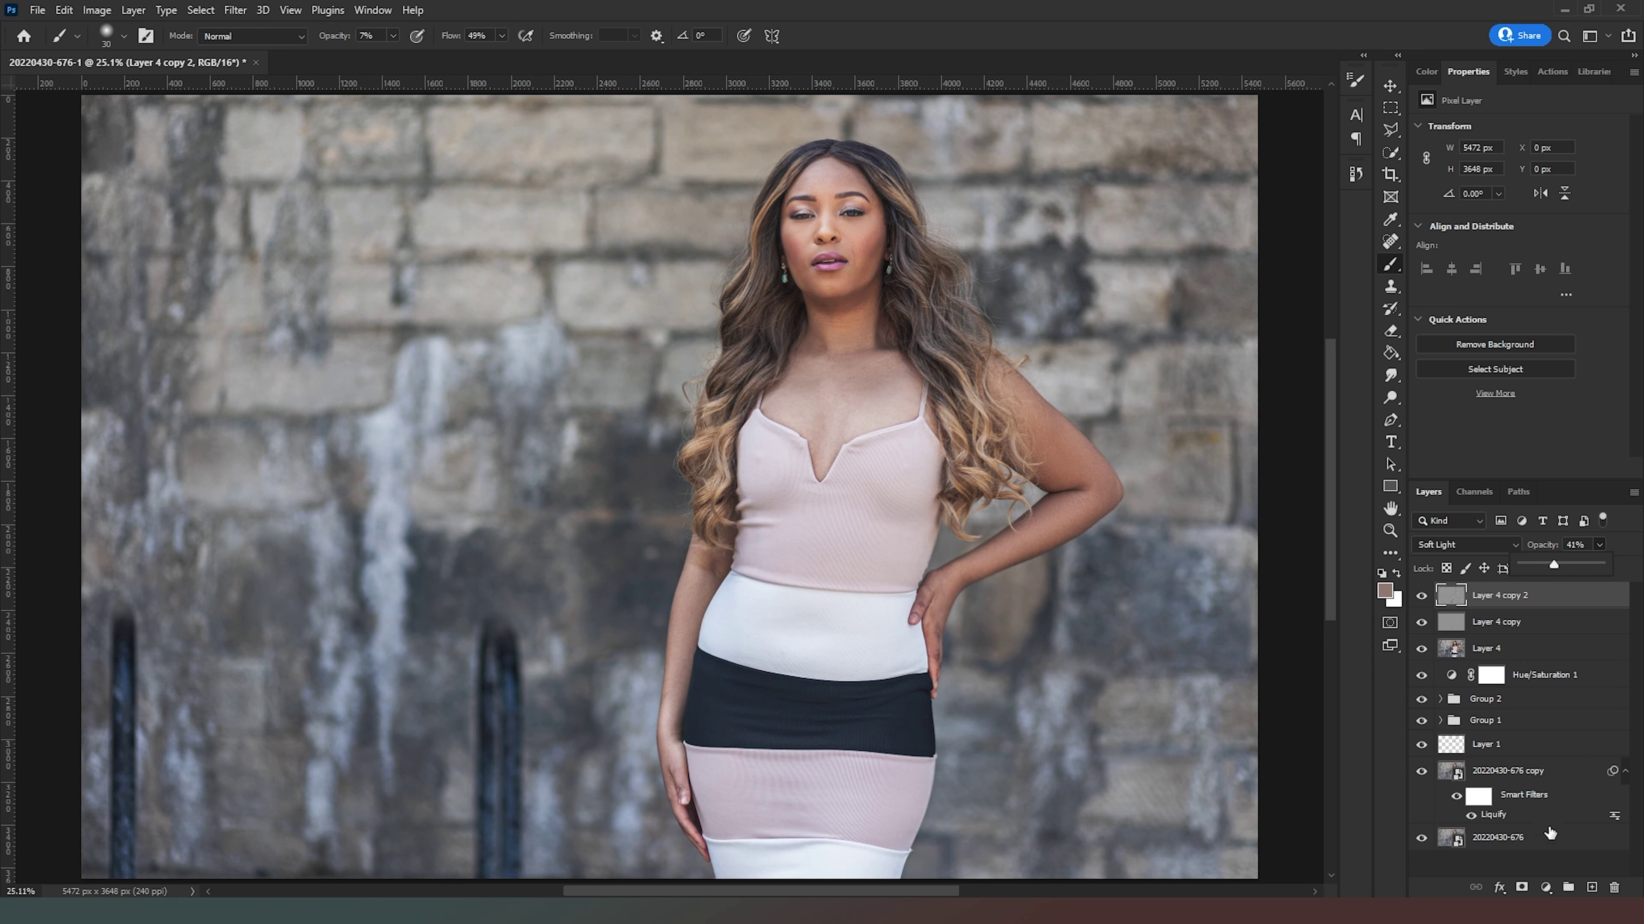
pyautogui.click(1548, 888)
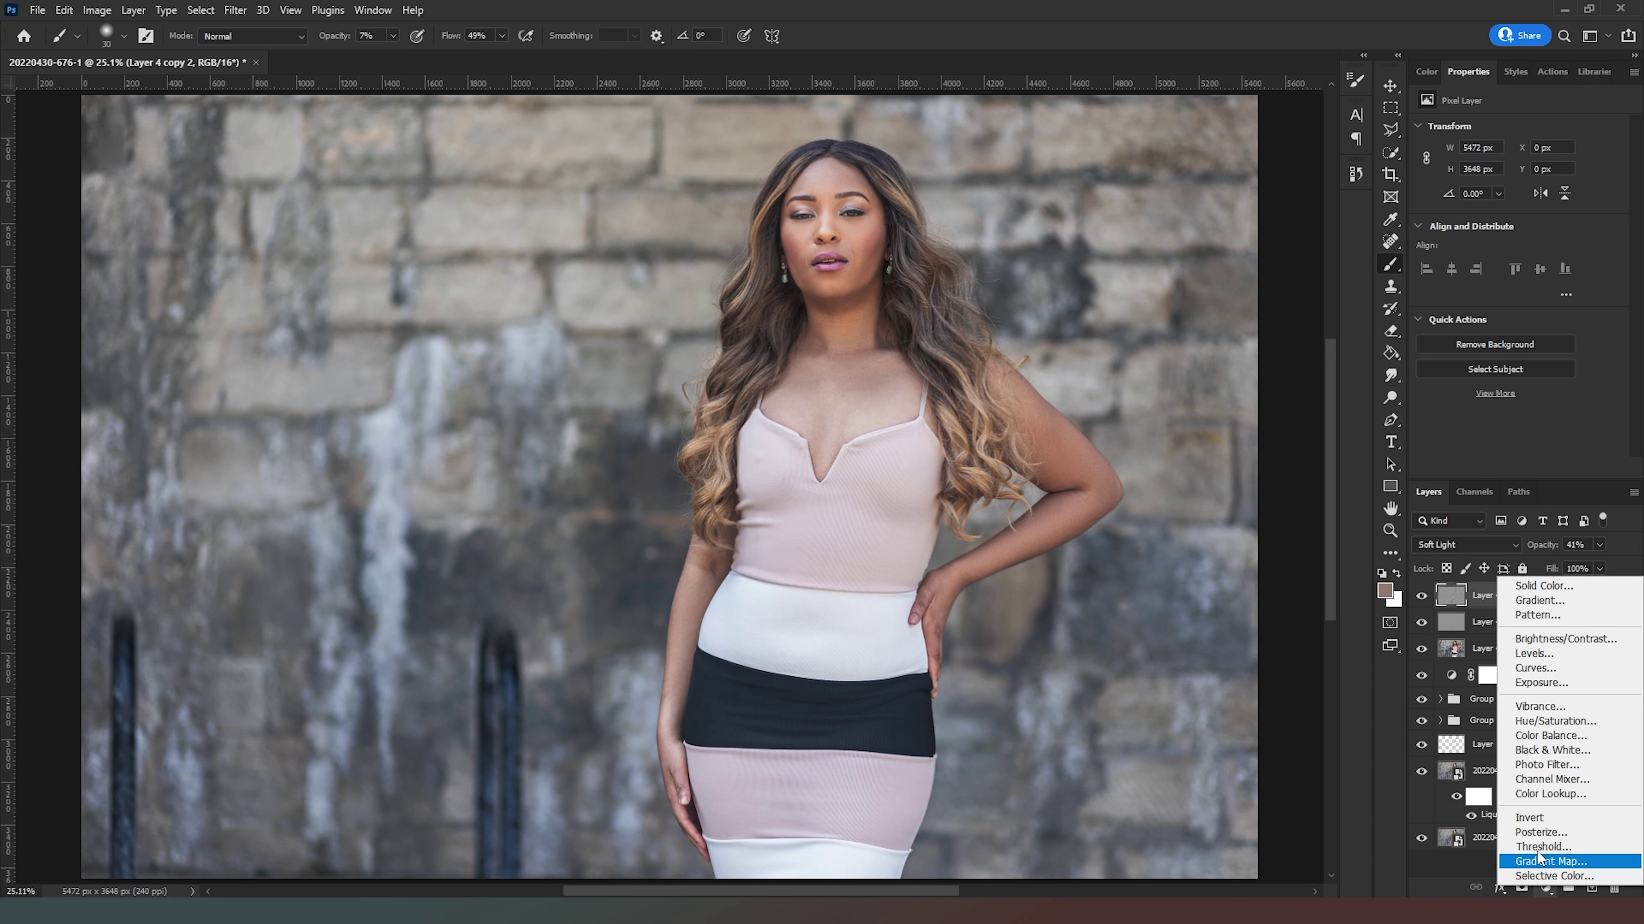
pyautogui.click(1547, 750)
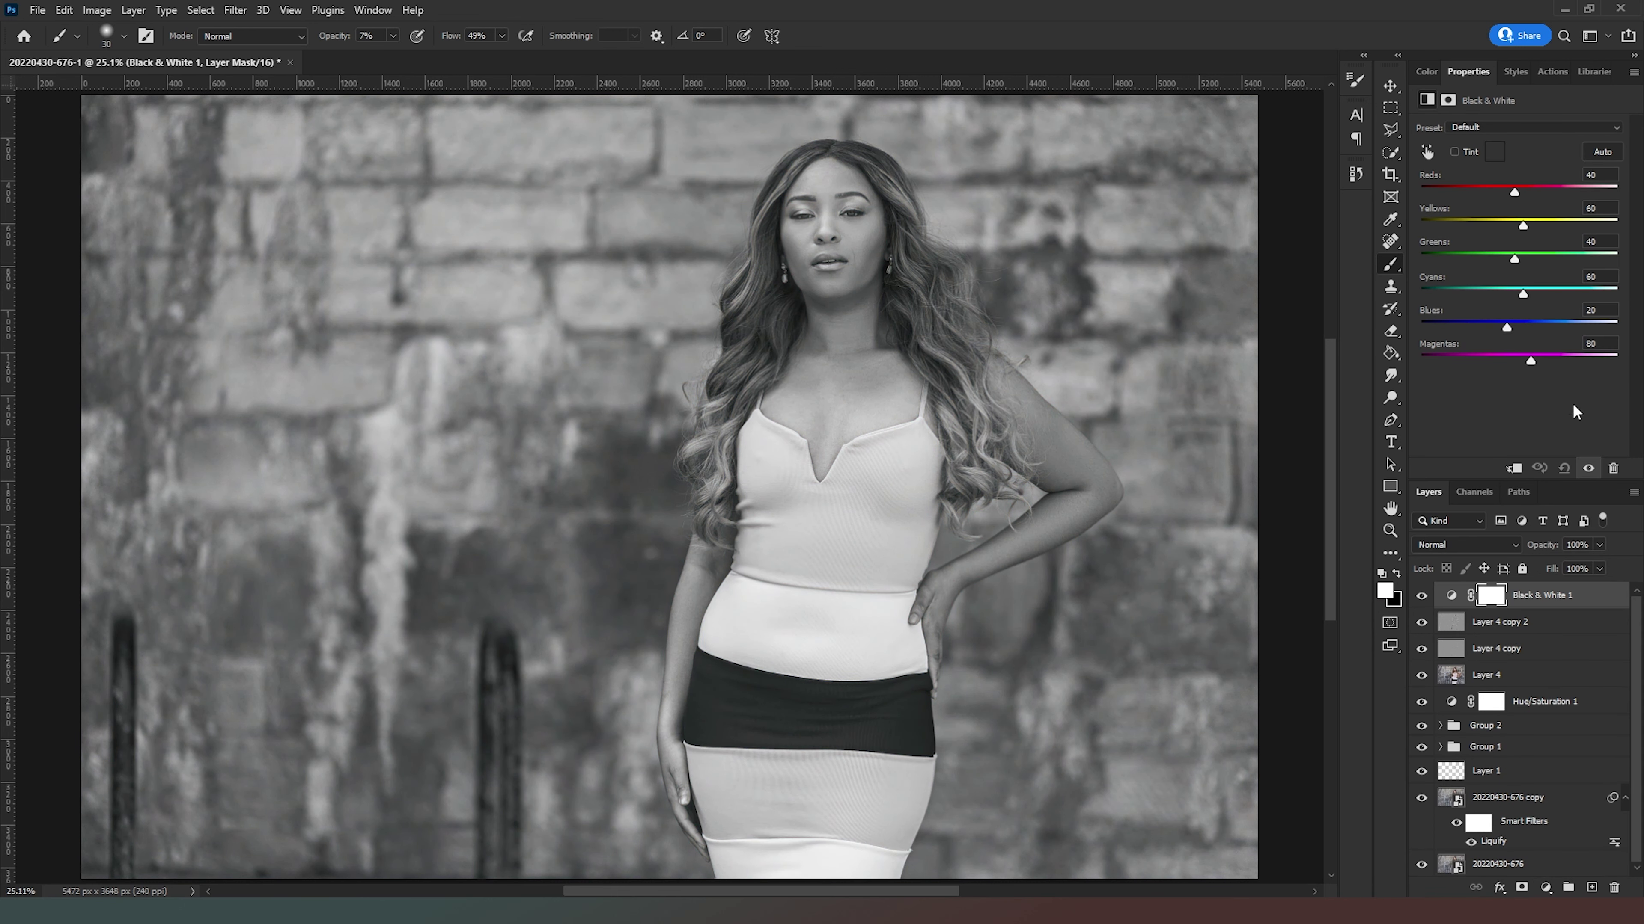
pyautogui.moveTo(1514, 193)
pyautogui.mouseDown()
pyautogui.moveTo(1462, 194)
pyautogui.moveTo(1456, 226)
pyautogui.moveTo(1519, 231)
pyautogui.moveTo(1457, 257)
pyautogui.mouseUp()
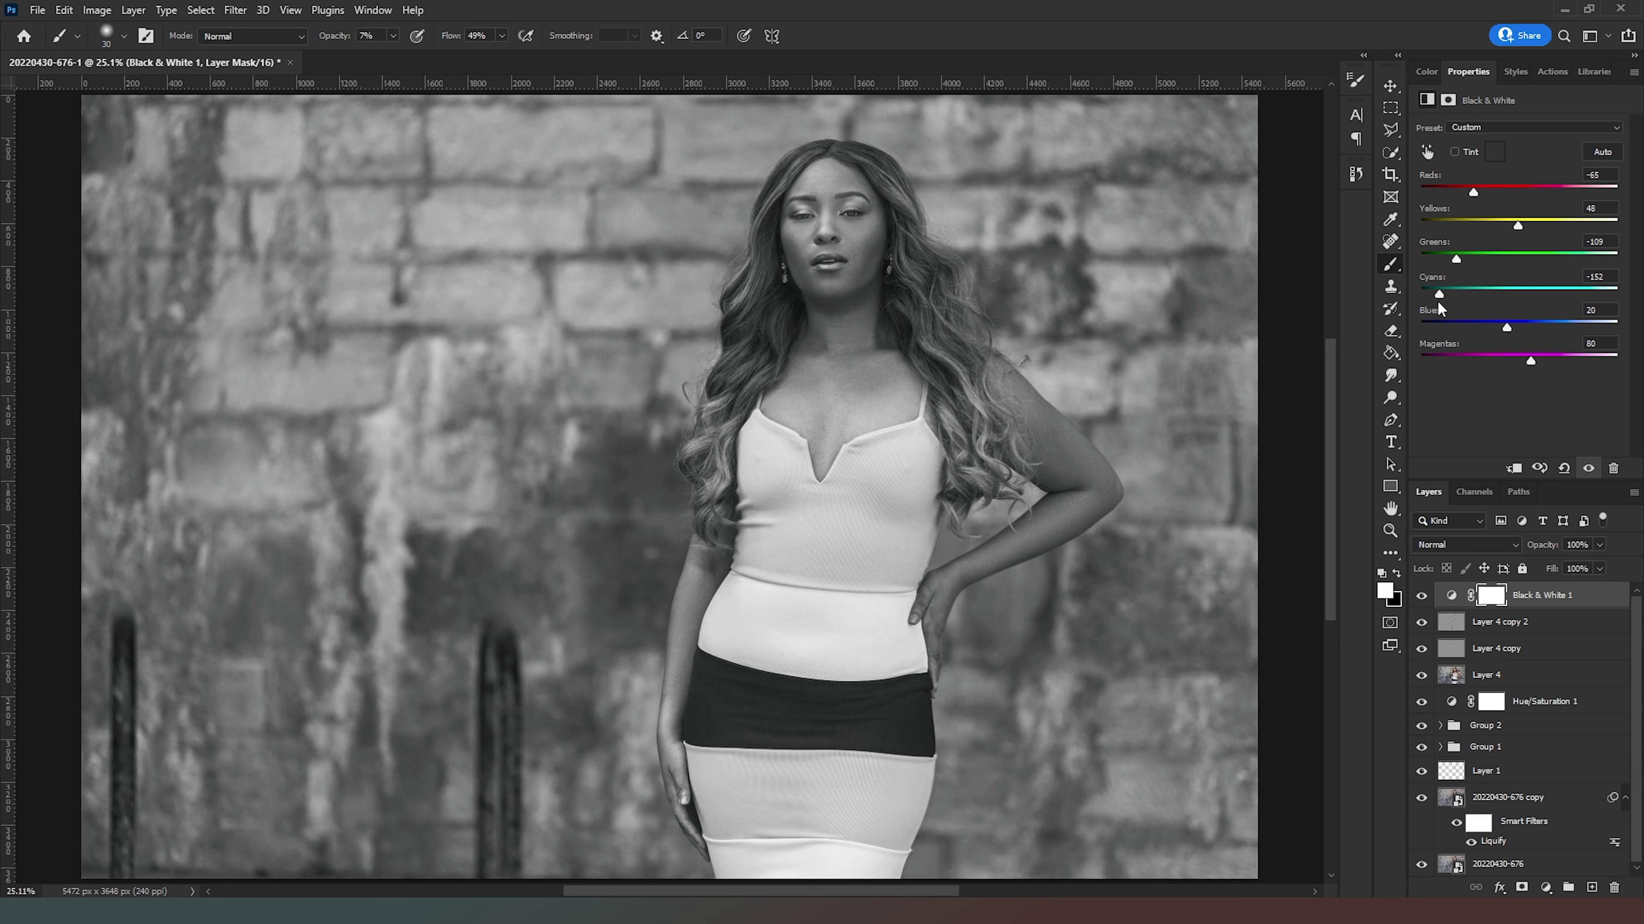
pyautogui.moveTo(1512, 302)
pyautogui.mouseDown()
pyautogui.moveTo(1420, 316)
pyautogui.moveTo(1509, 332)
pyautogui.moveTo(1410, 331)
pyautogui.mouseUp()
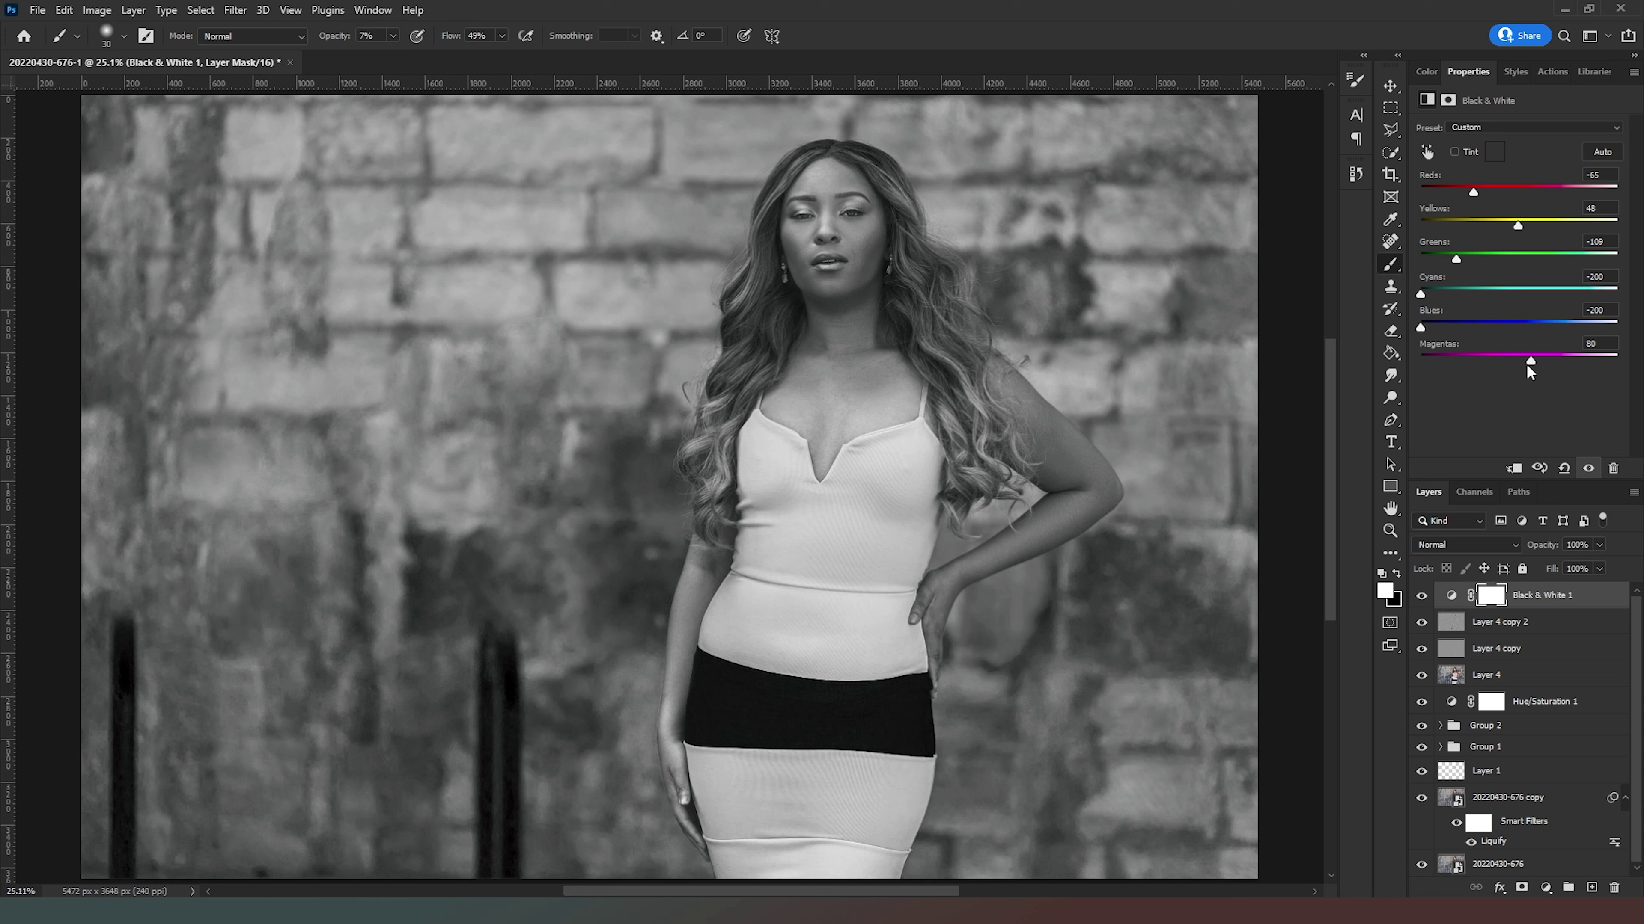
pyautogui.moveTo(1530, 361); pyautogui.dragTo(1551, 361)
pyautogui.press('Delete')
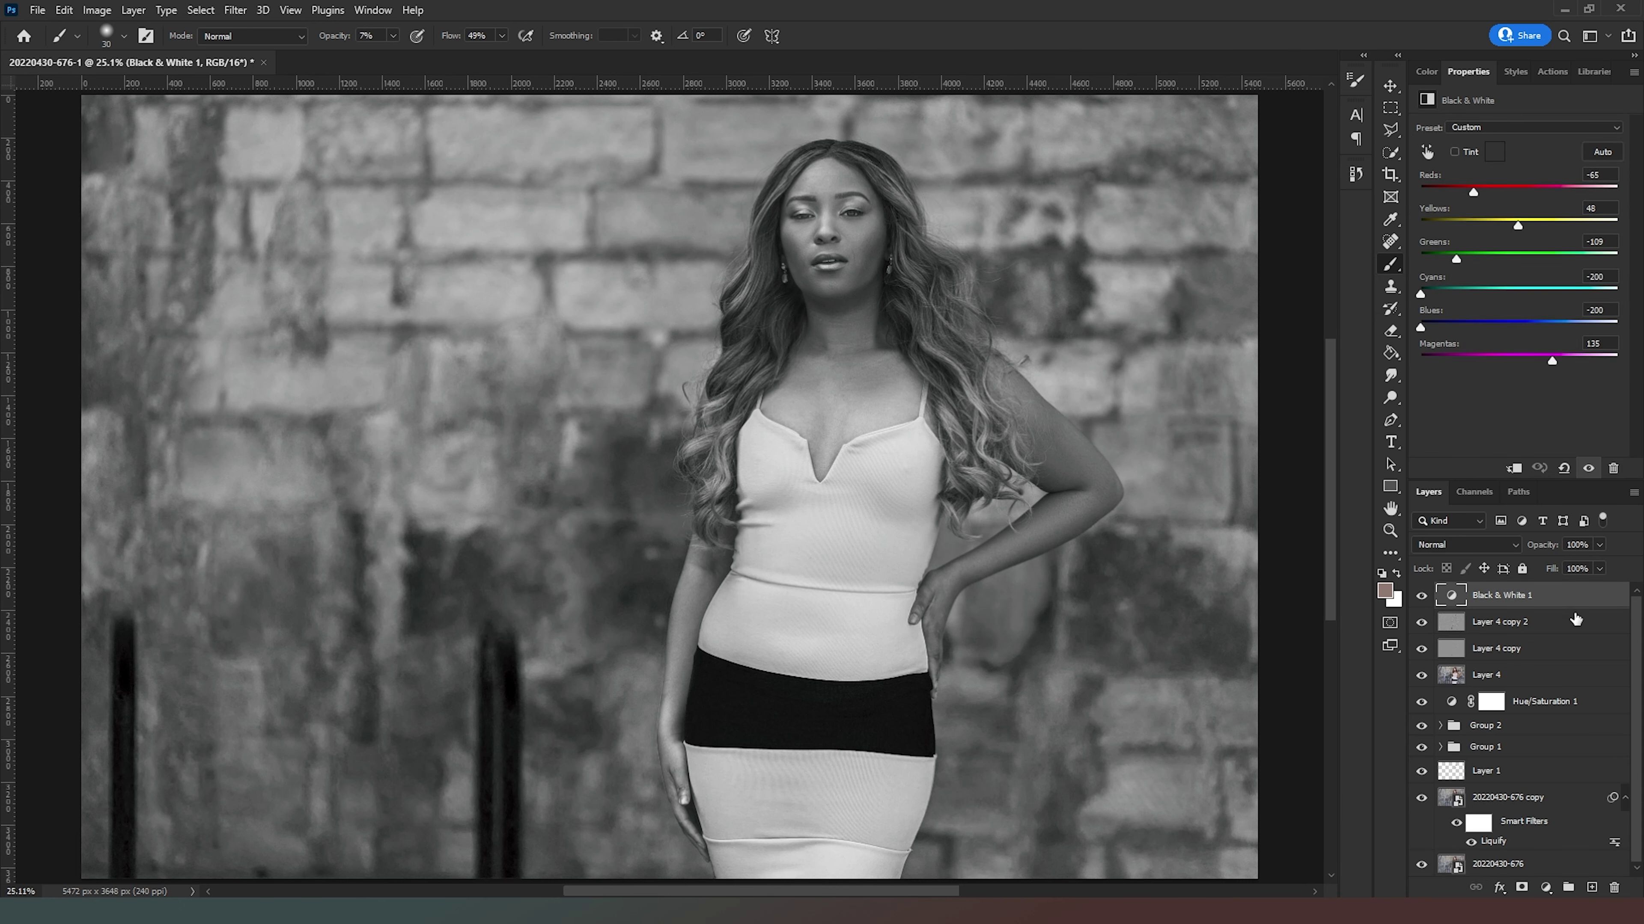
pyautogui.press('Delete')
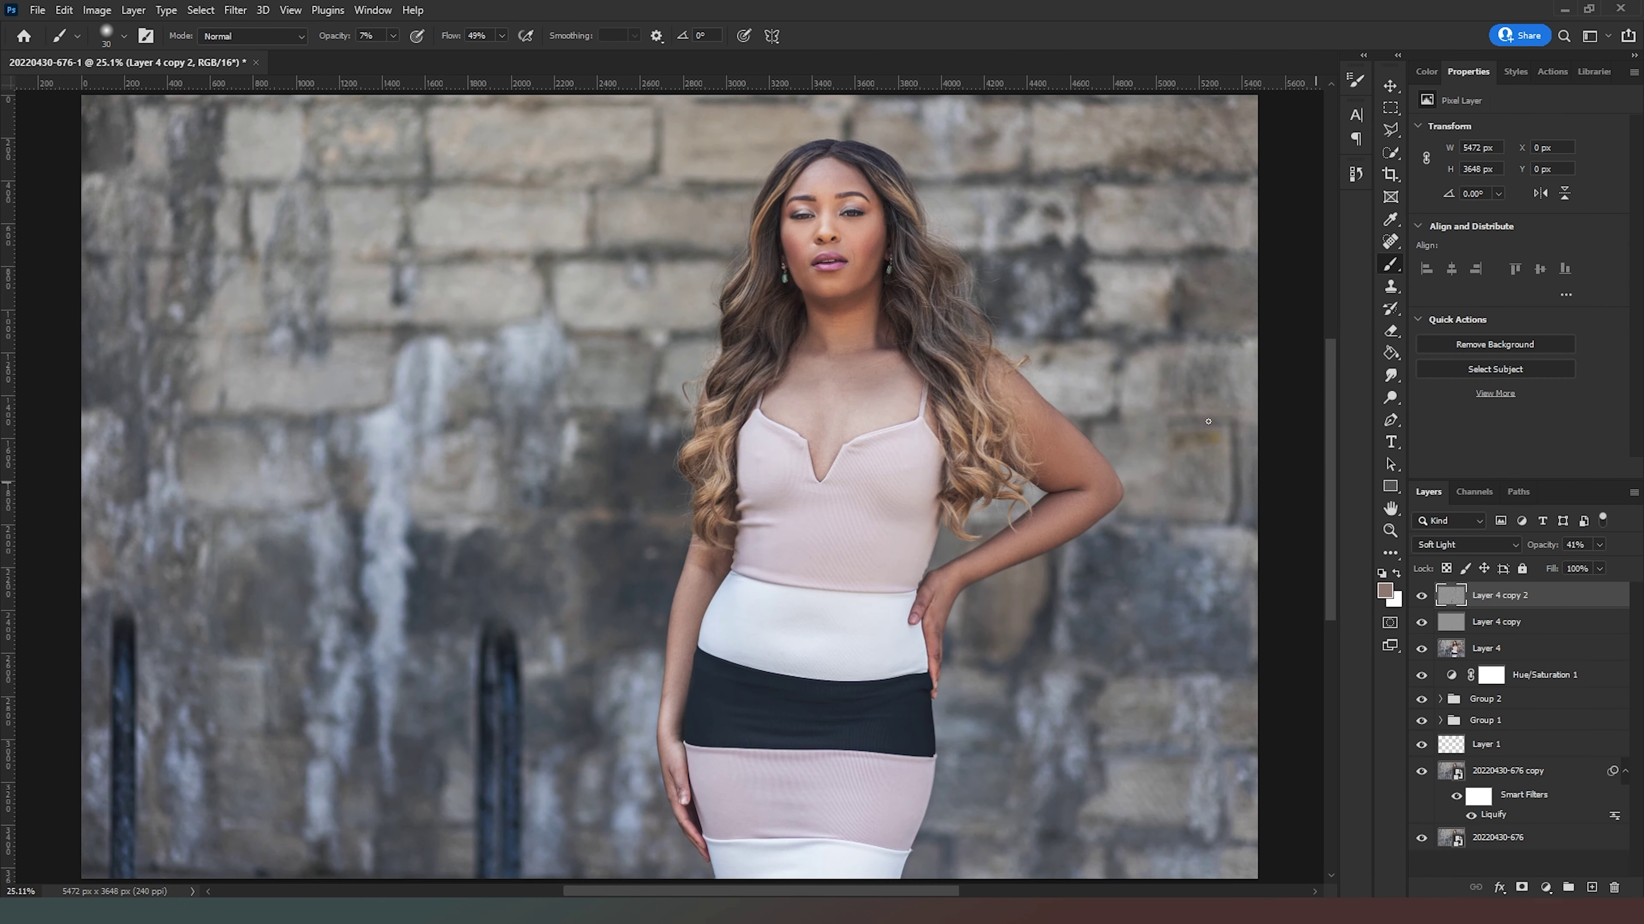
pyautogui.click(38, 9)
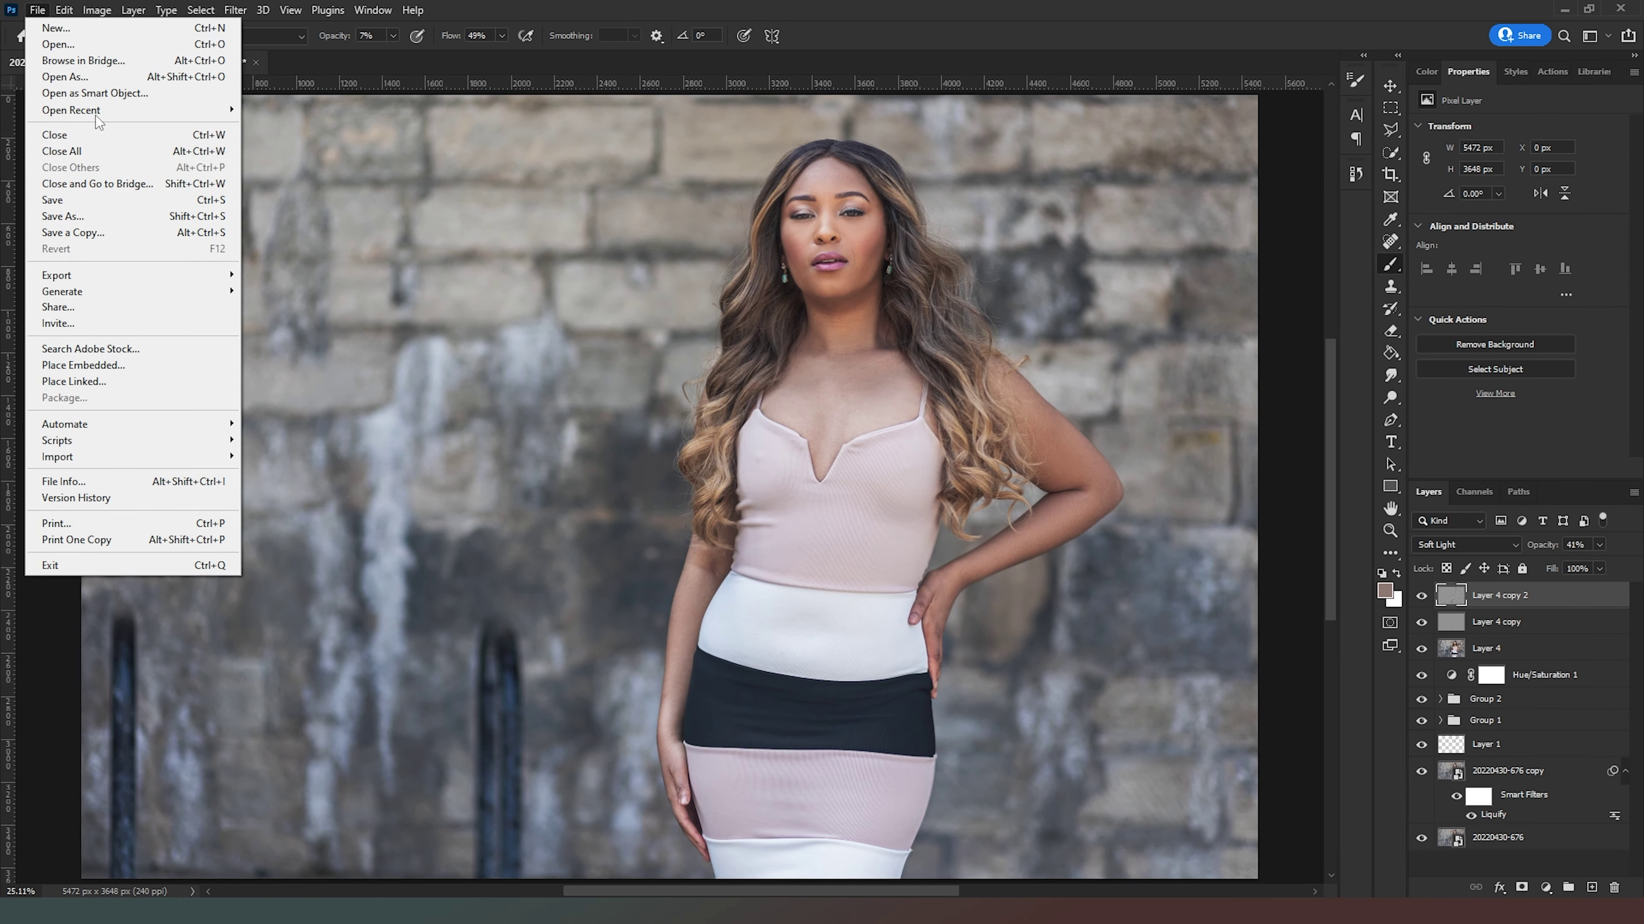
pyautogui.click(78, 200)
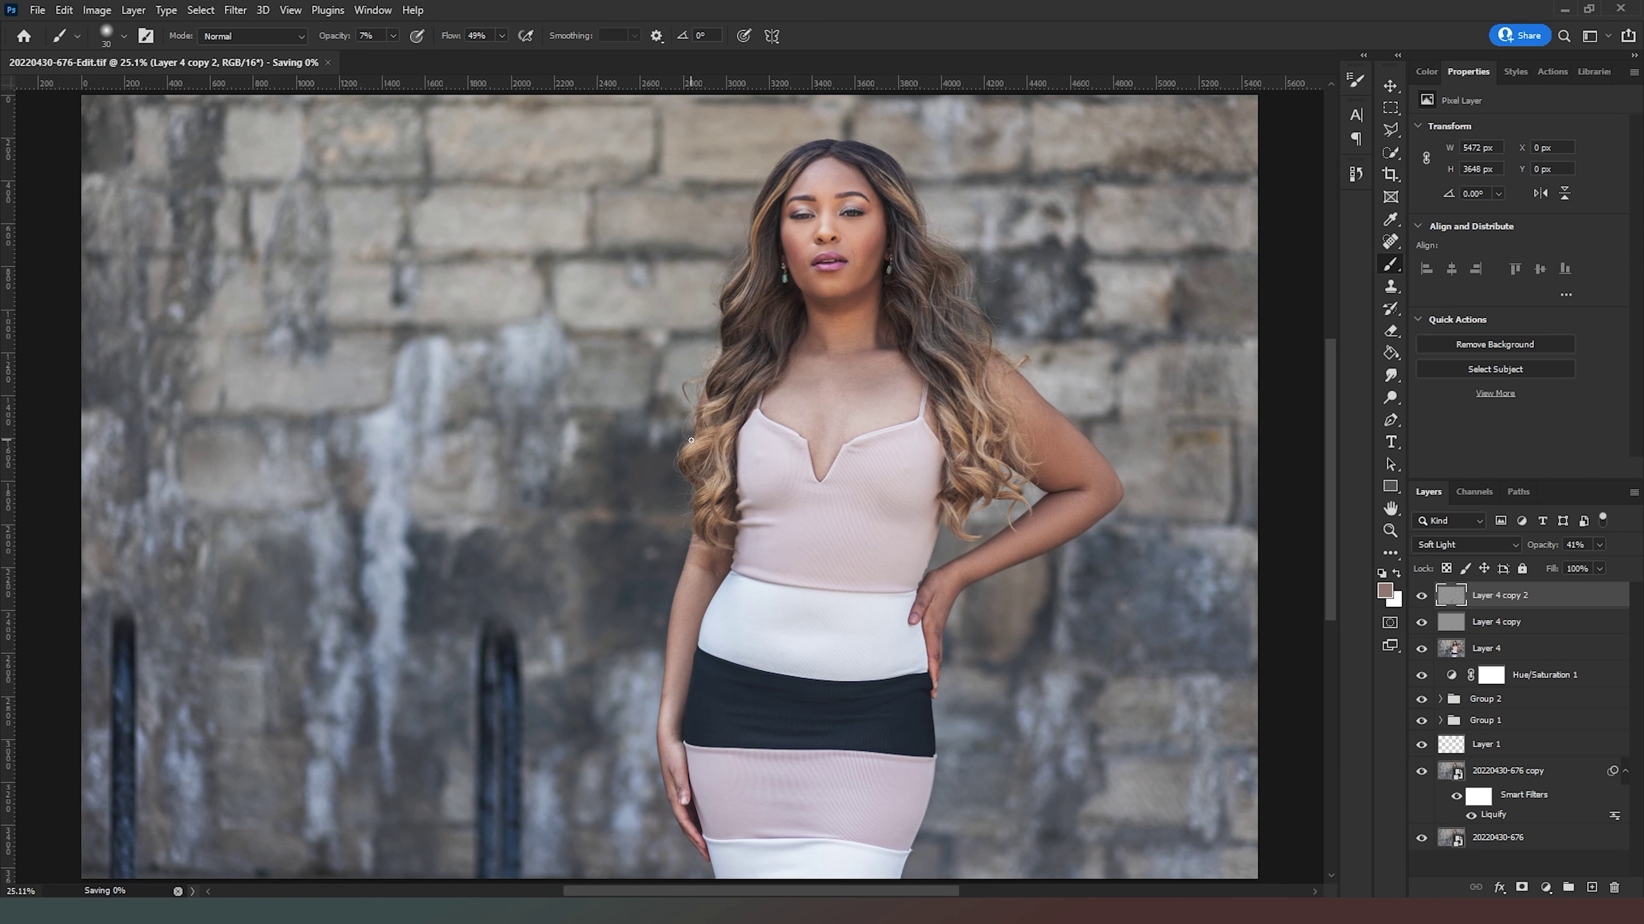